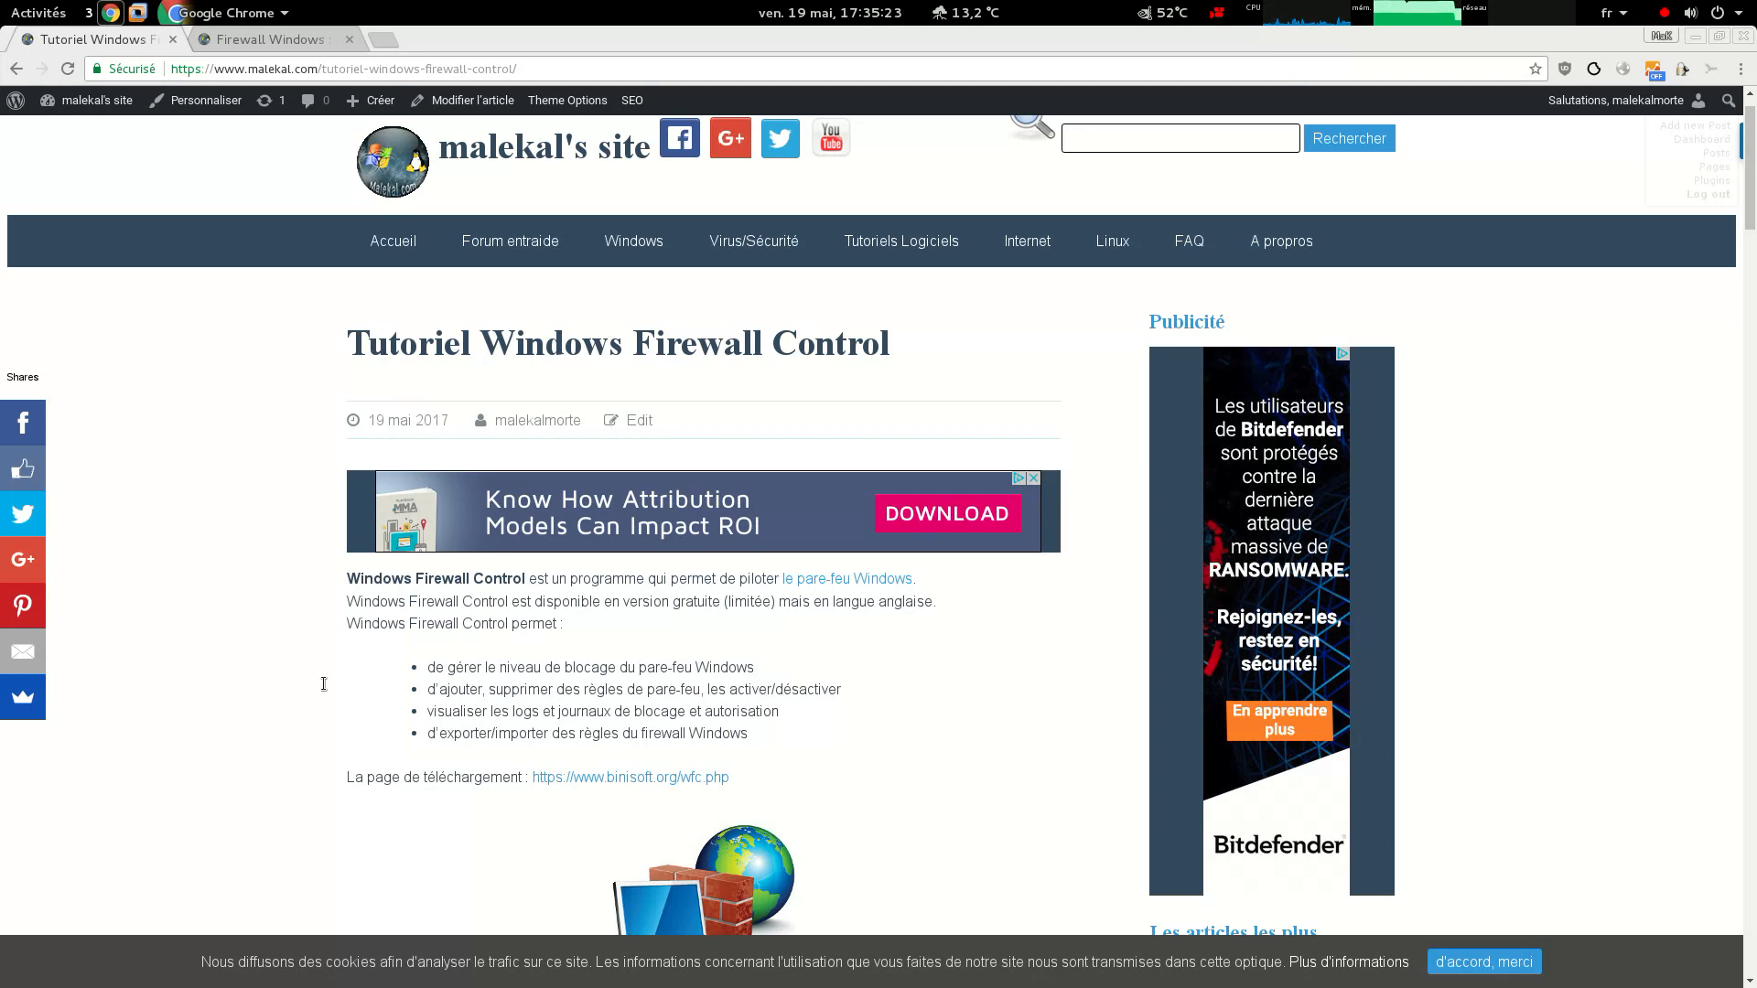
Skim the Windows Firewall Control tutorial article down to its menus section and return to its beginning
scroll(325, 685, down, 10)
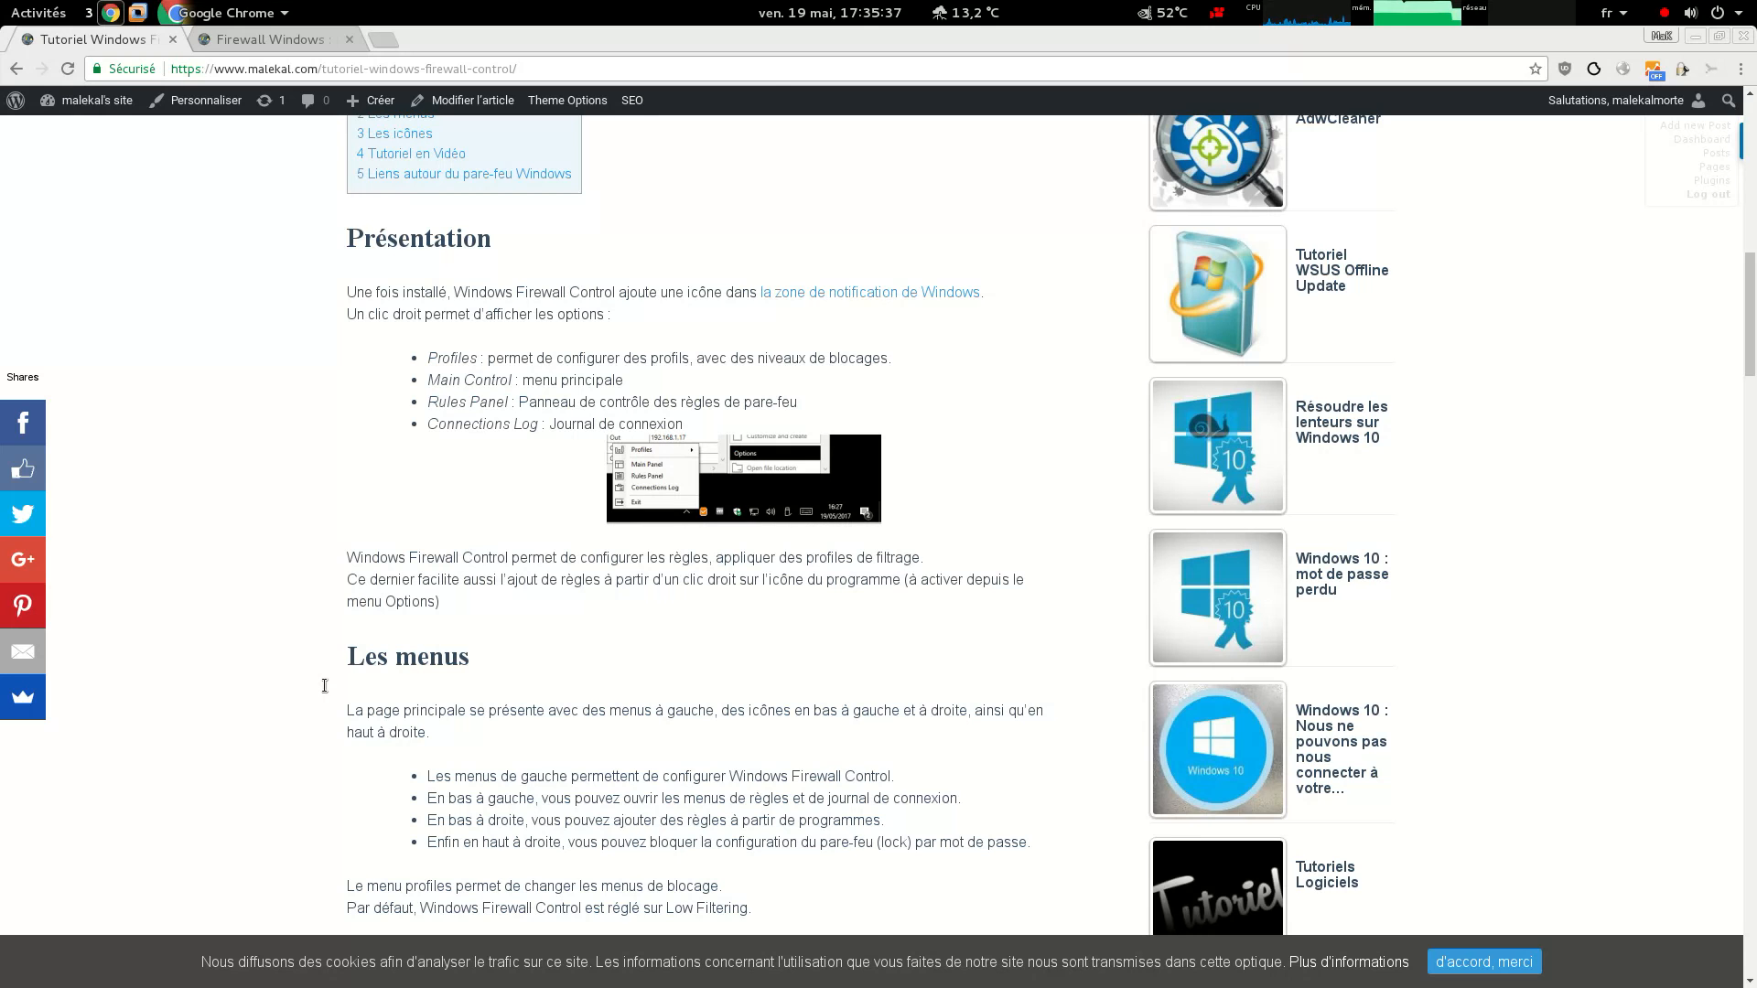
scroll(325, 686, up, 10)
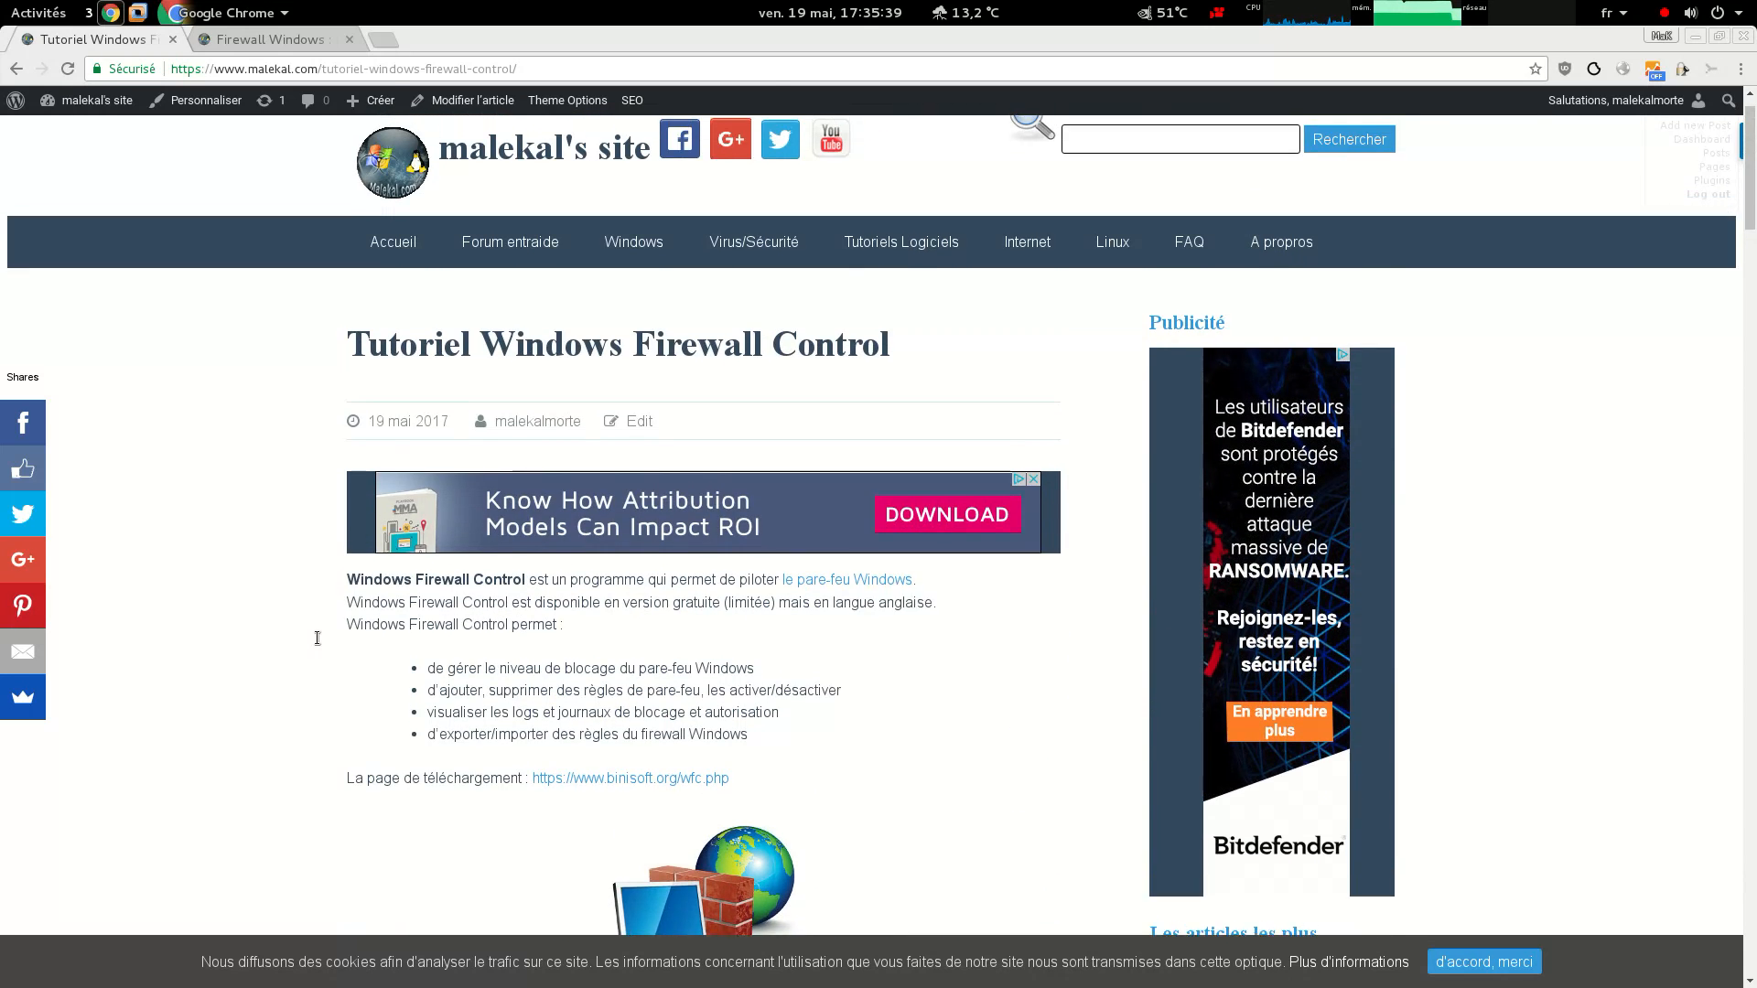
scroll(318, 638, up, 1)
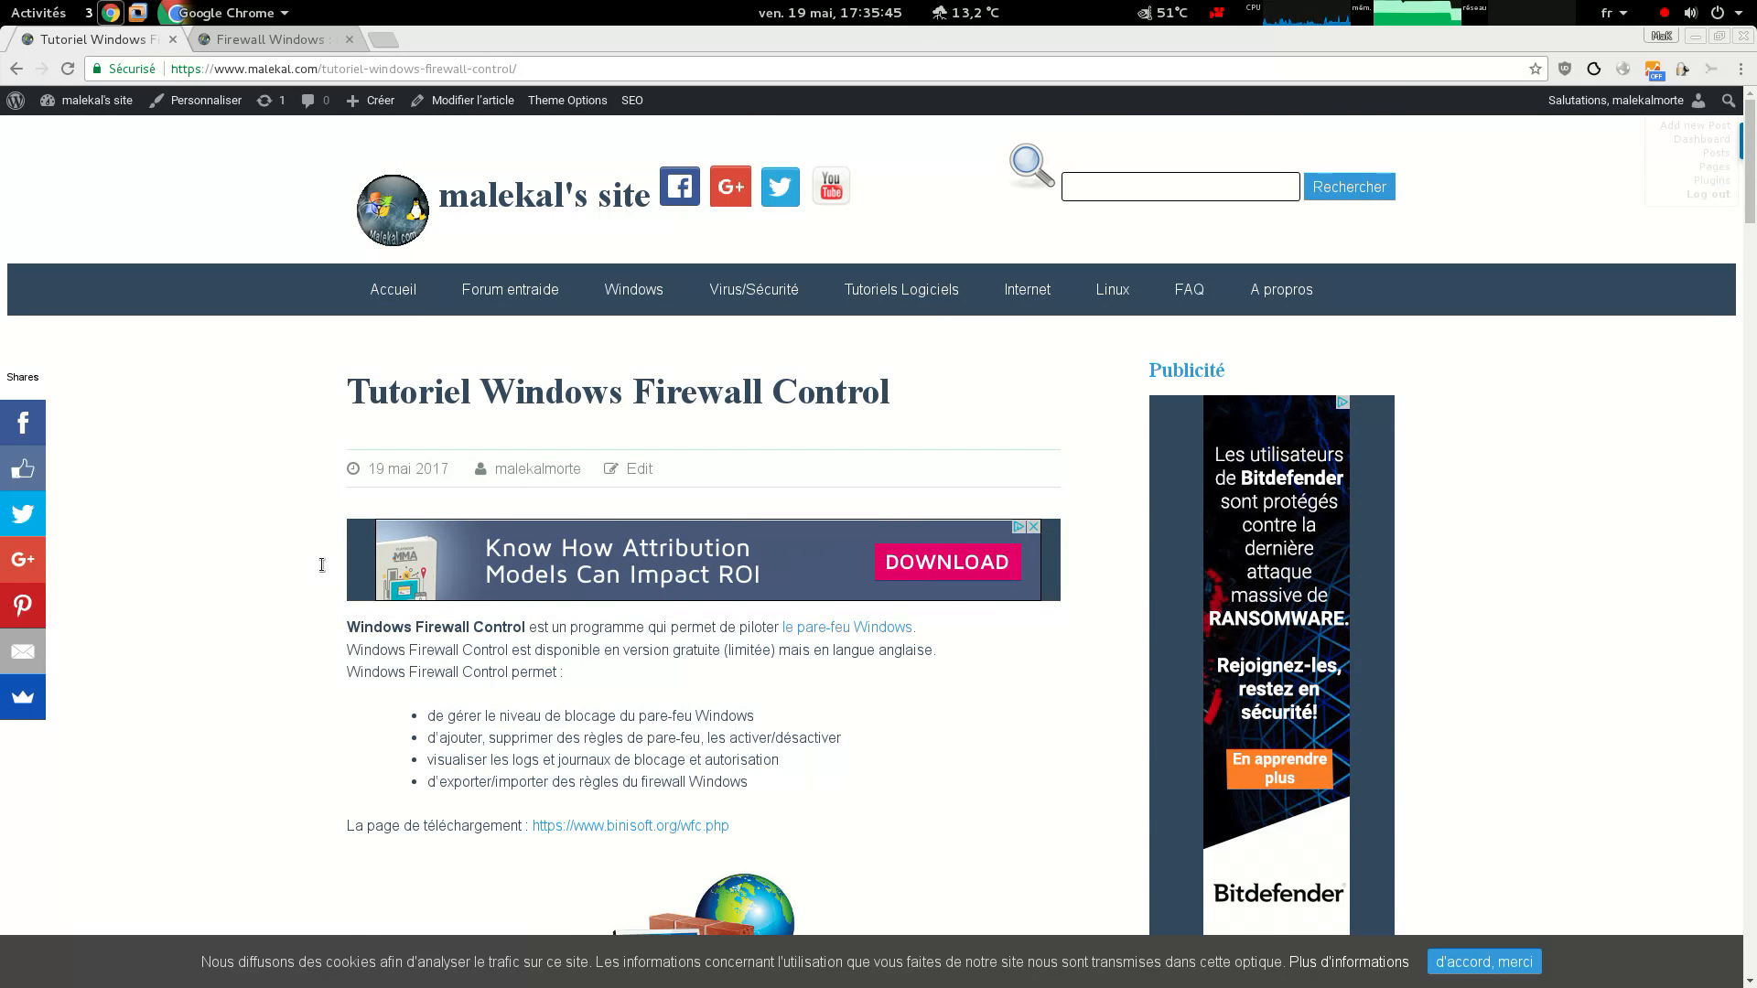
Switch to the Windows10 virtual machine in VMware in full screen, and move the Windows Firewall Control and download.ps1 desktop icons apart
click(147, 13)
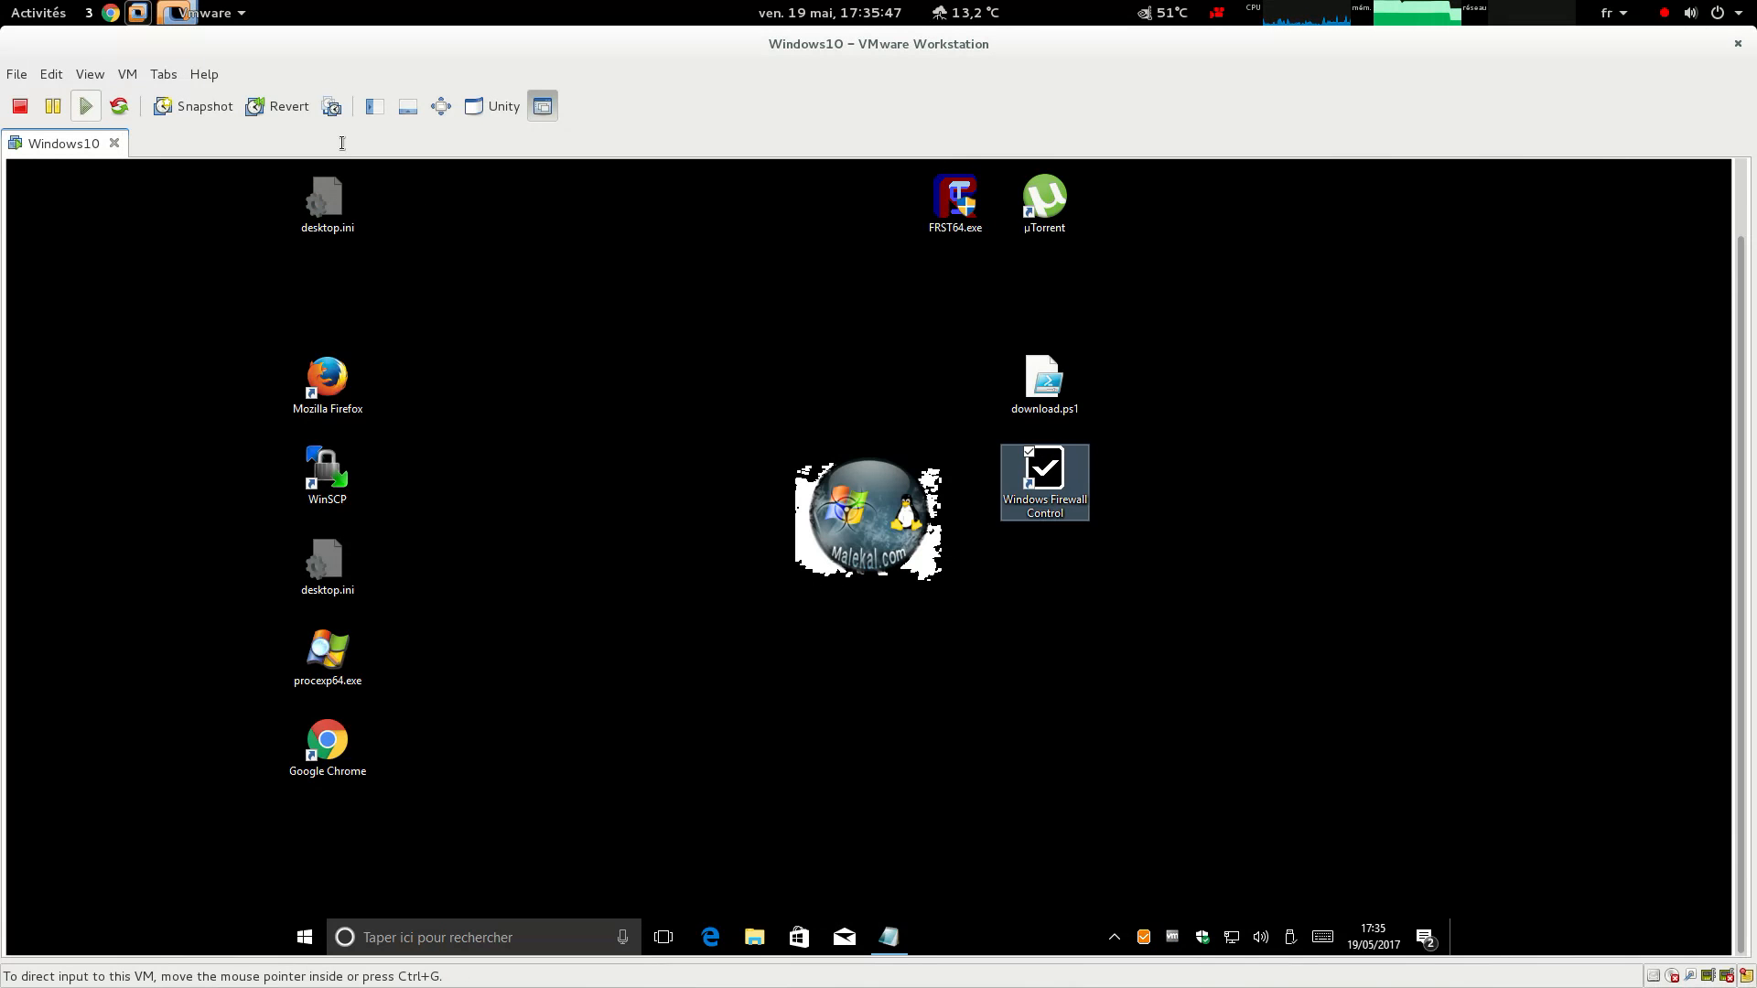
click(441, 106)
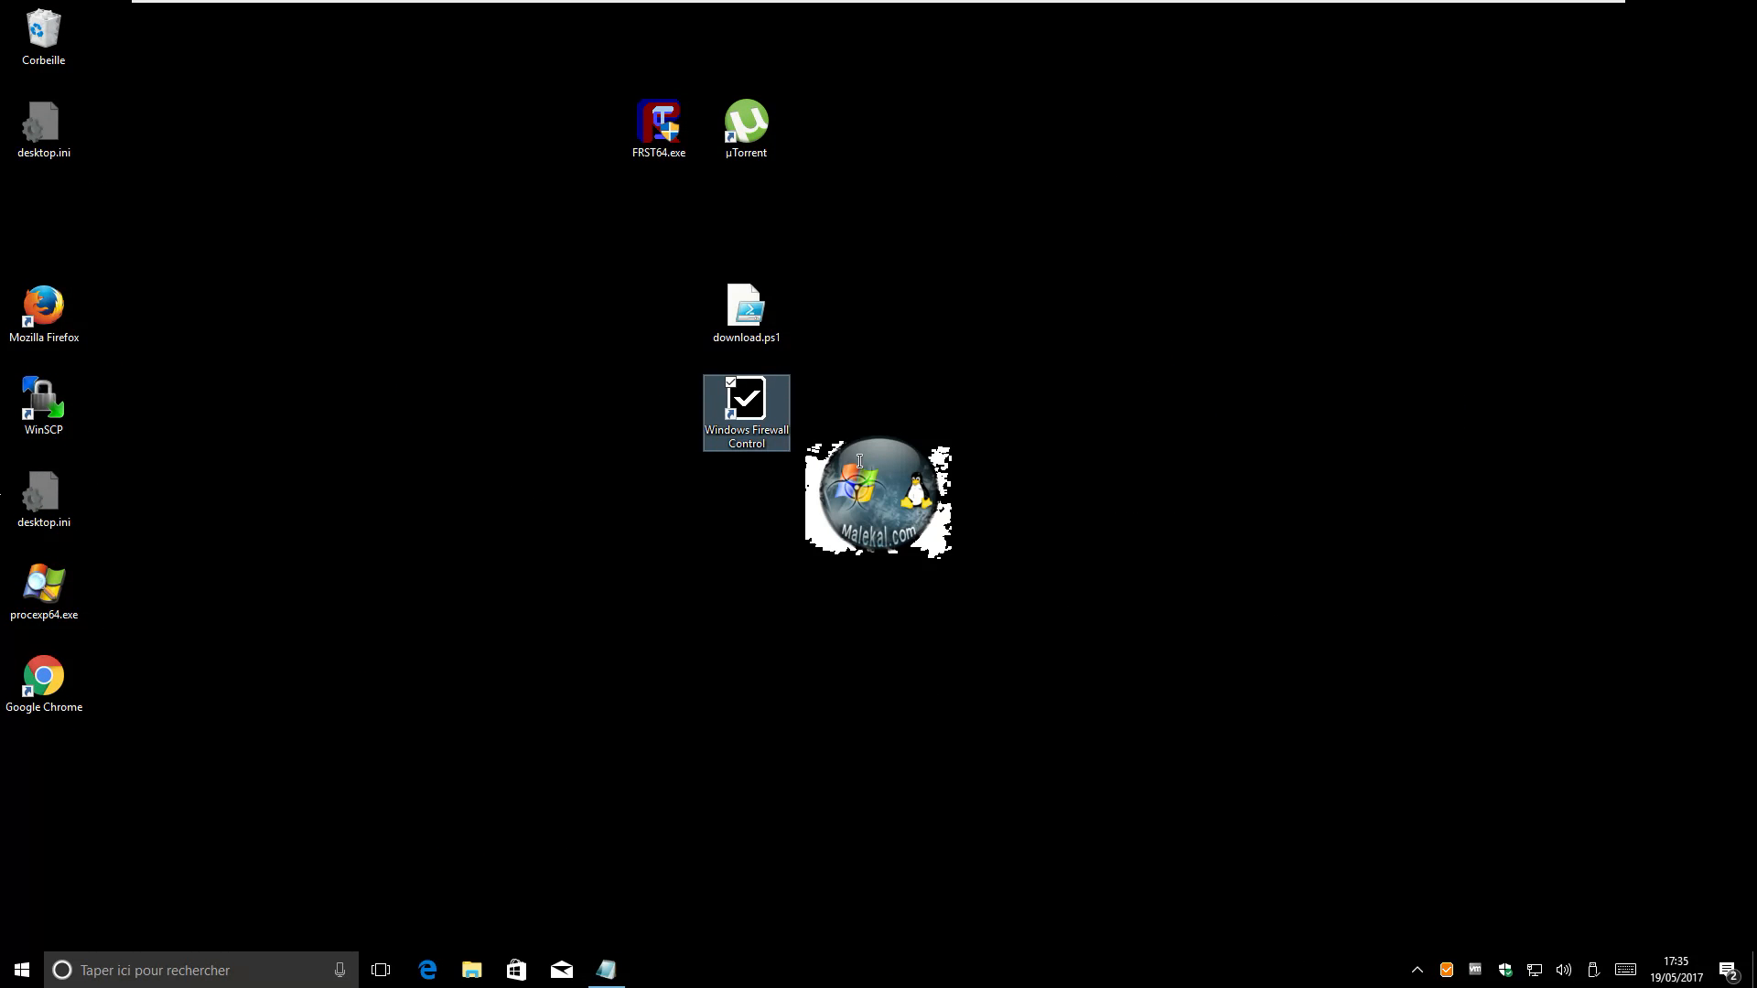
drag(761, 404, 1160, 400)
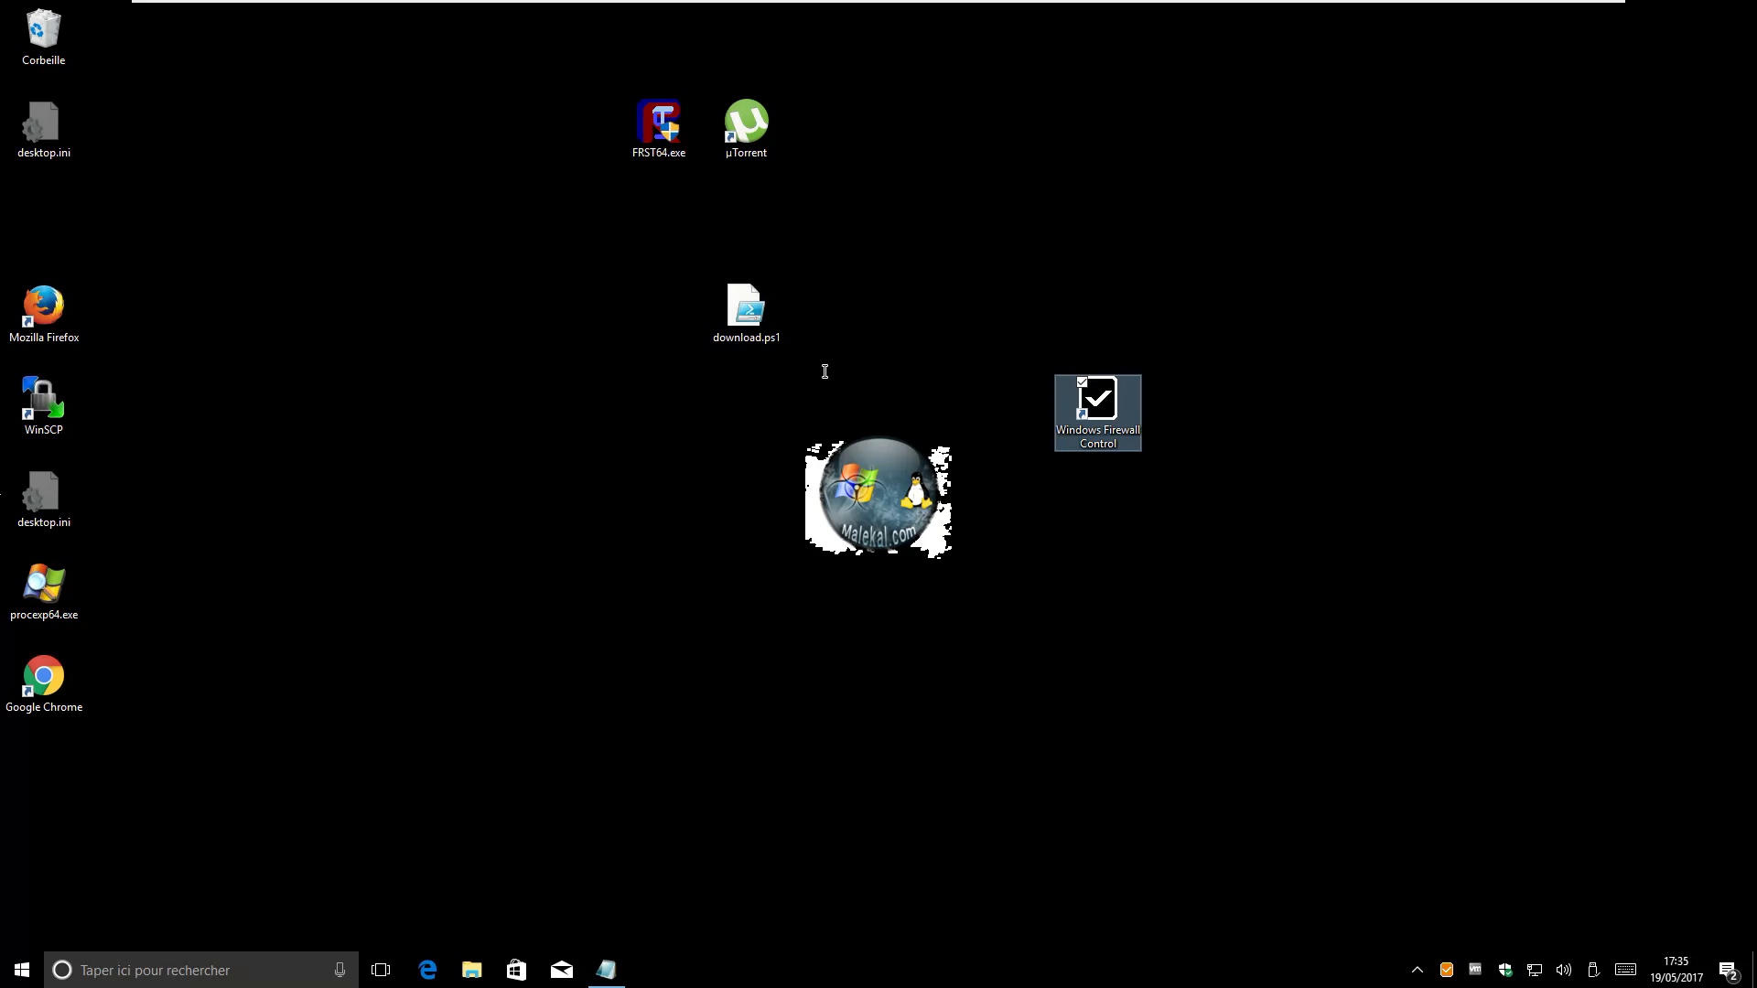
drag(746, 311, 399, 318)
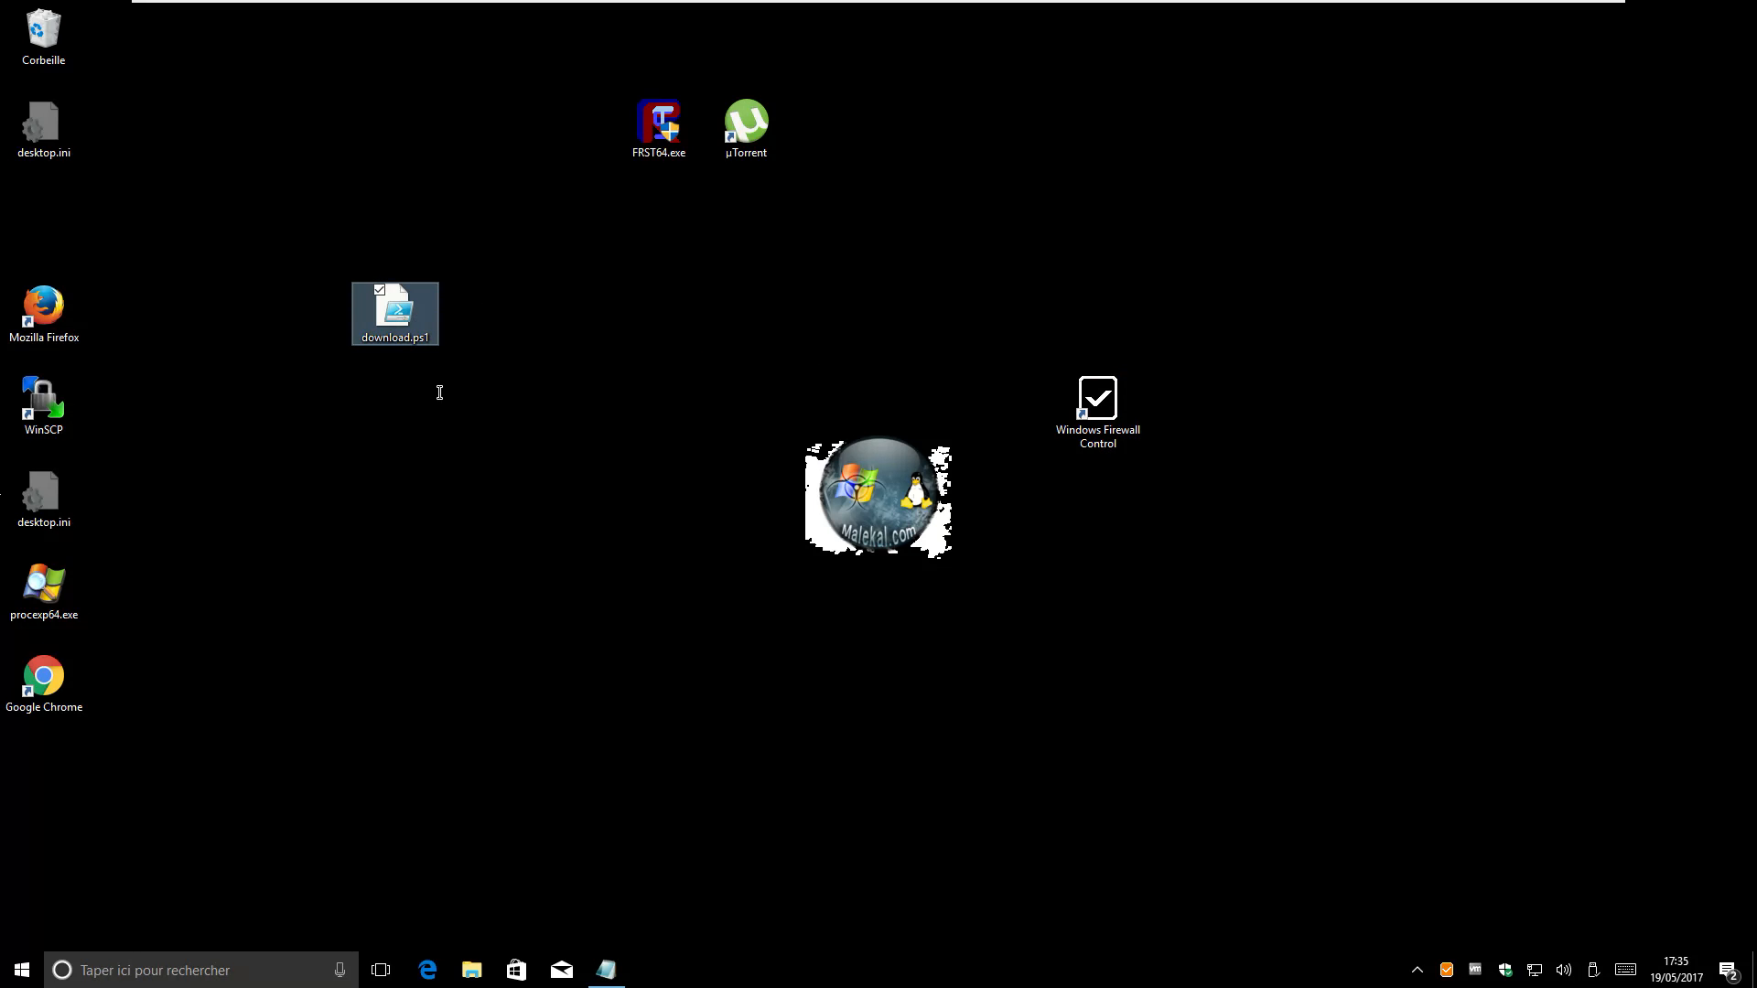
click(611, 972)
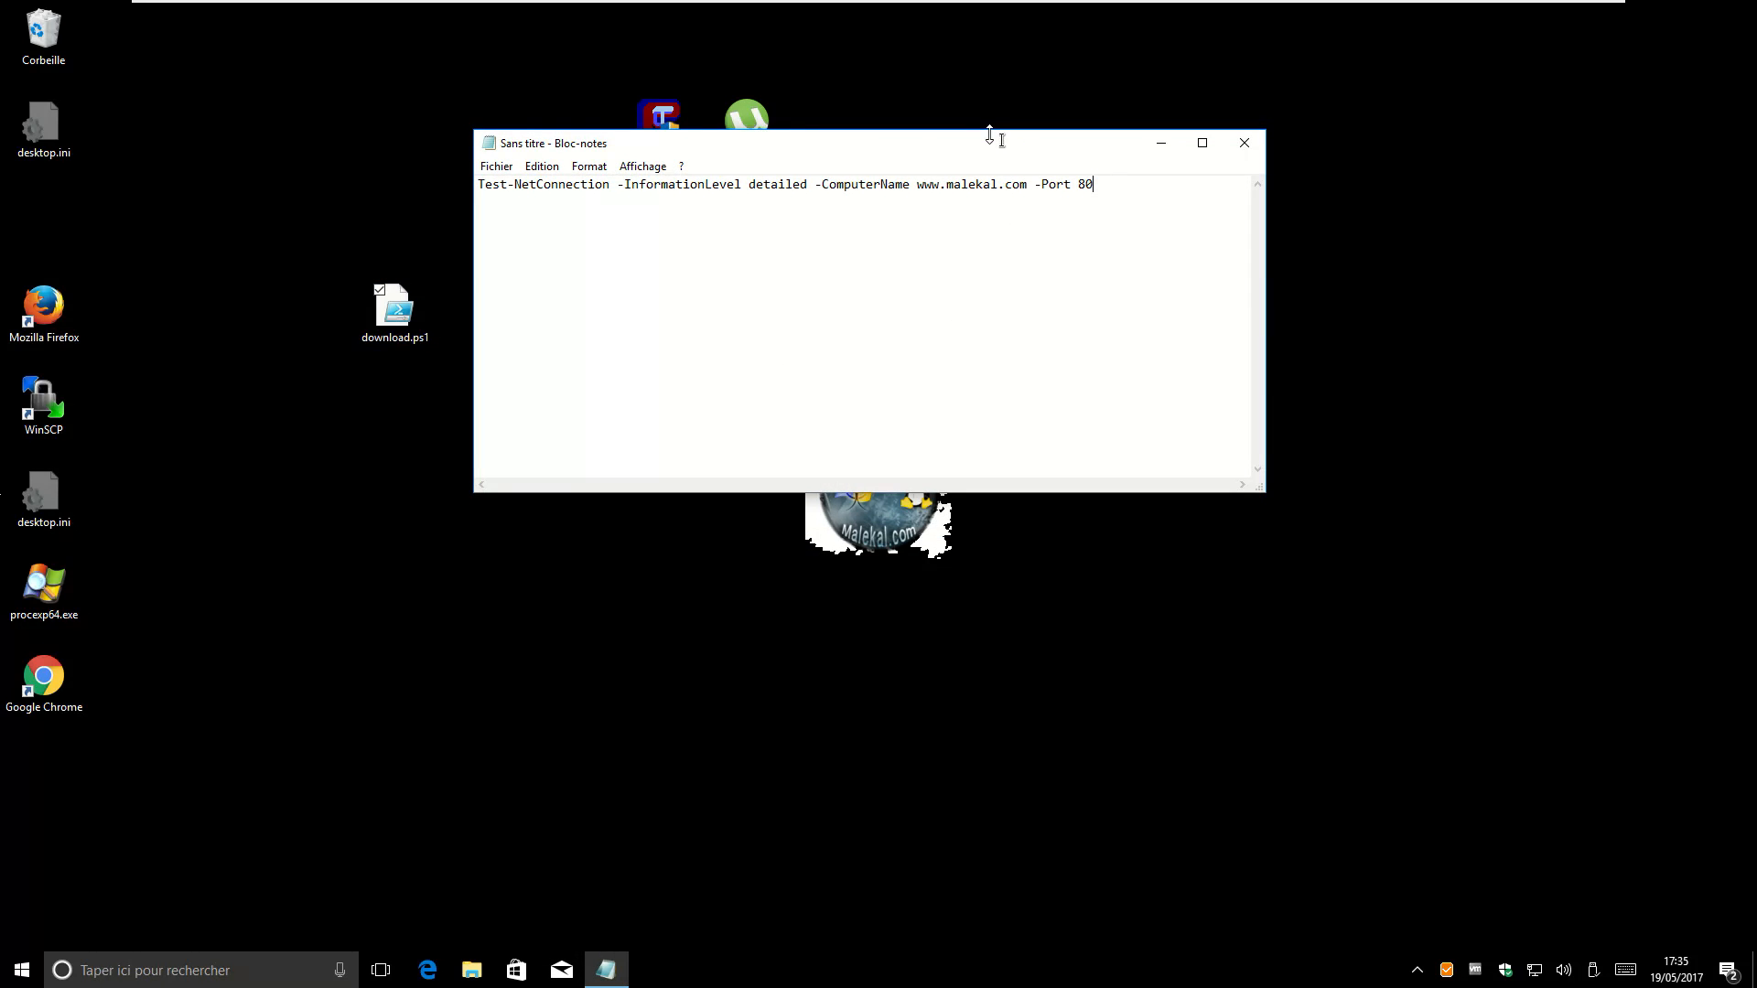
drag(996, 138, 1145, 410)
drag(1259, 474, 625, 456)
key(ctrl+c)
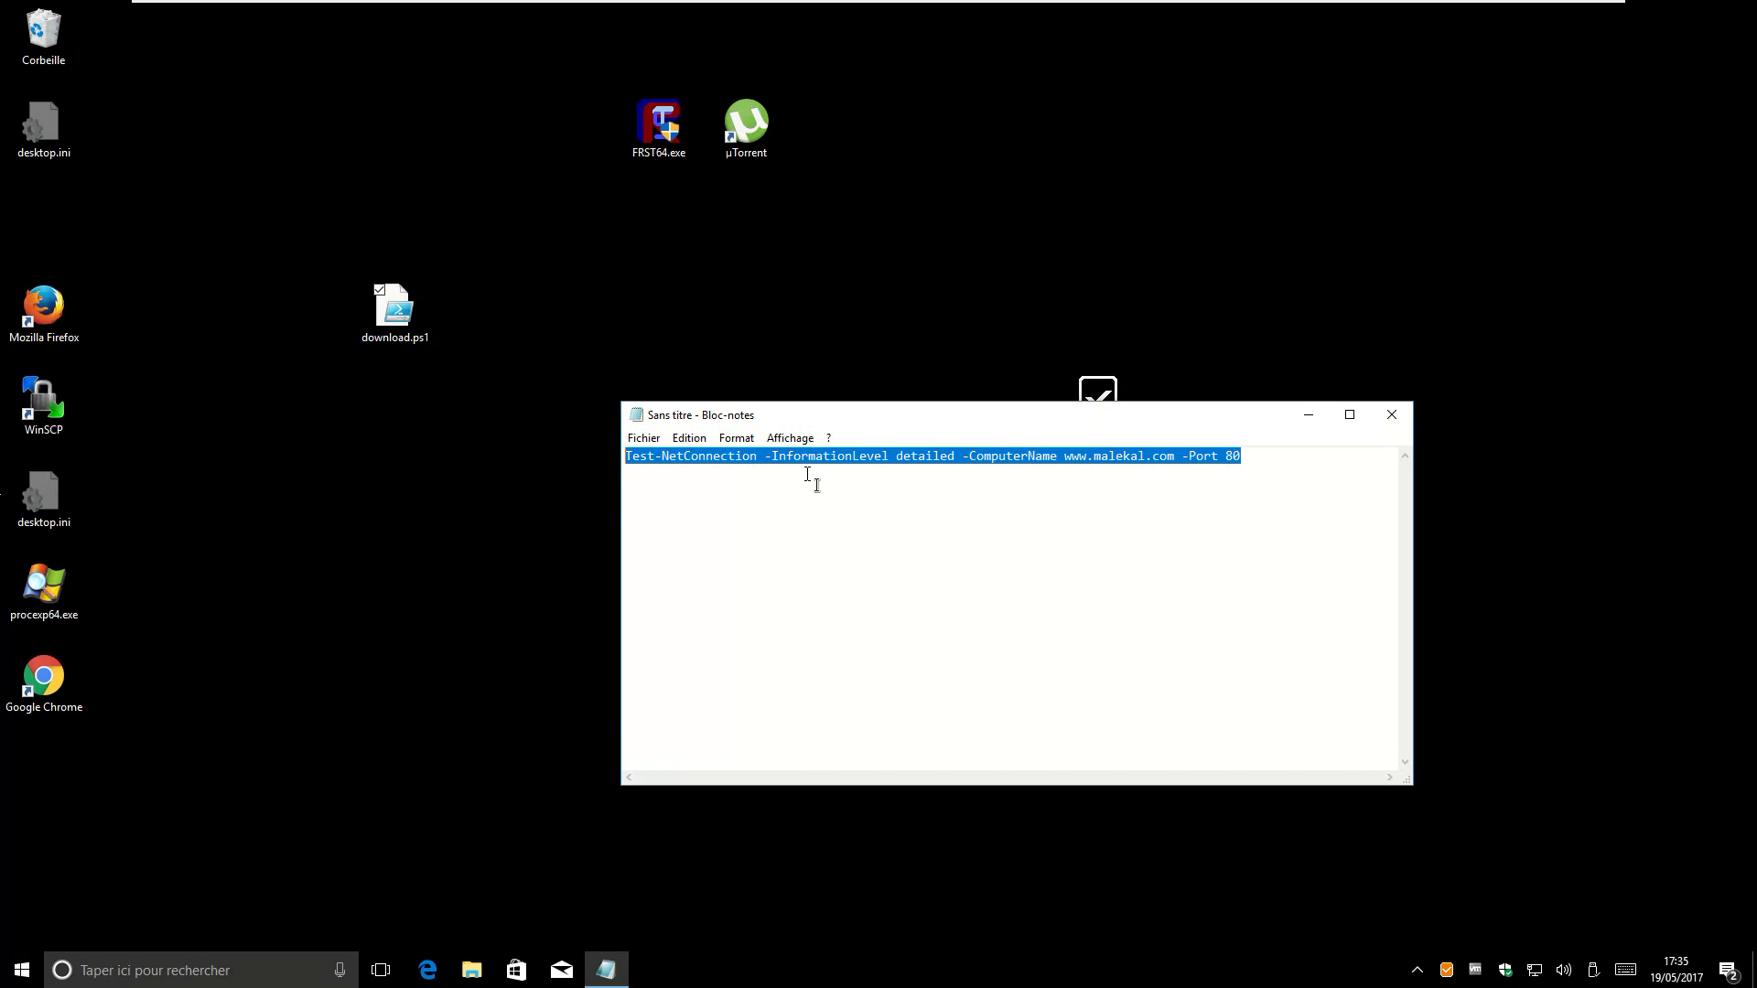
right_click(828, 457)
click(730, 517)
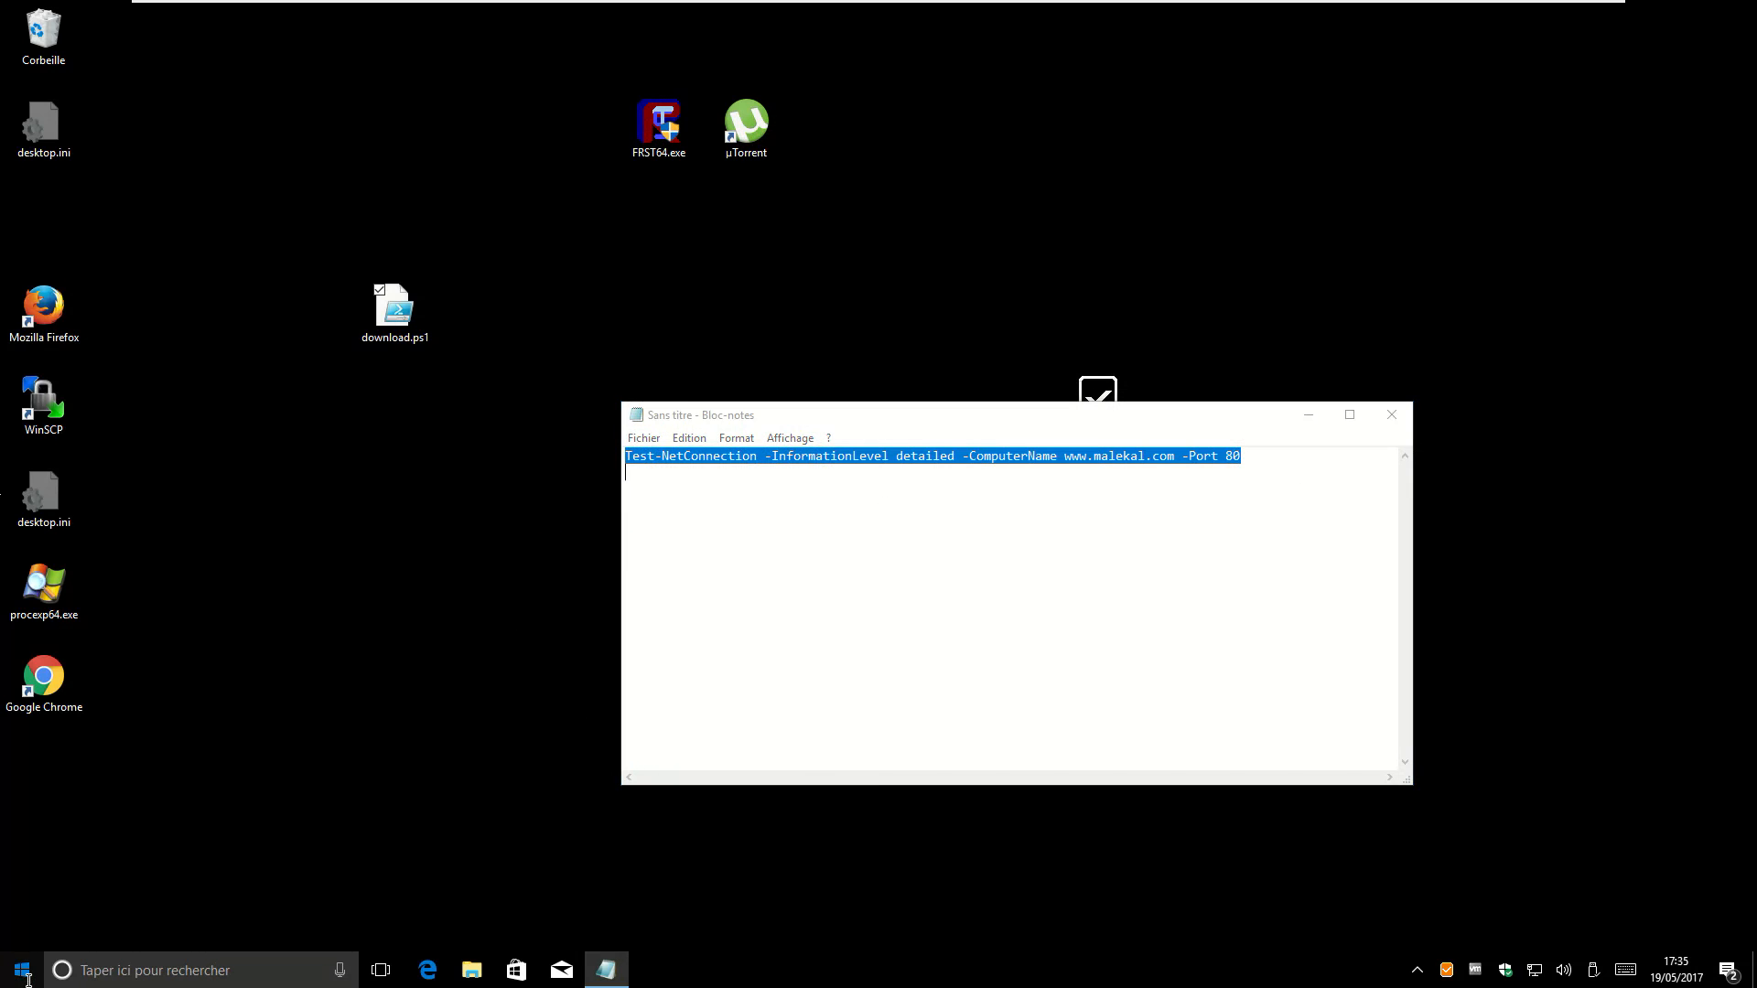
Launch Windows PowerShell and move its window to the middle of the desktop
key(super)
scroll(209, 803, down, 10)
scroll(208, 804, down, 10)
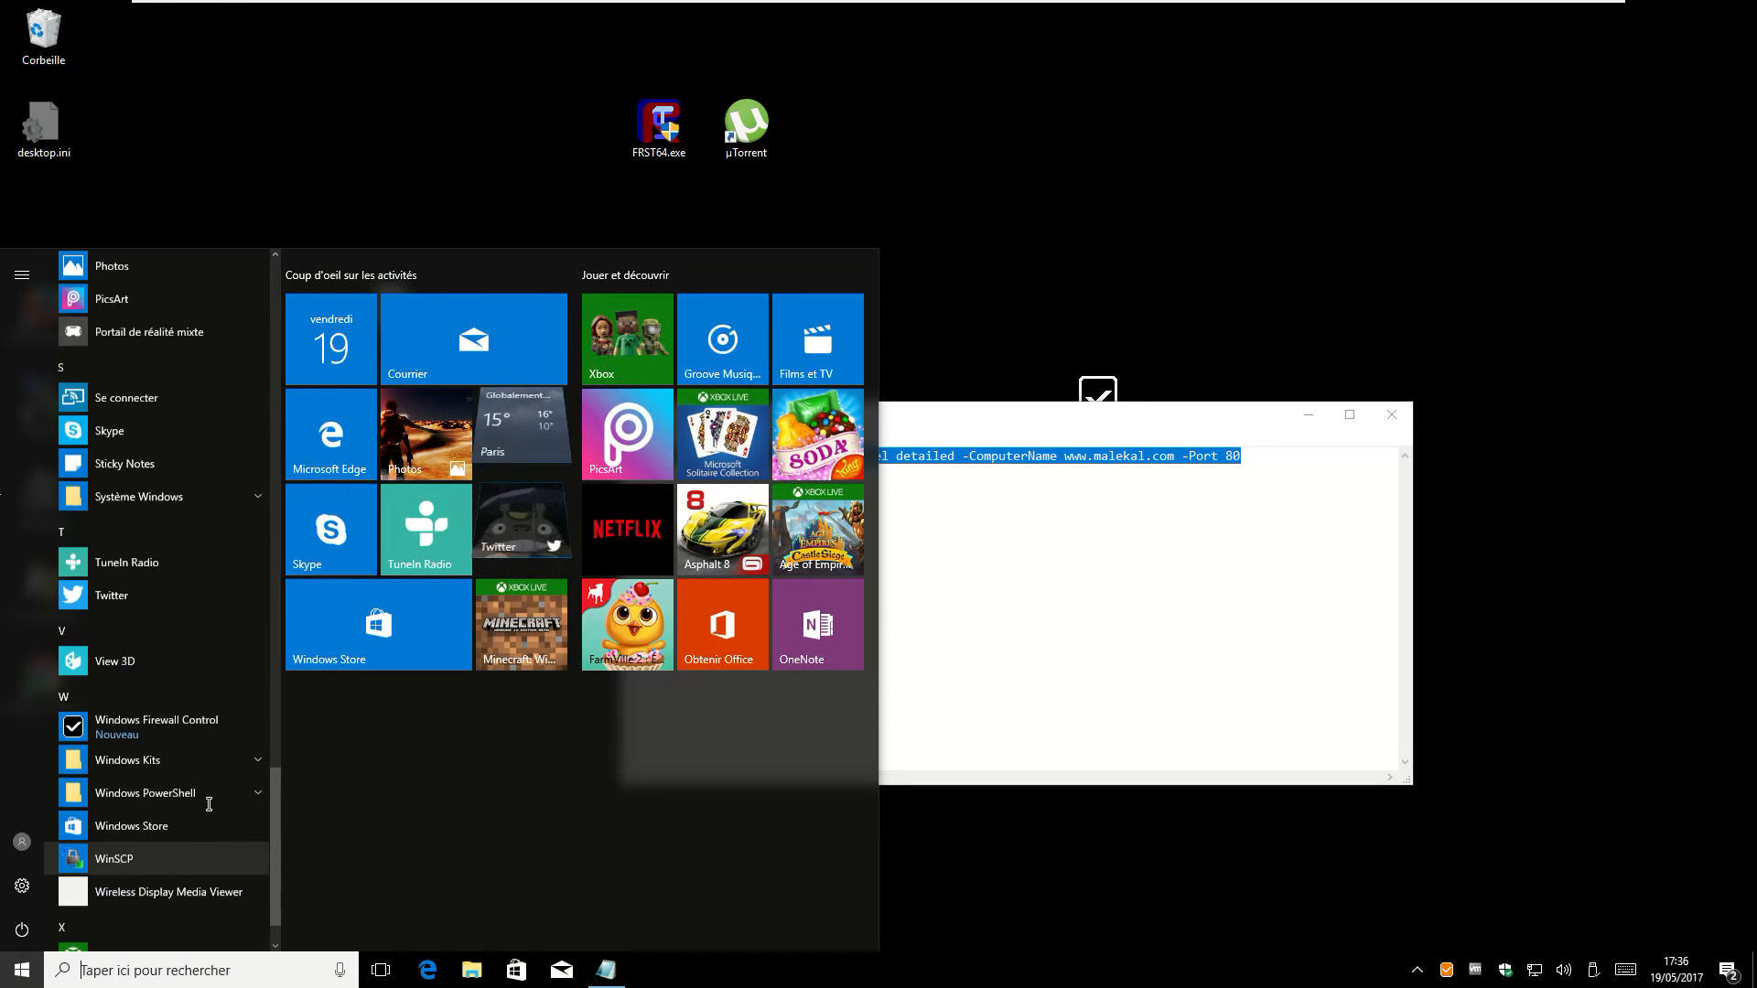
click(197, 836)
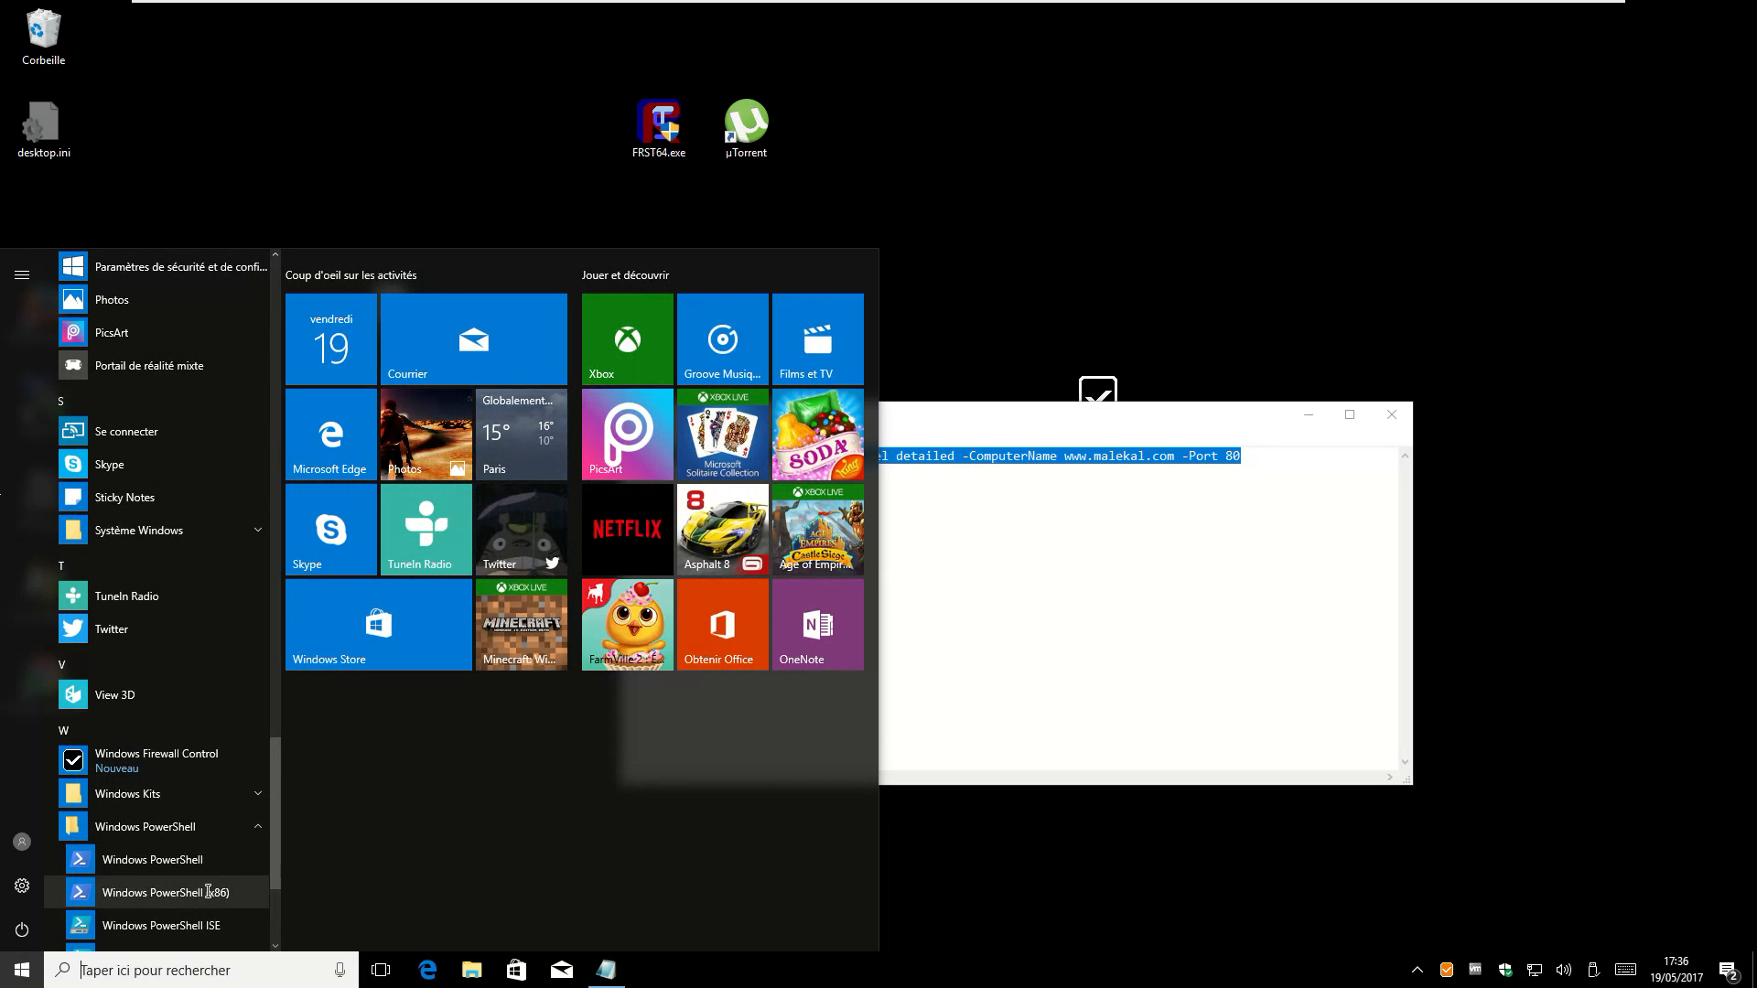
click(183, 856)
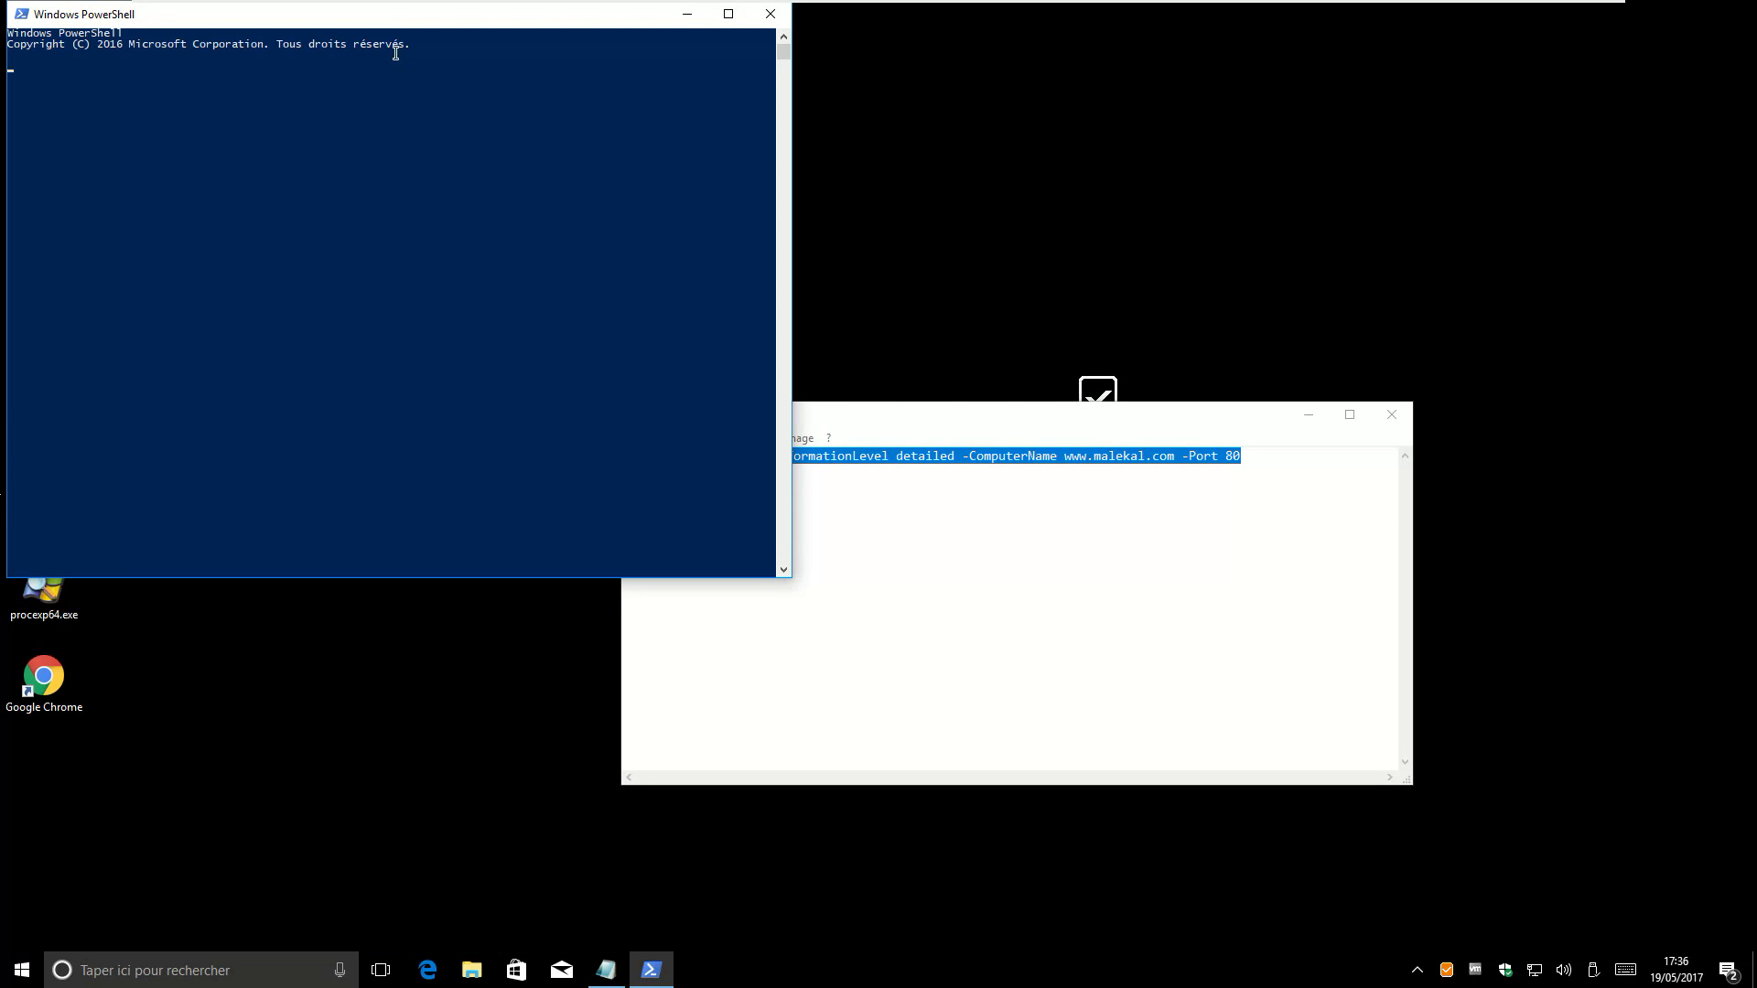
drag(395, 17, 840, 286)
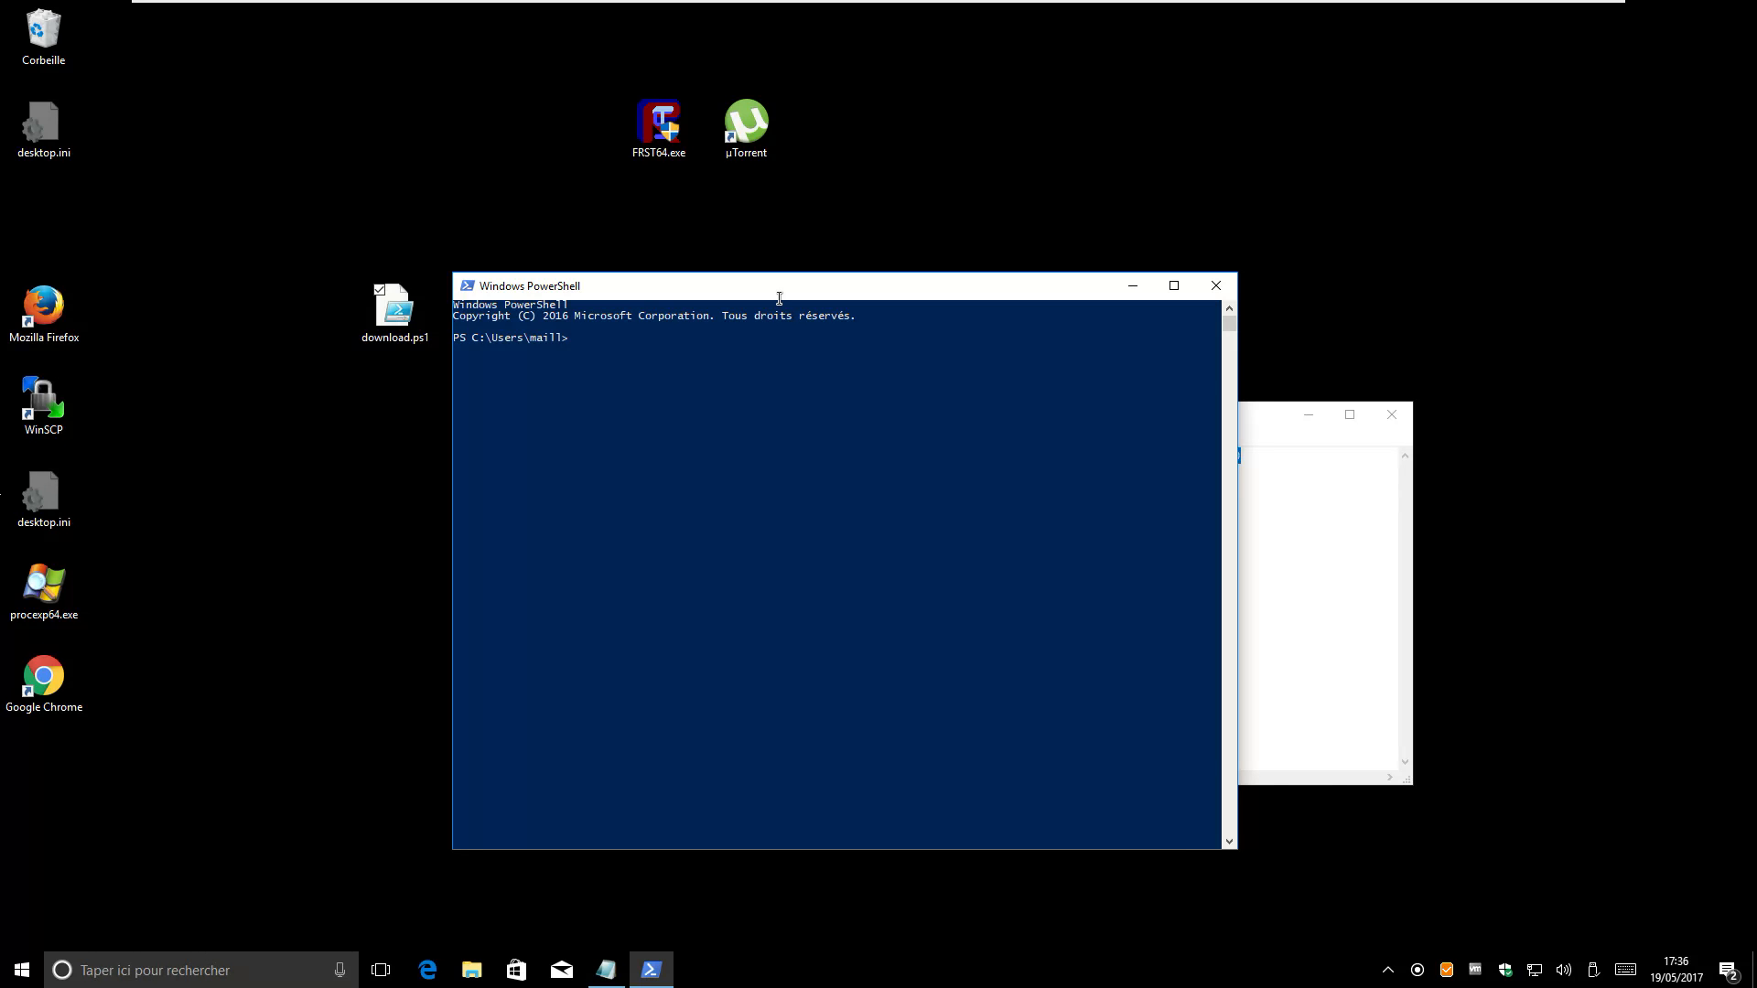
drag(777, 291, 878, 242)
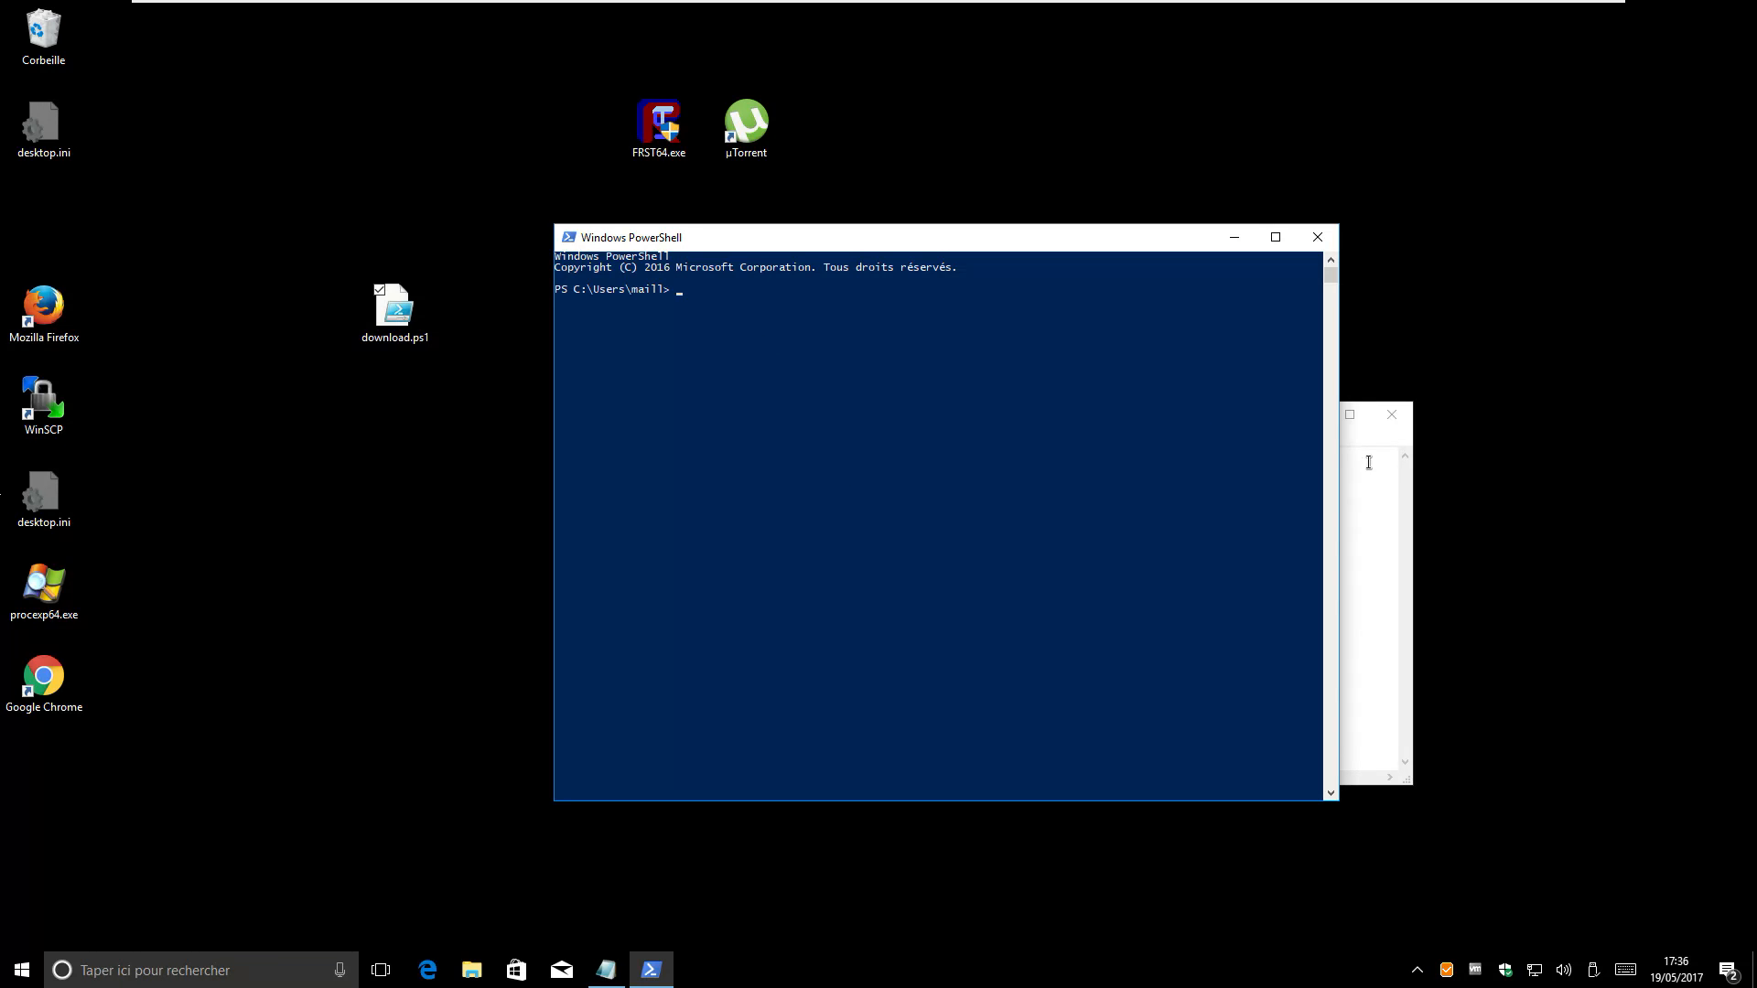
key(ctrl+v)
key(Return)
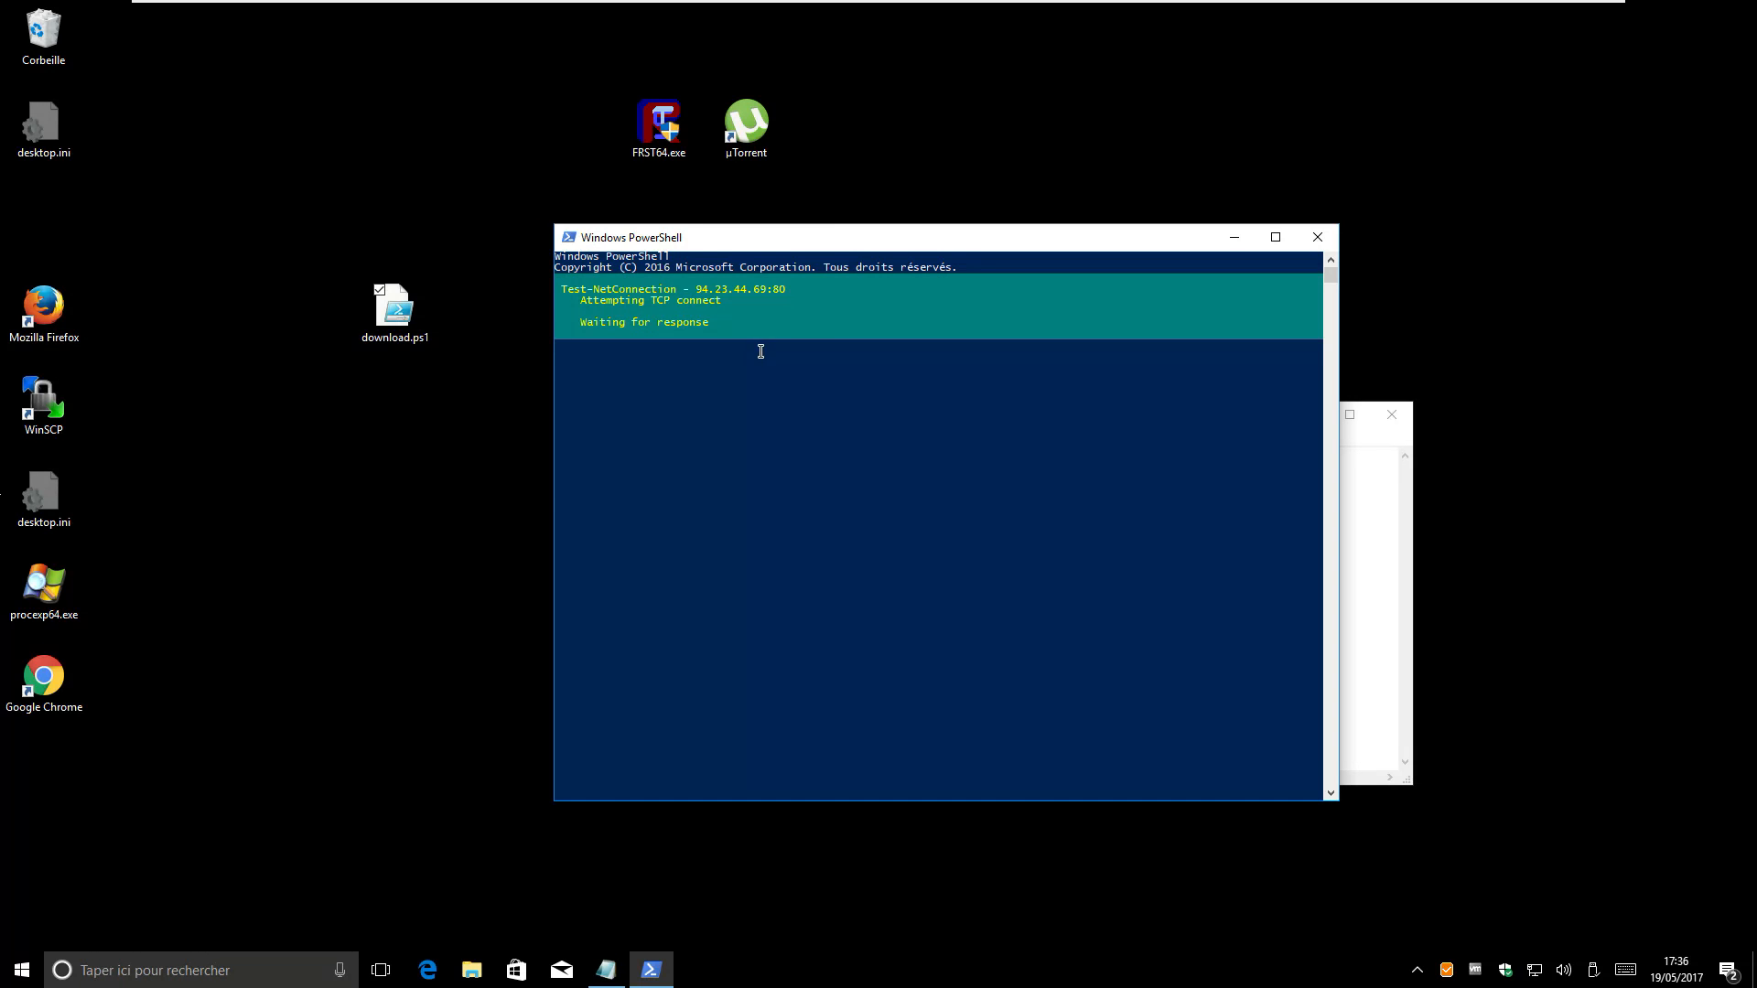
key(Return)
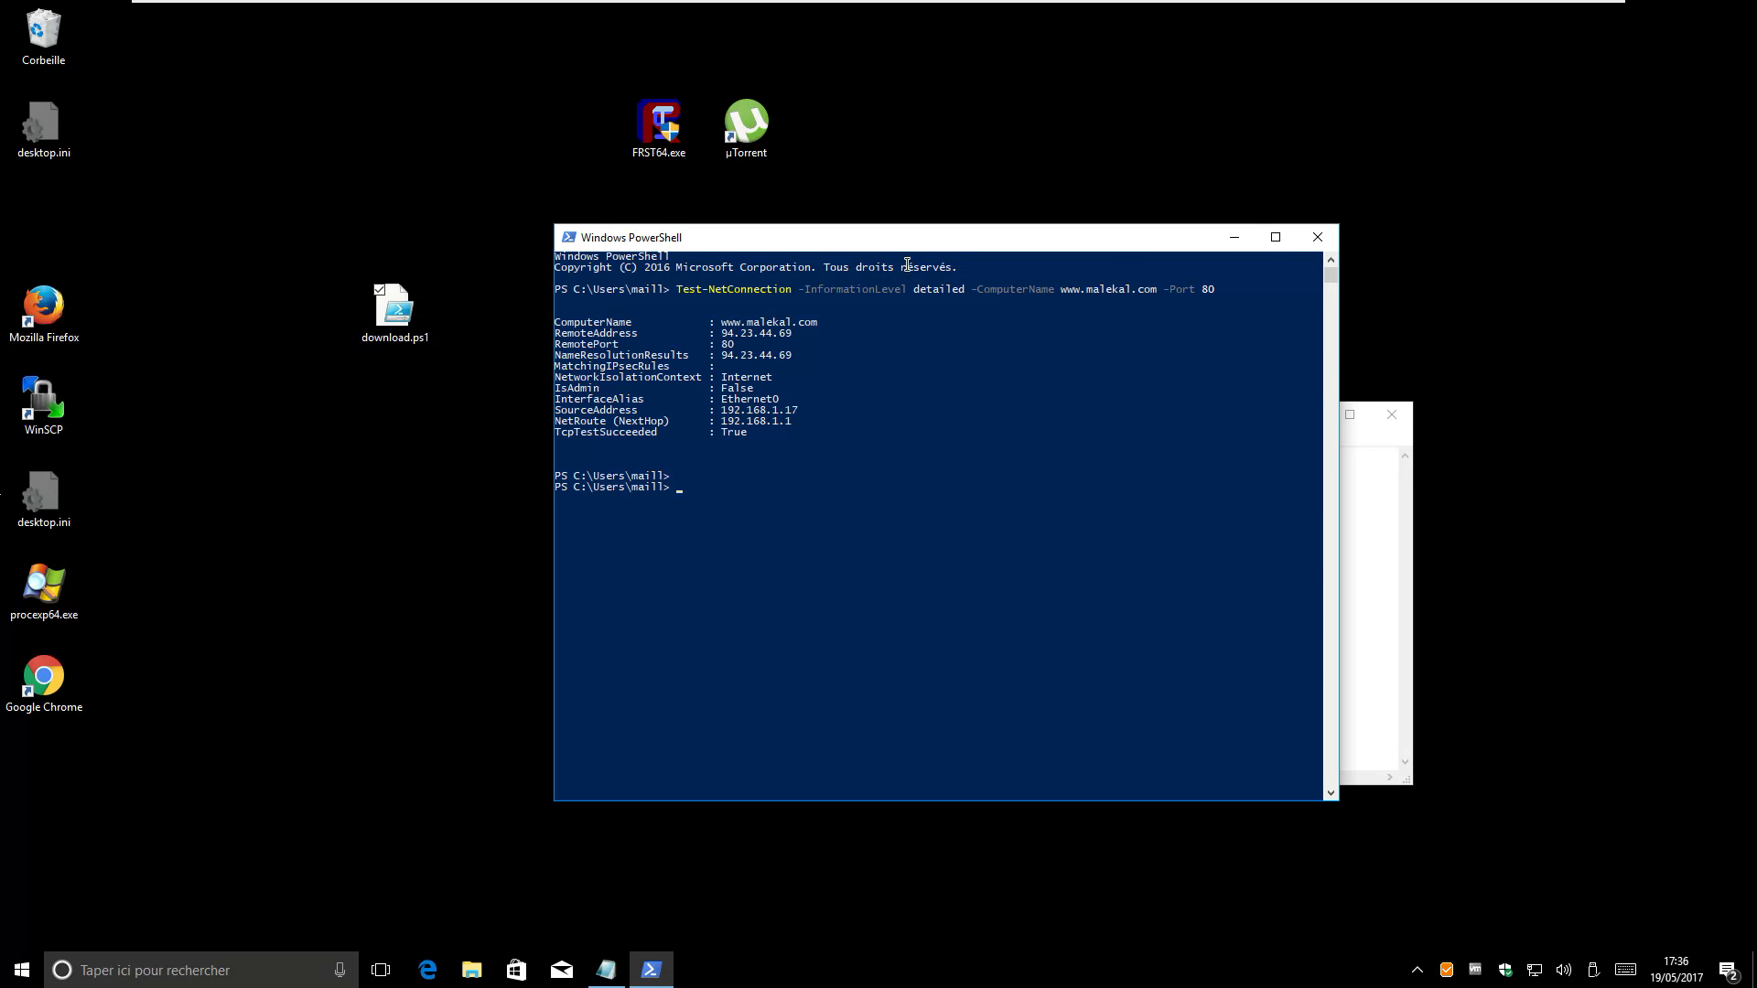
Move the PowerShell and Notepad windows down to uncover the Windows Firewall Control desktop shortcut
drag(904, 244, 1005, 181)
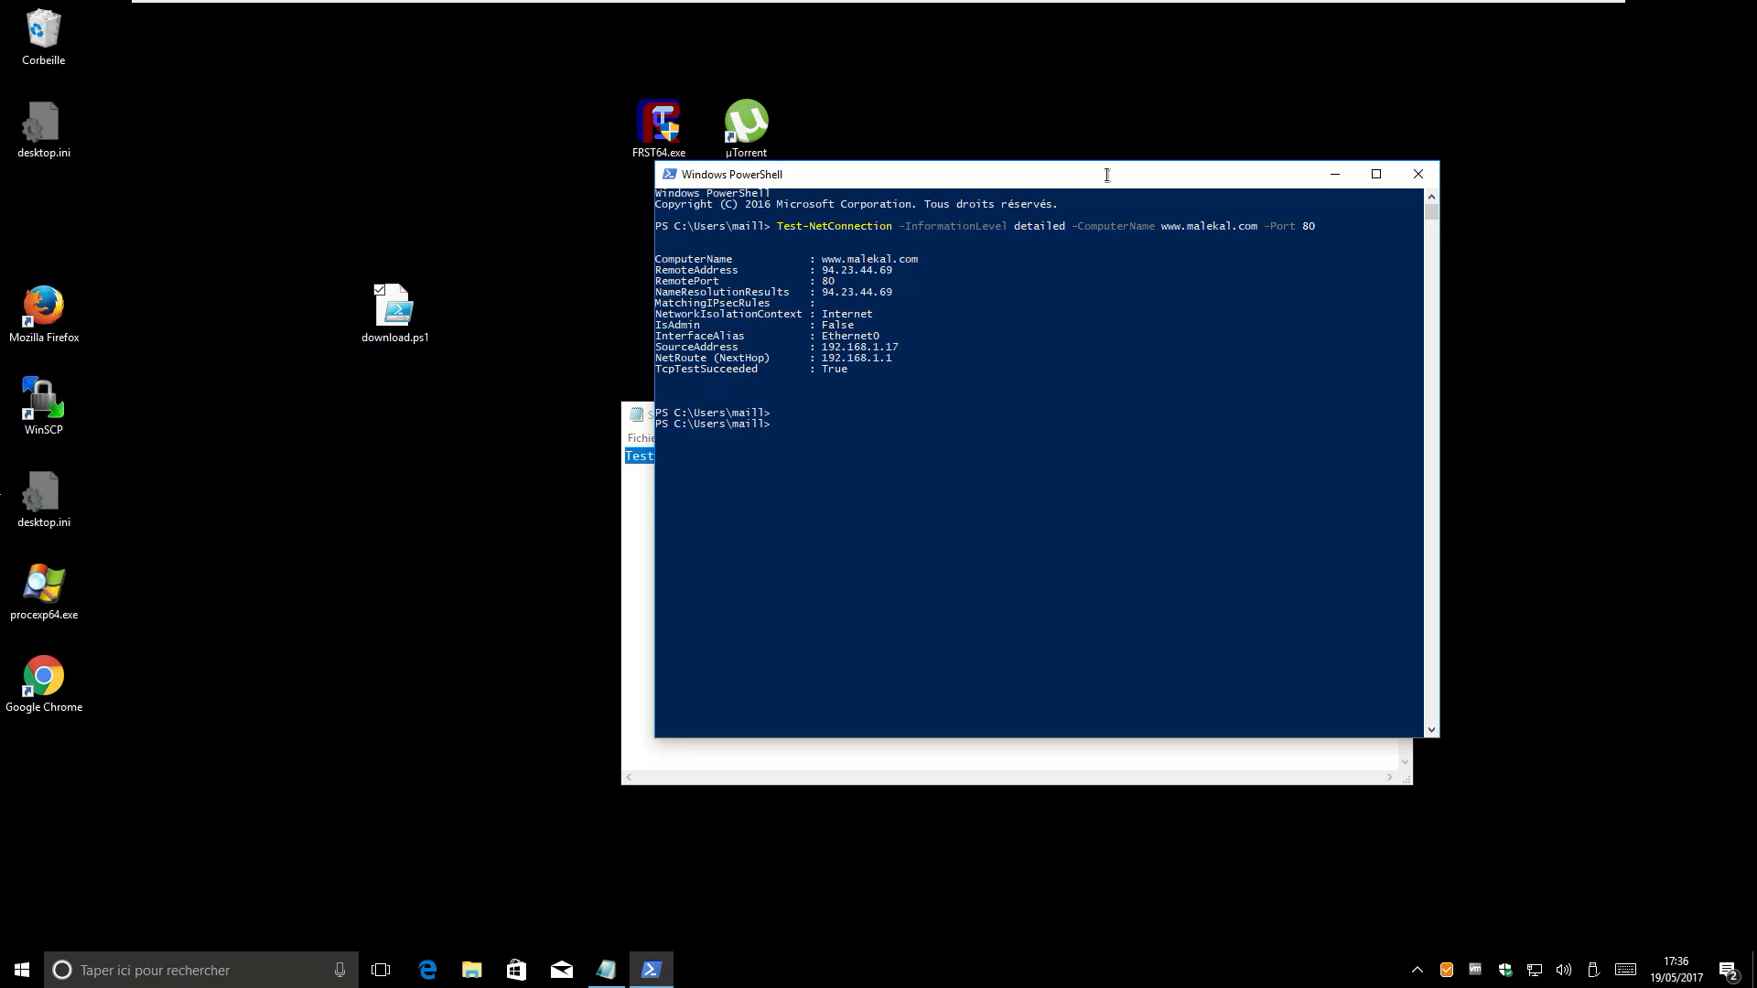
drag(1106, 178, 704, 547)
click(1102, 416)
drag(1090, 411, 1089, 502)
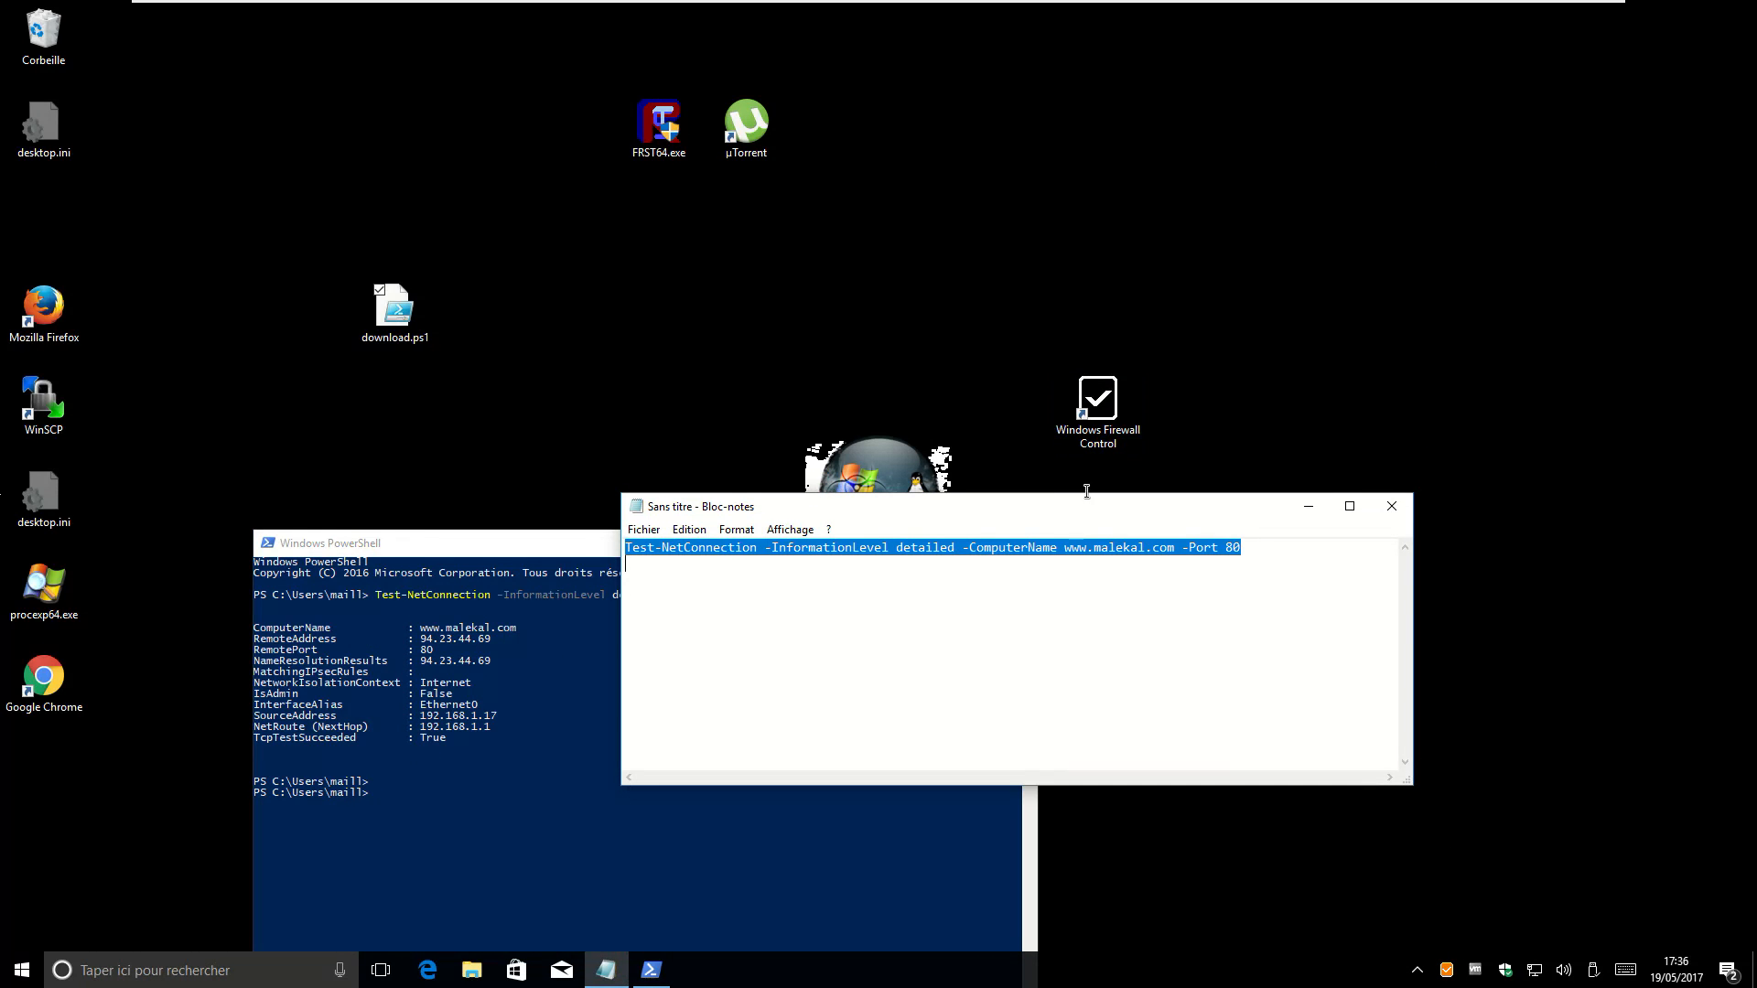
Open the Main Panel of Windows Firewall Control and place its window in the middle of the desktop
right_click(1450, 973)
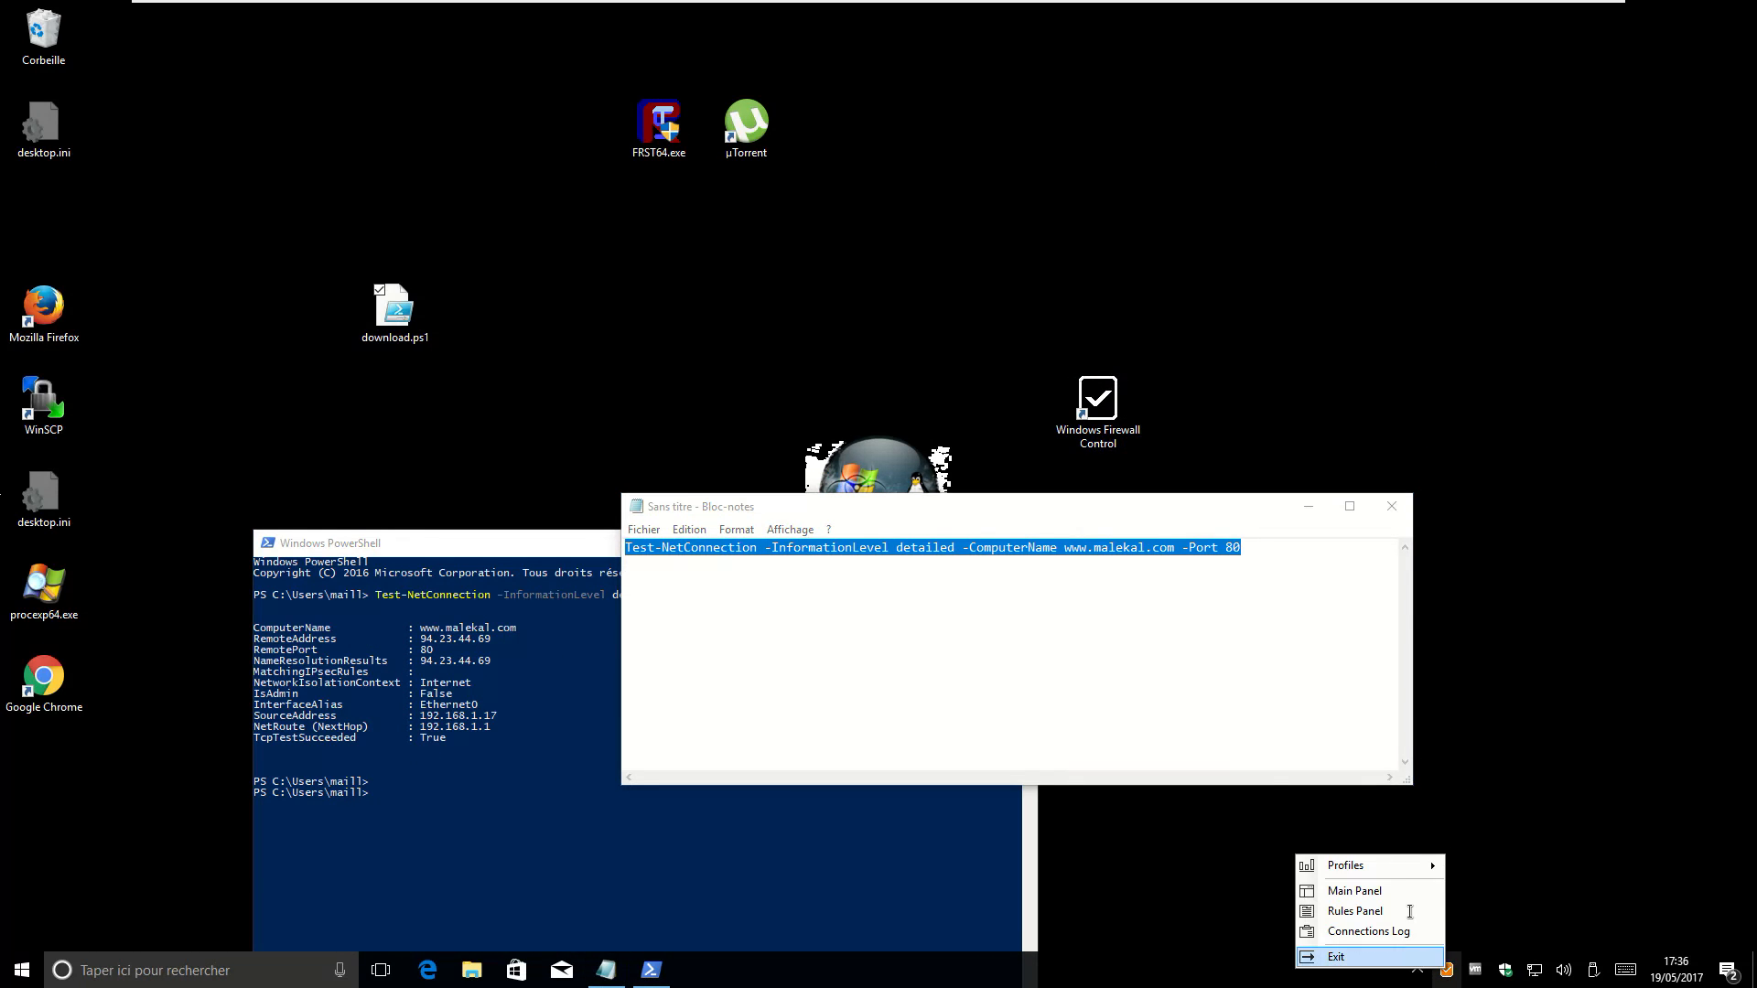
mouse_move(1404, 867)
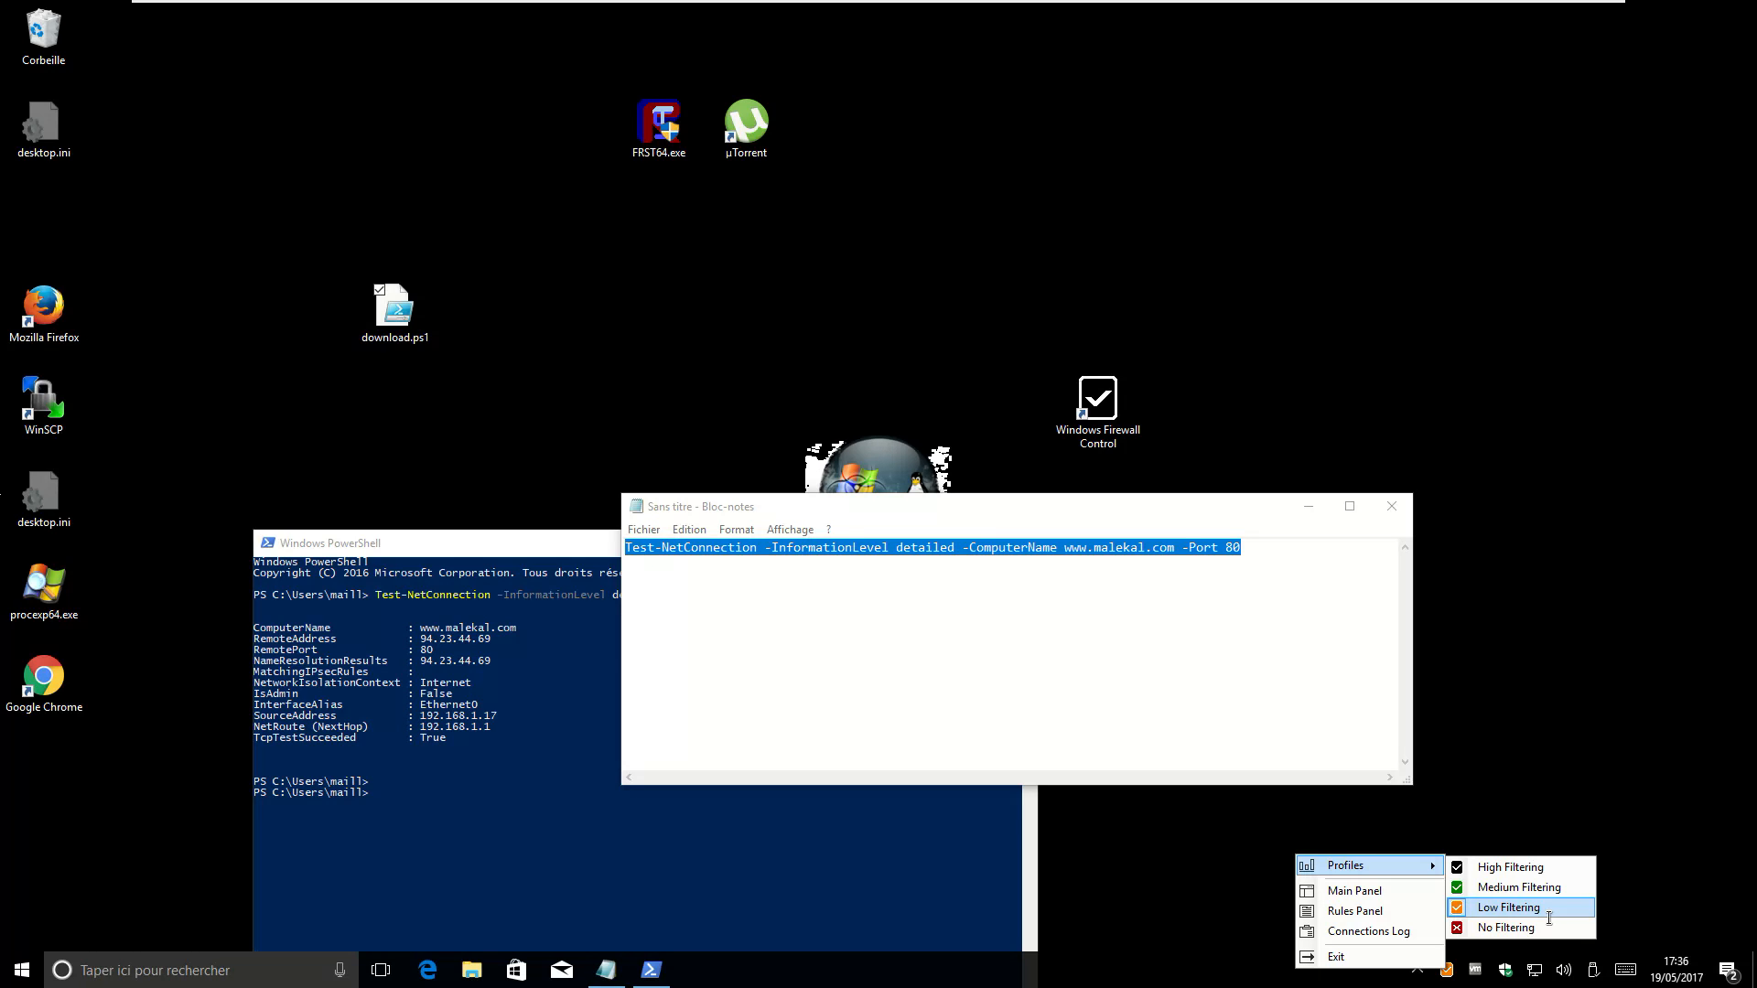
click(1366, 892)
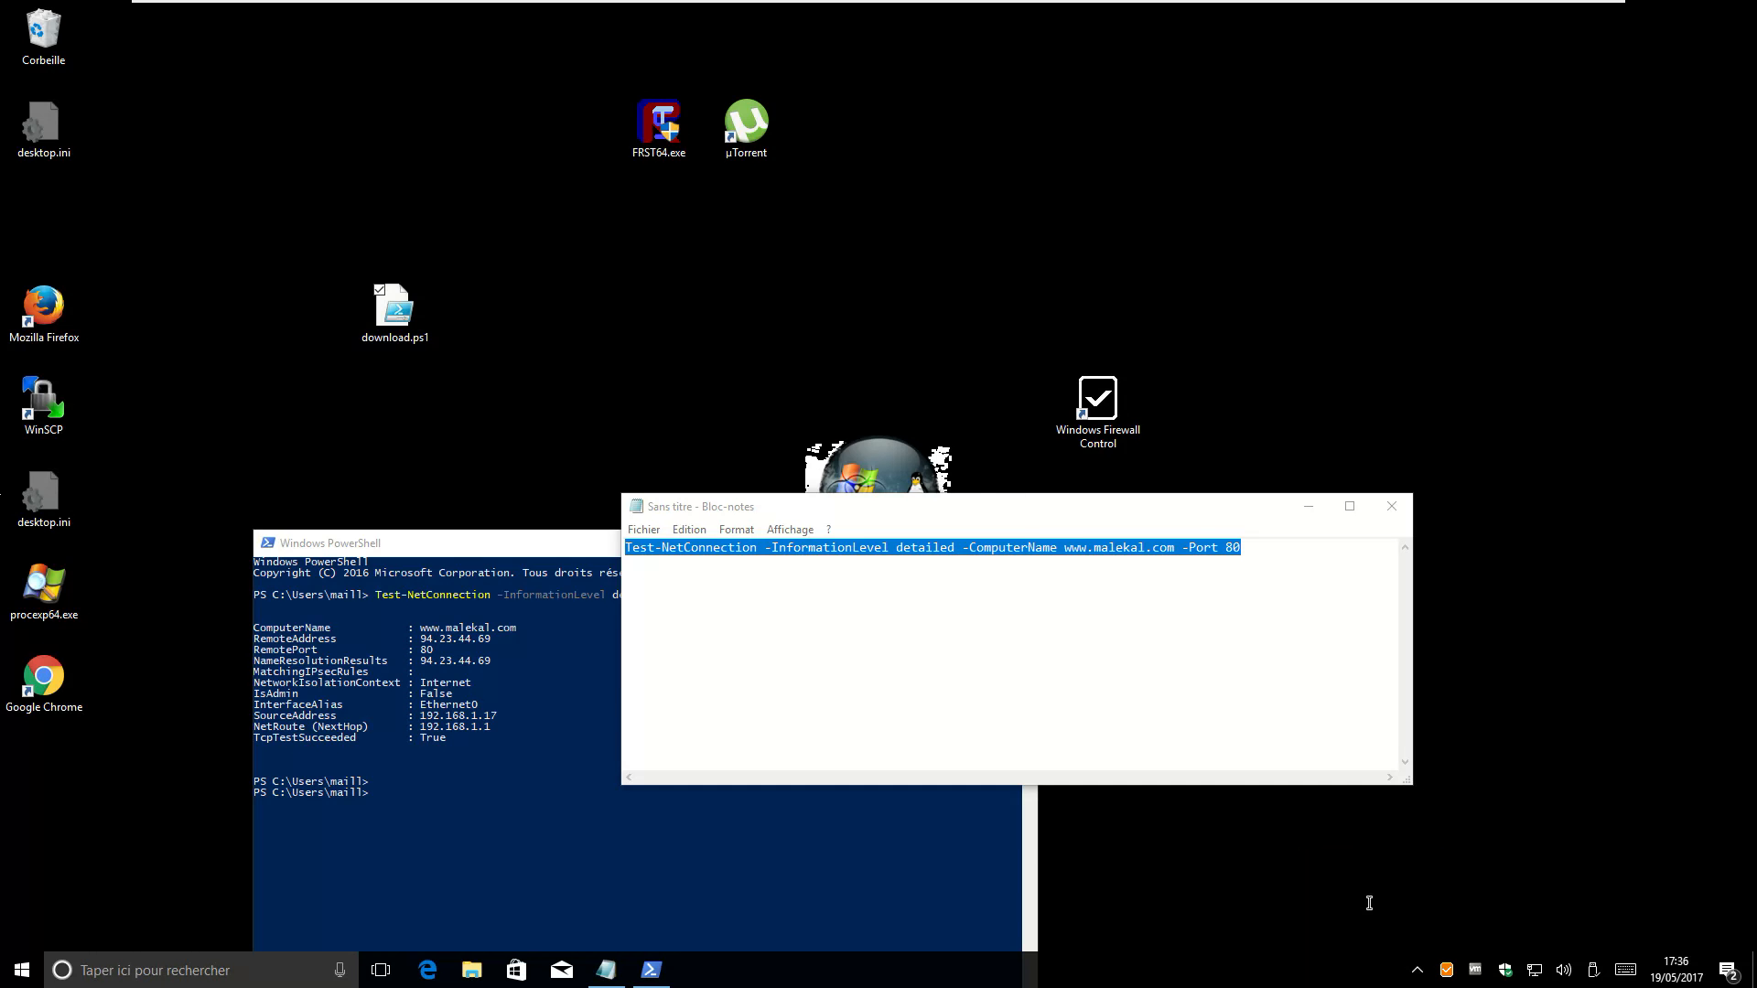
drag(541, 39, 924, 225)
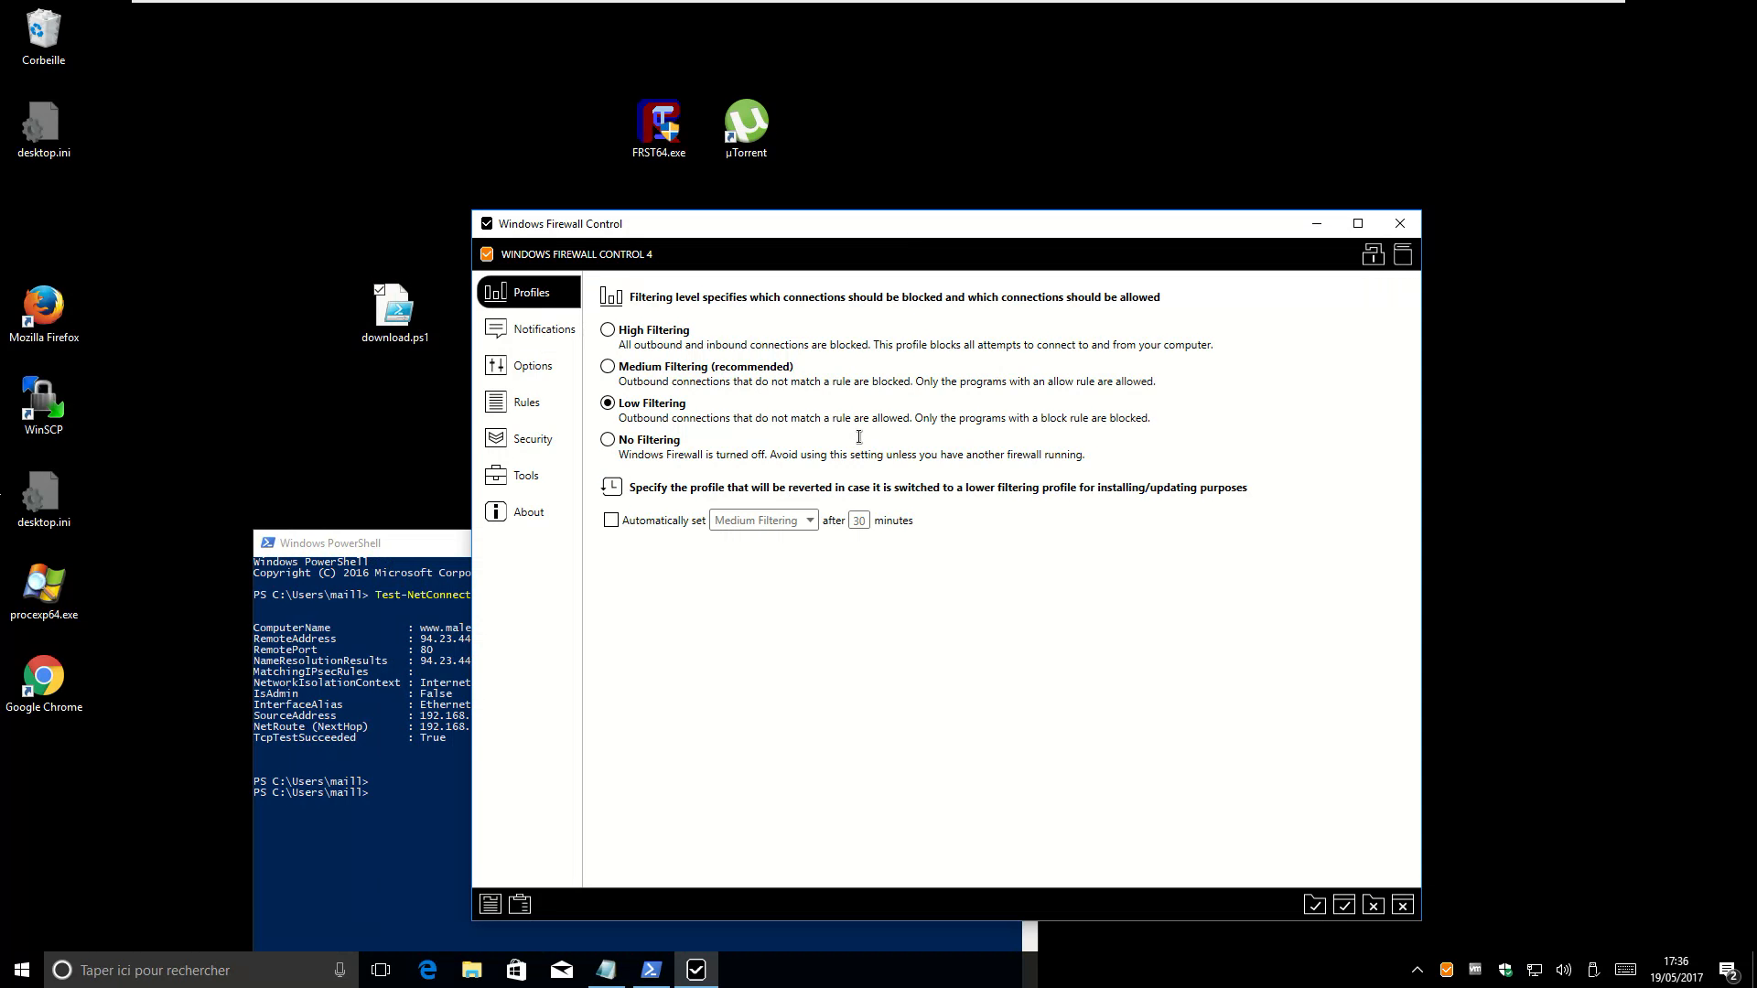
Arrange the PowerShell and Windows Firewall Control windows beside each other, with the Profiles page in front
drag(436, 547, 441, 350)
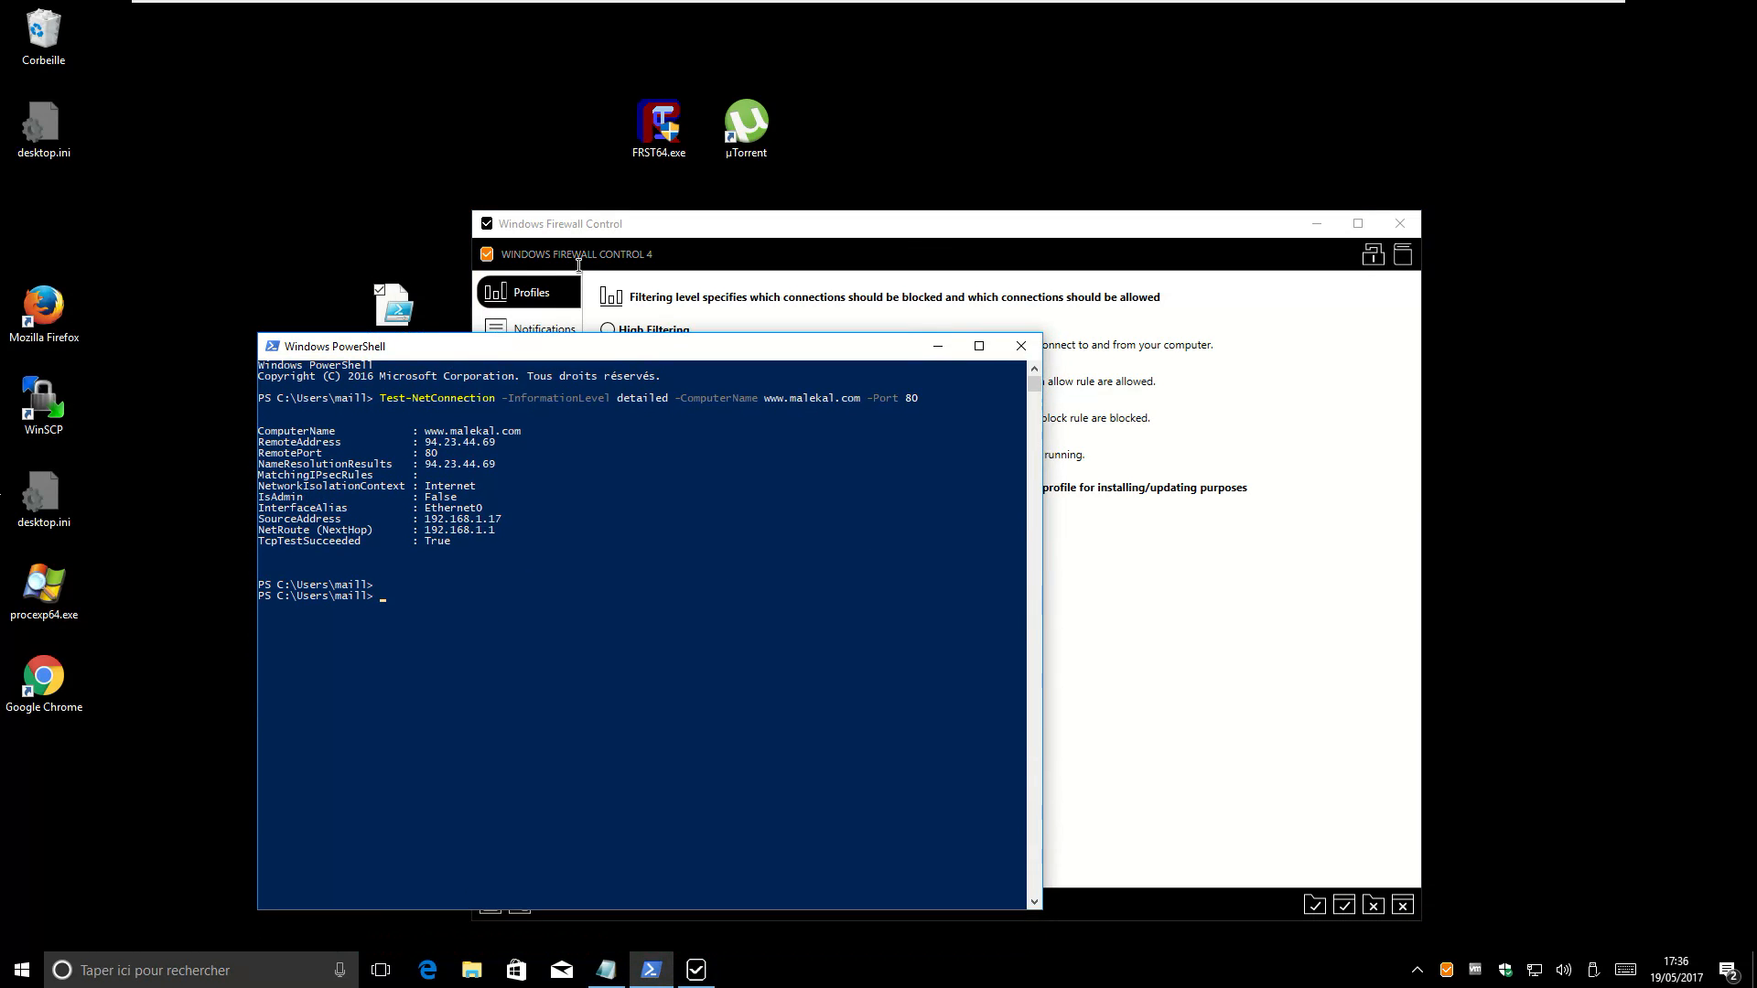
click(579, 264)
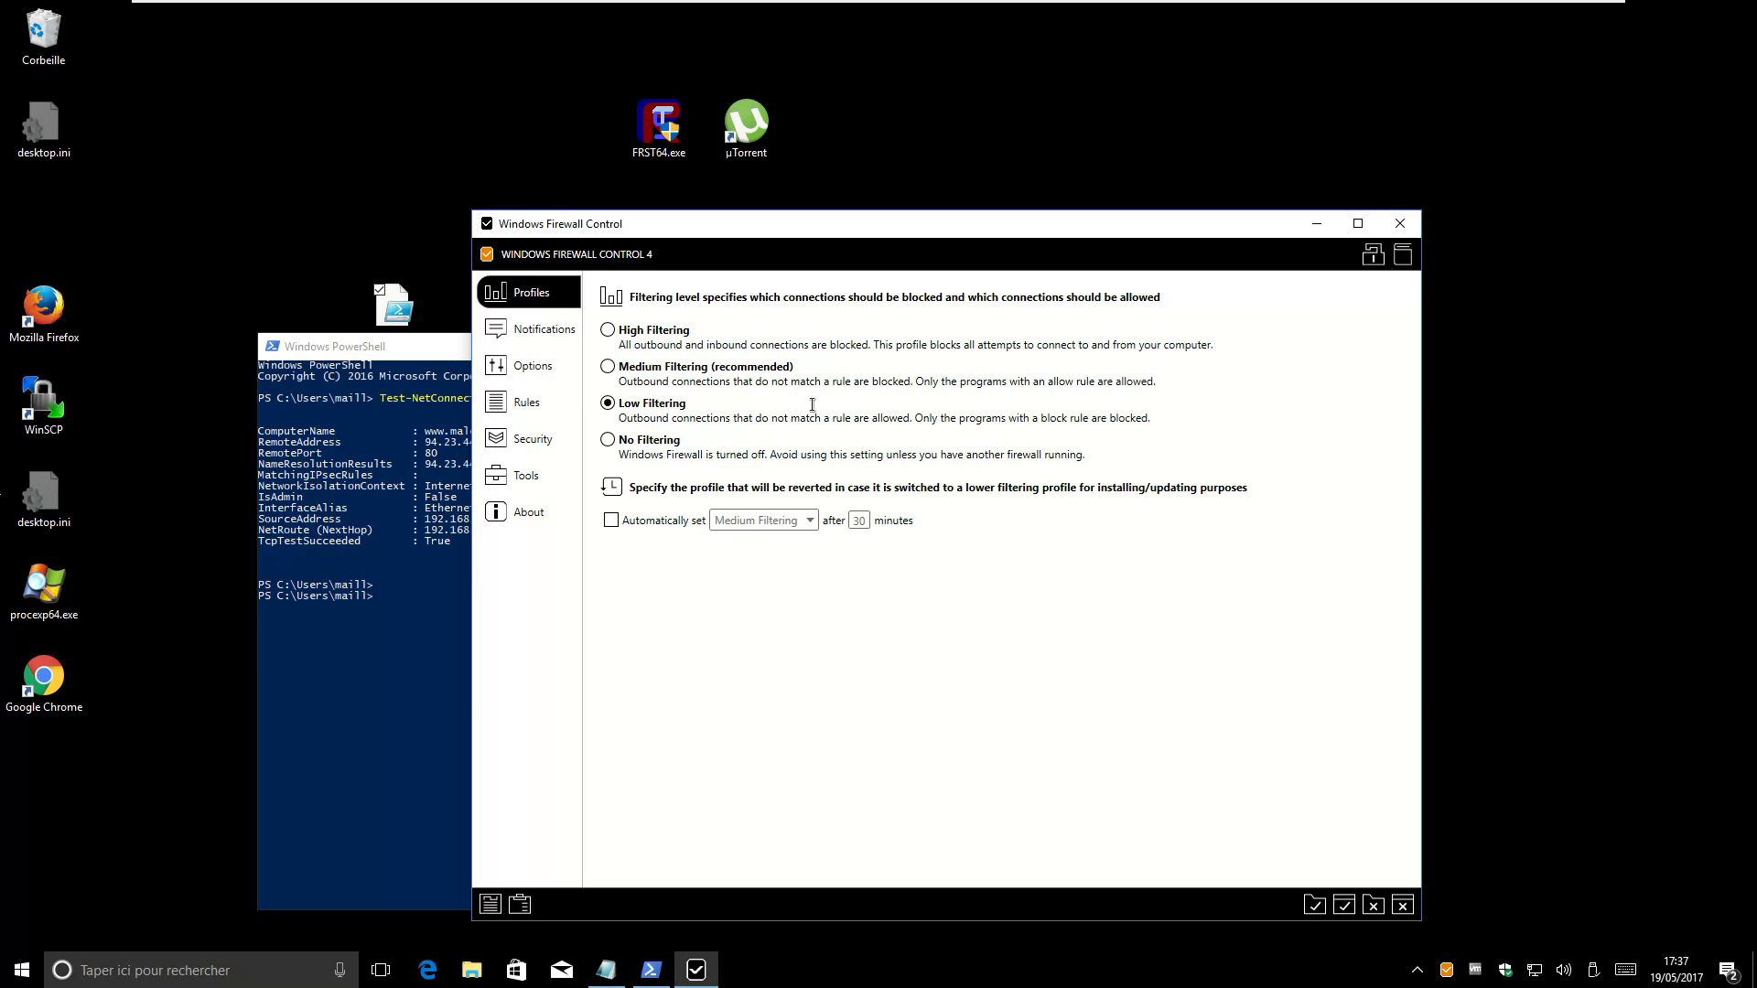
drag(827, 223, 1013, 183)
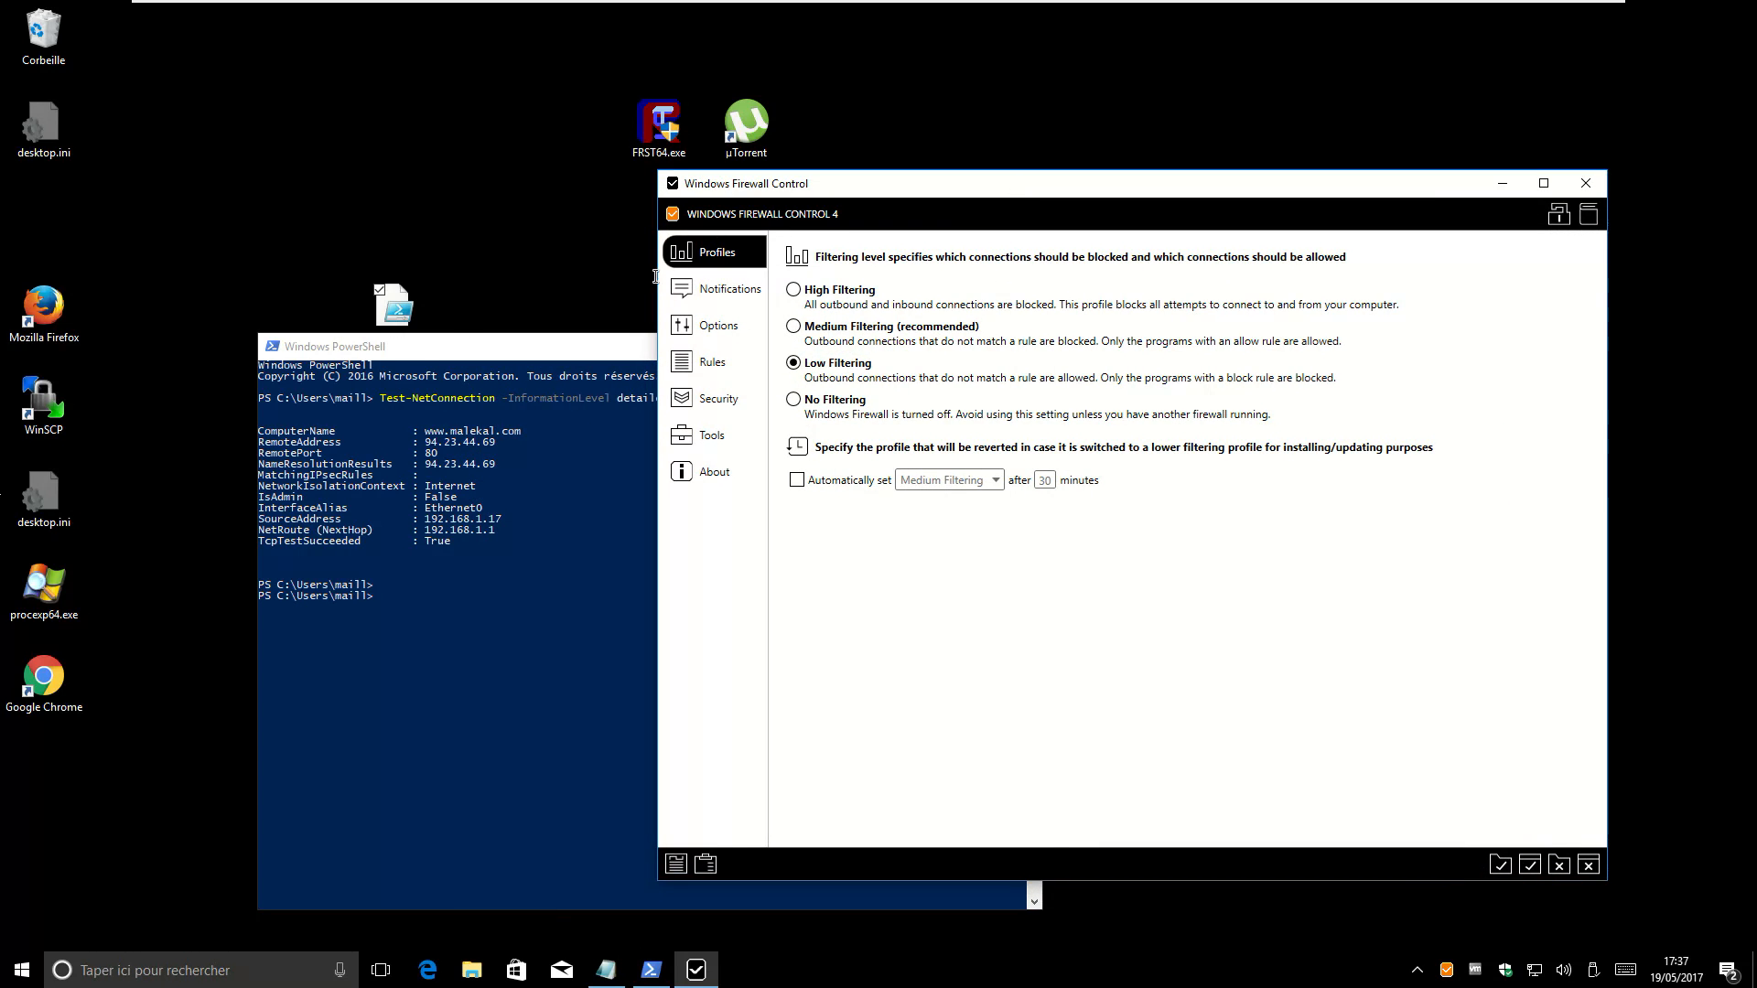
drag(504, 351, 374, 348)
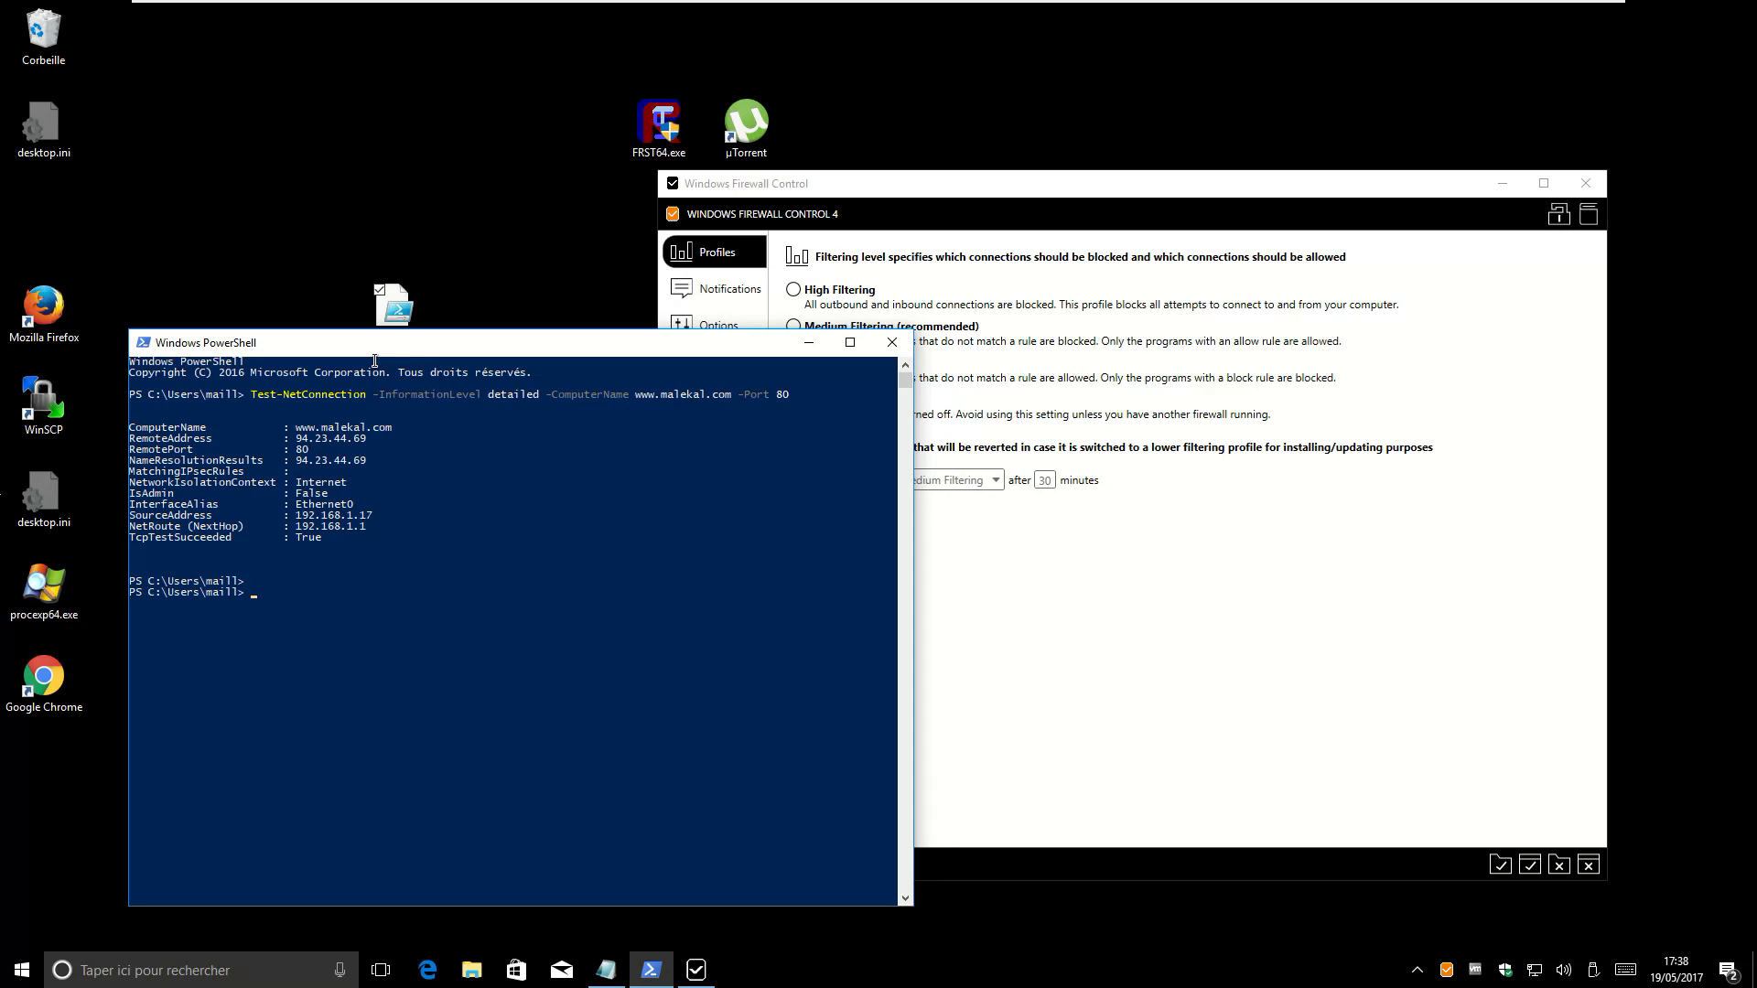
drag(1020, 197, 962, 235)
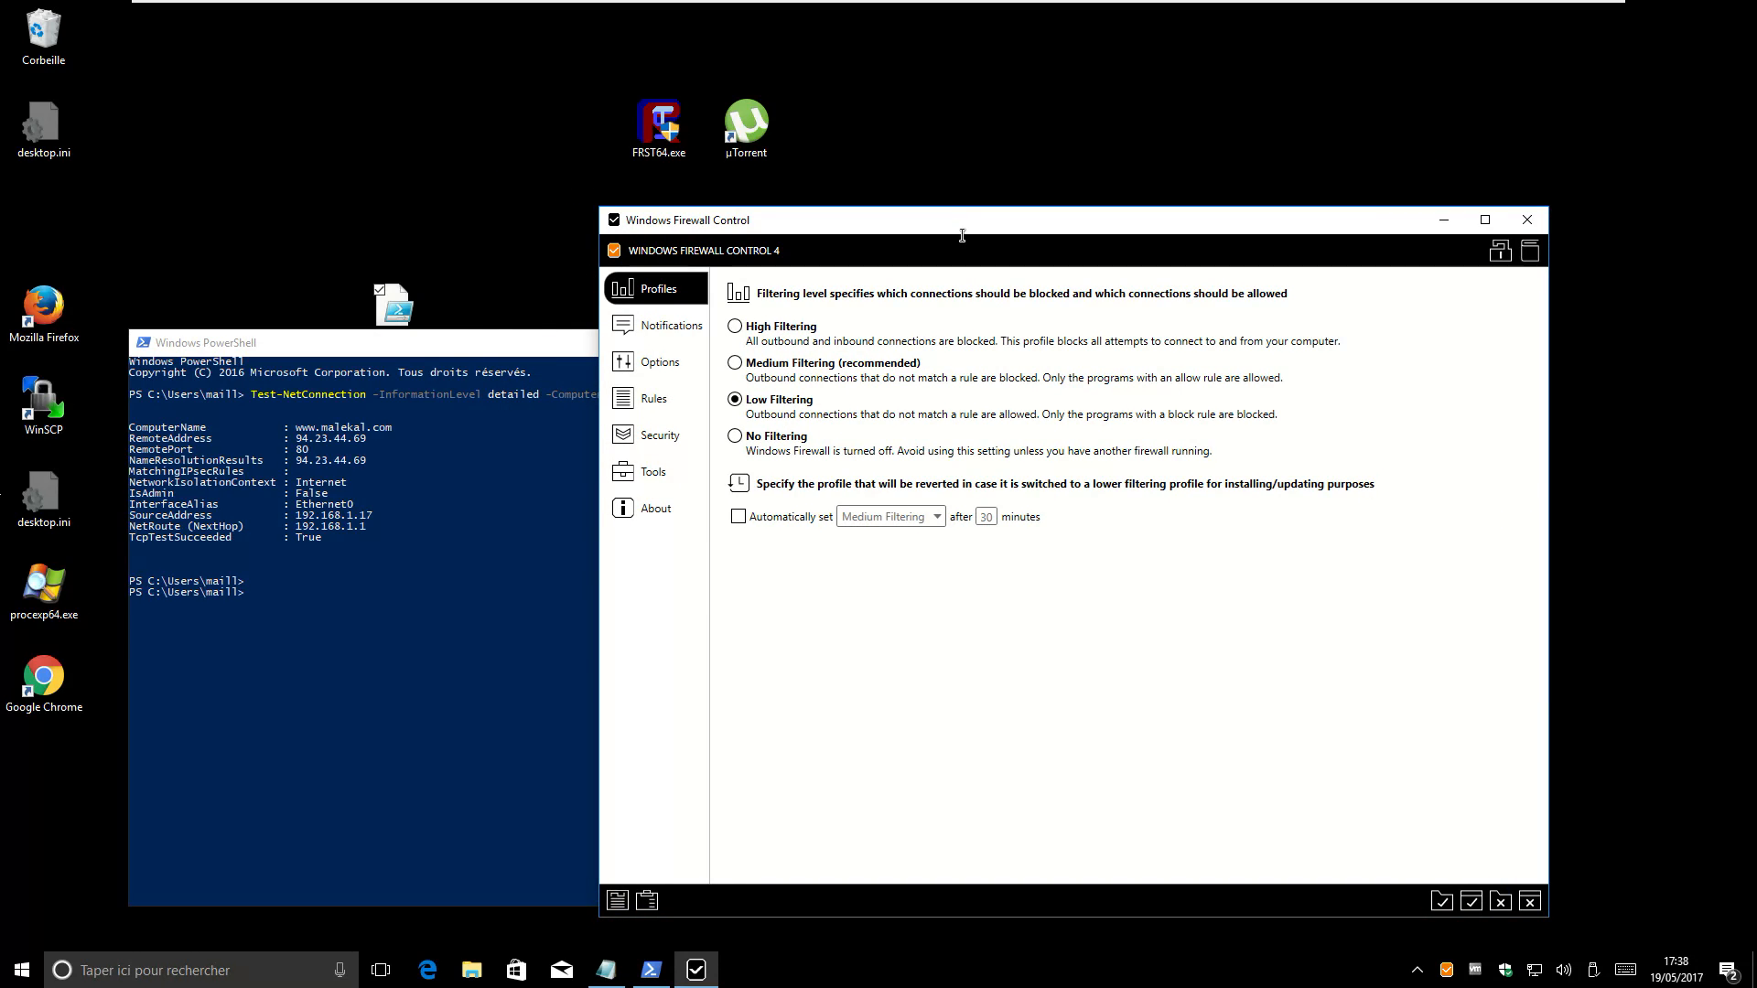
Switch to the Firewall Windows article in Chrome and examine its list of programs to block, highlighting Powershell.exe and rundll32.exe
mouse_move(1113, 4)
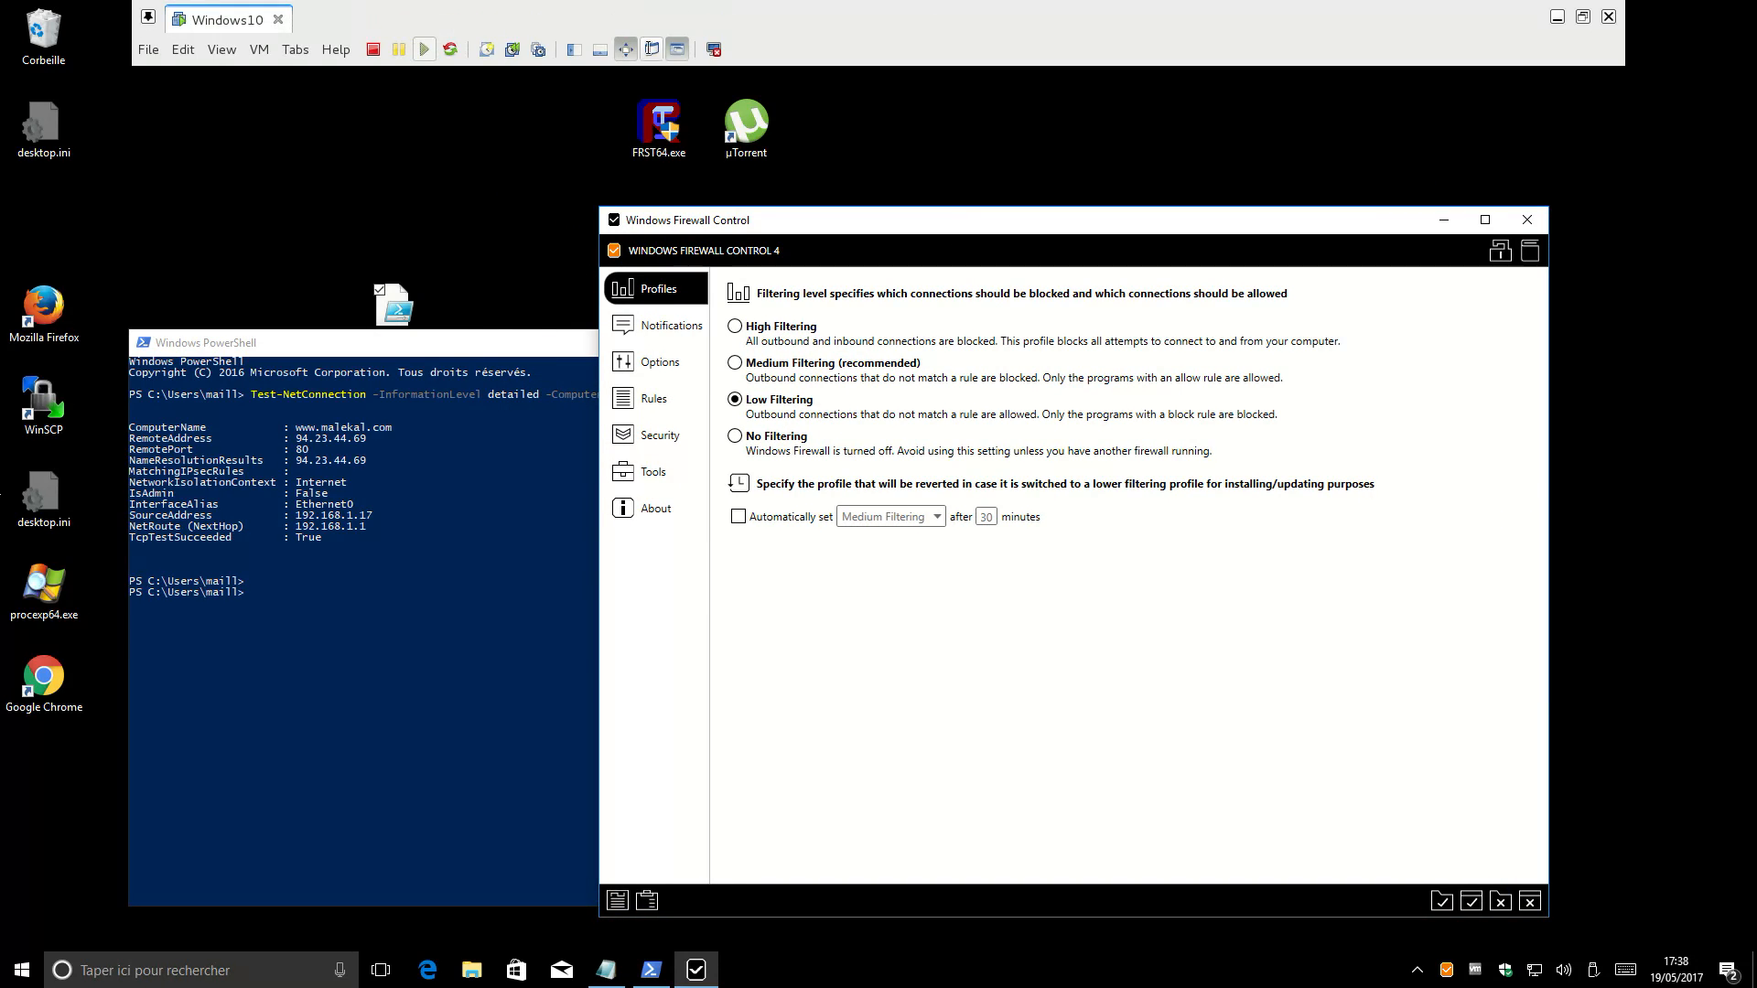
click(1556, 15)
click(265, 38)
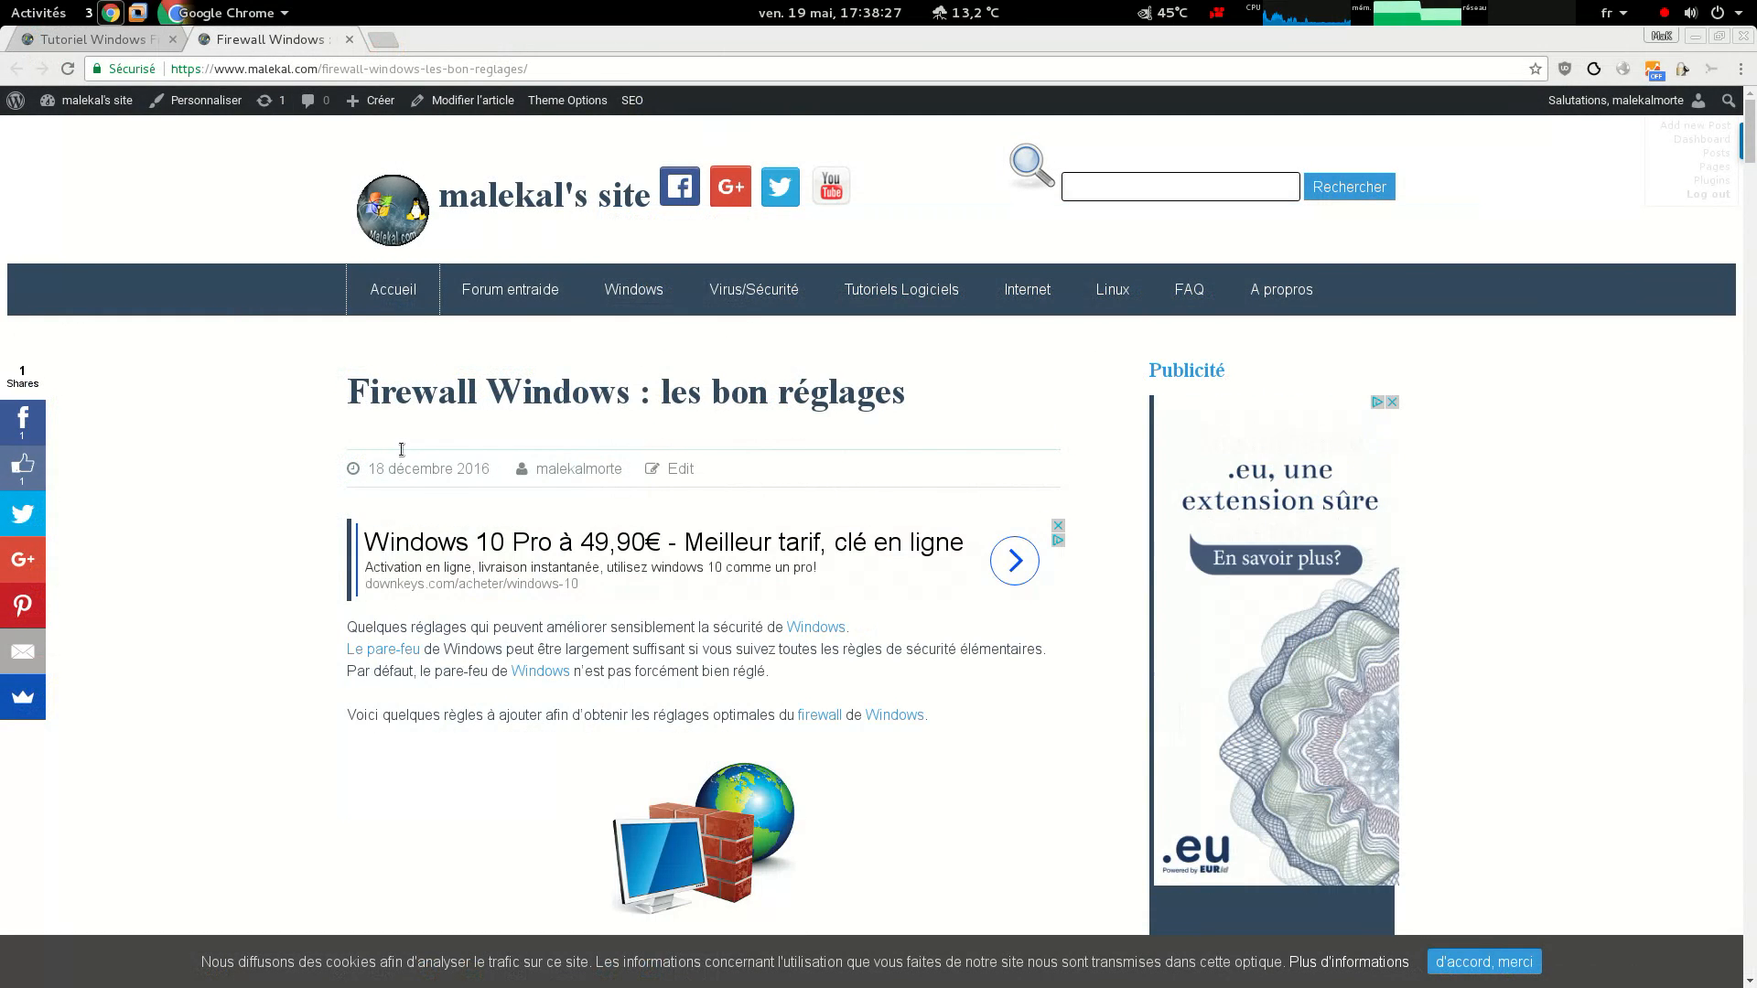
scroll(430, 858, down, 12)
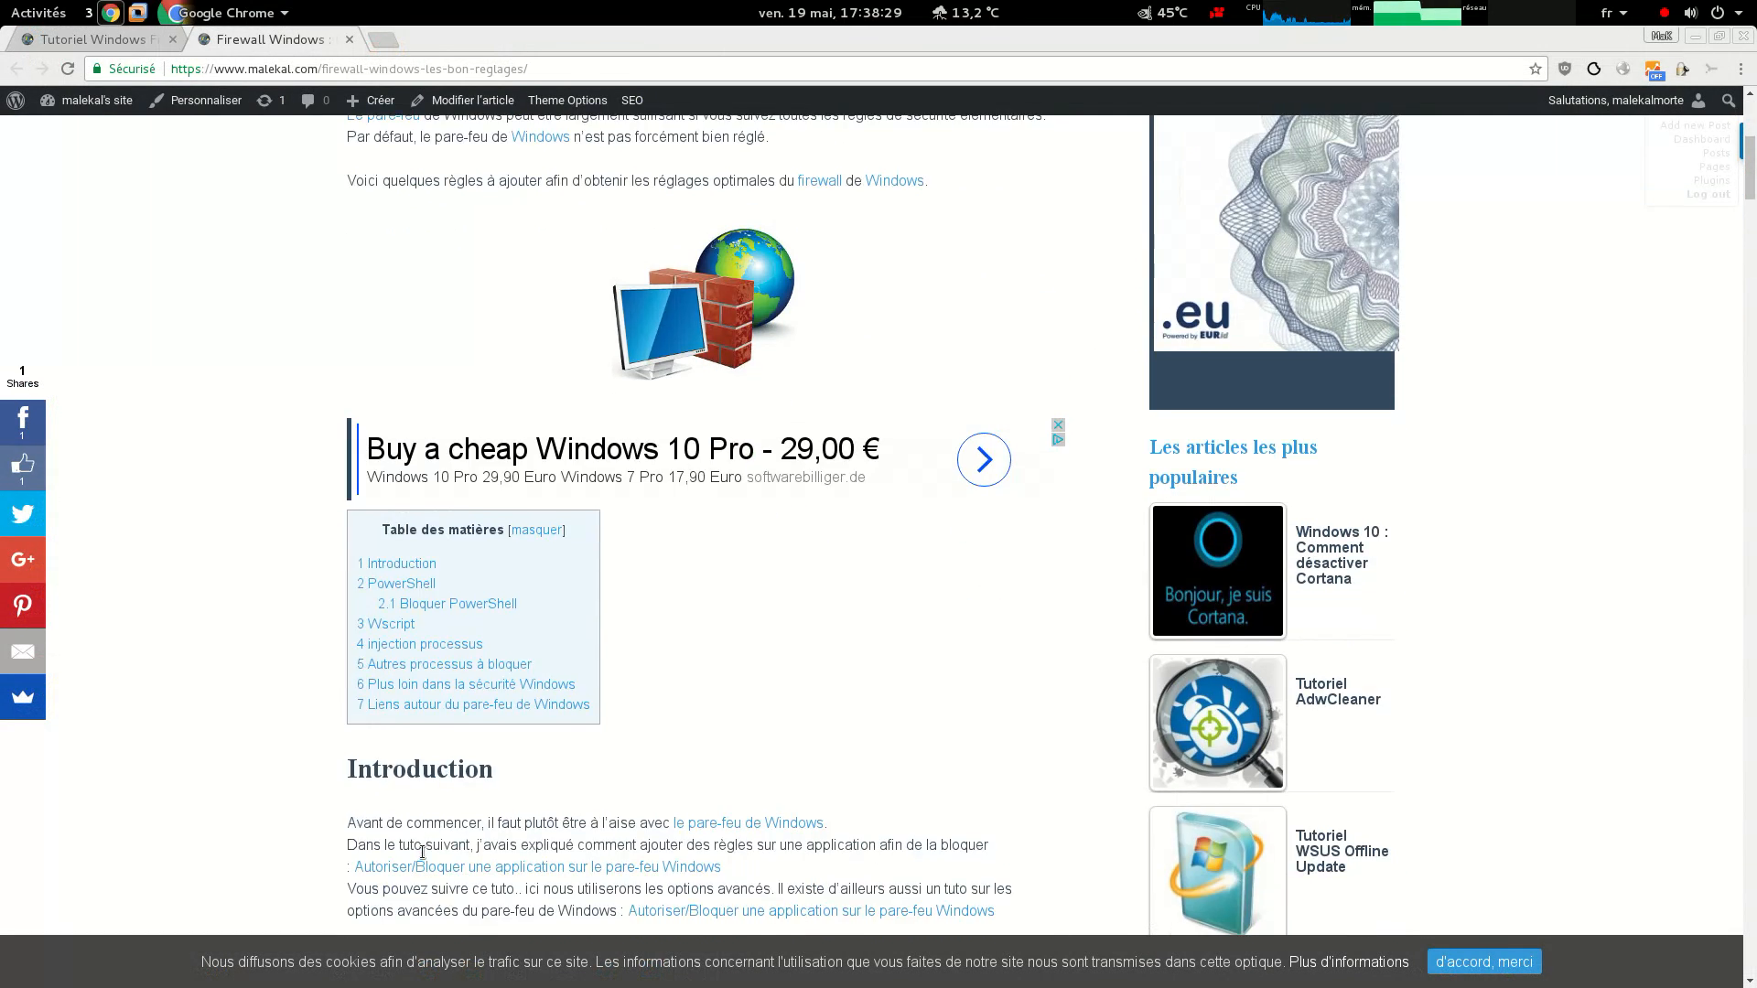
scroll(422, 851, down, 4)
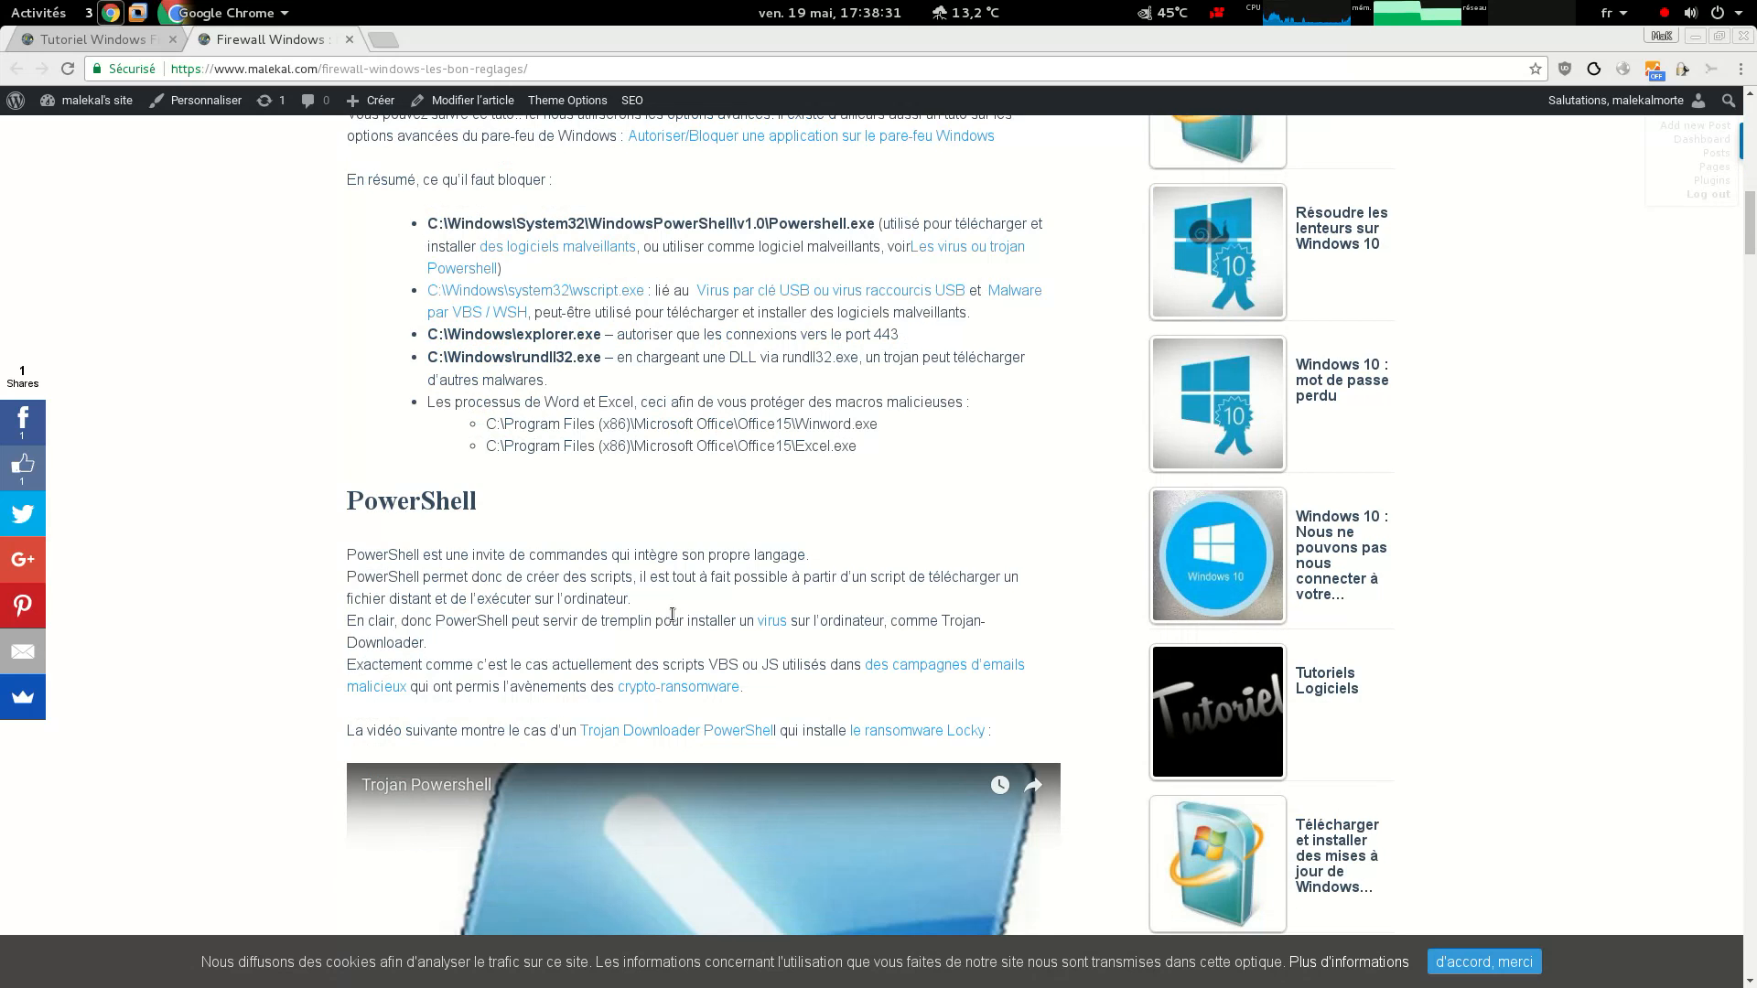
scroll(675, 614, up, 1)
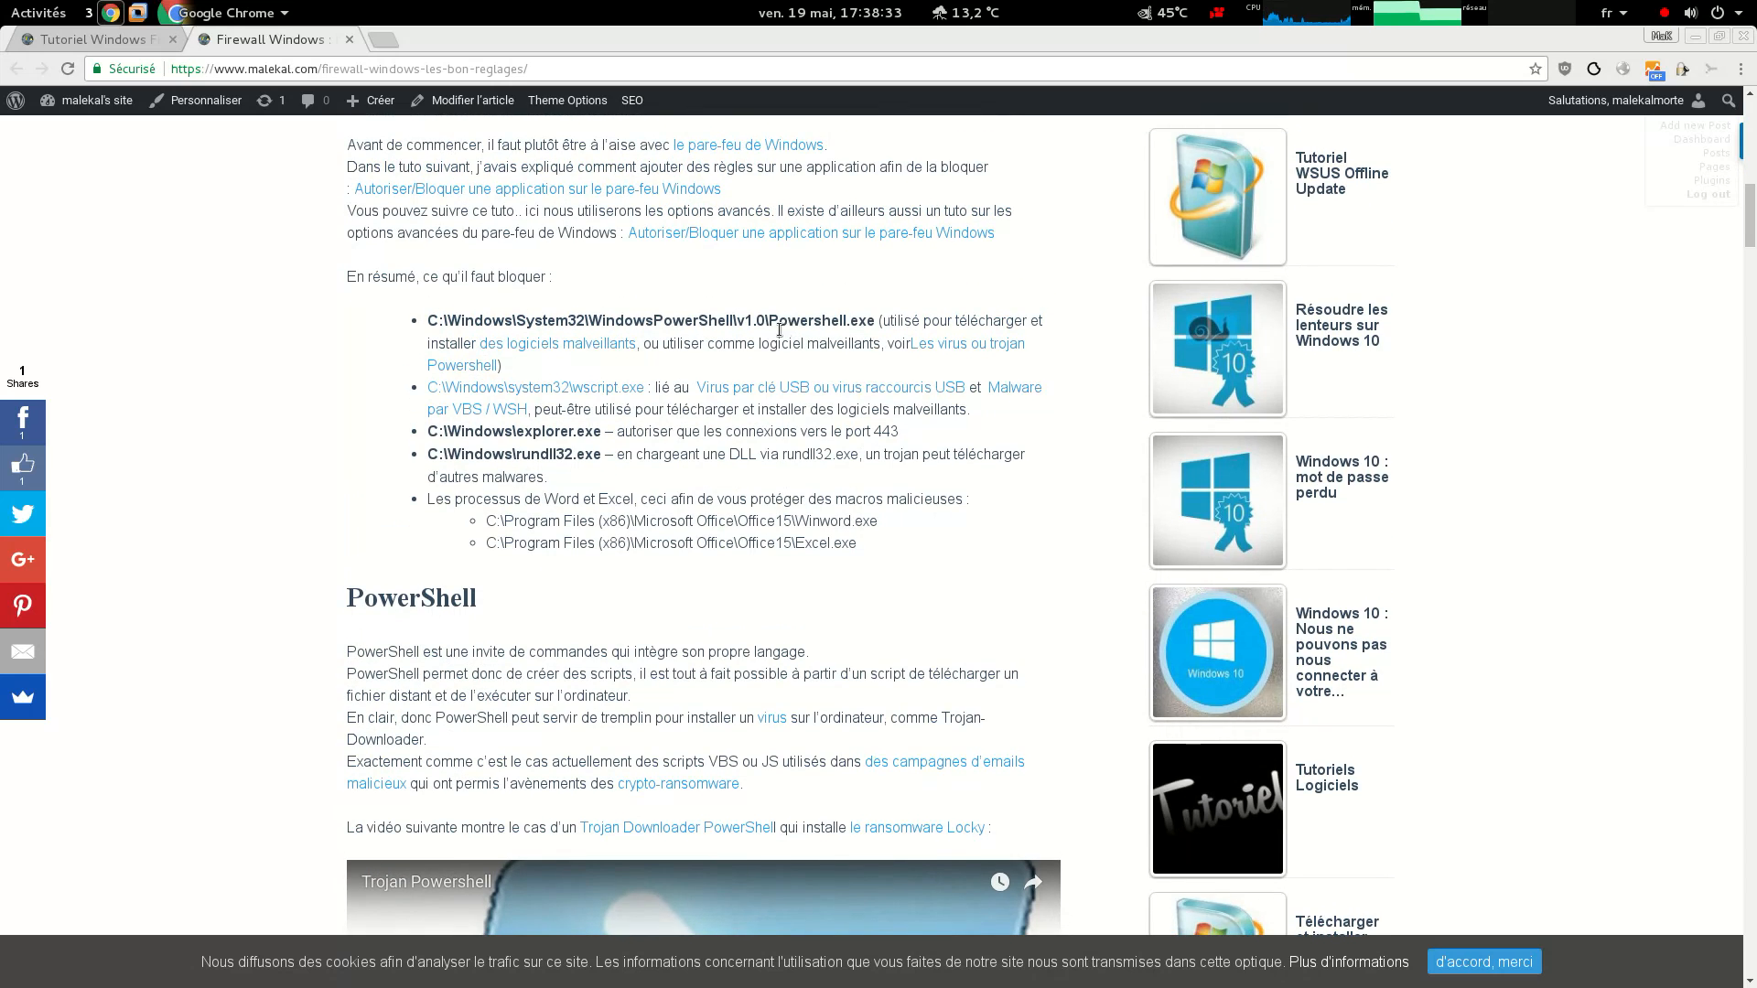
drag(769, 323, 860, 325)
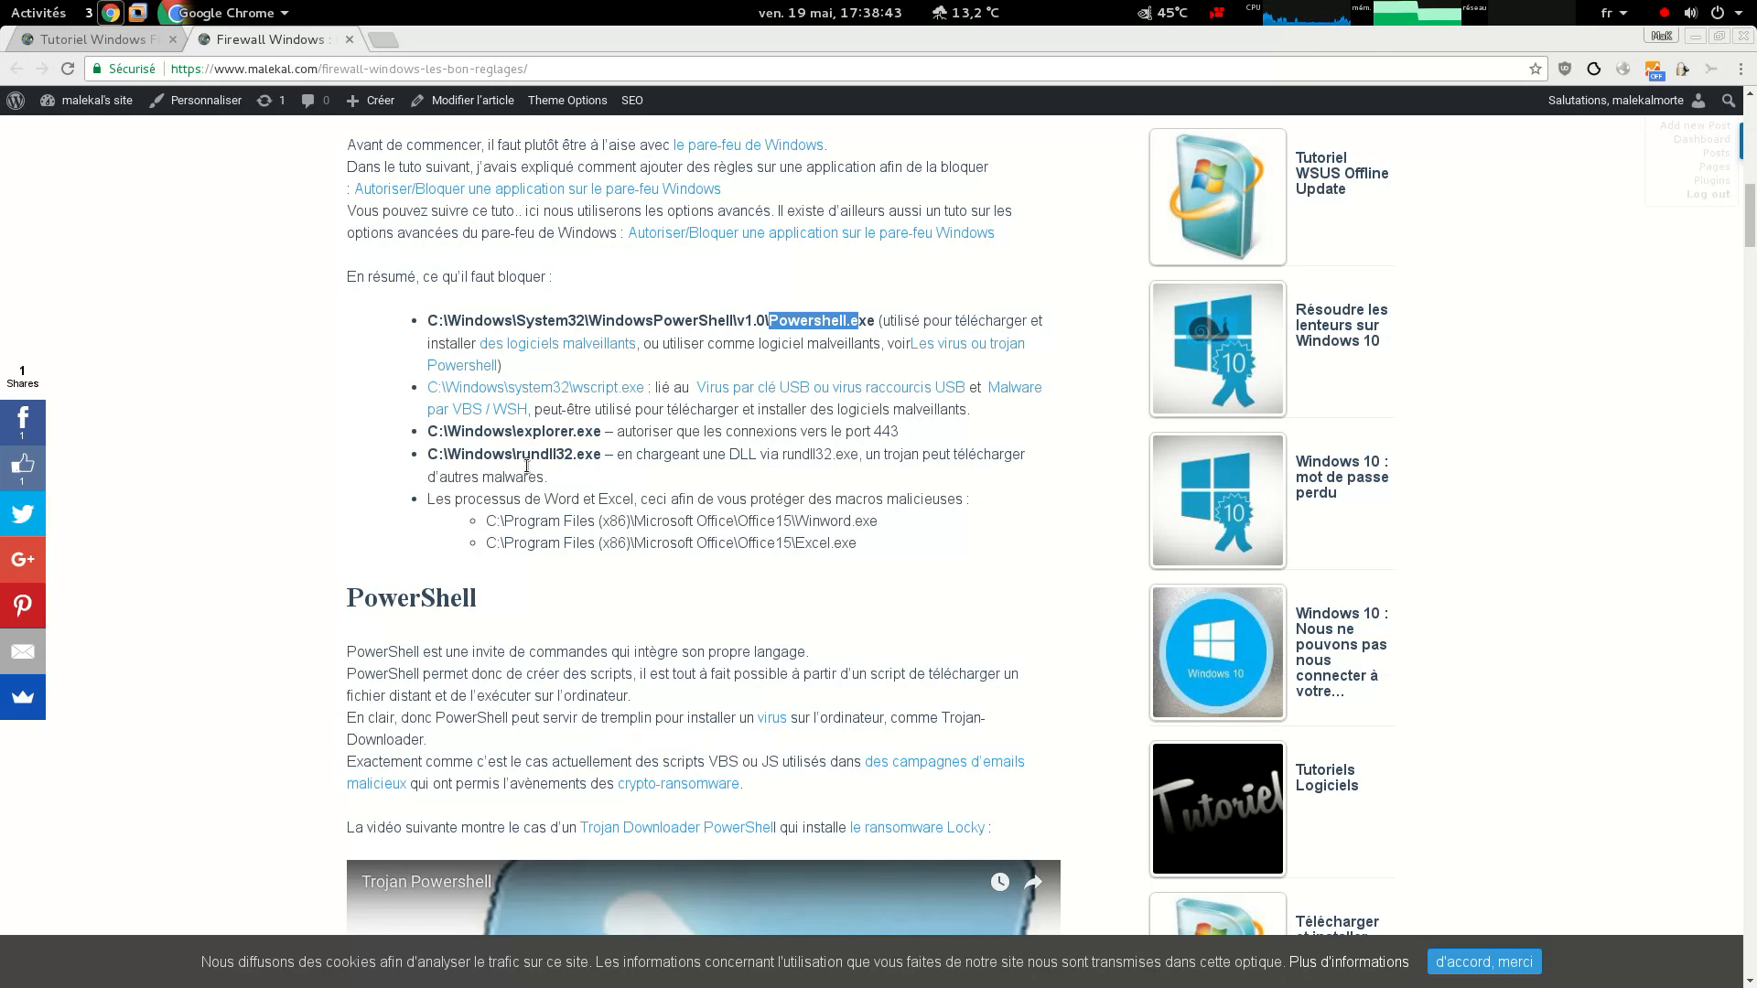
drag(517, 455, 602, 434)
click(613, 482)
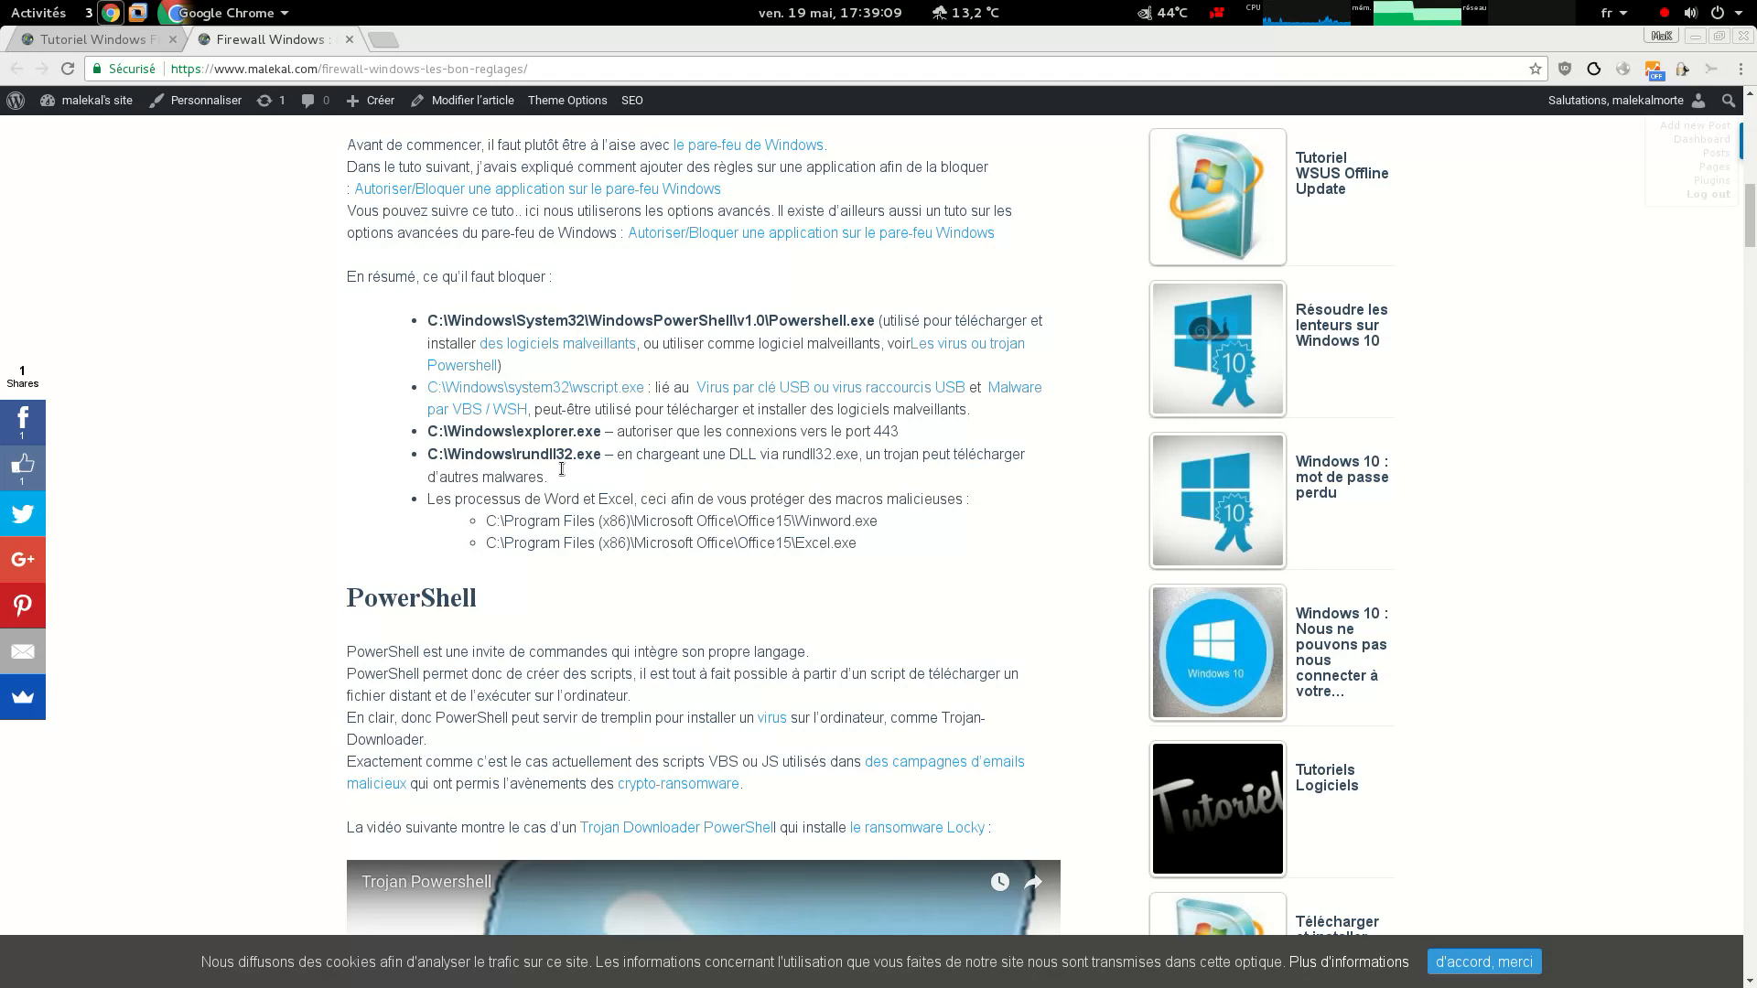
Return to the Windows 10 virtual machine, move the firewall window higher, and reposition the download.ps1 icon near the desktop's upper edge
click(139, 13)
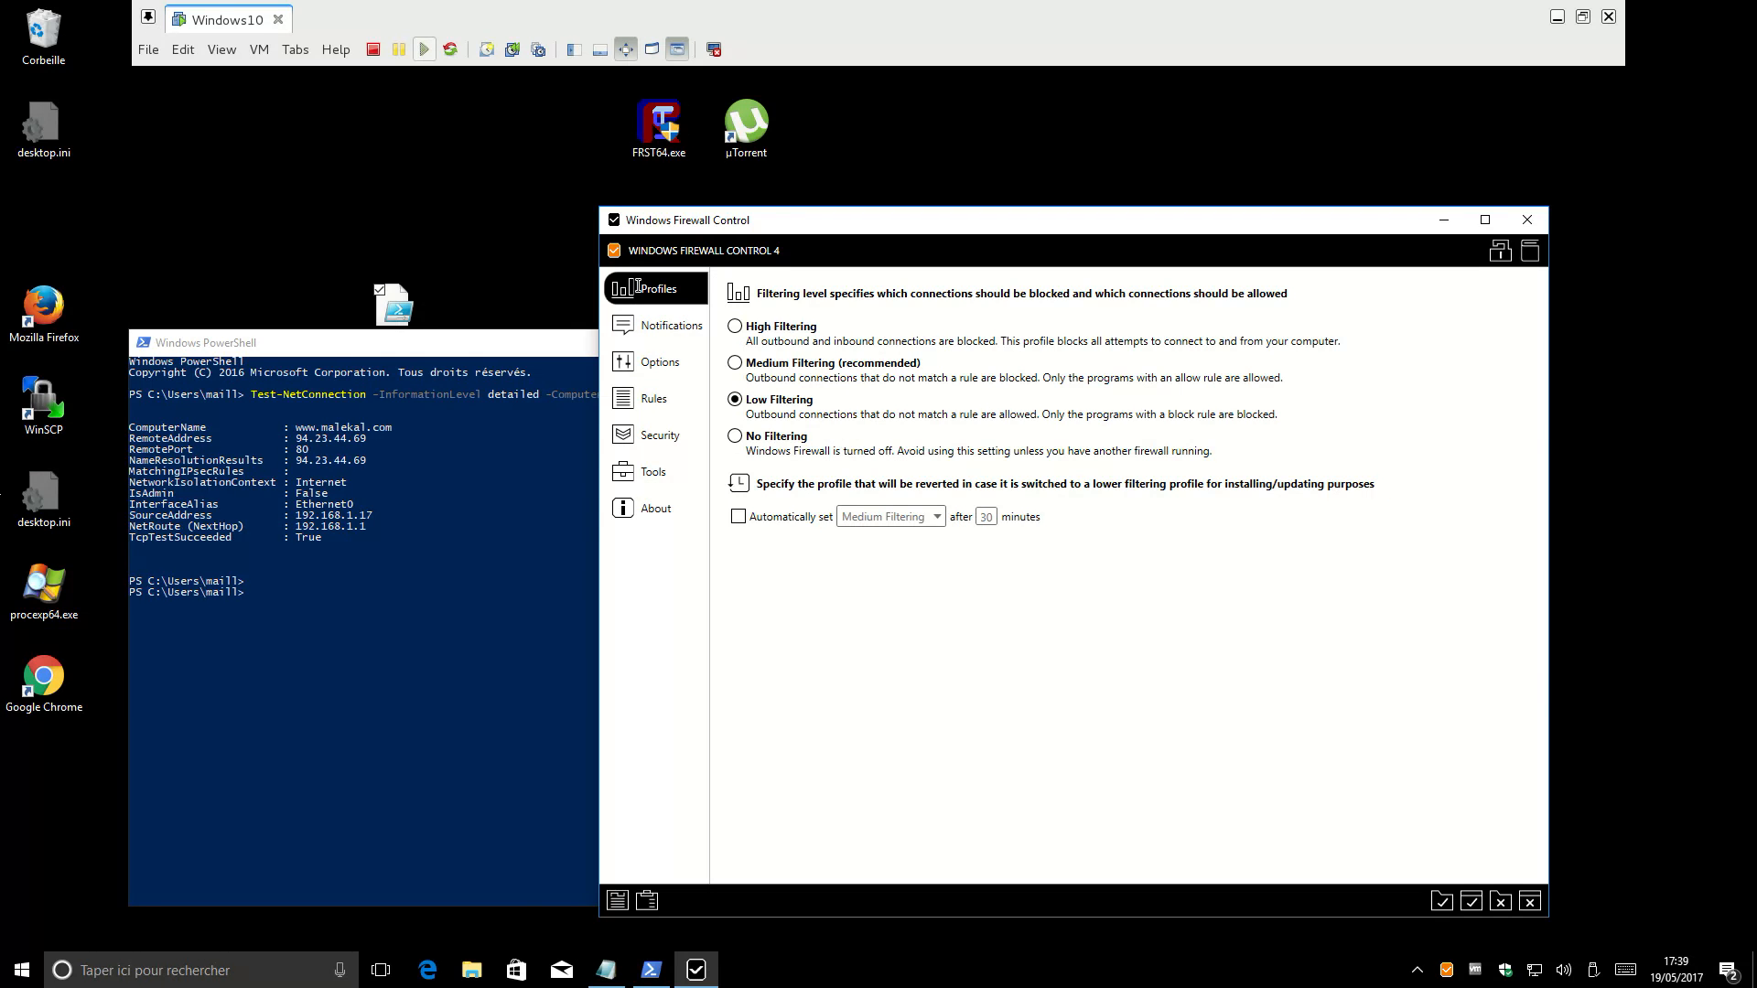
drag(793, 222, 719, 139)
click(453, 355)
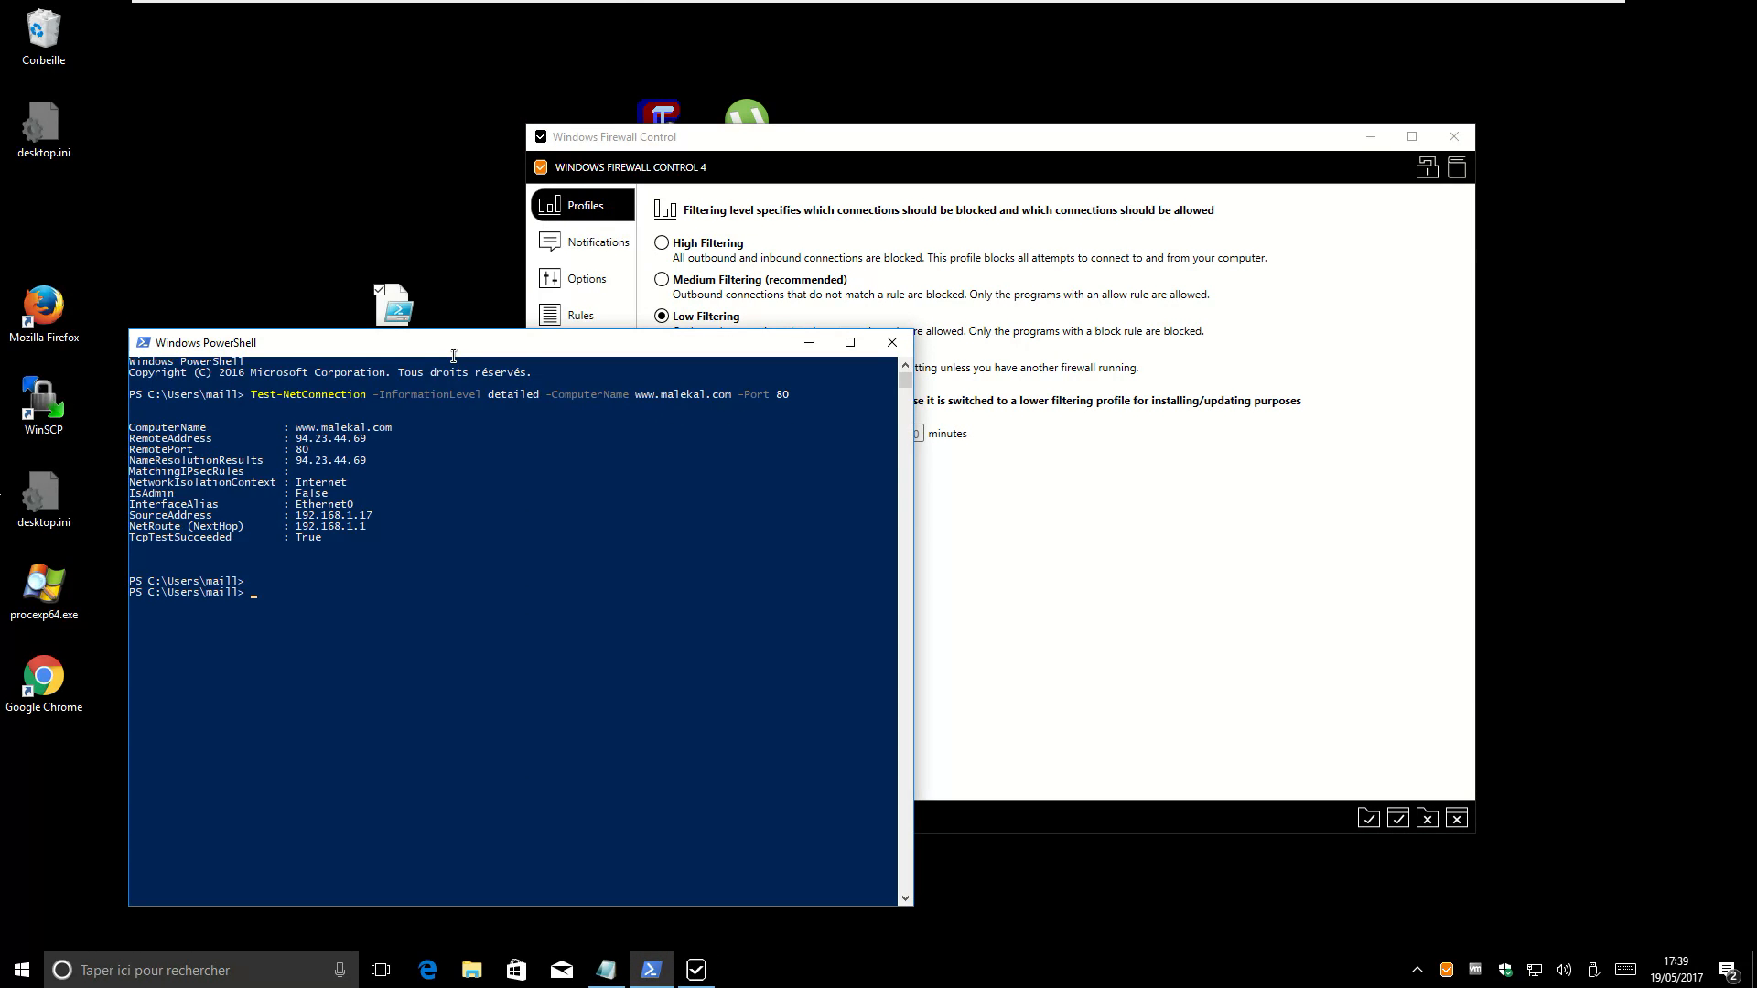
drag(393, 305, 307, 119)
Set the Windows Firewall Control profile to Medium Filtering and reposition its window so the PowerShell window stays accessible
drag(792, 161, 698, 151)
click(664, 273)
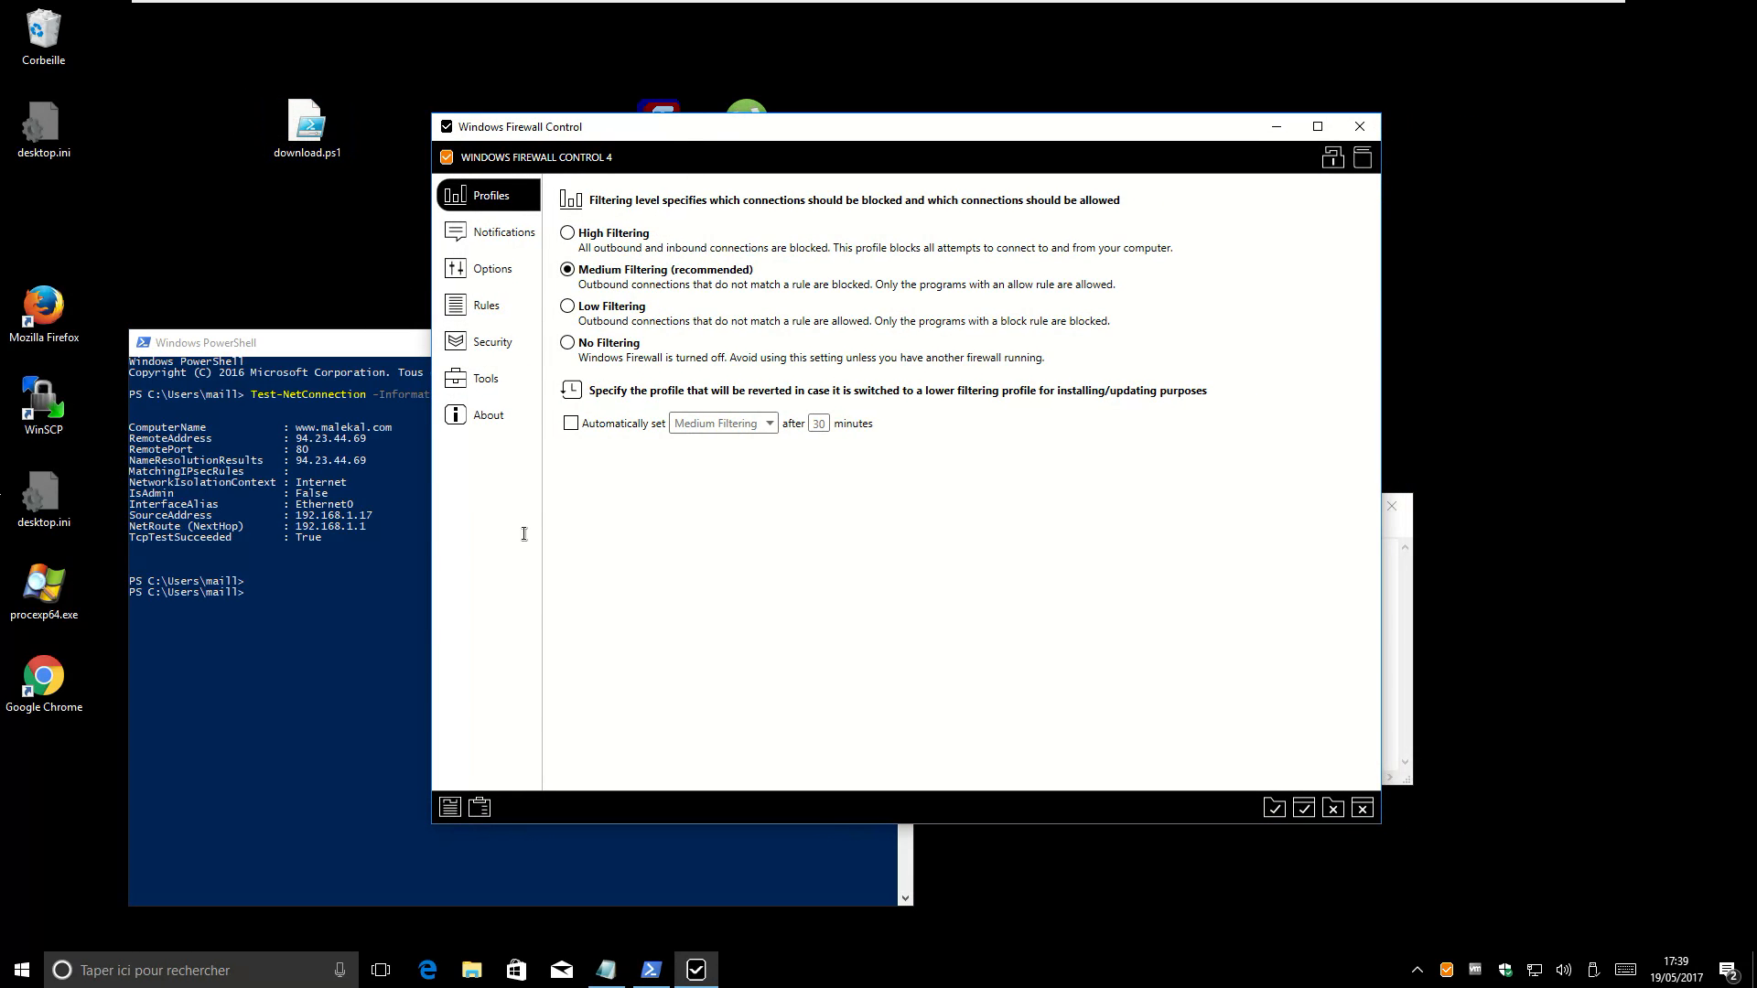
drag(755, 134, 864, 181)
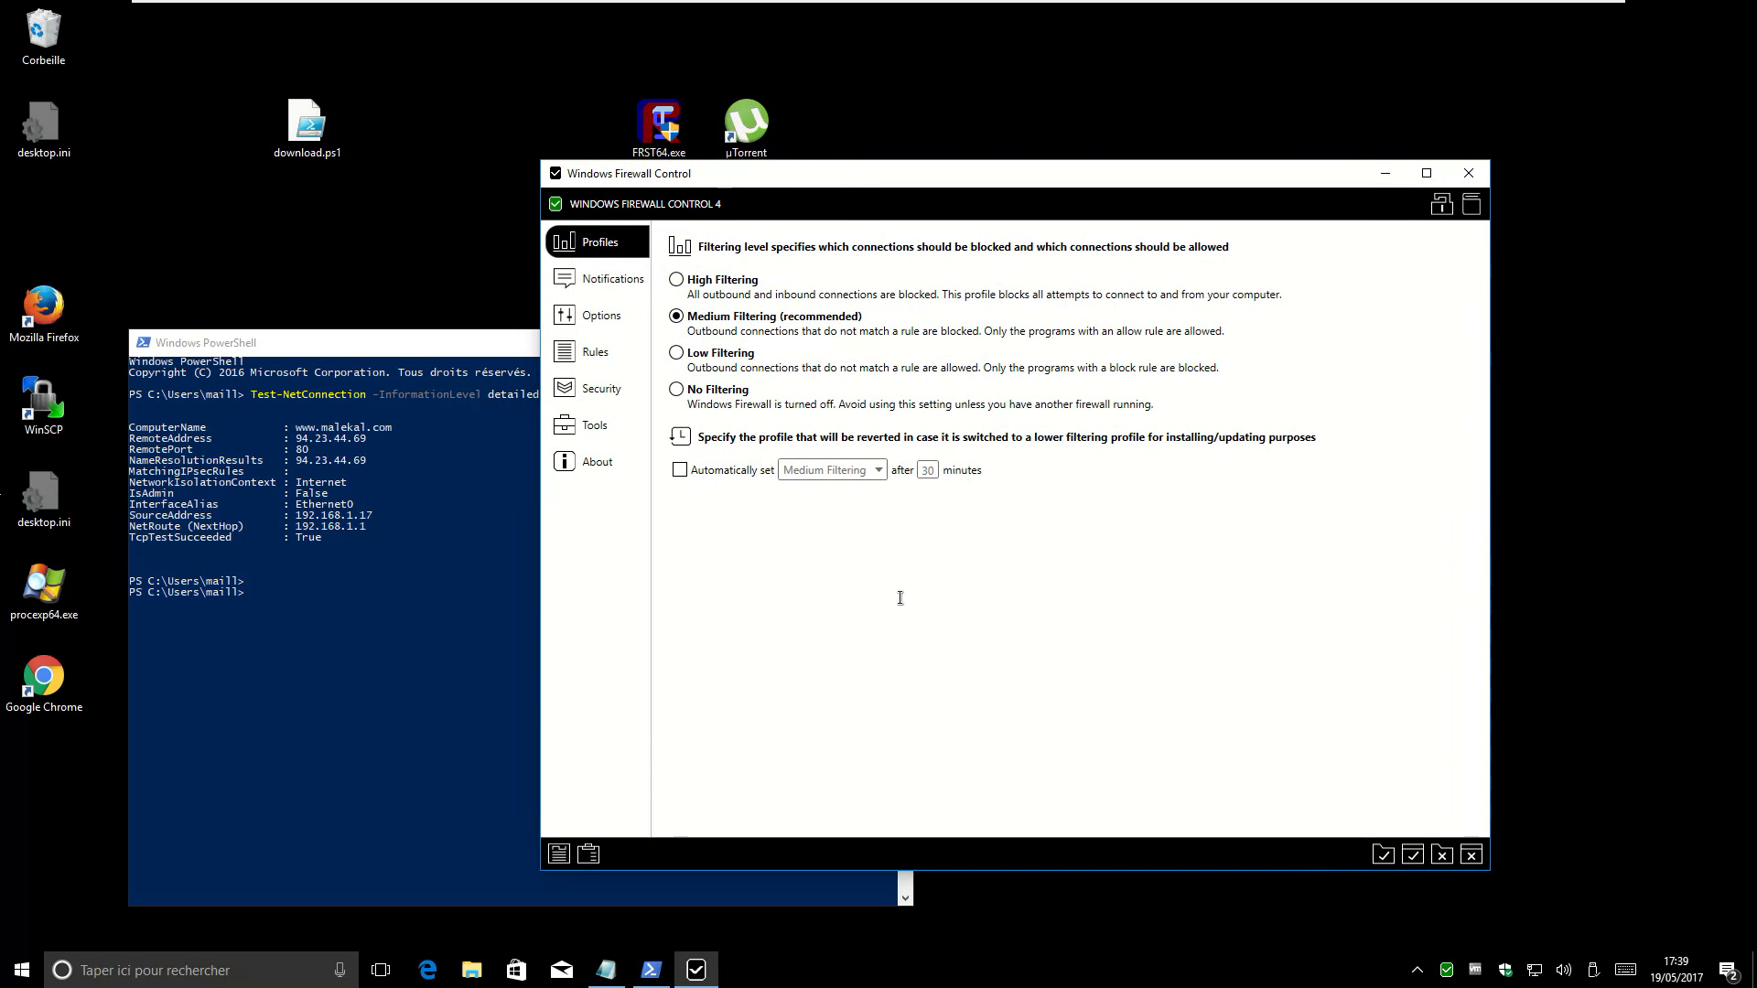
click(486, 363)
drag(505, 351, 509, 247)
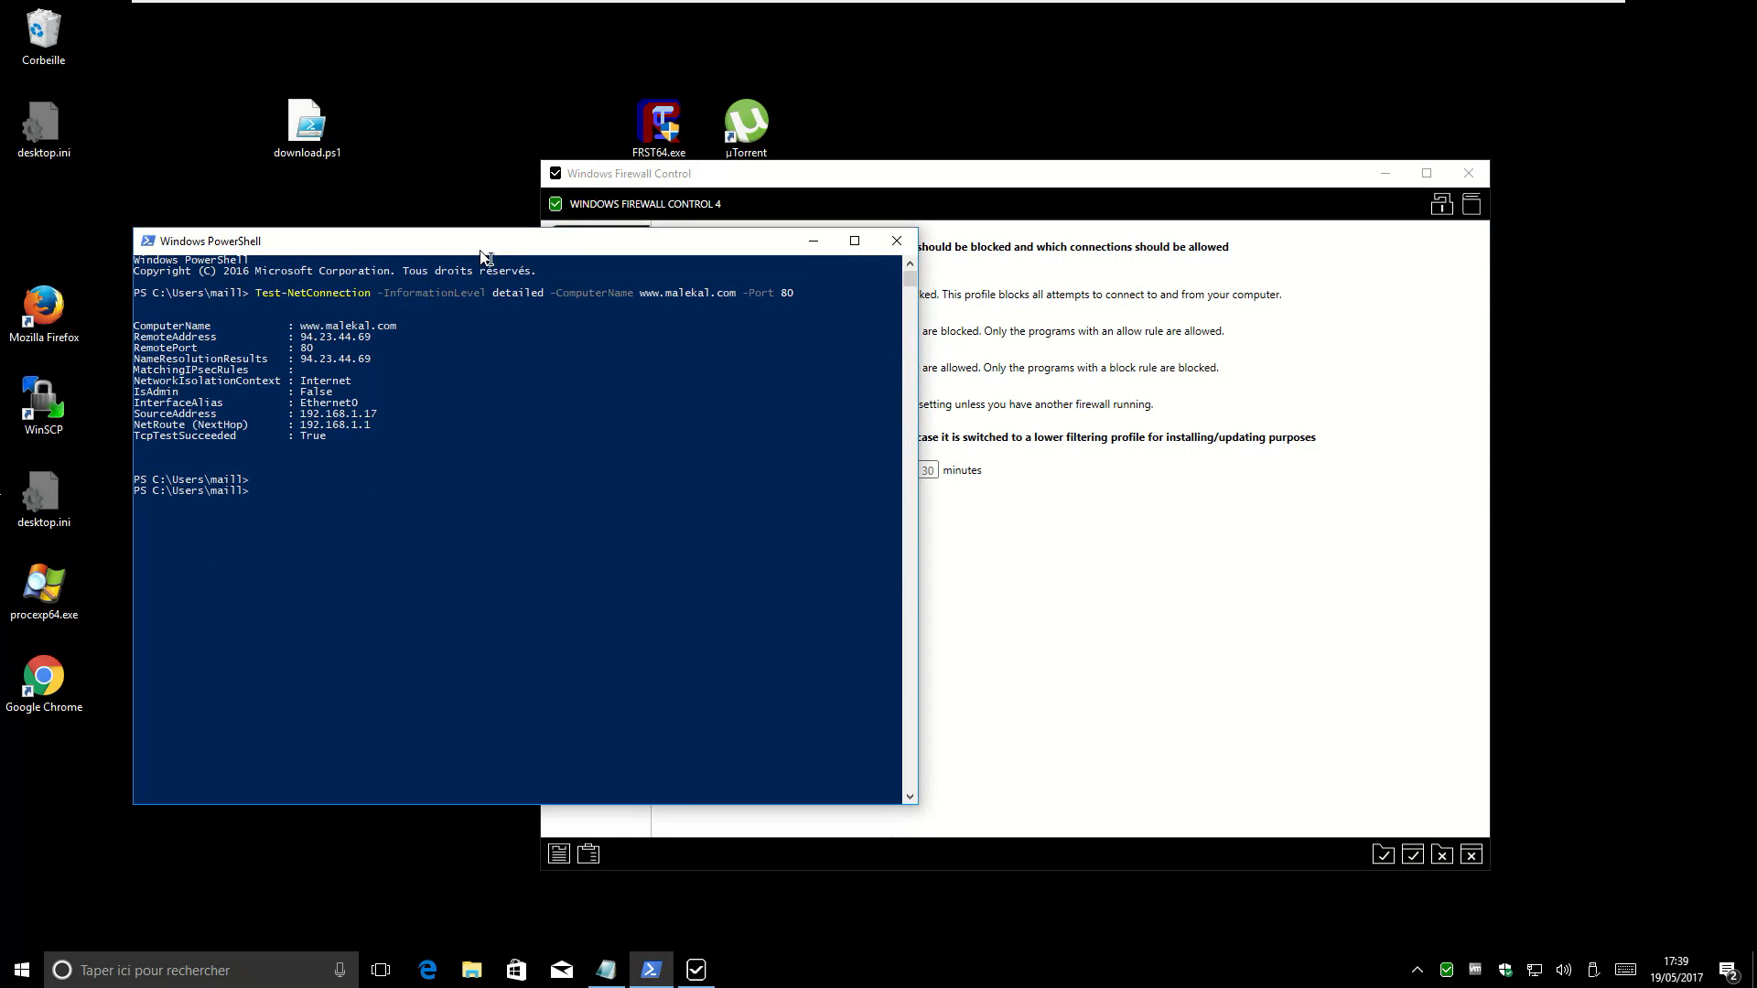
key(Up)
key(Return)
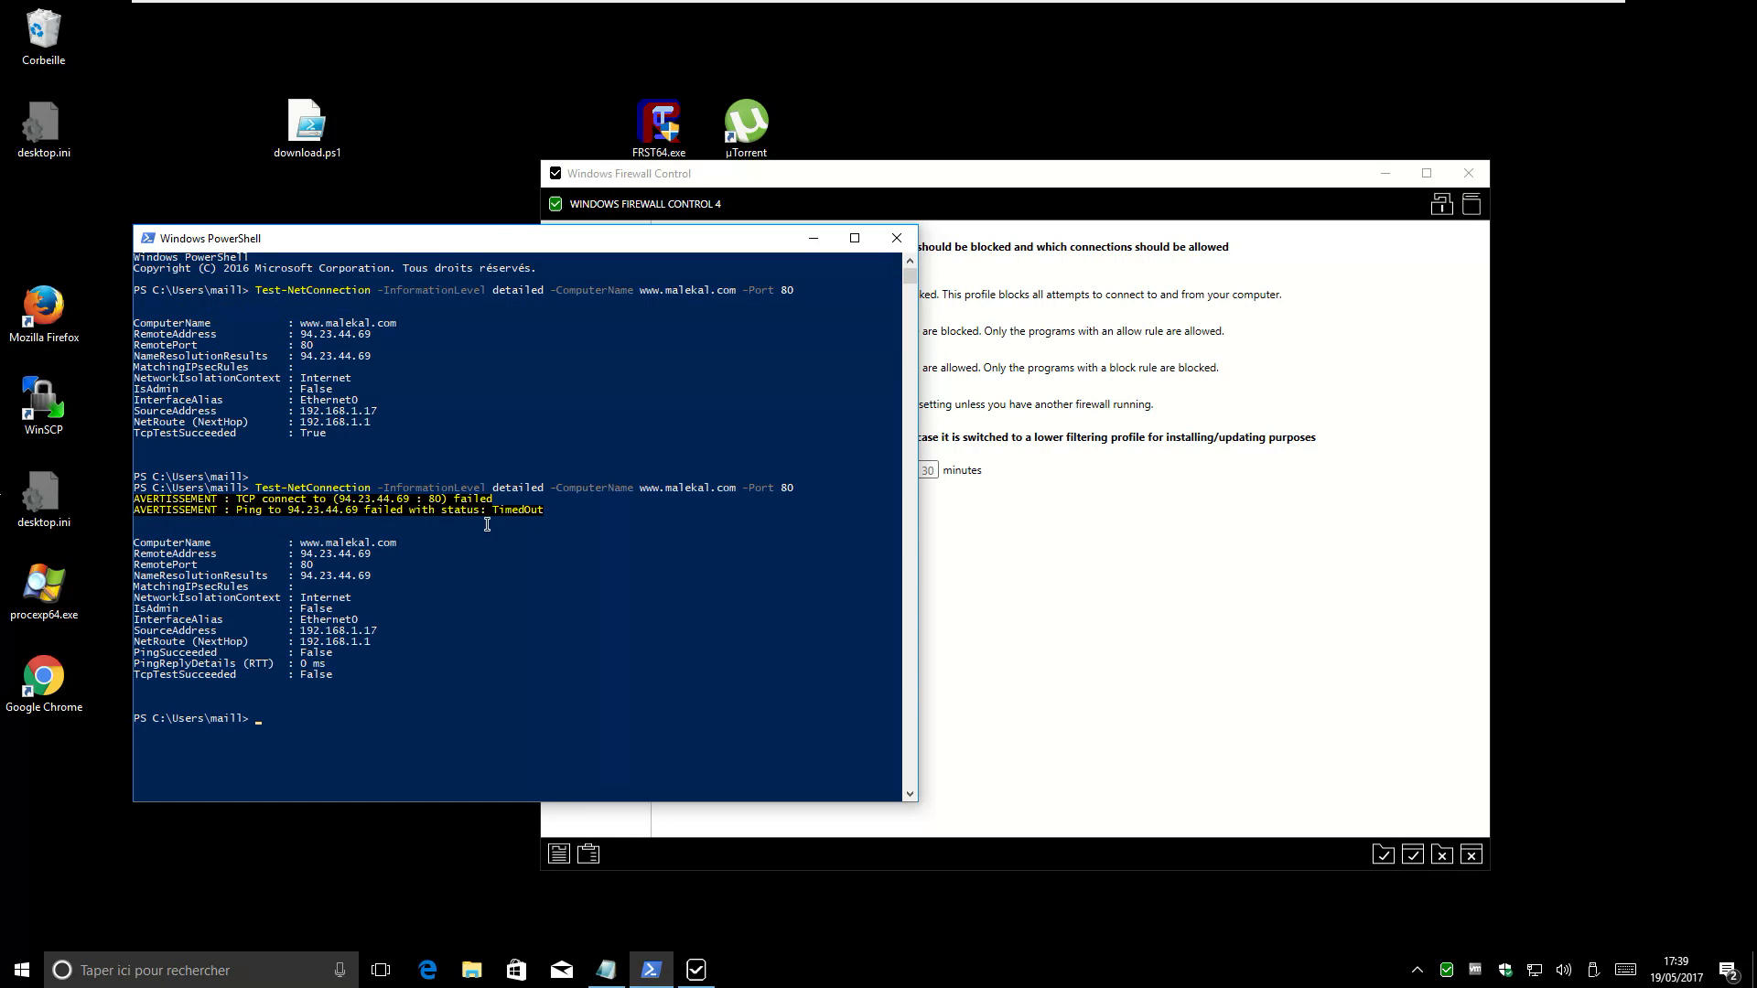
drag(495, 240, 858, 243)
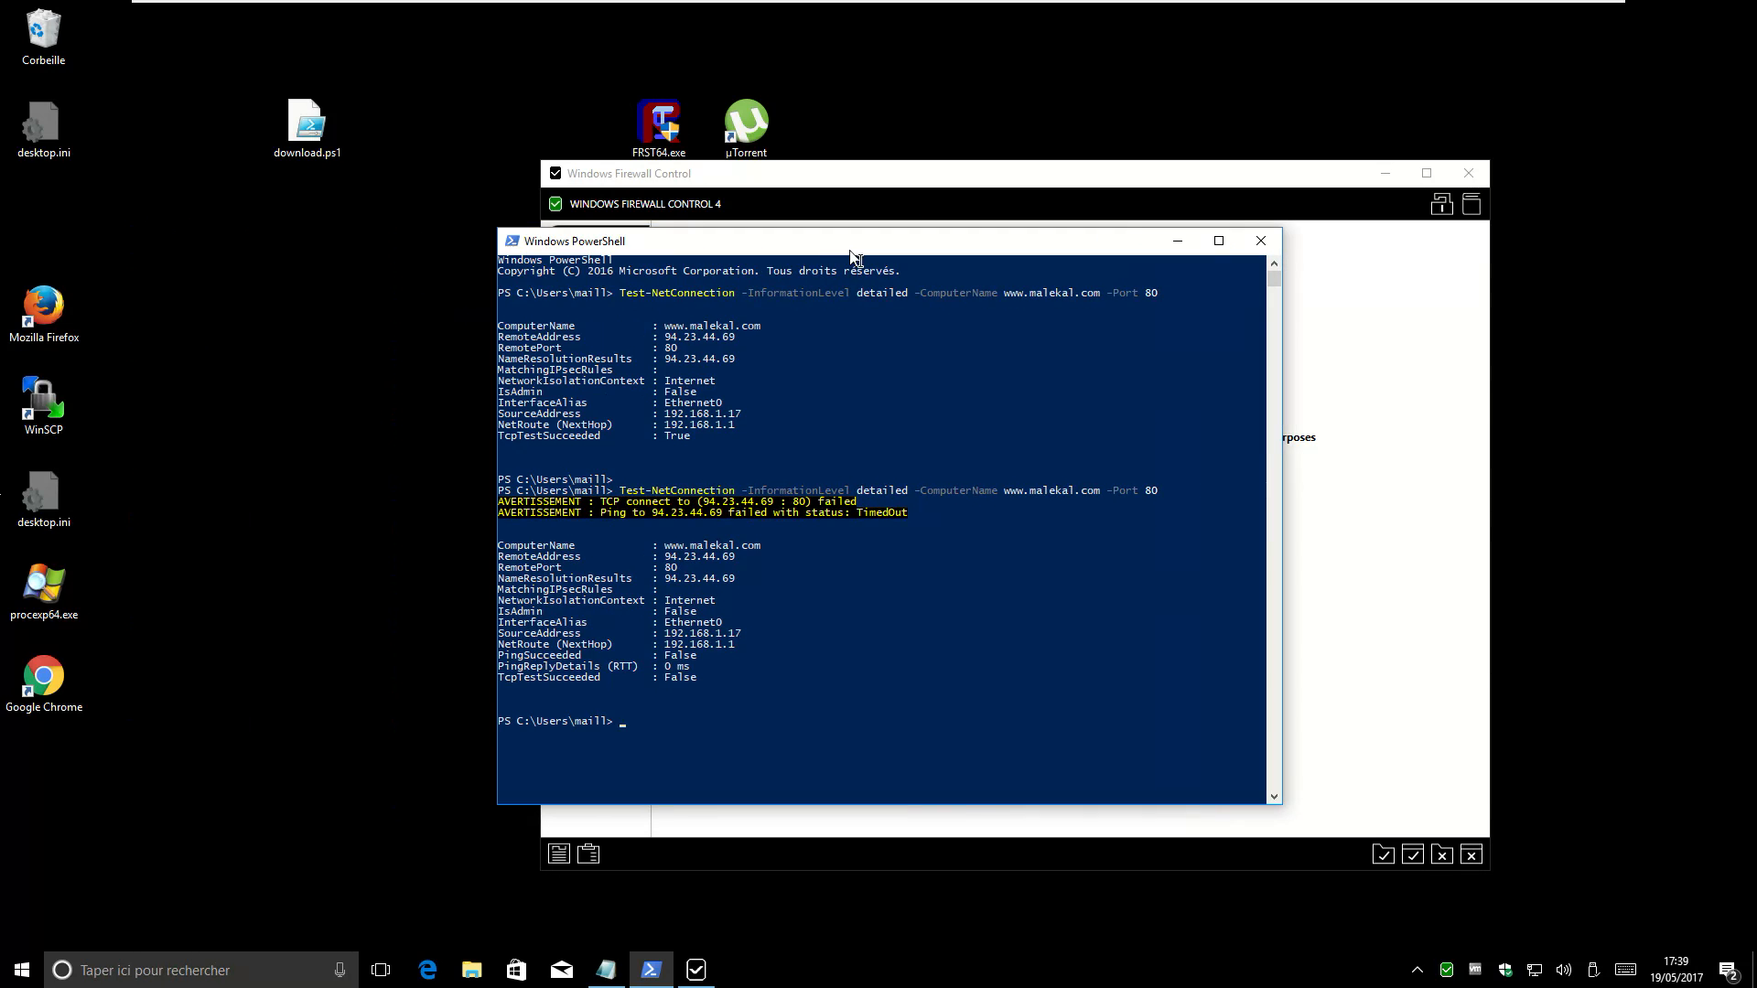
Open Google Chrome from the virtual machine's desktop, search for "test", and highlight the heading of the page that loads
click(63, 701)
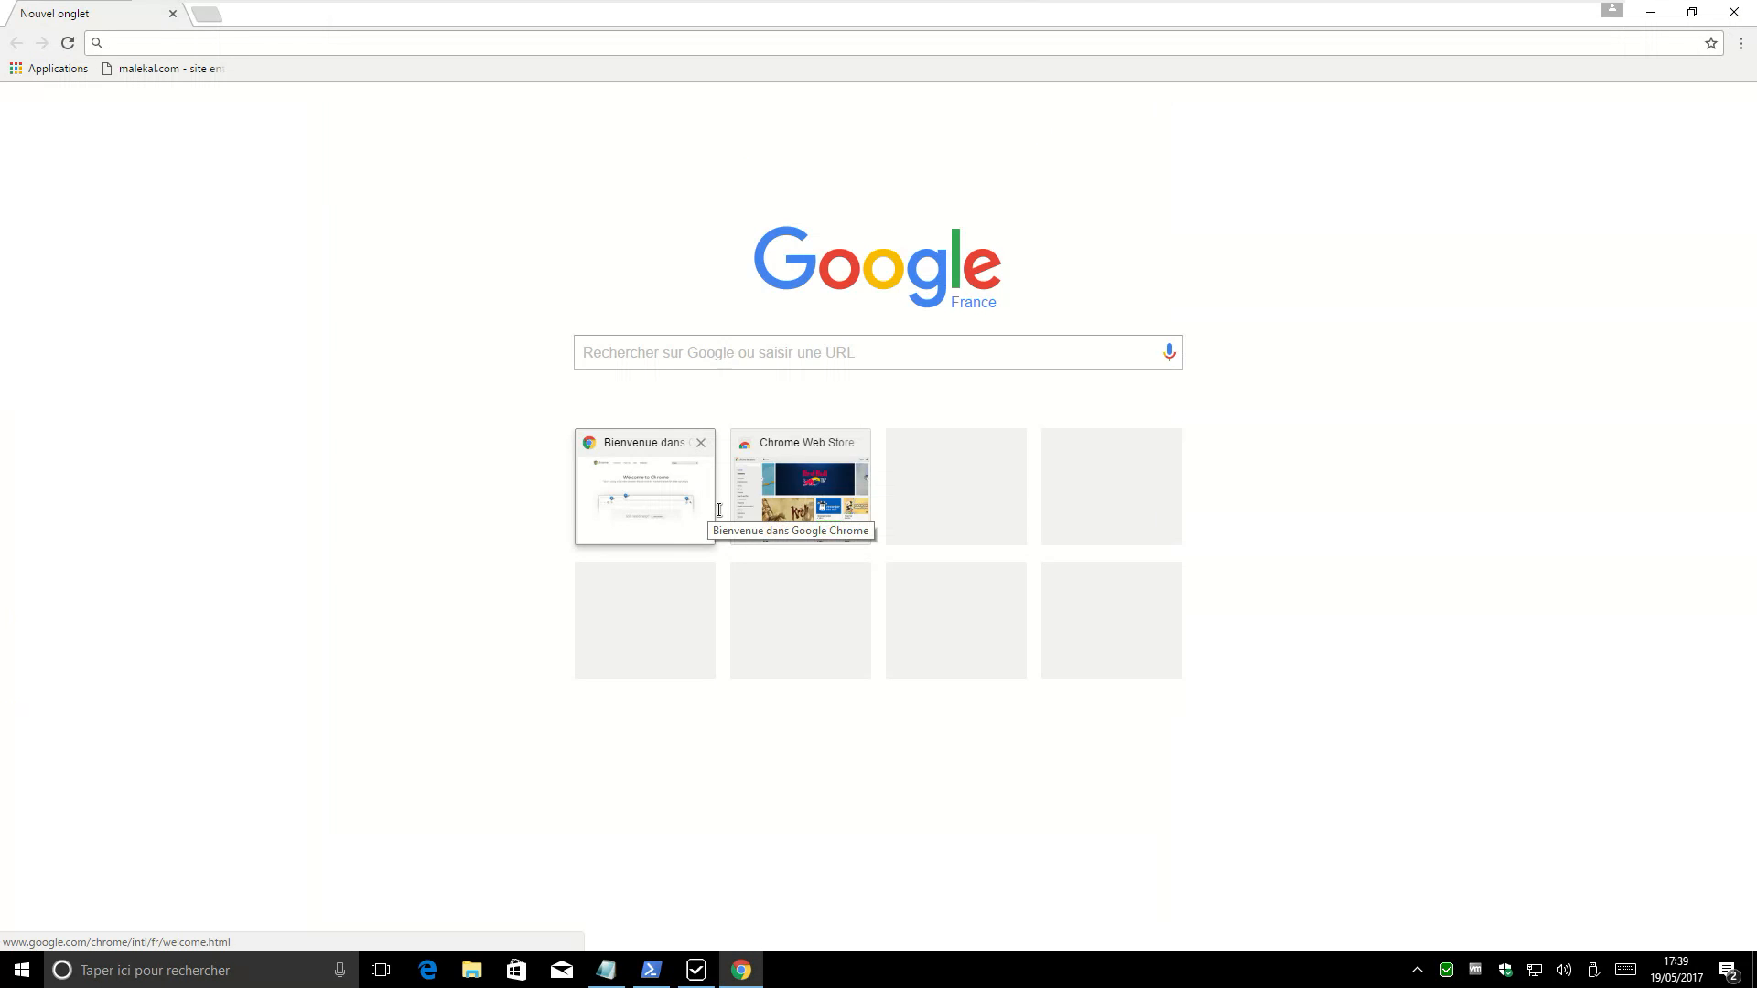
text(test)
key(Return)
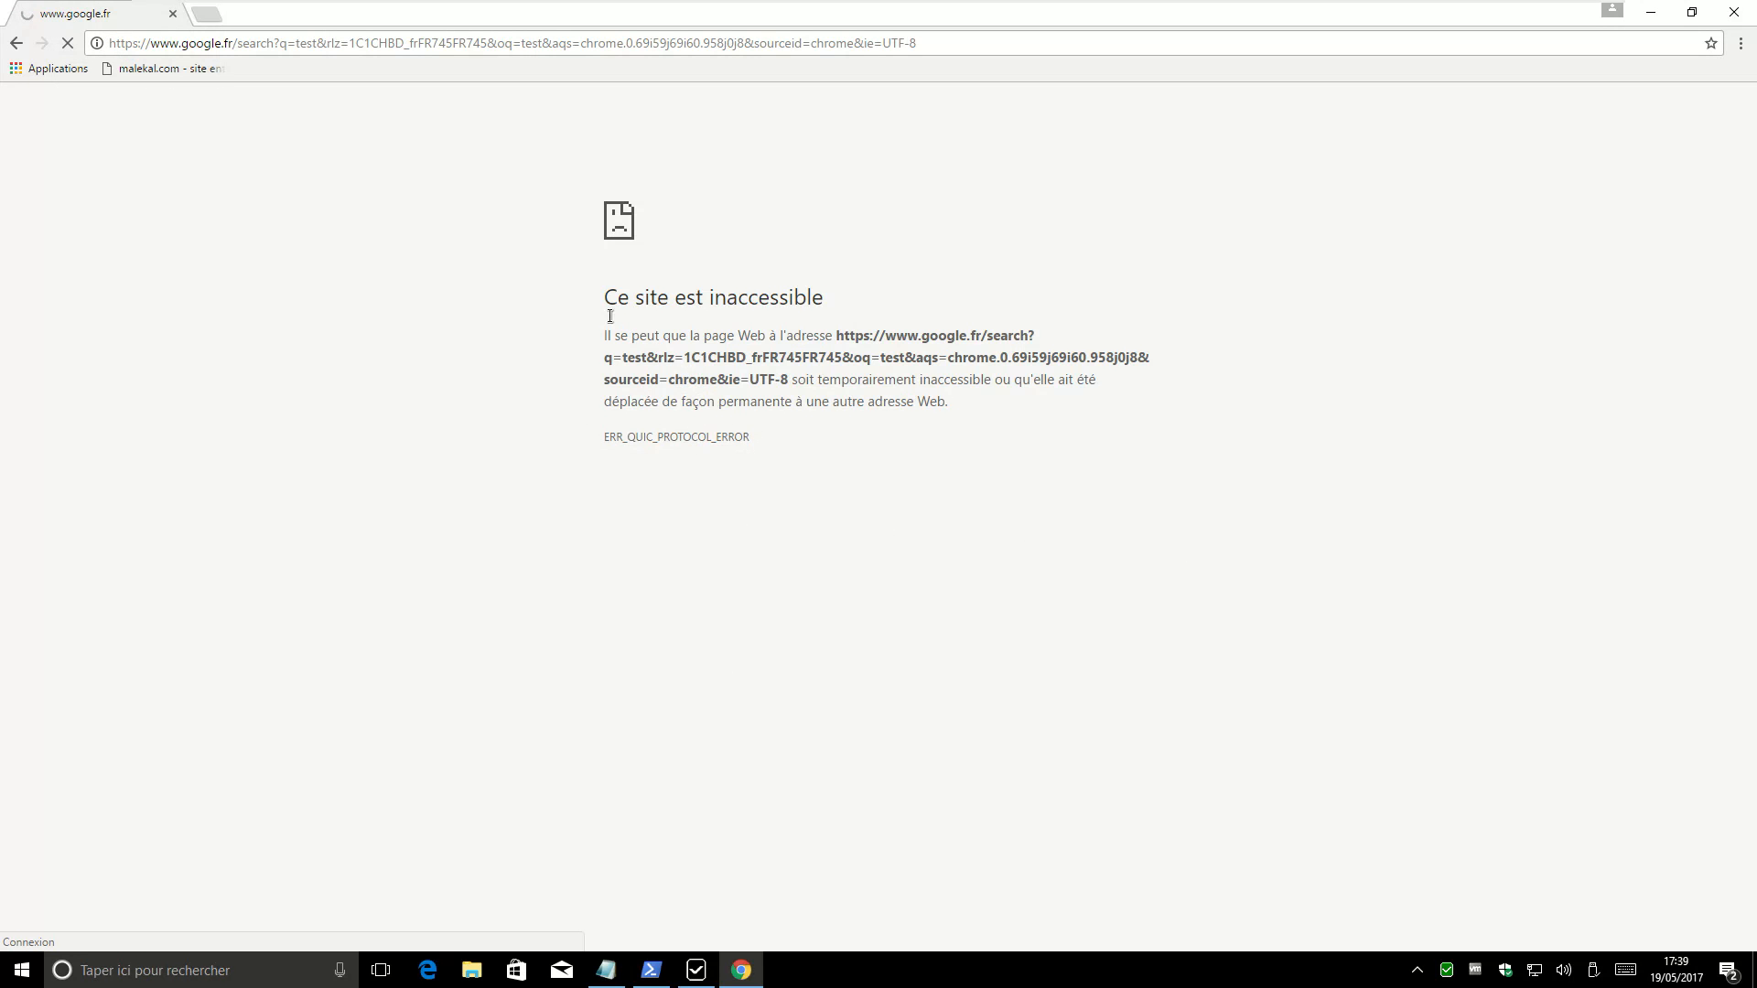
drag(610, 316, 923, 302)
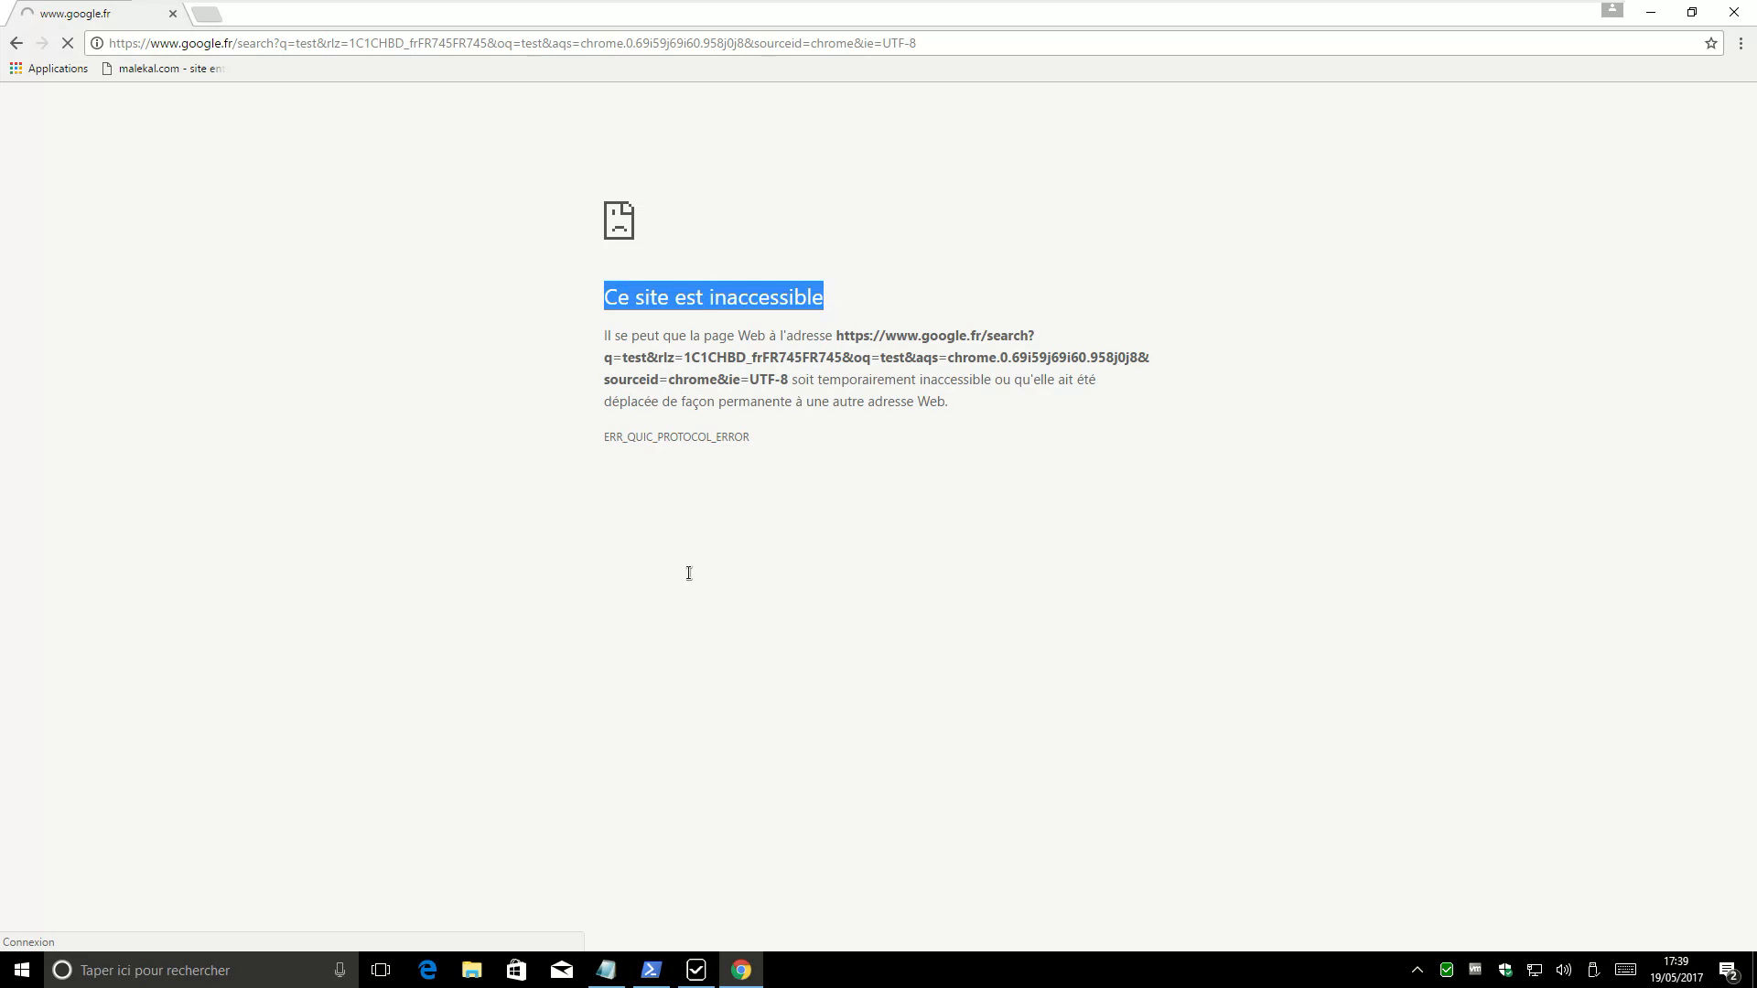
key(ctrl+t)
text(ww)
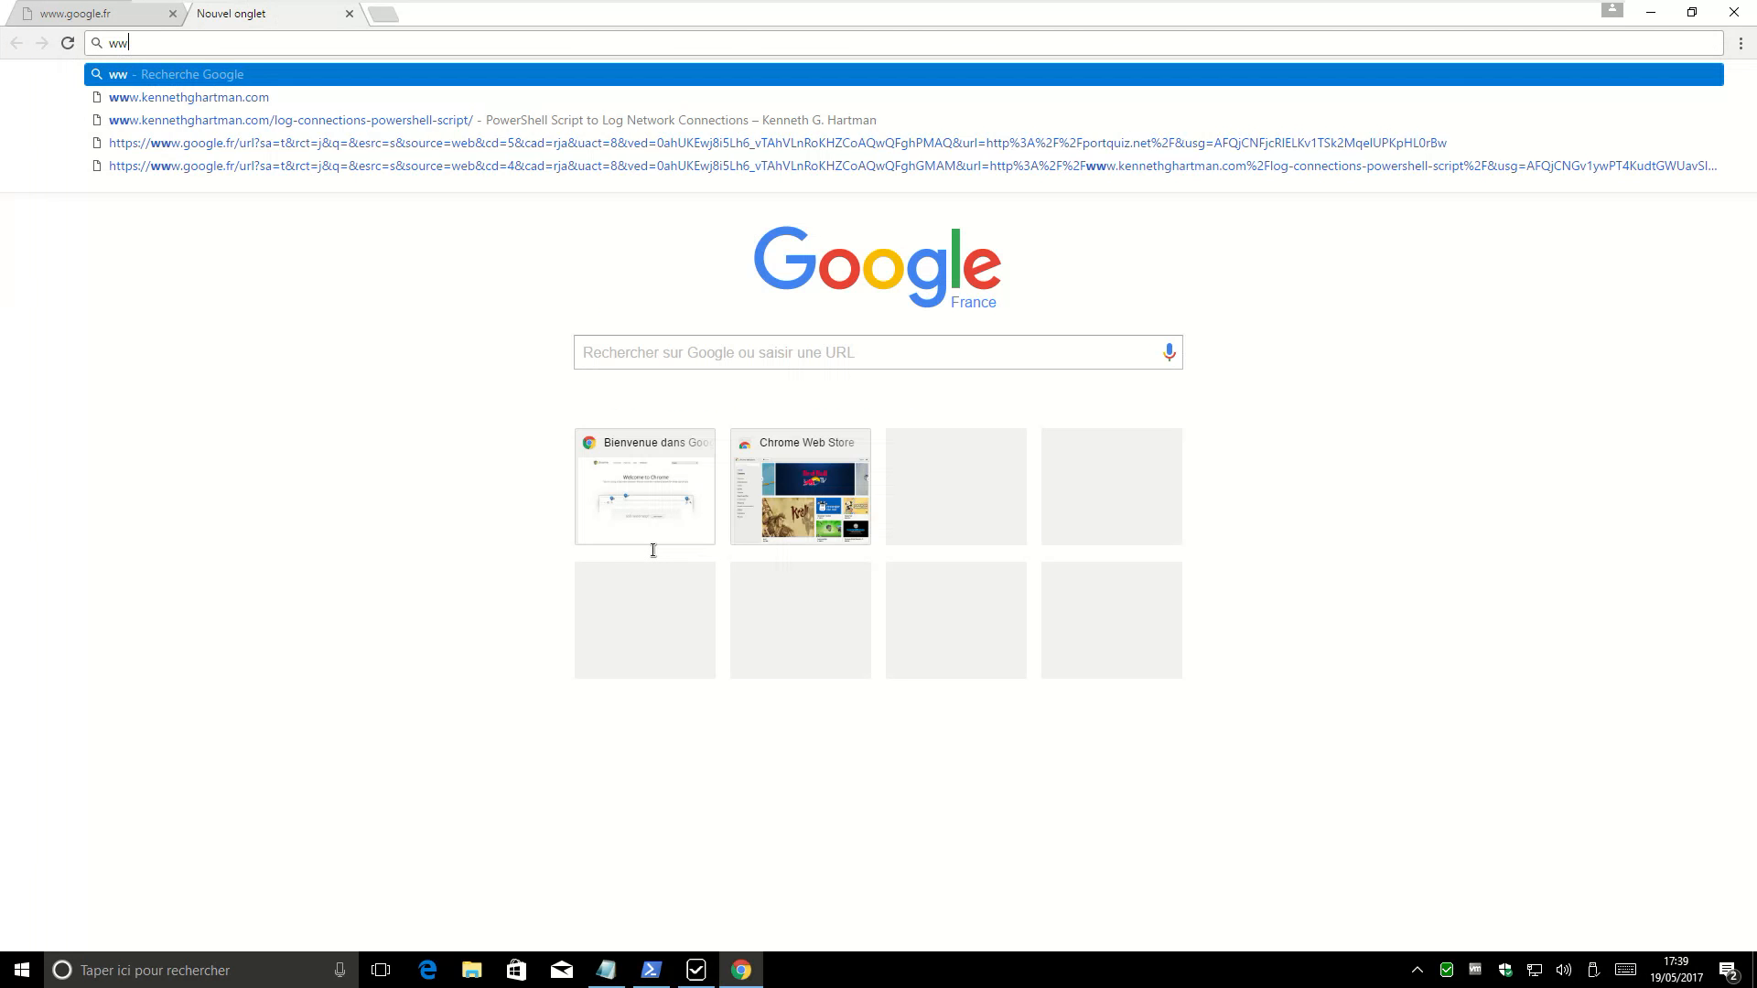
text(w.malekal.com)
key(Return)
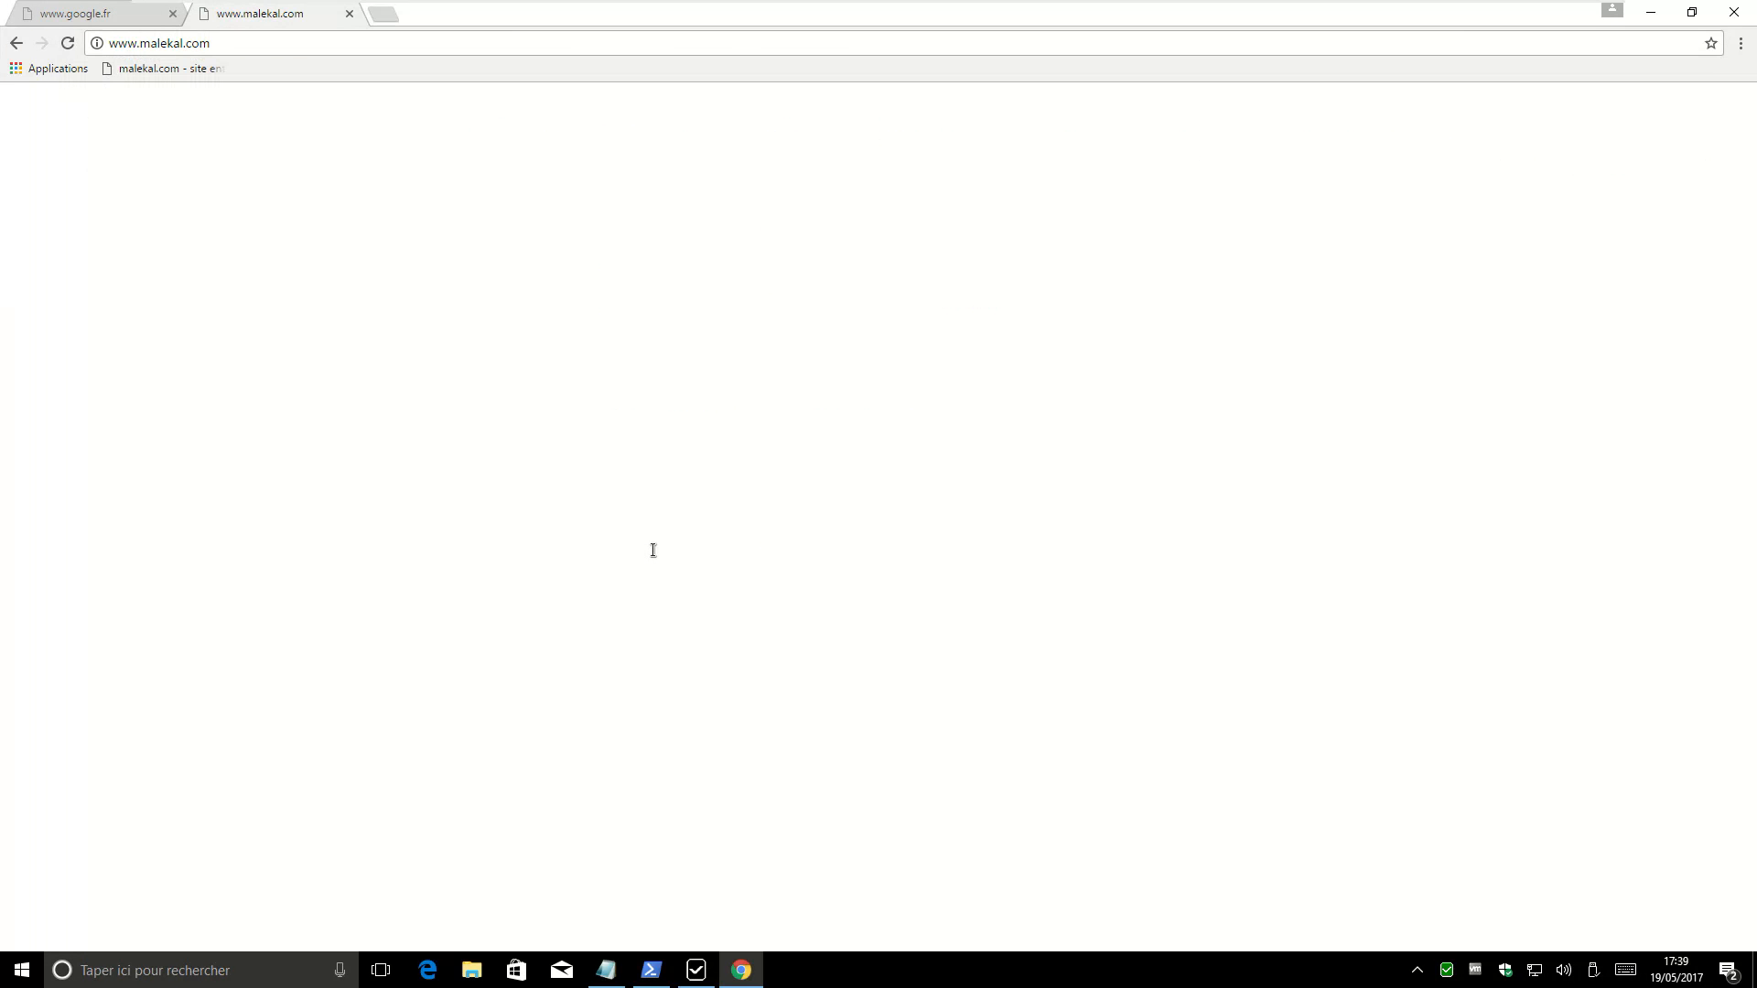
click(1733, 13)
Review the Shell Integration option in Windows Firewall Control and the firewall entries it adds to the Google Chrome shortcut's context menu
click(1028, 196)
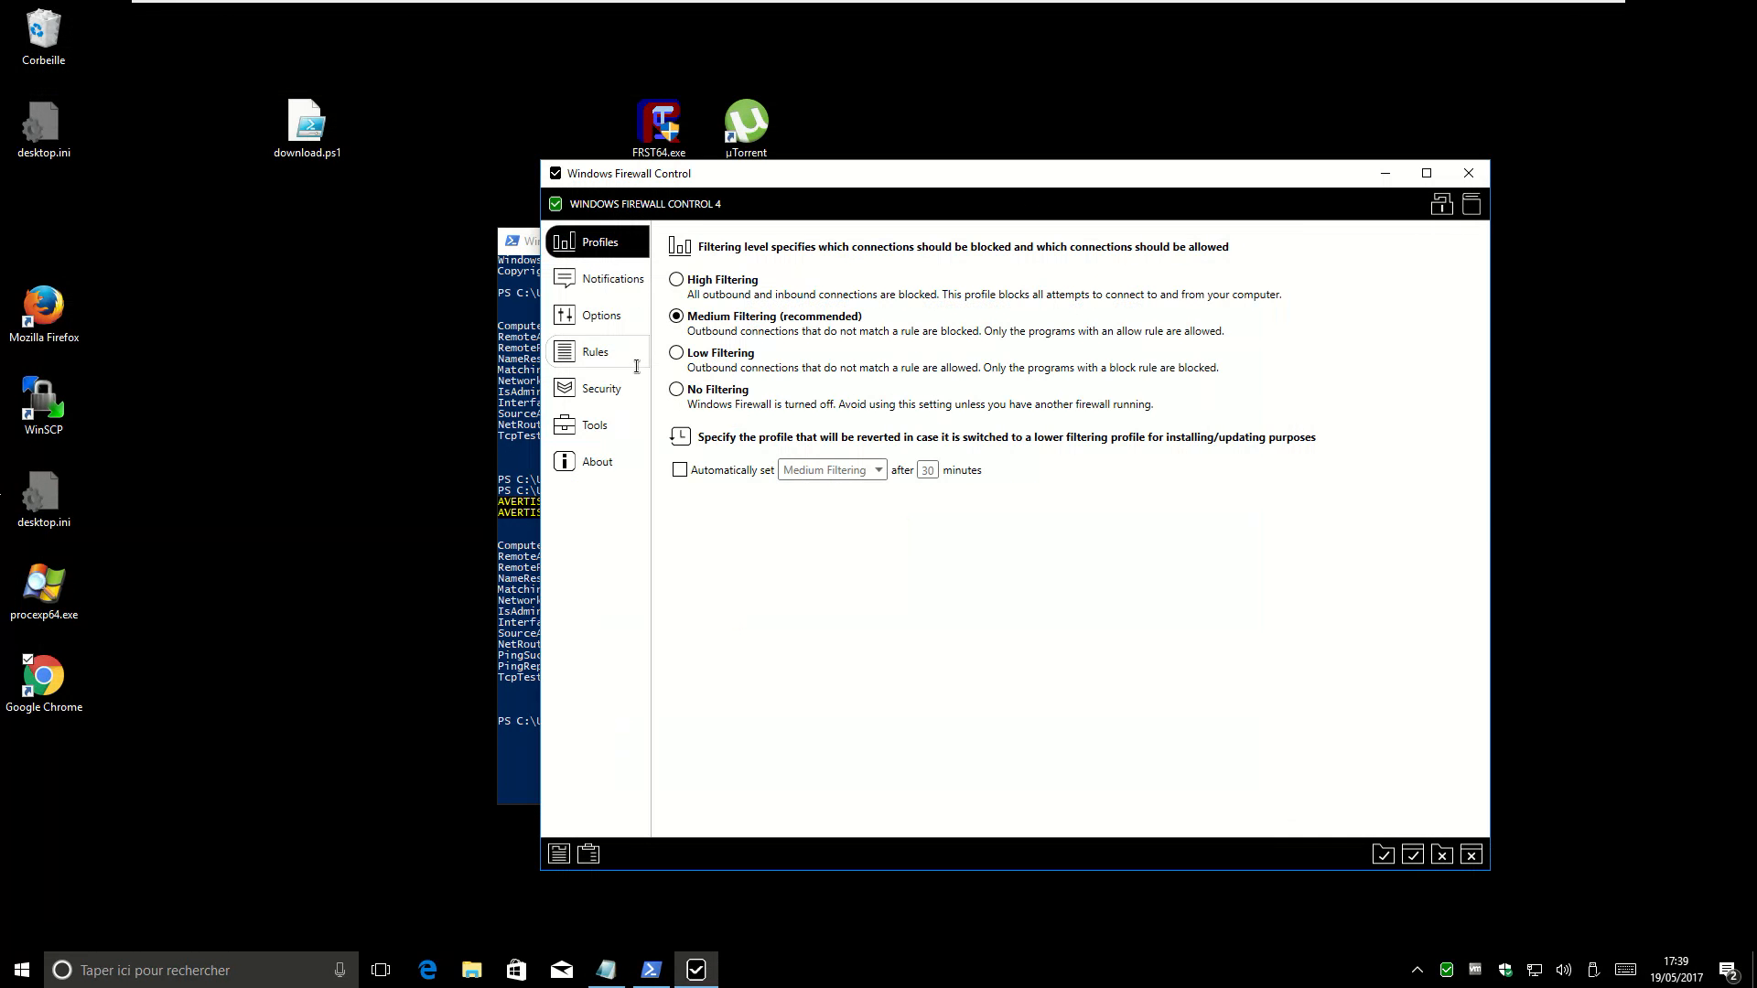
click(624, 322)
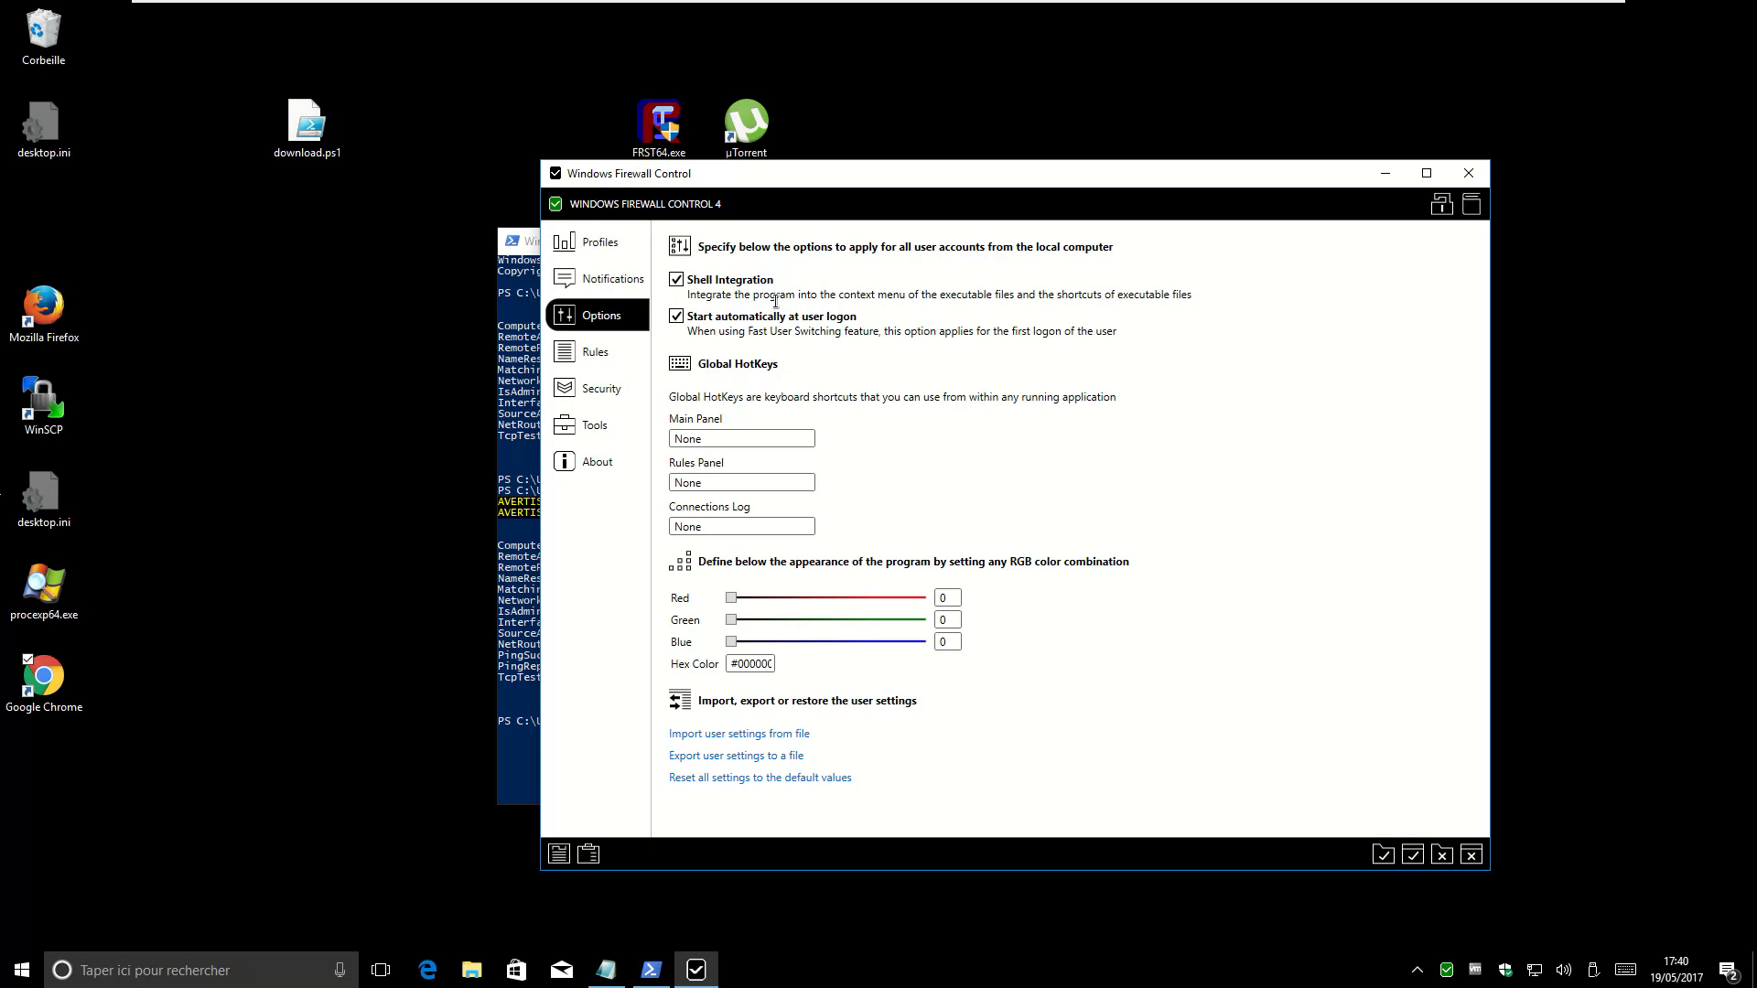
right_click(24, 675)
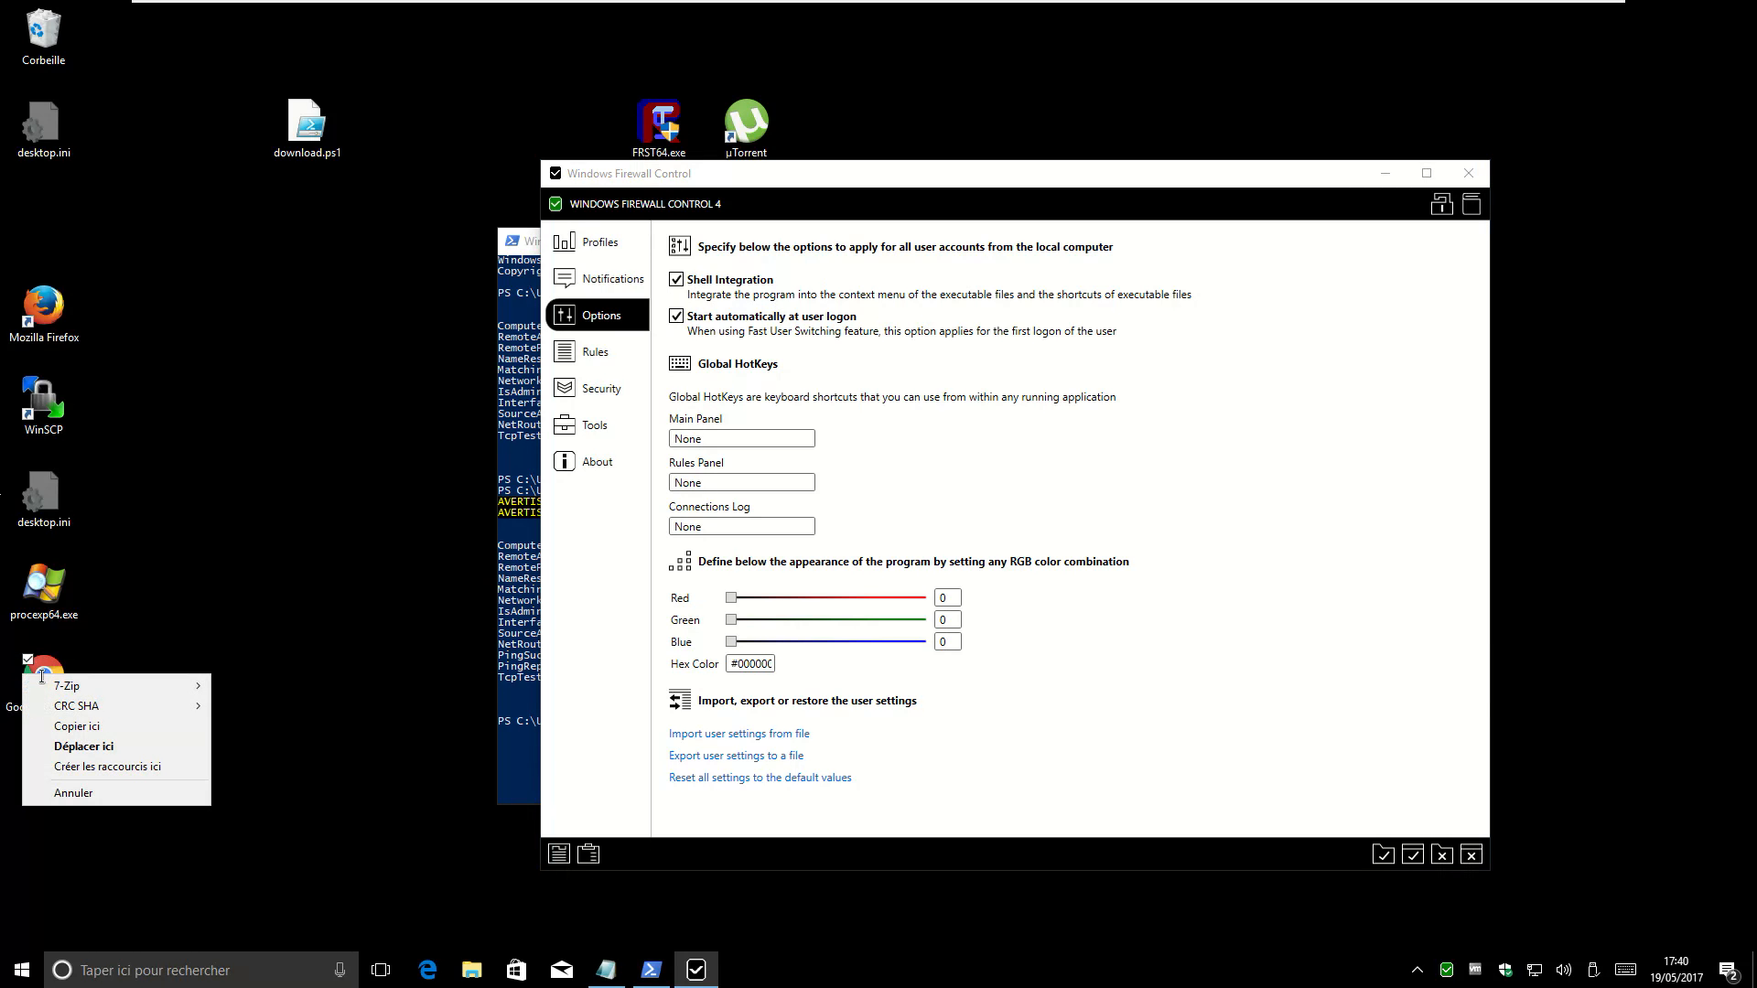
click(33, 668)
right_click(20, 661)
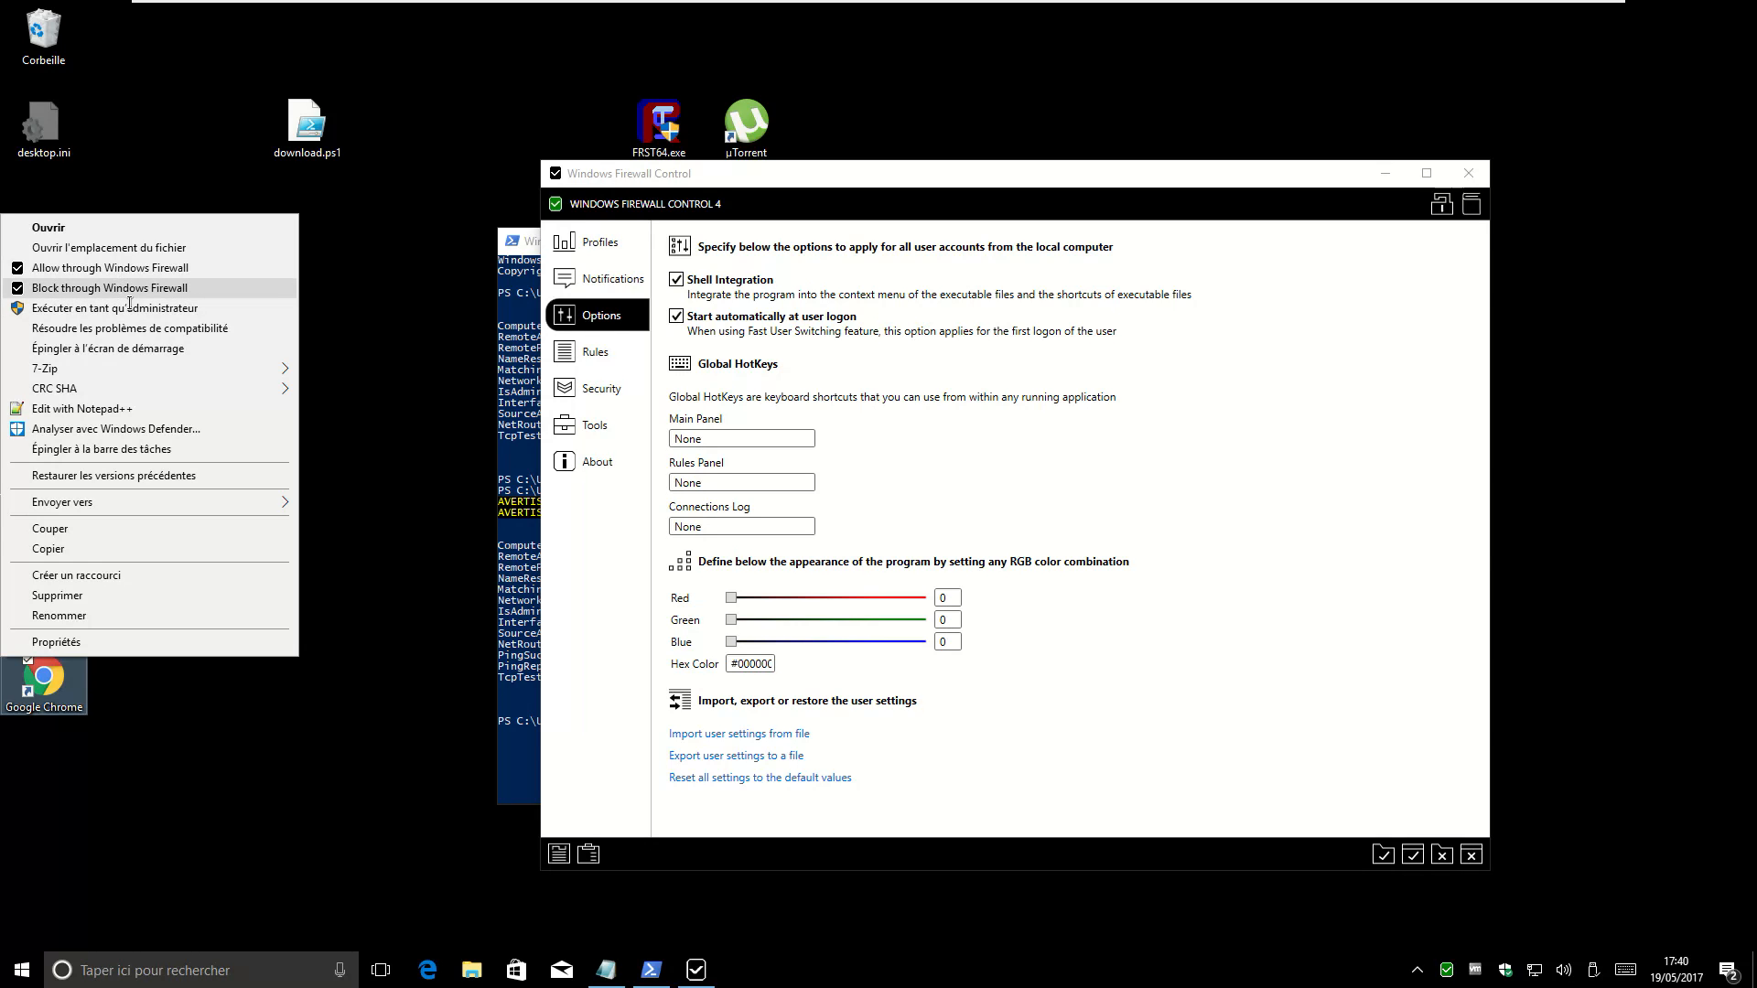
click(1193, 693)
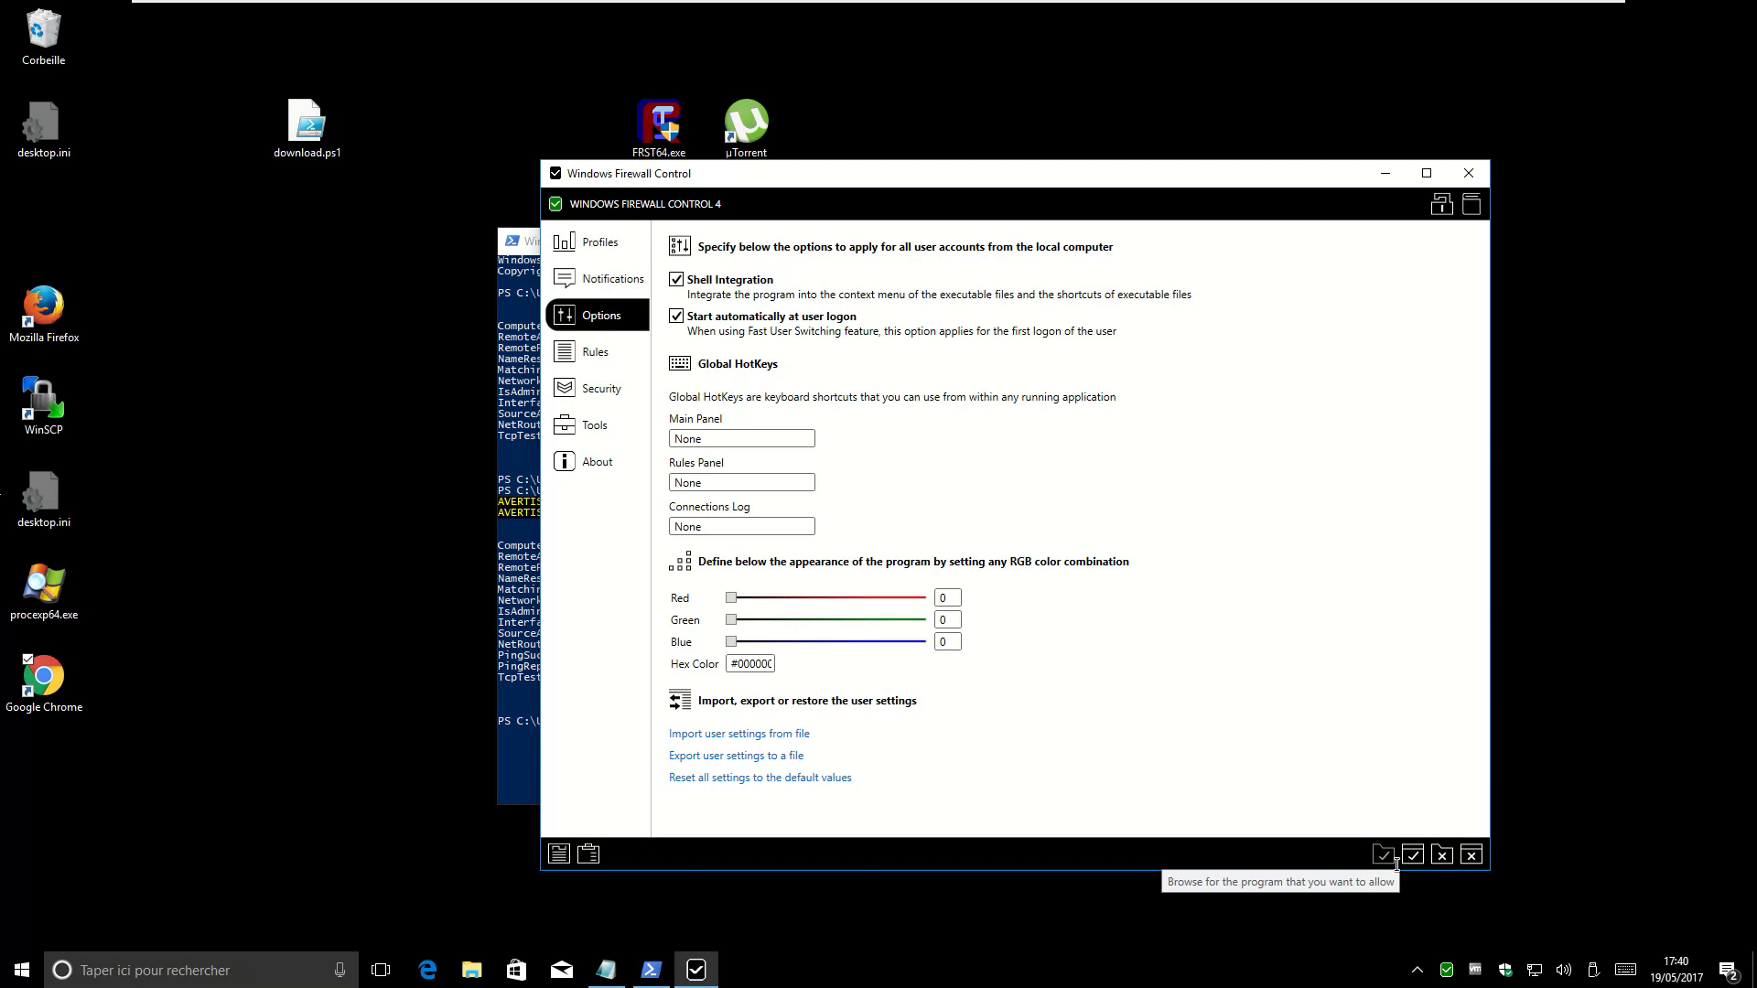
Preview the file browser for allowing a program, cancel it, and allow Google Chrome through Windows Firewall from its desktop shortcut
click(1394, 860)
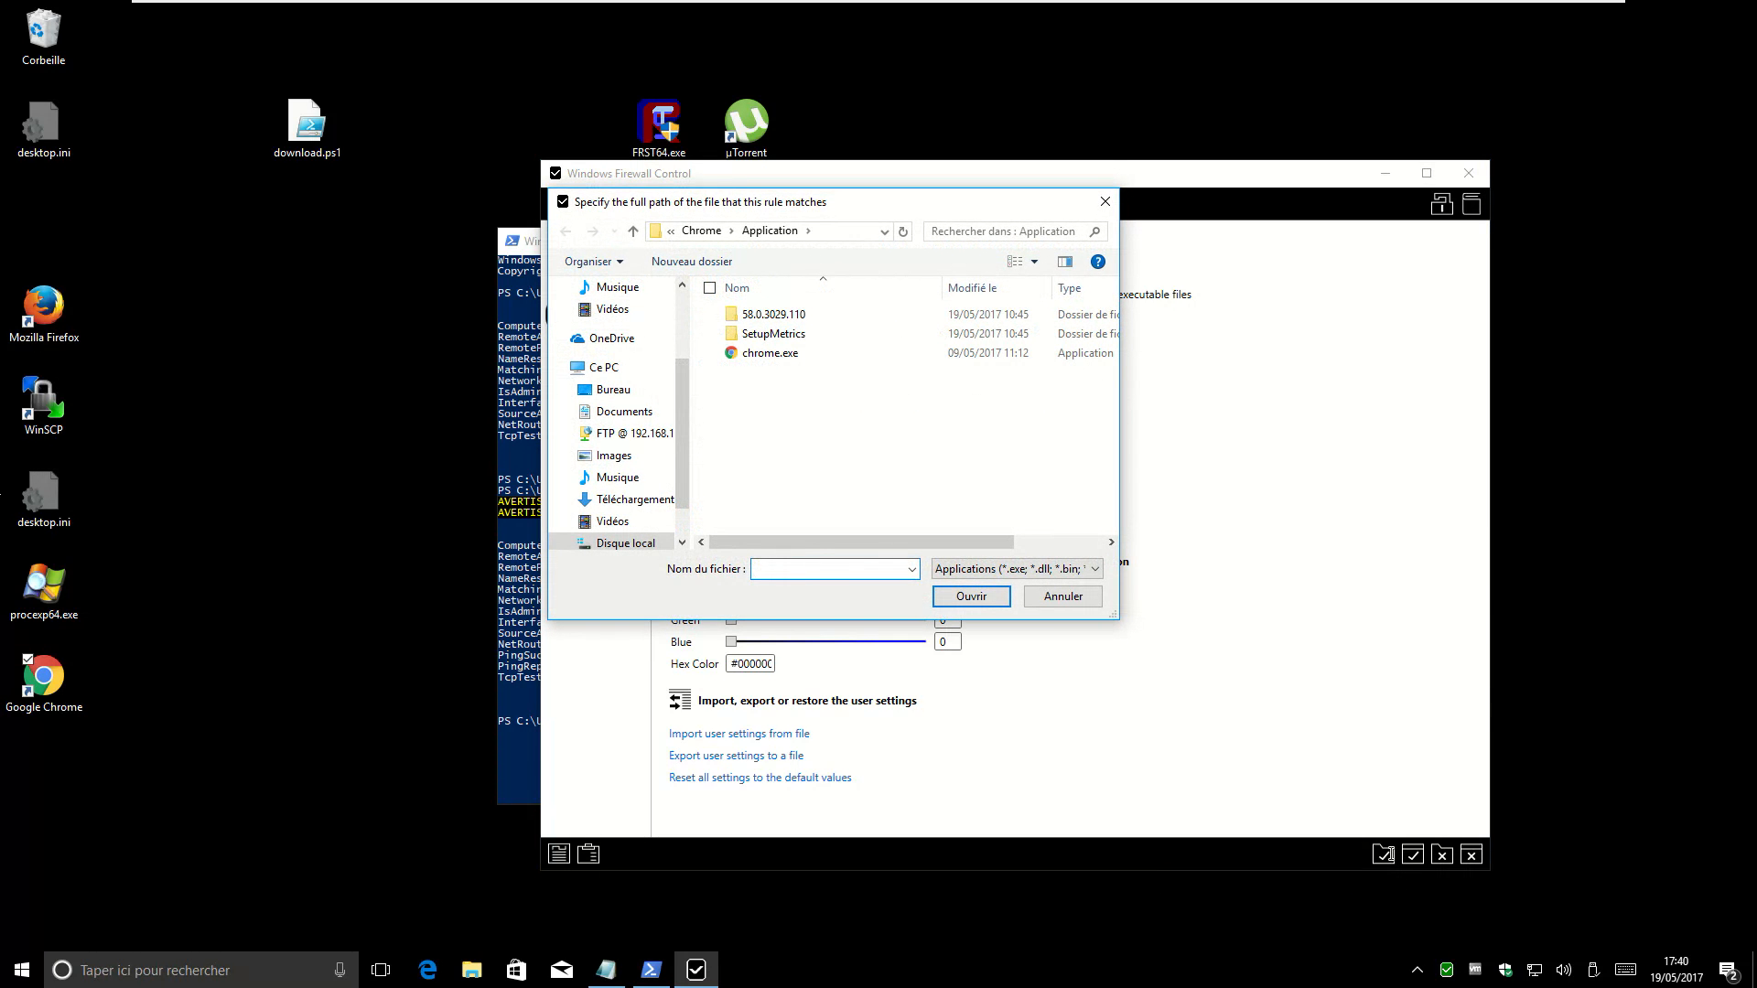
key(Escape)
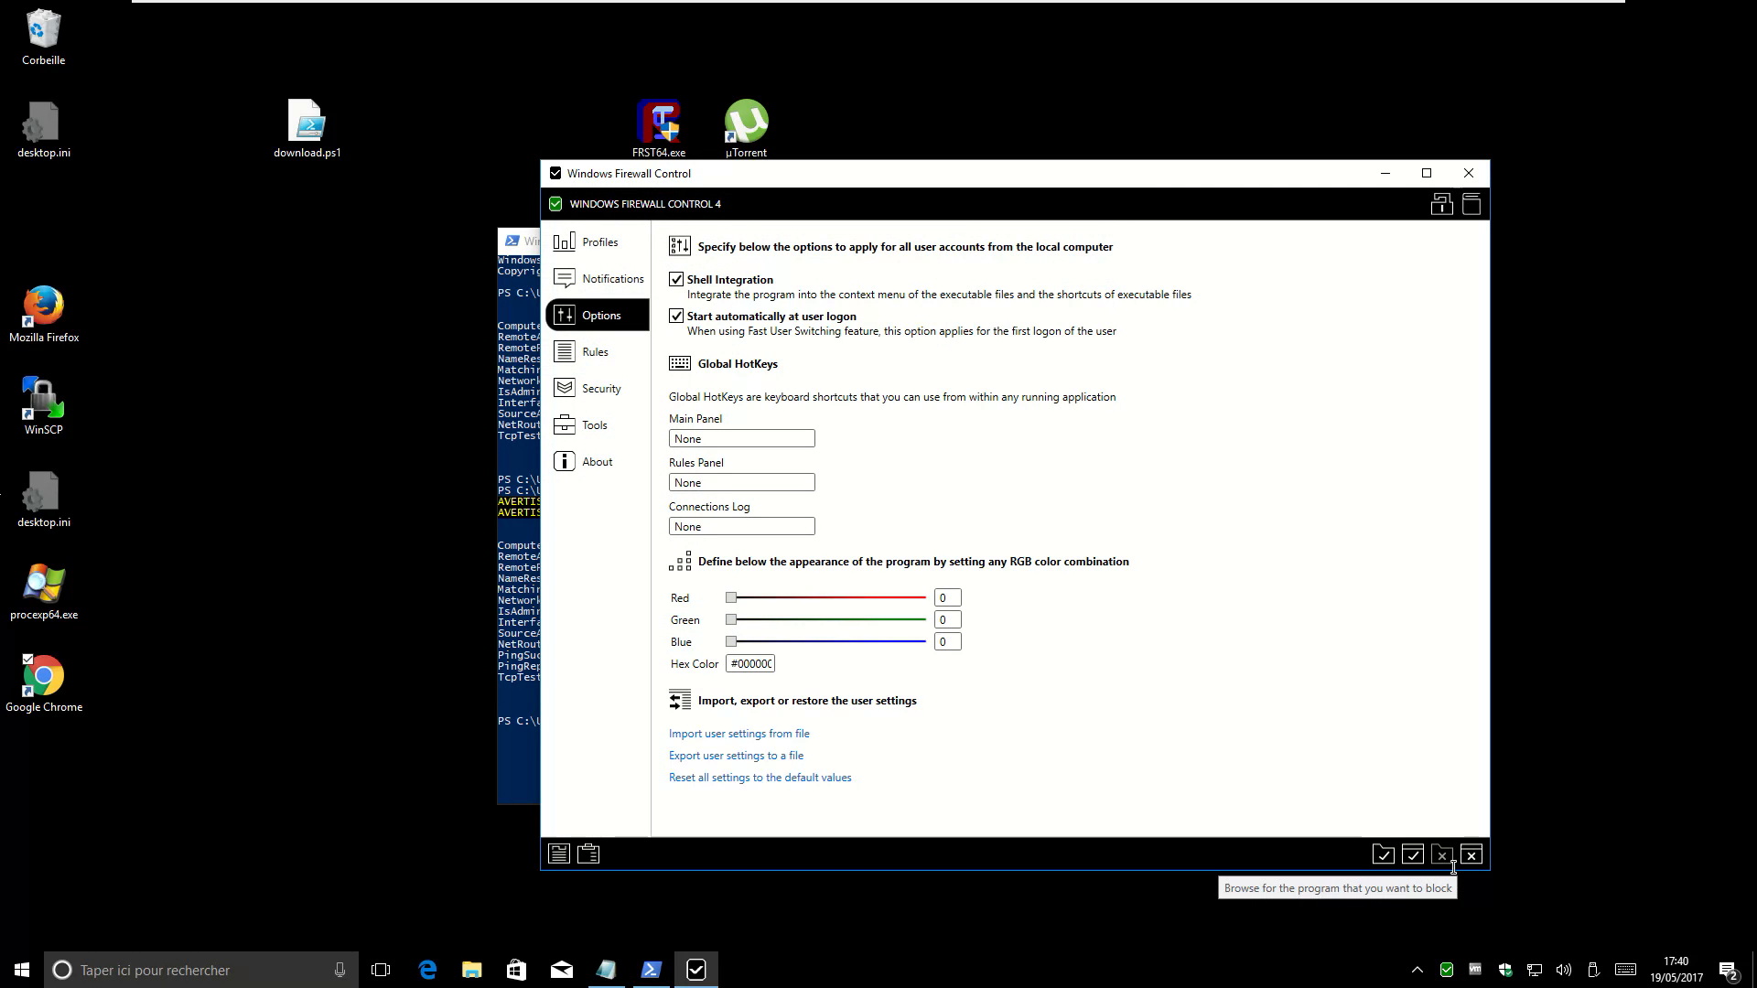
click(77, 709)
right_click(77, 709)
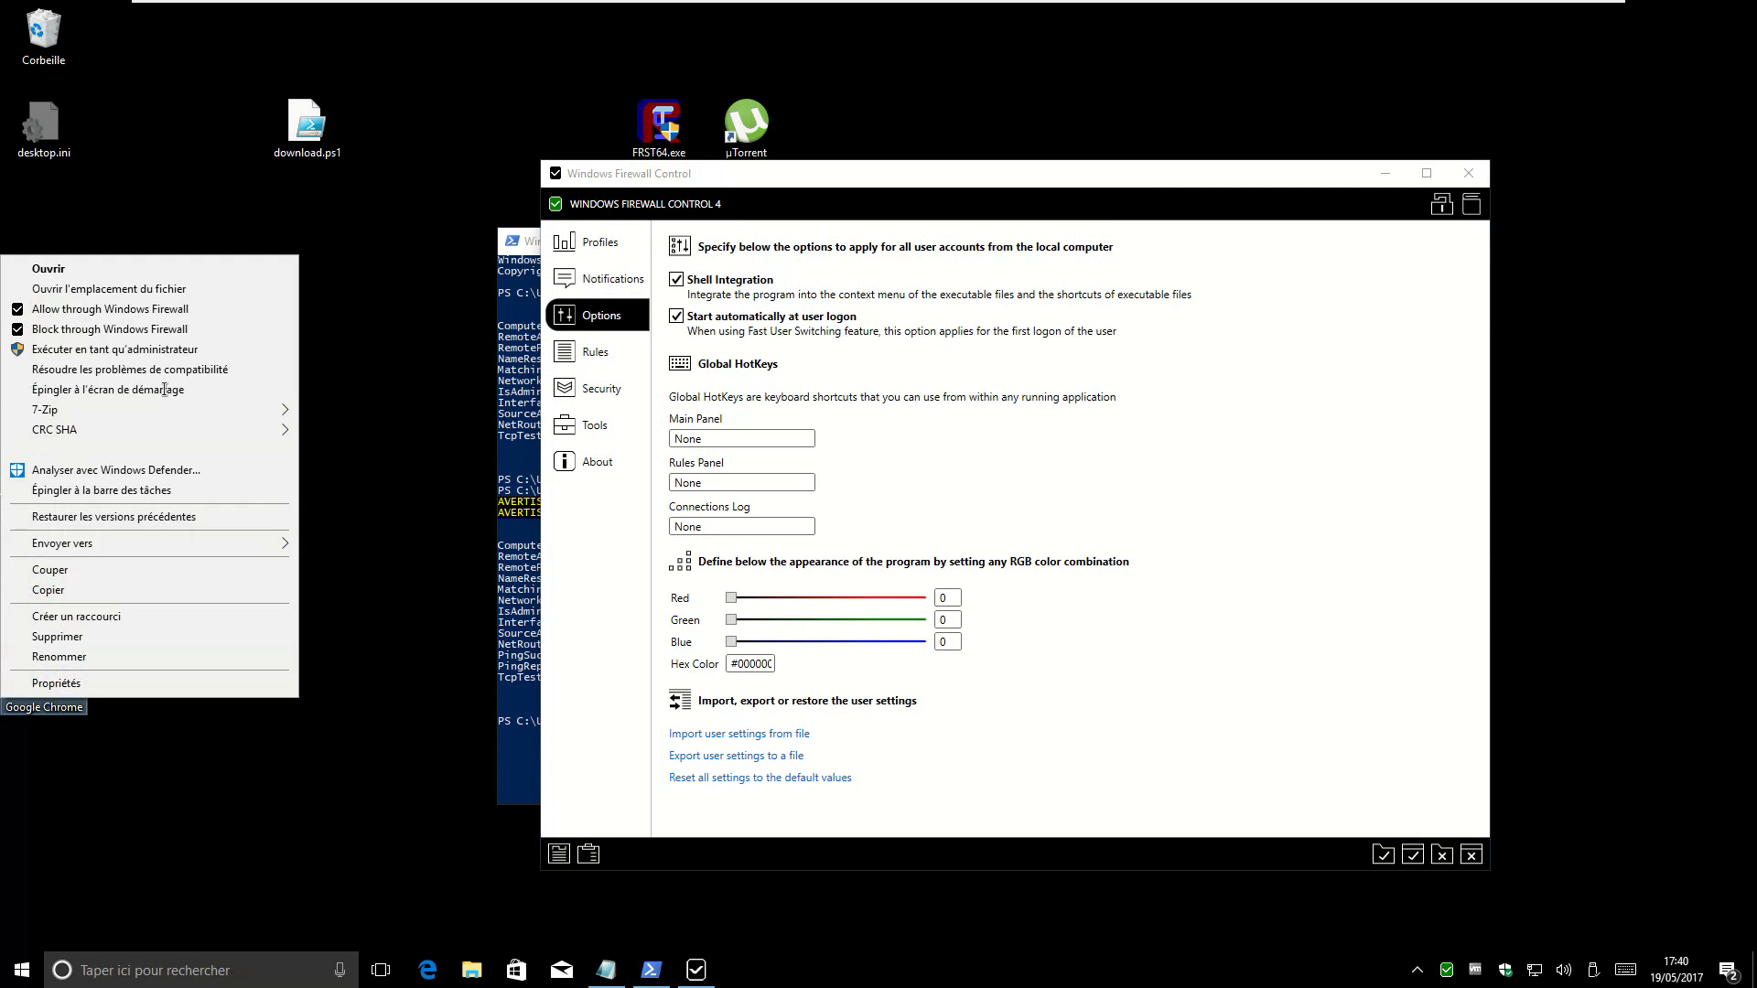
click(92, 310)
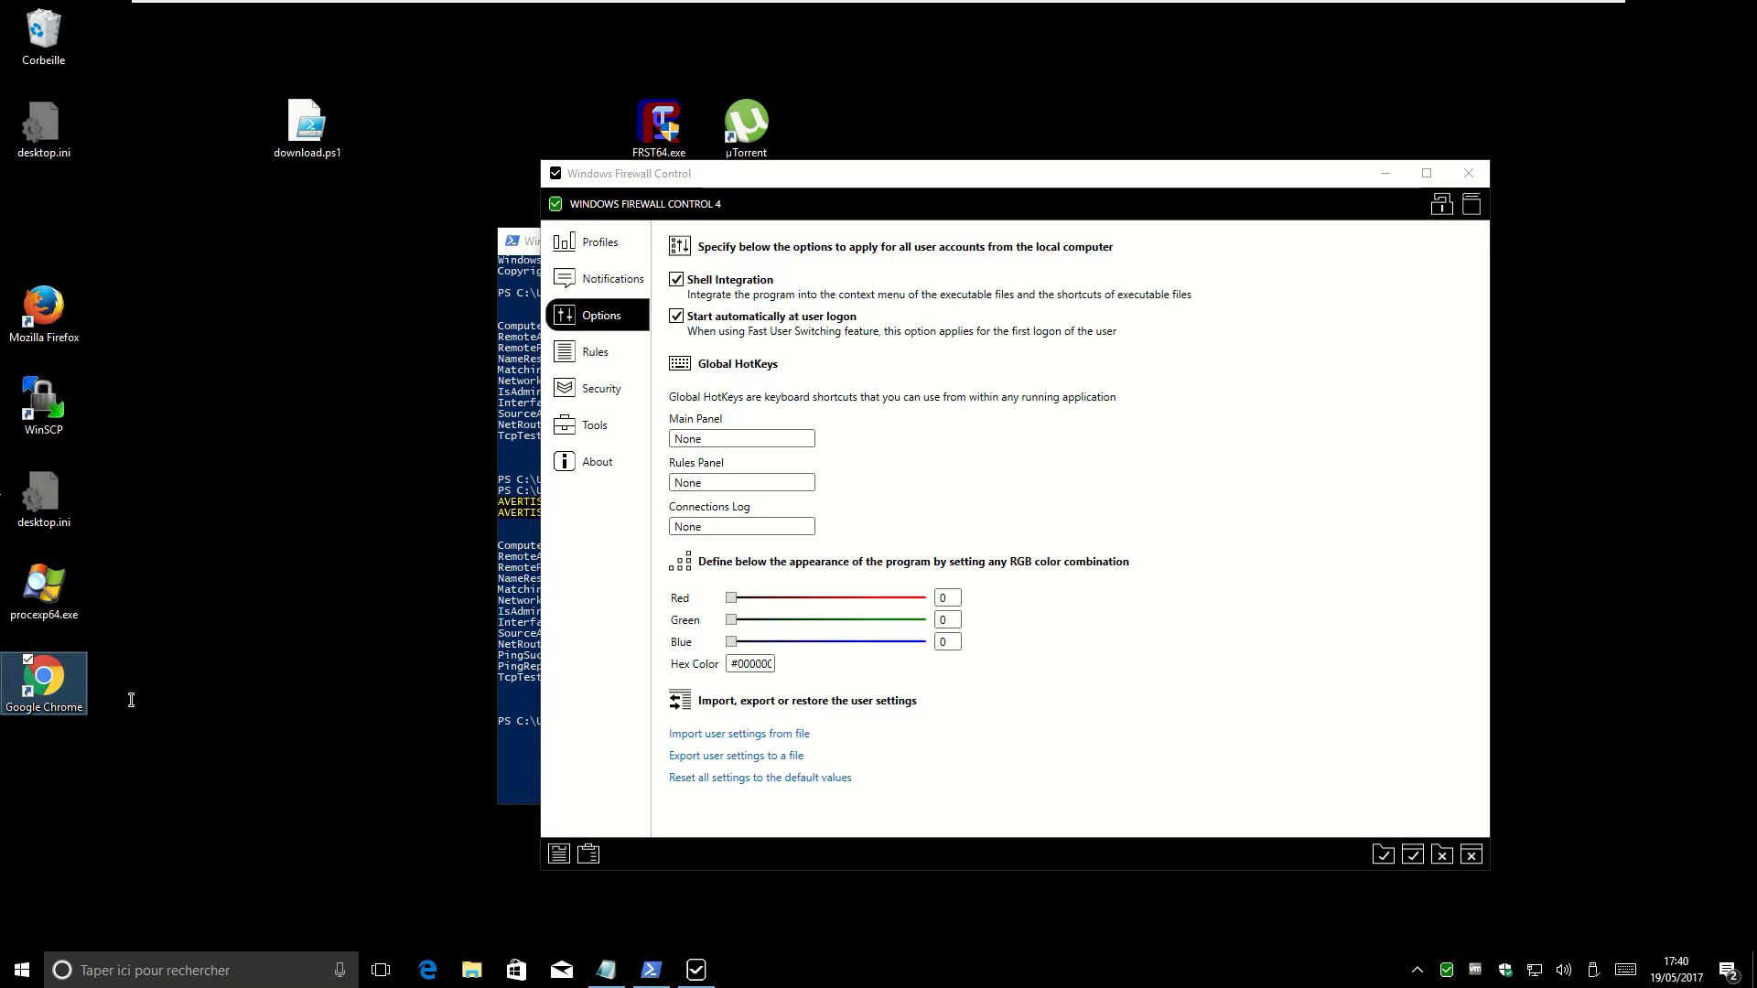
Test Google Chrome's connection under its allow rule by searching for "test", and close the browser
double_click(87, 690)
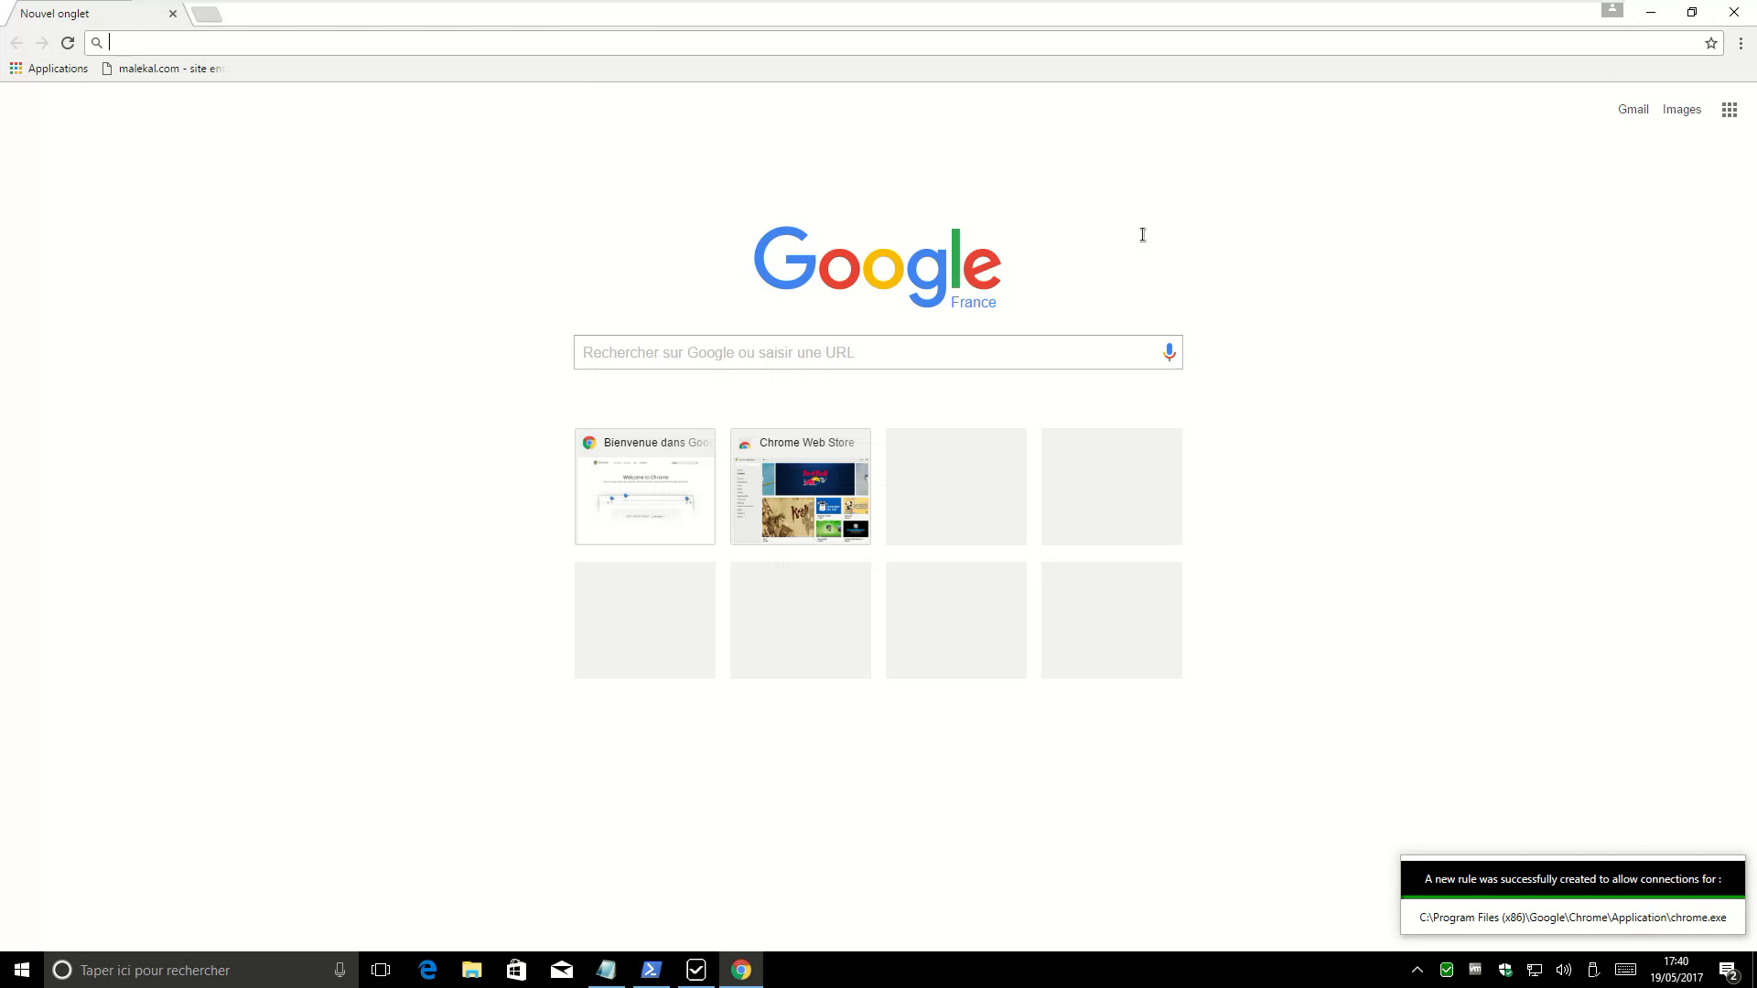
click(767, 353)
text(test)
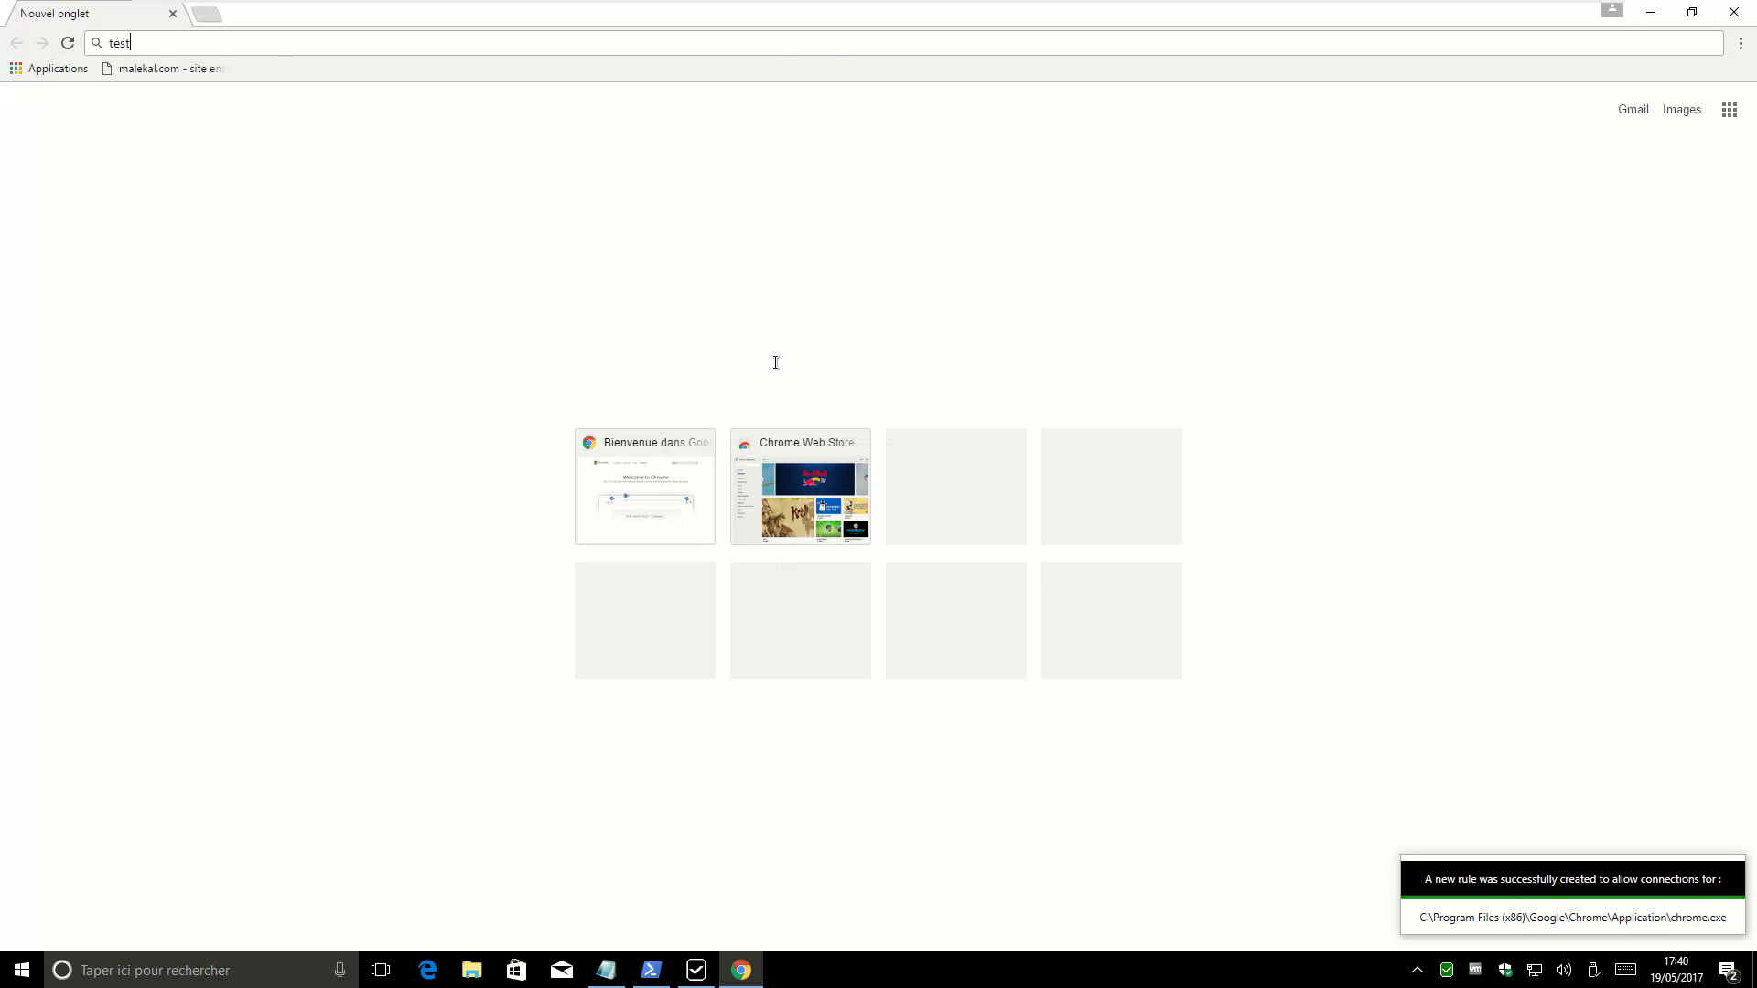
key(Return)
click(425, 302)
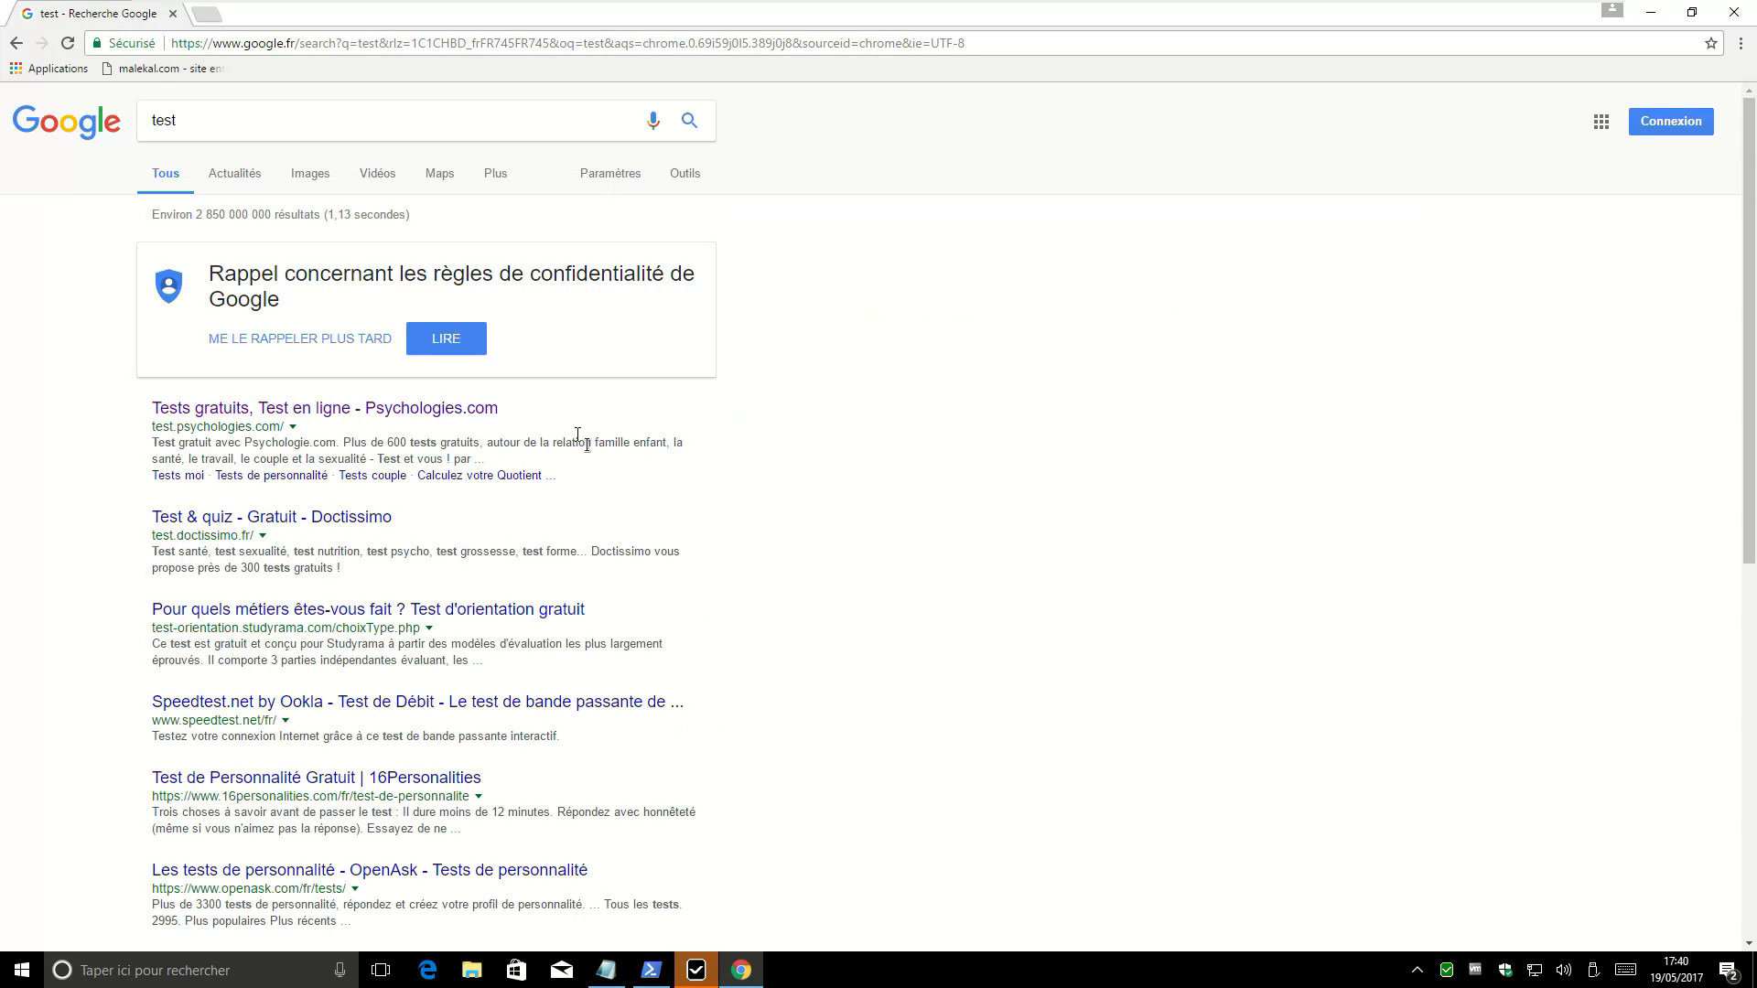
click(1746, 20)
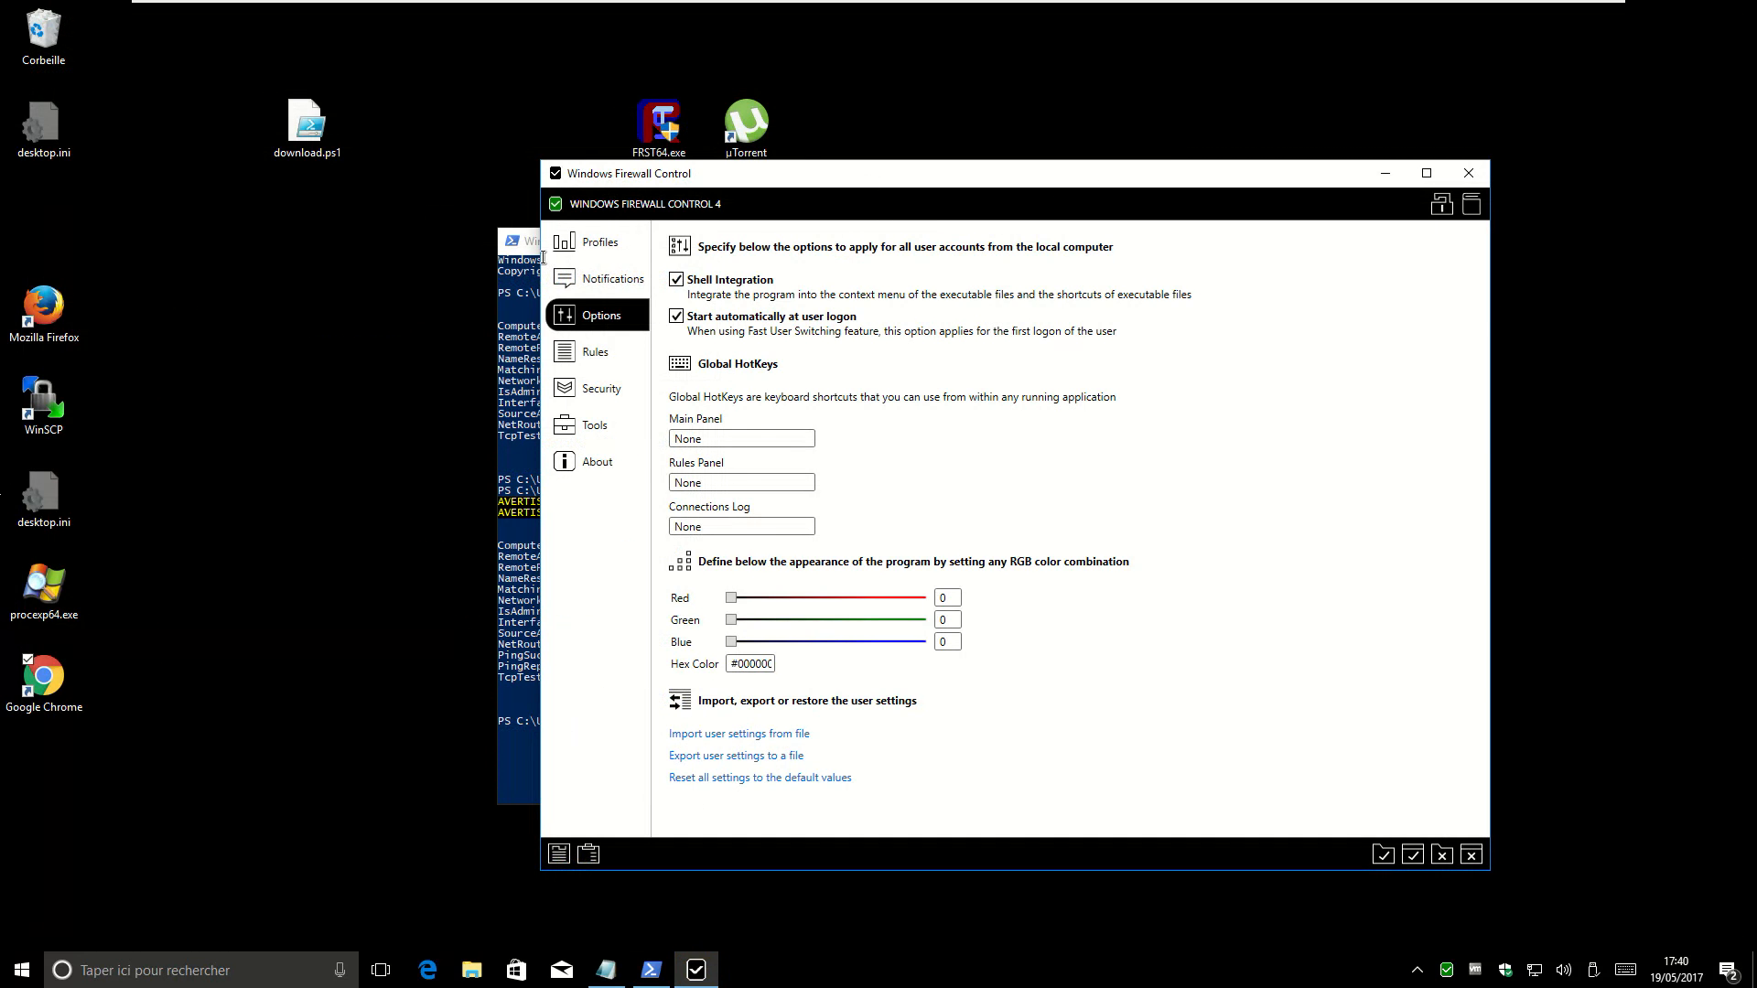
drag(528, 242, 189, 253)
key(Up)
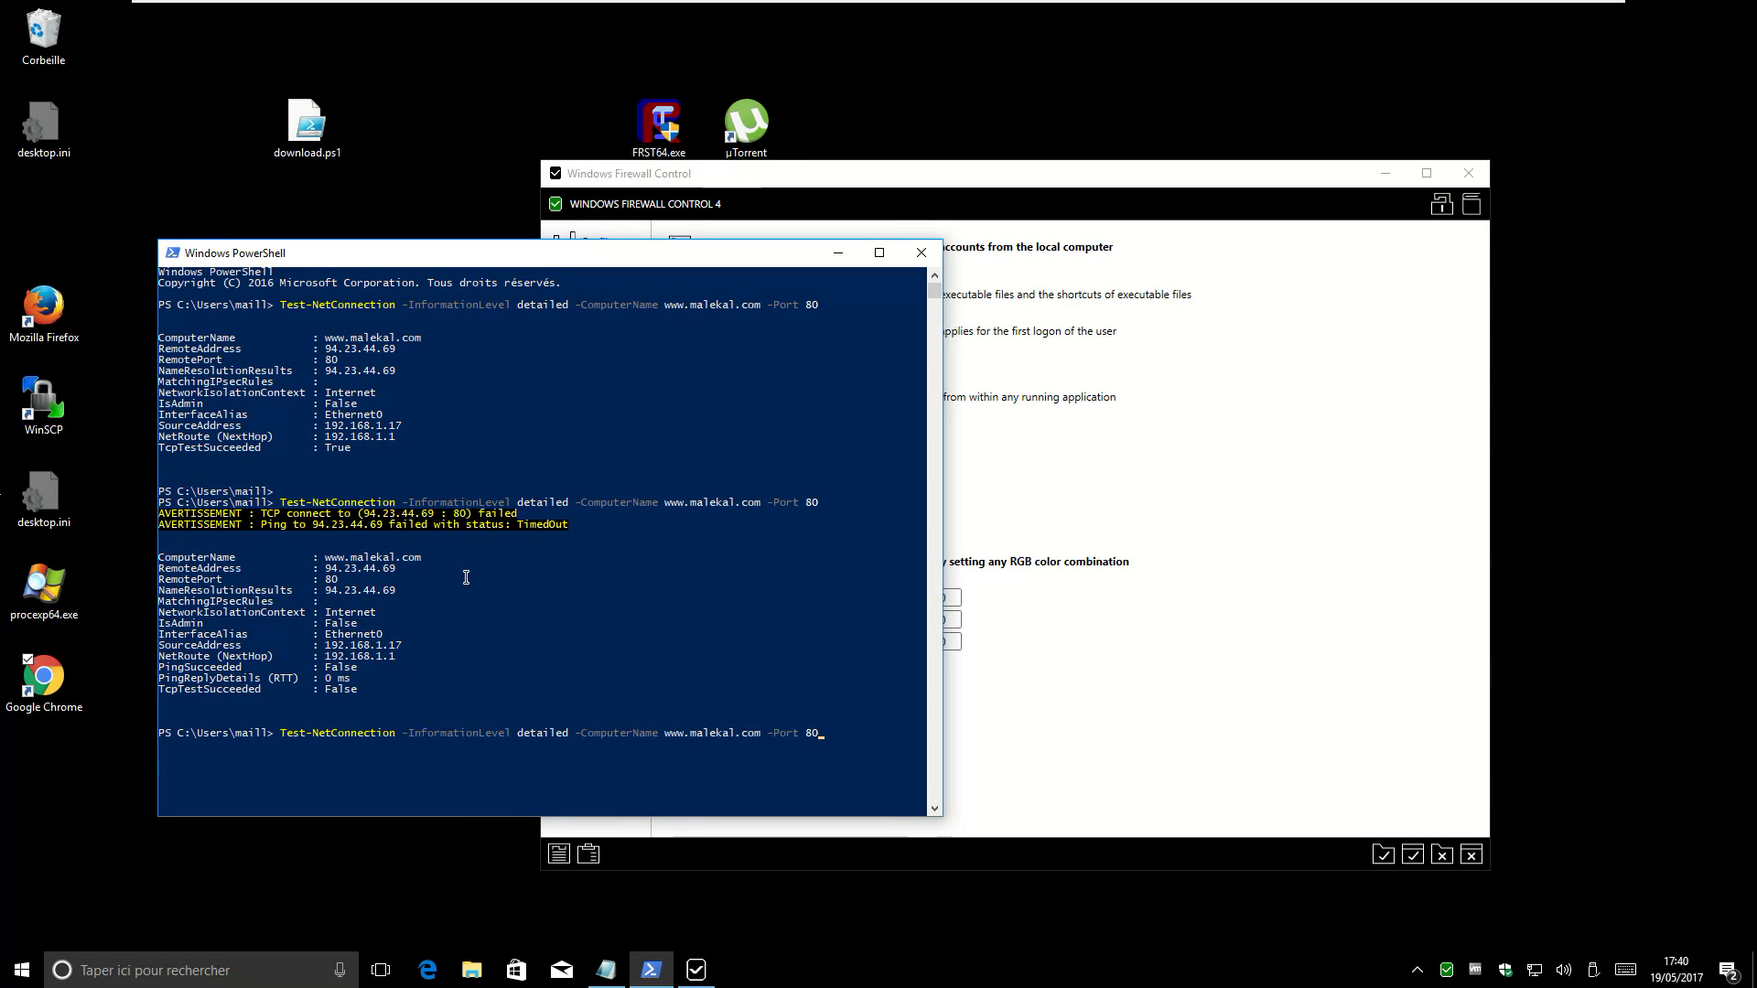
key(Return)
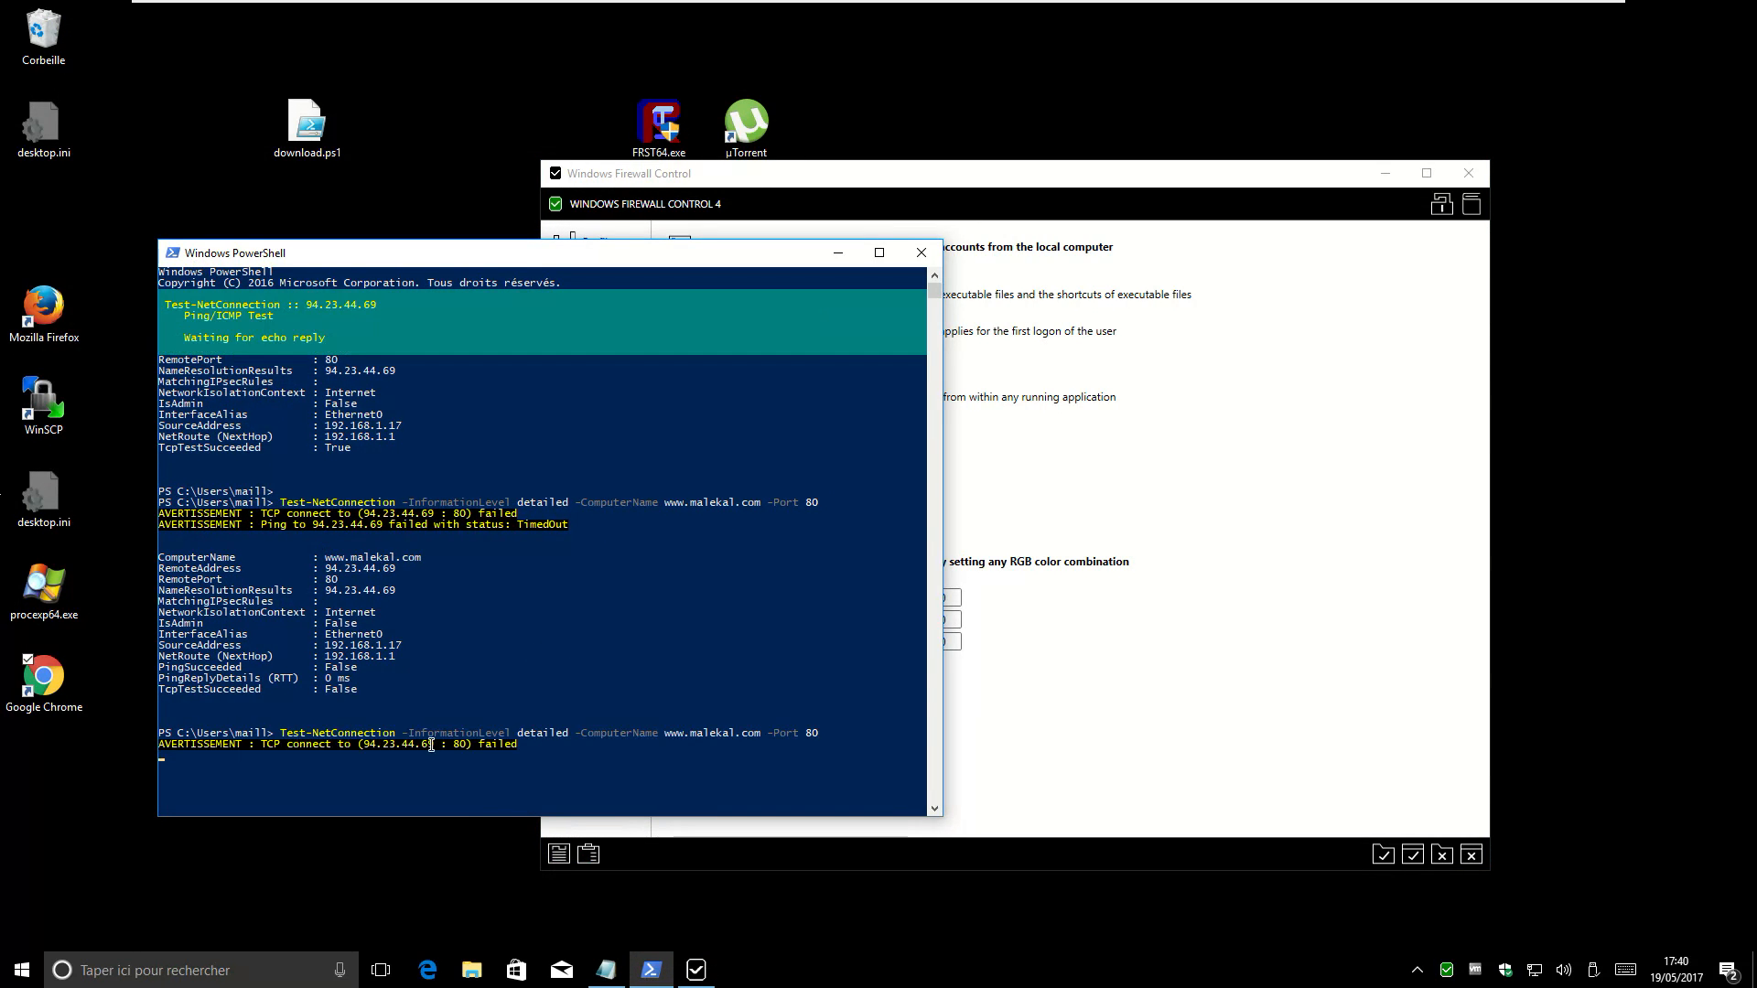
drag(448, 745, 1285, 585)
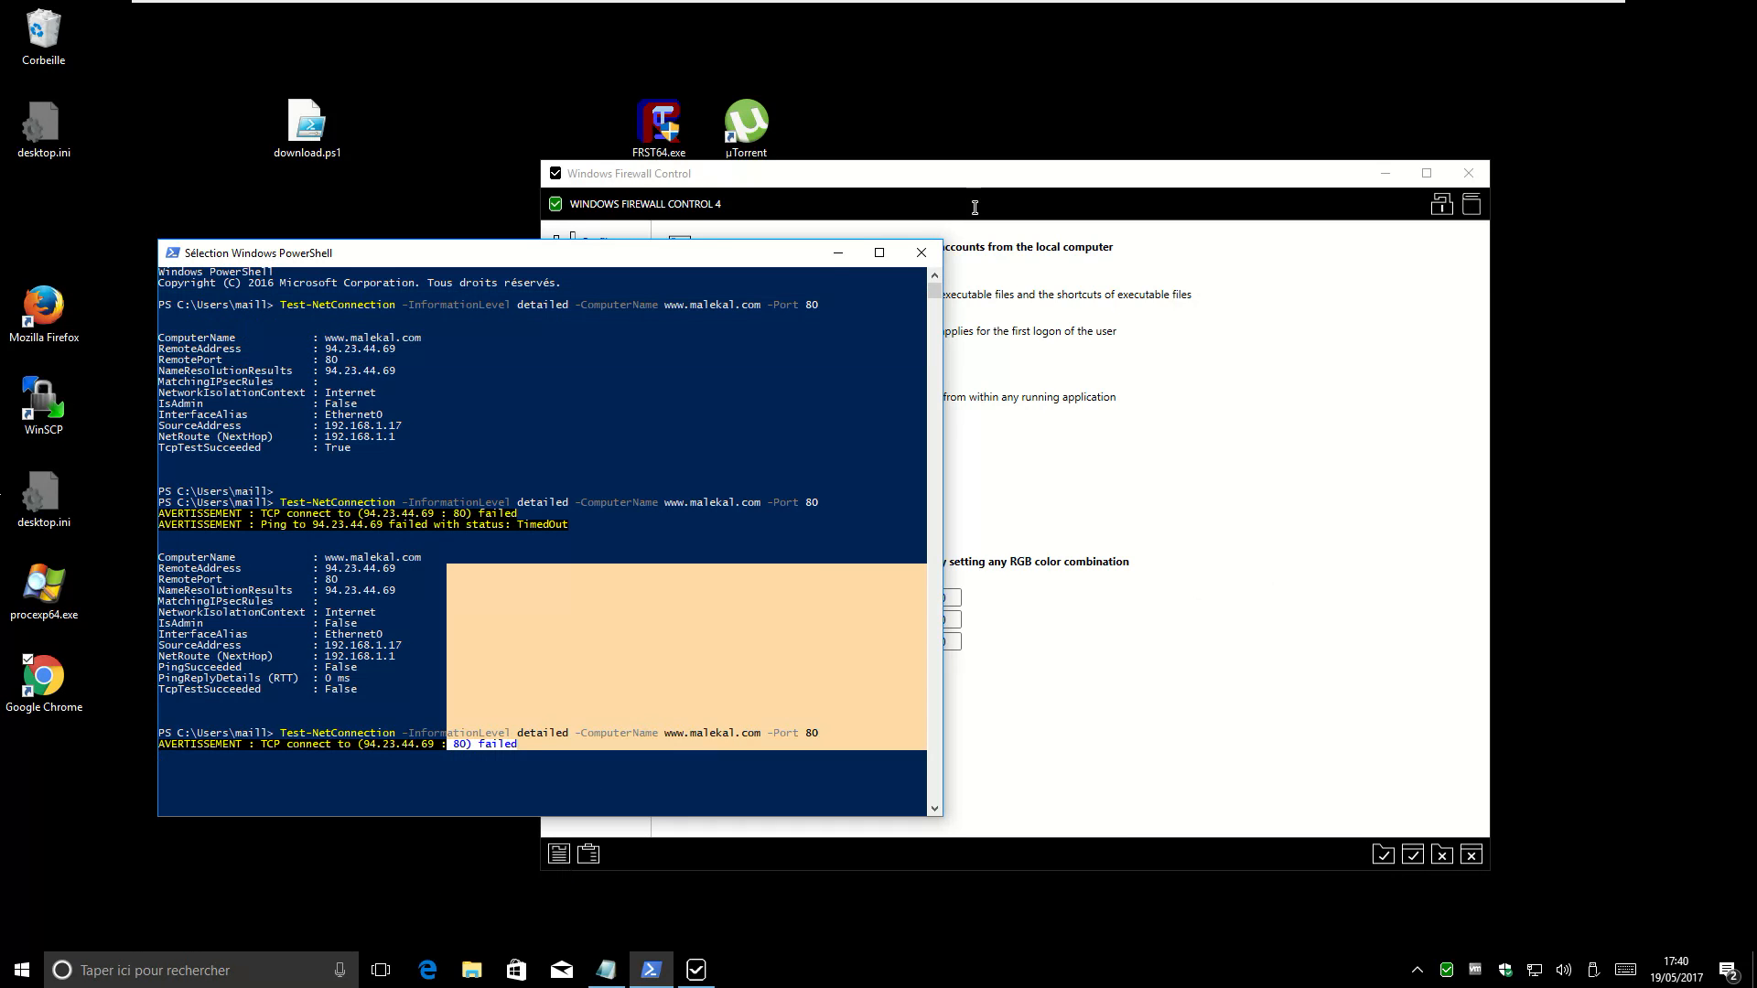
click(839, 254)
Open the Rules Panel, examine the rule list with its Filter and Display choices, keep all rules displayed, and close the panel
click(560, 855)
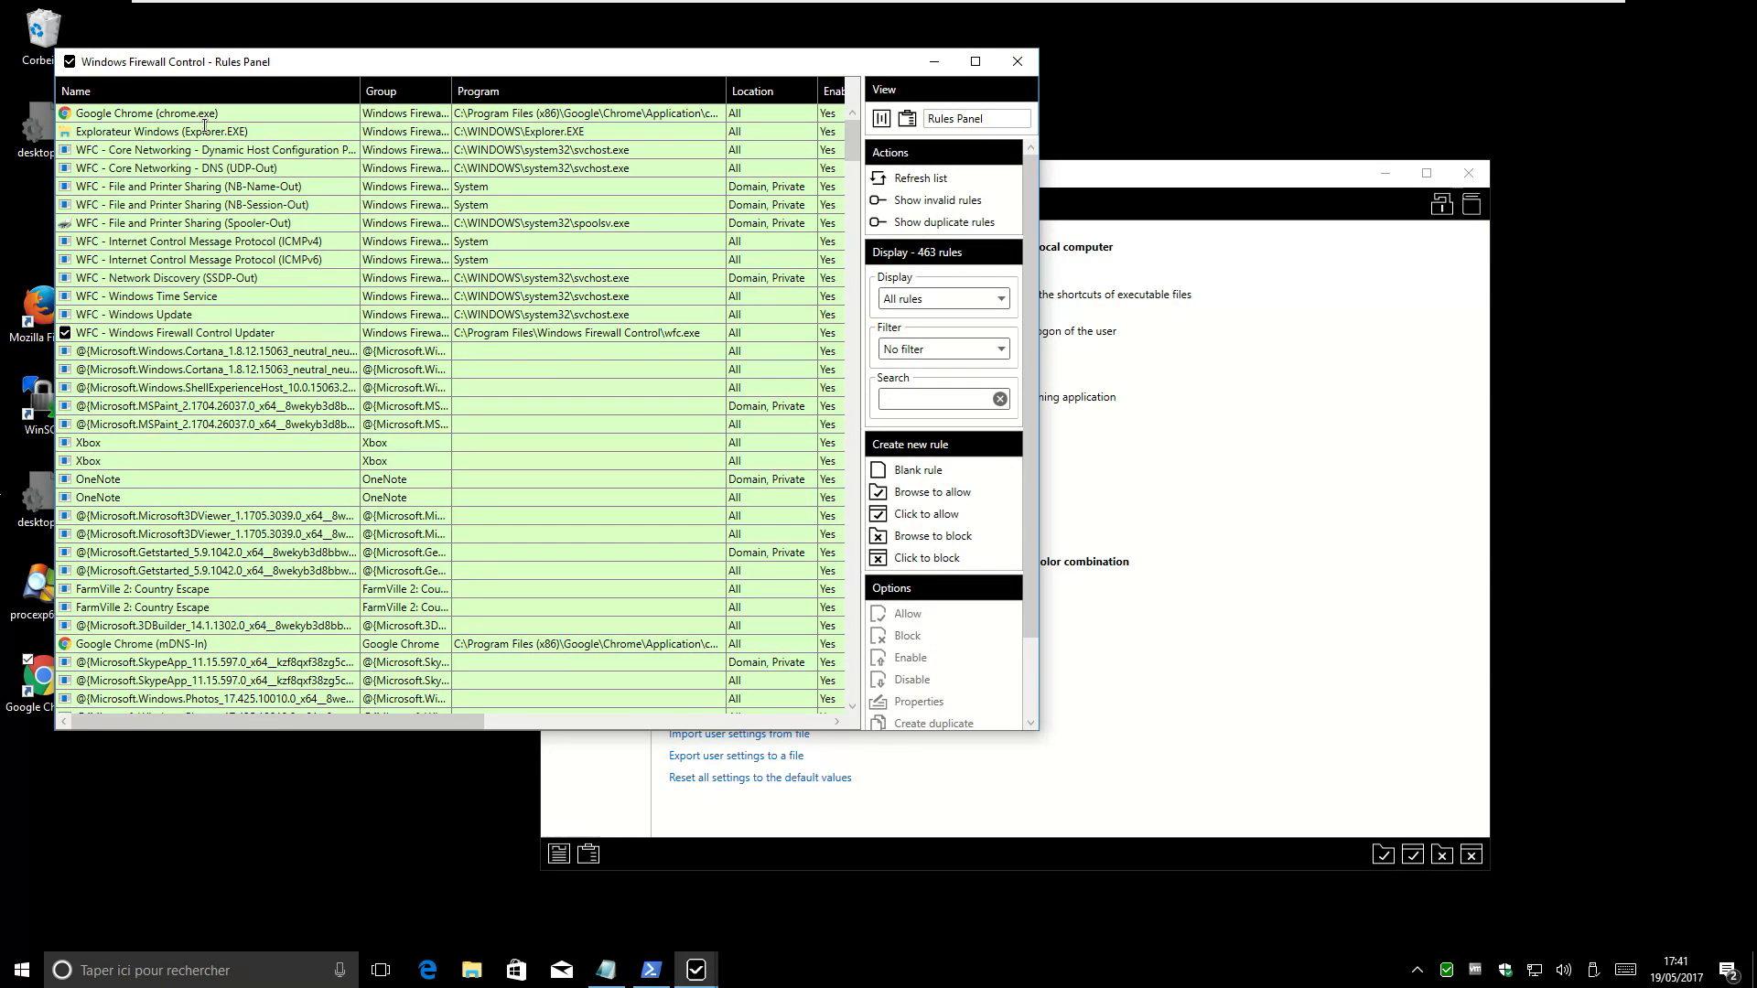
drag(853, 143, 1003, 333)
click(1002, 348)
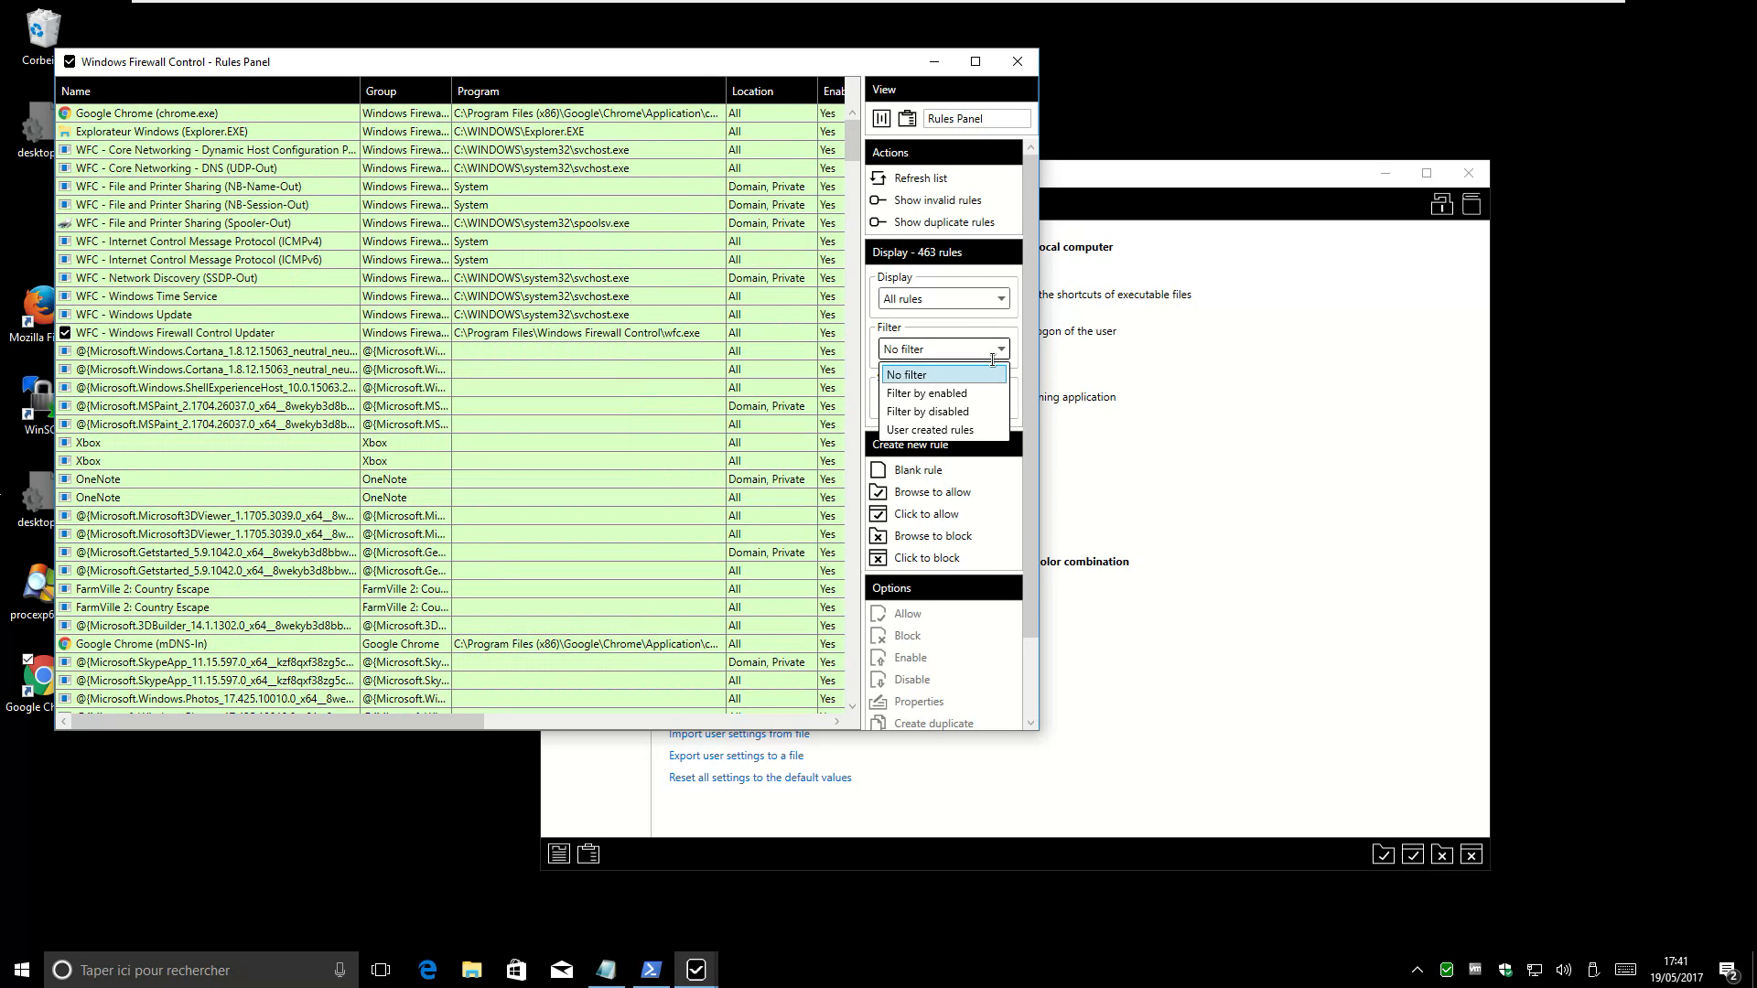
click(992, 359)
click(970, 299)
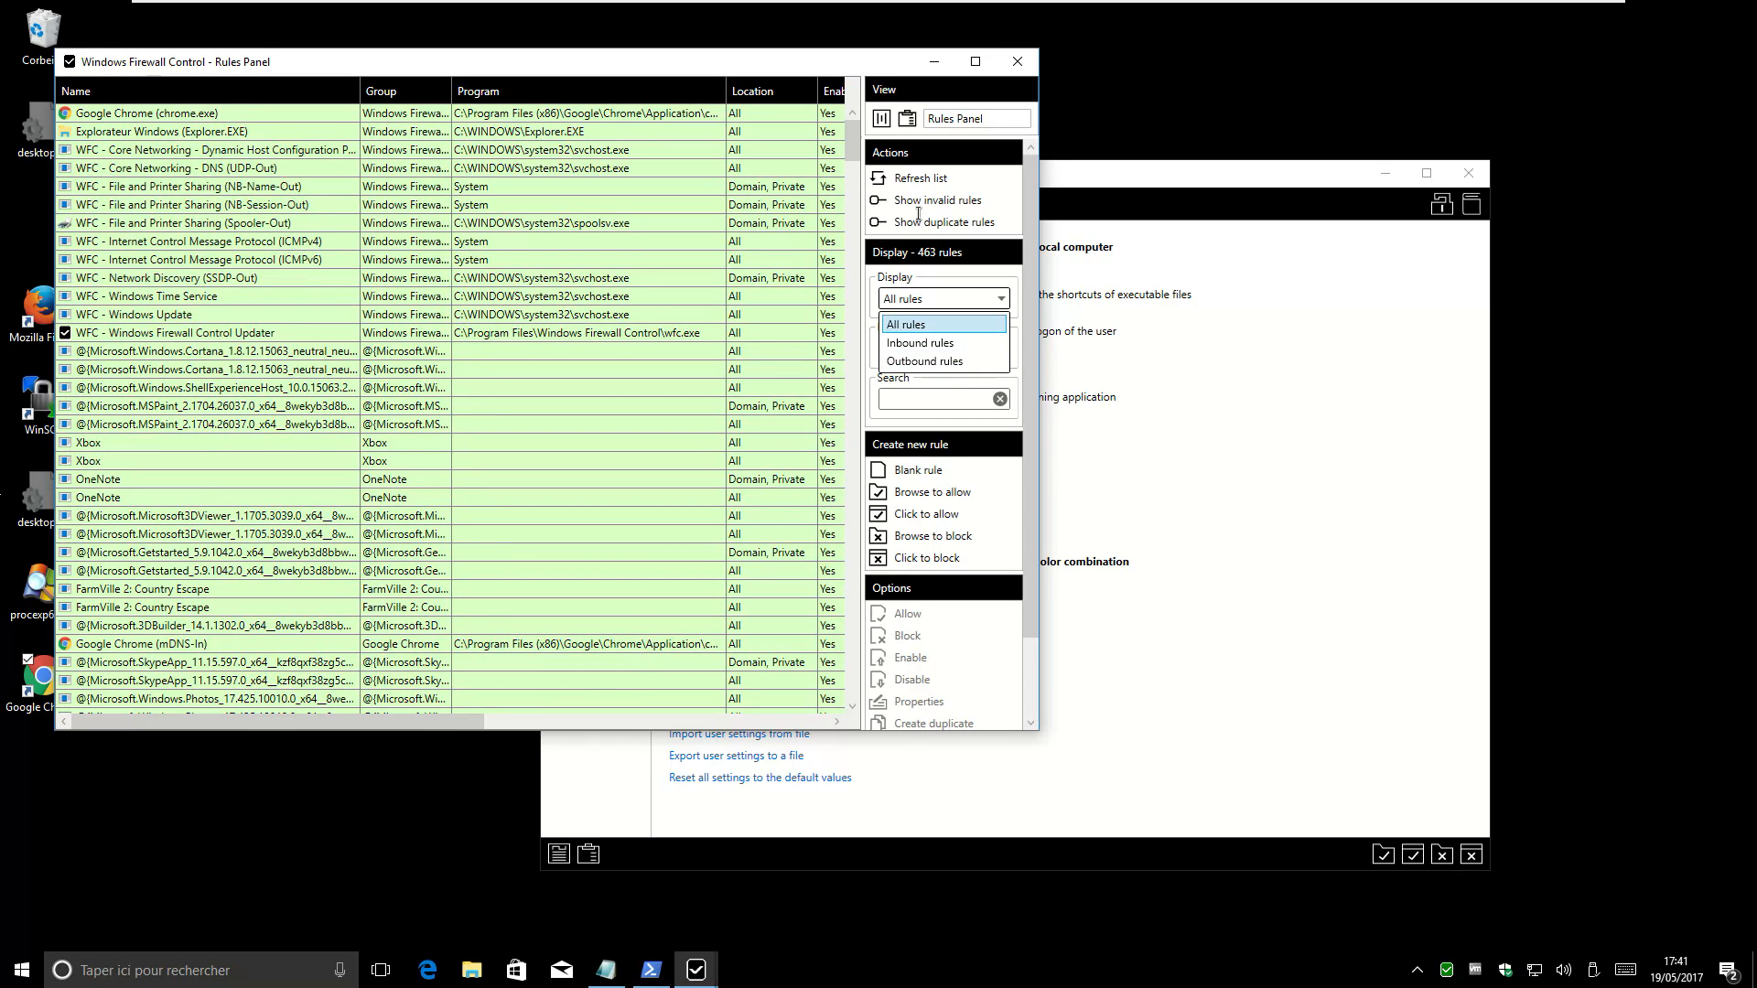
click(943, 324)
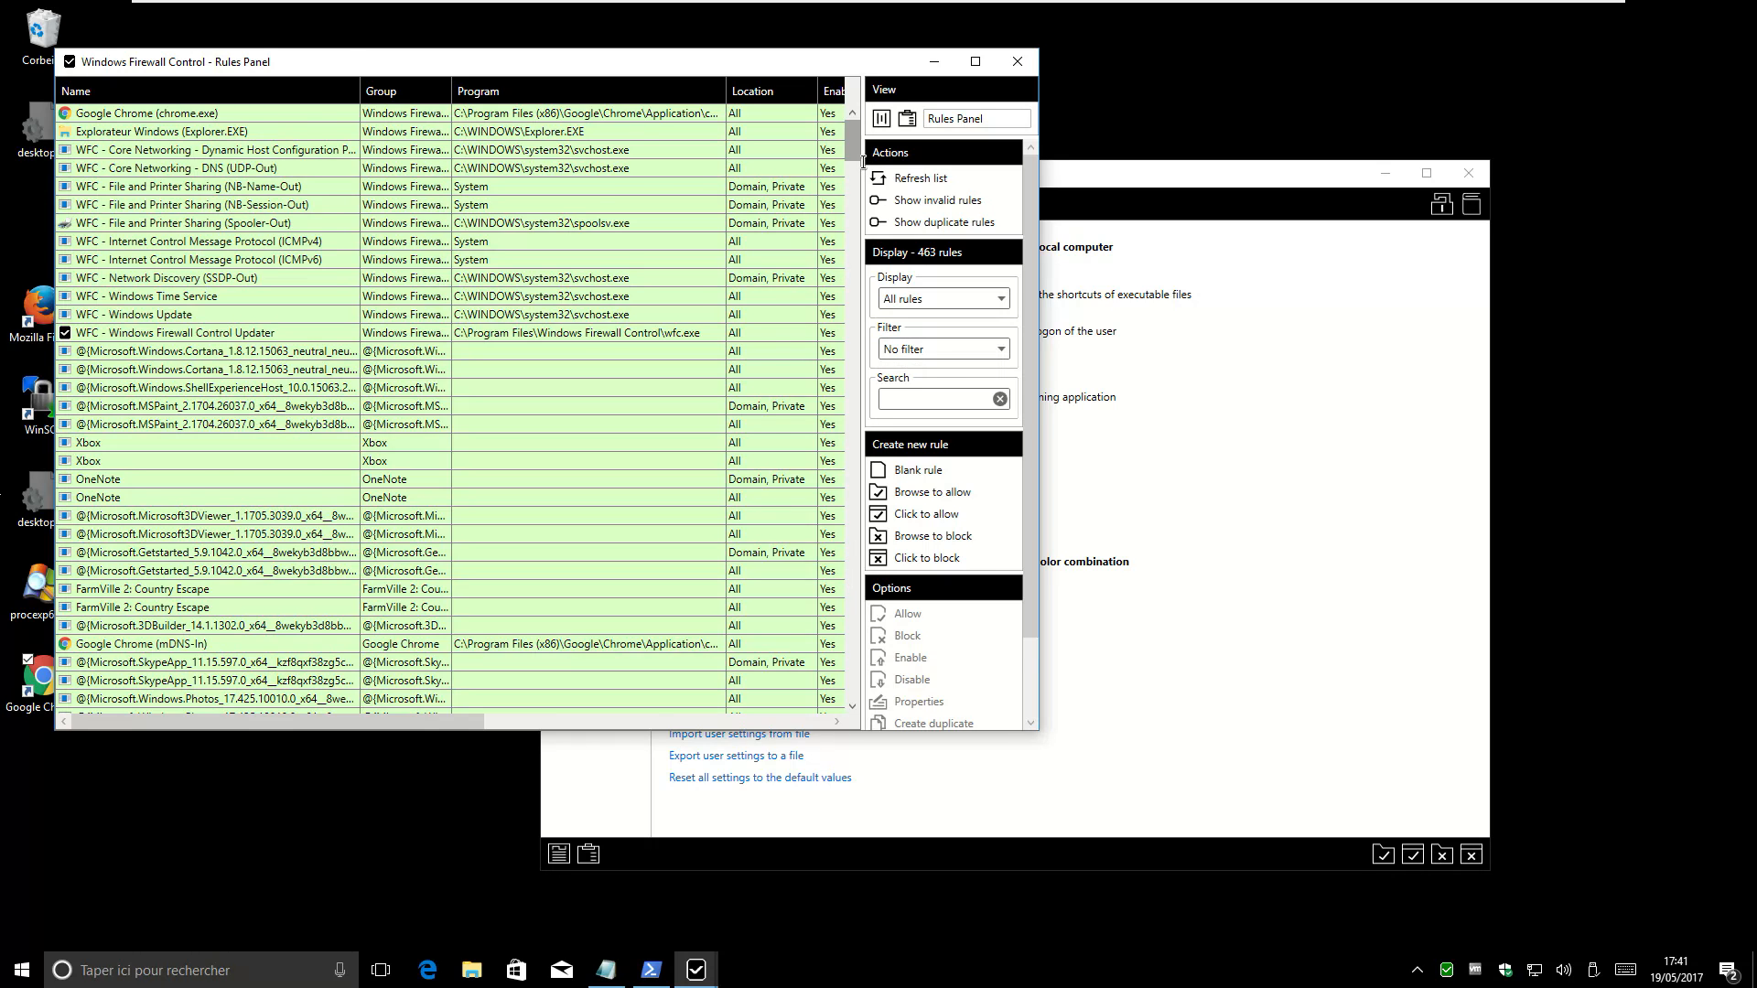
mouse_move(853, 139)
mouse_down()
mouse_move(838, 688)
mouse_move(851, 116)
mouse_up()
click(1017, 62)
Recenter the Windows Firewall Control window and review its Profiles and Notifications pages
drag(1098, 184, 935, 198)
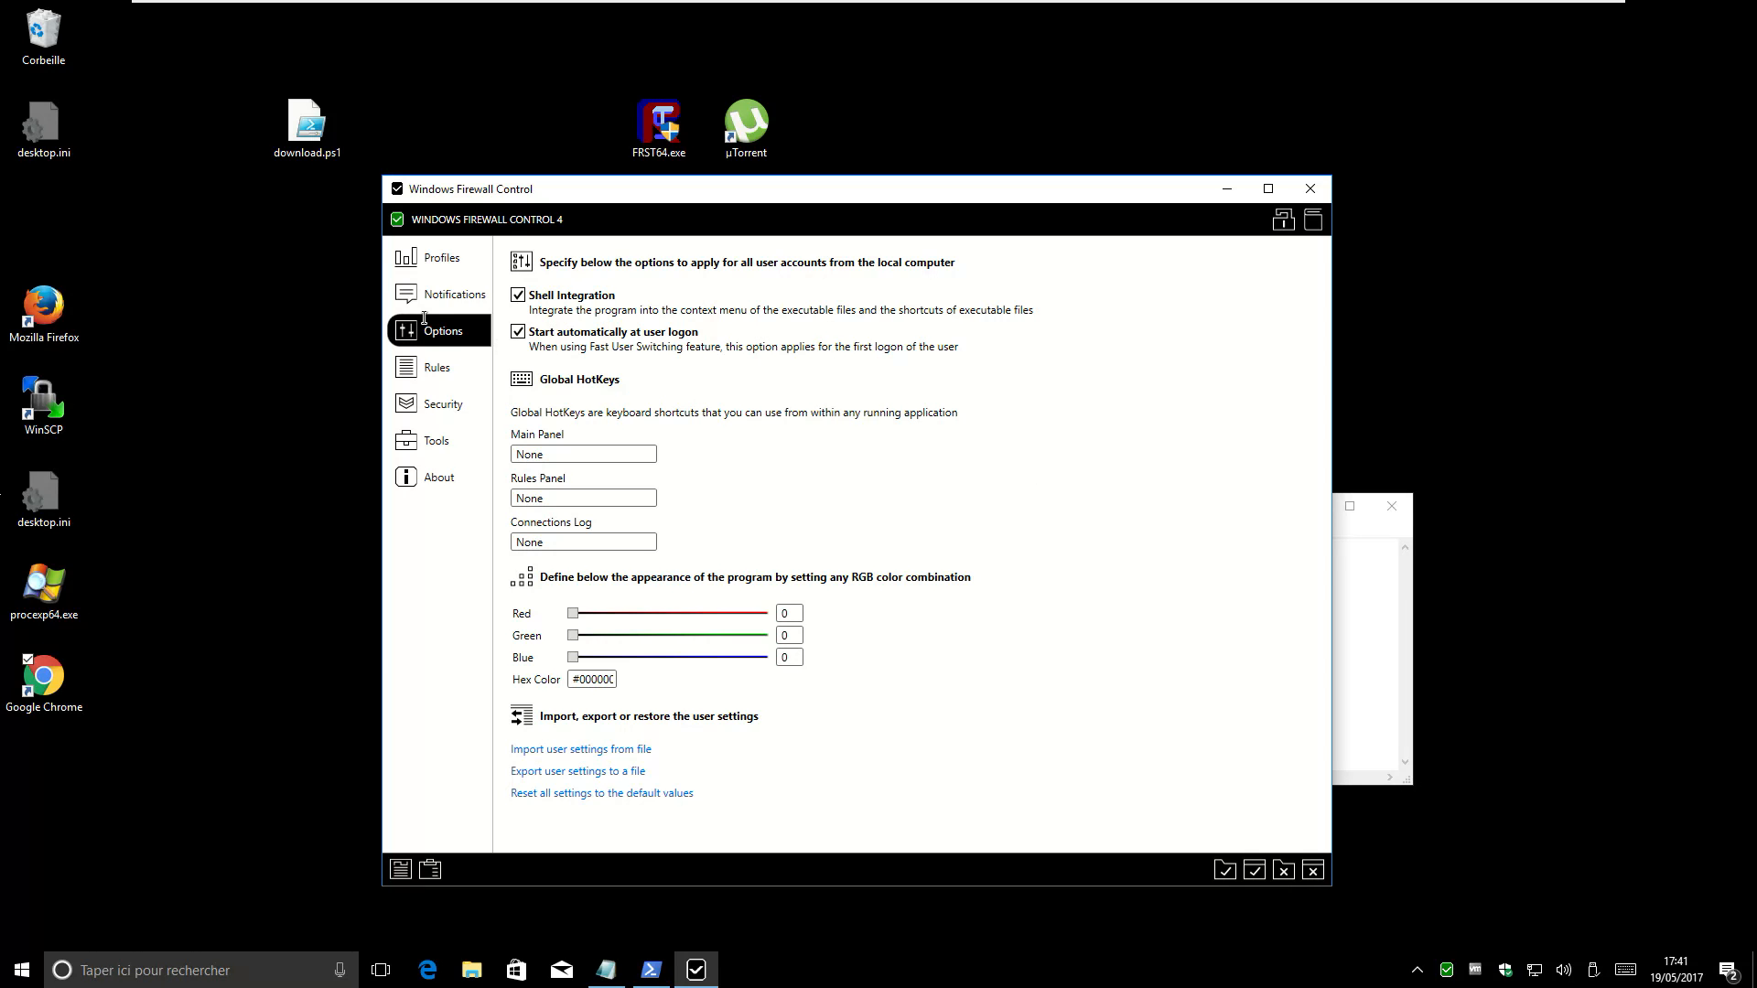
click(437, 261)
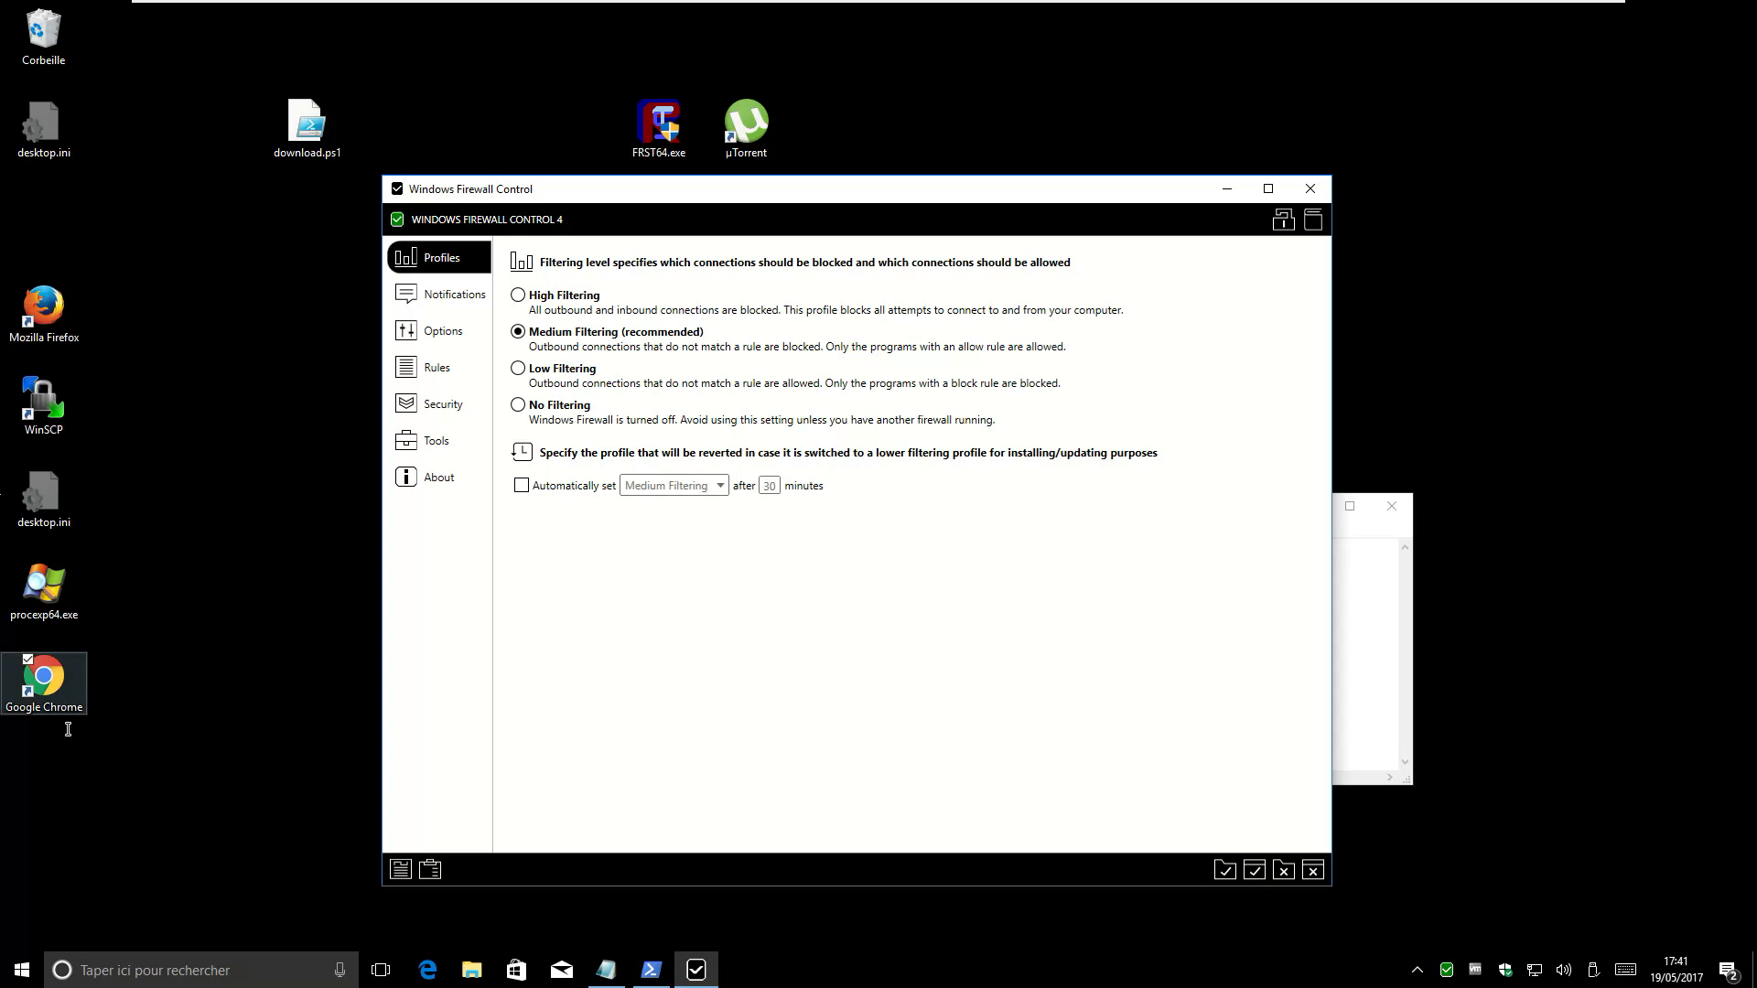
click(462, 300)
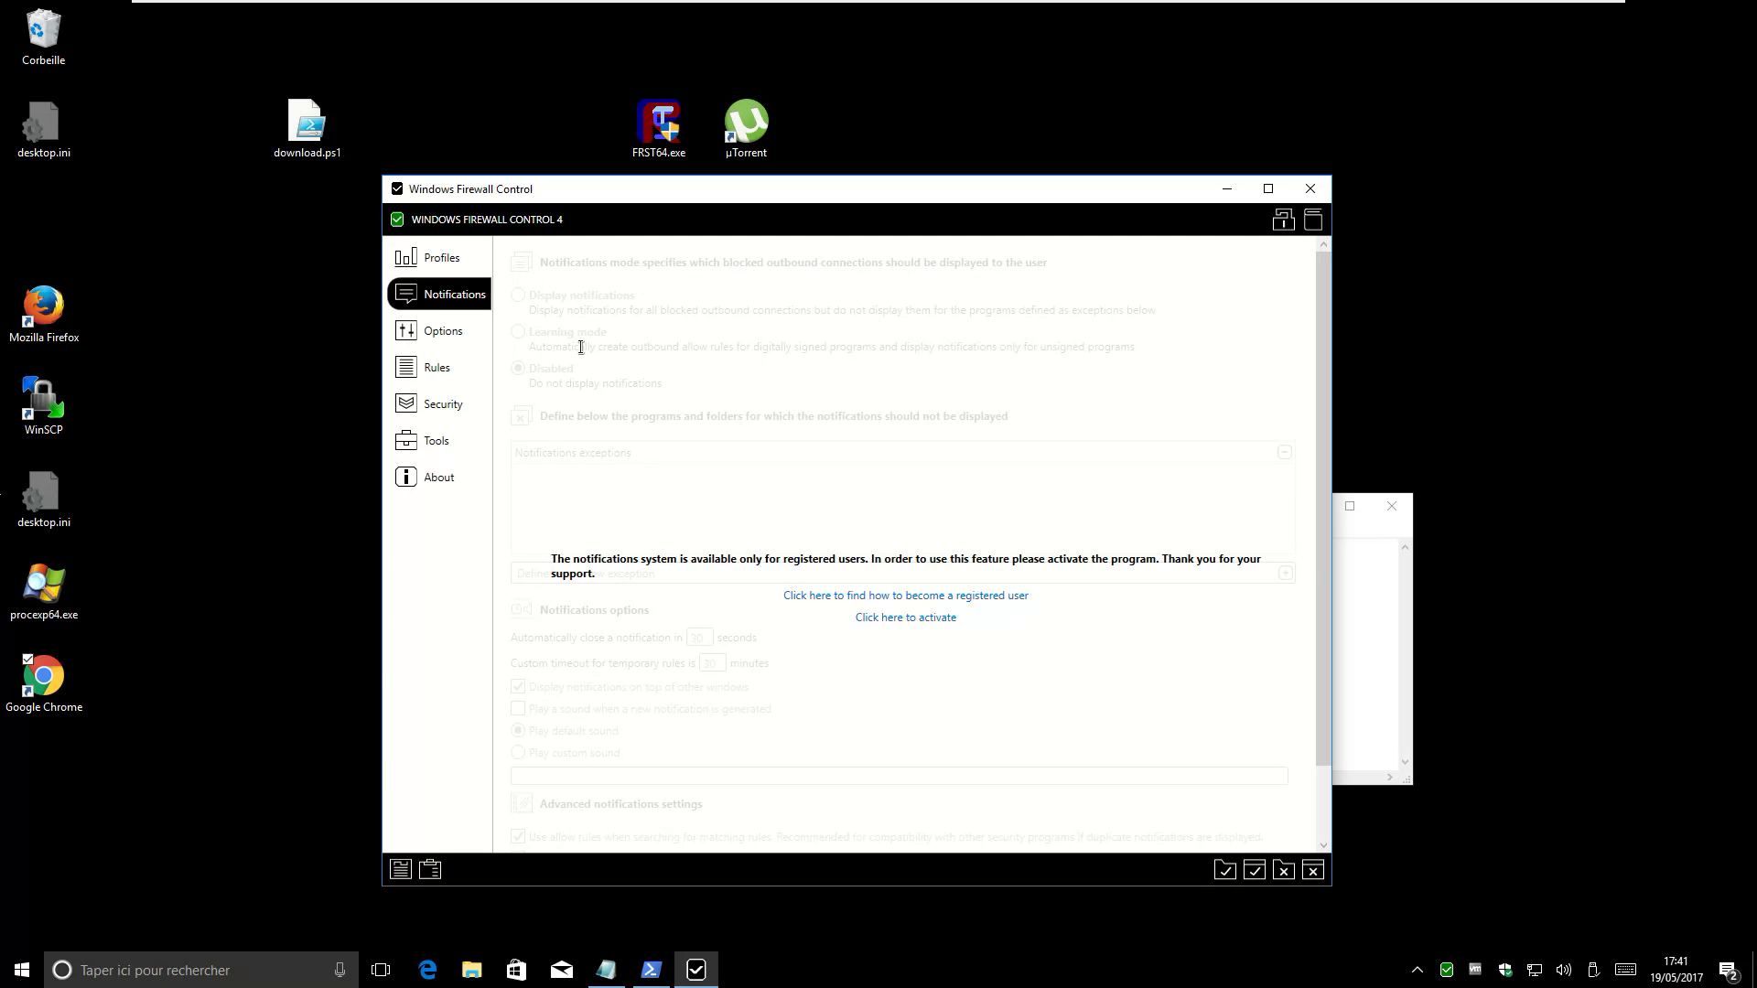
Switch the firewall's filtering profile to Low Filtering, then move and resize the Windows Firewall Control window
click(457, 265)
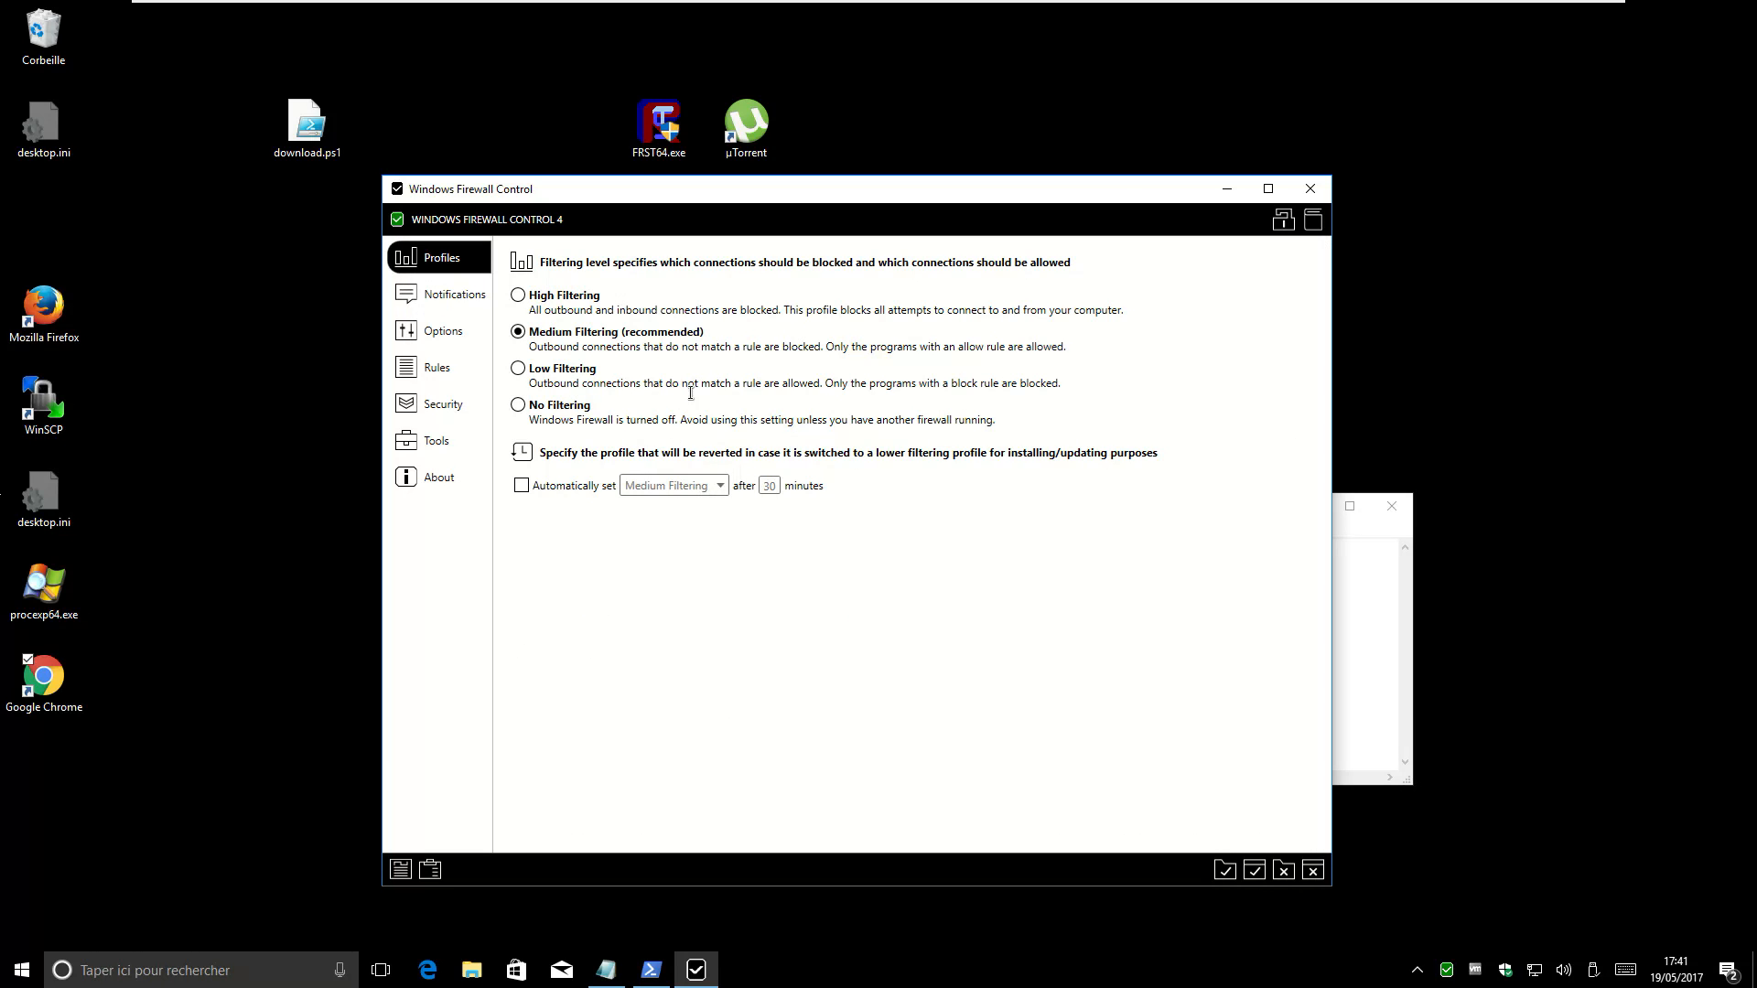
click(565, 380)
drag(737, 207, 938, 225)
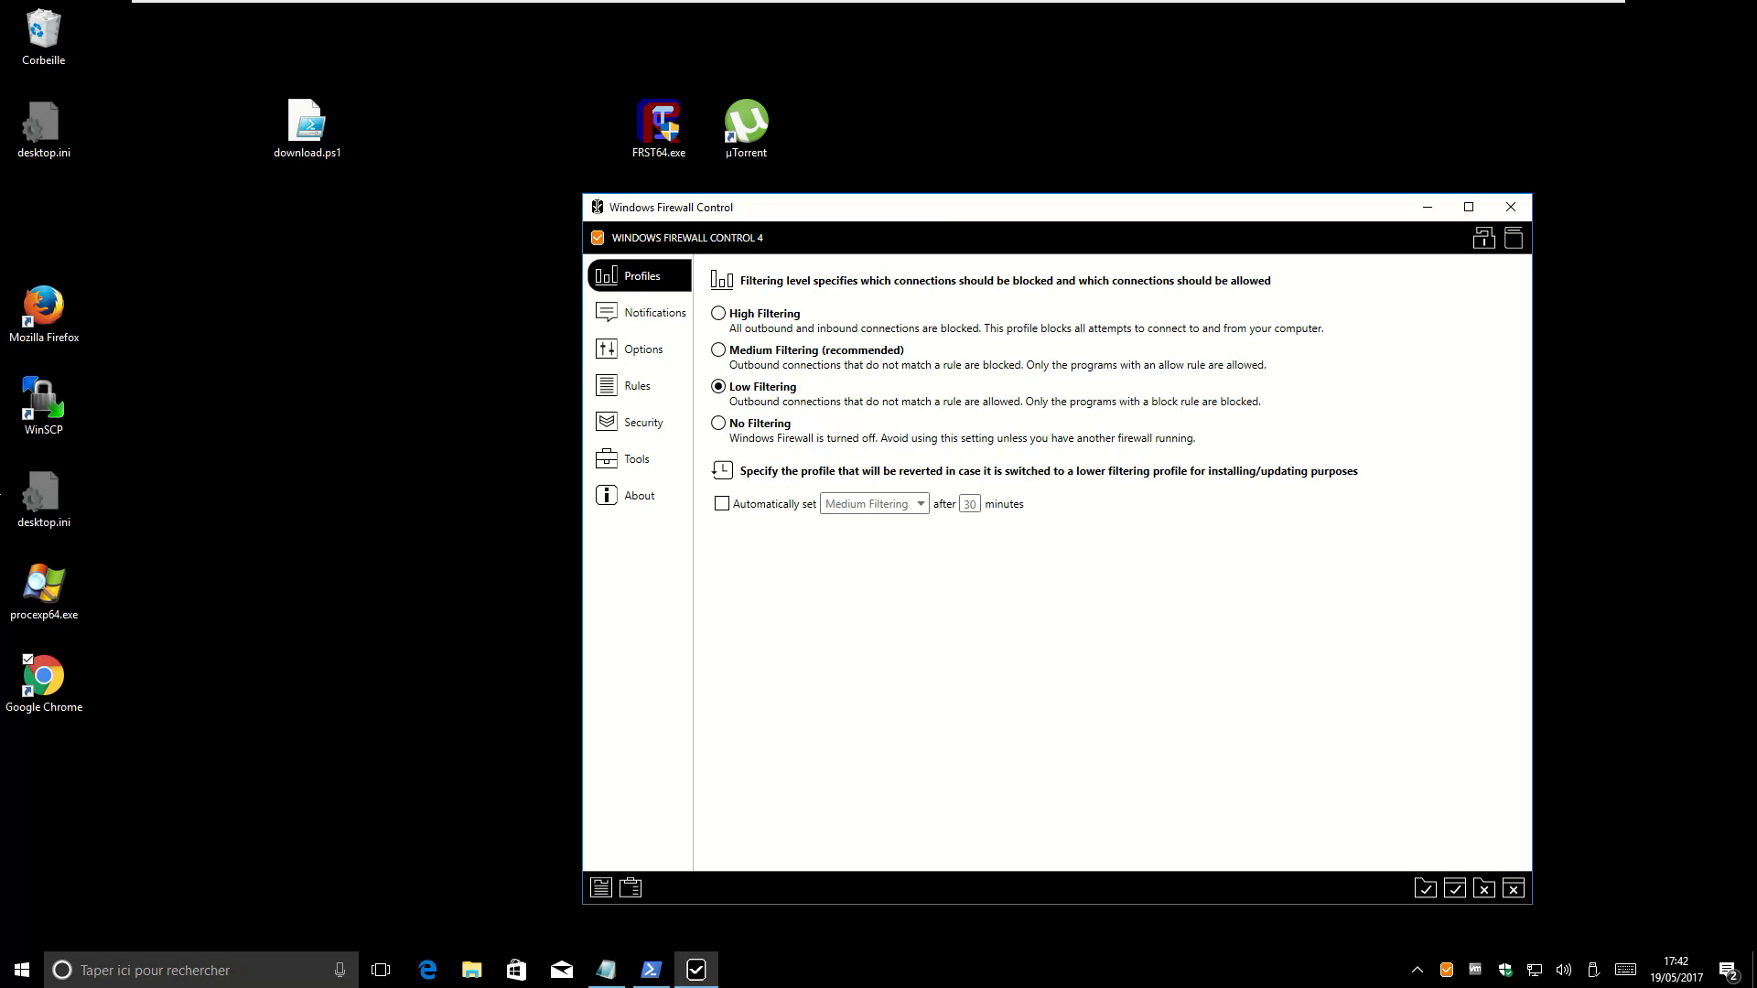
drag(584, 195, 475, 268)
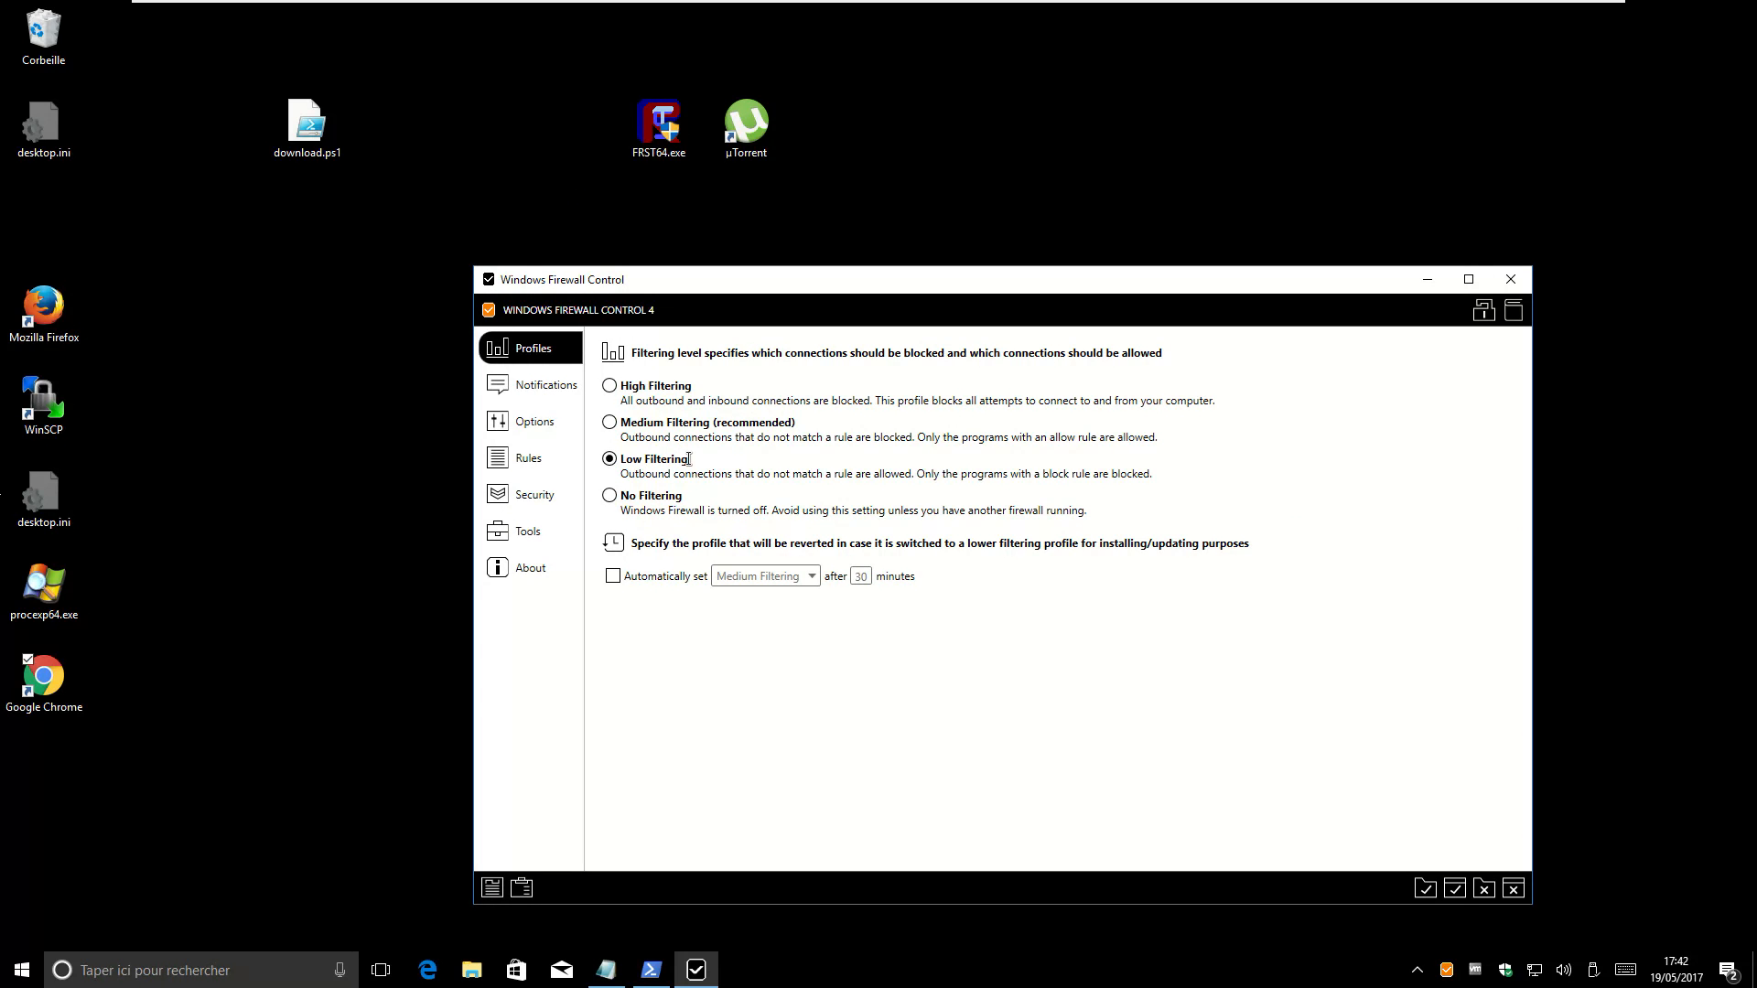
click(651, 970)
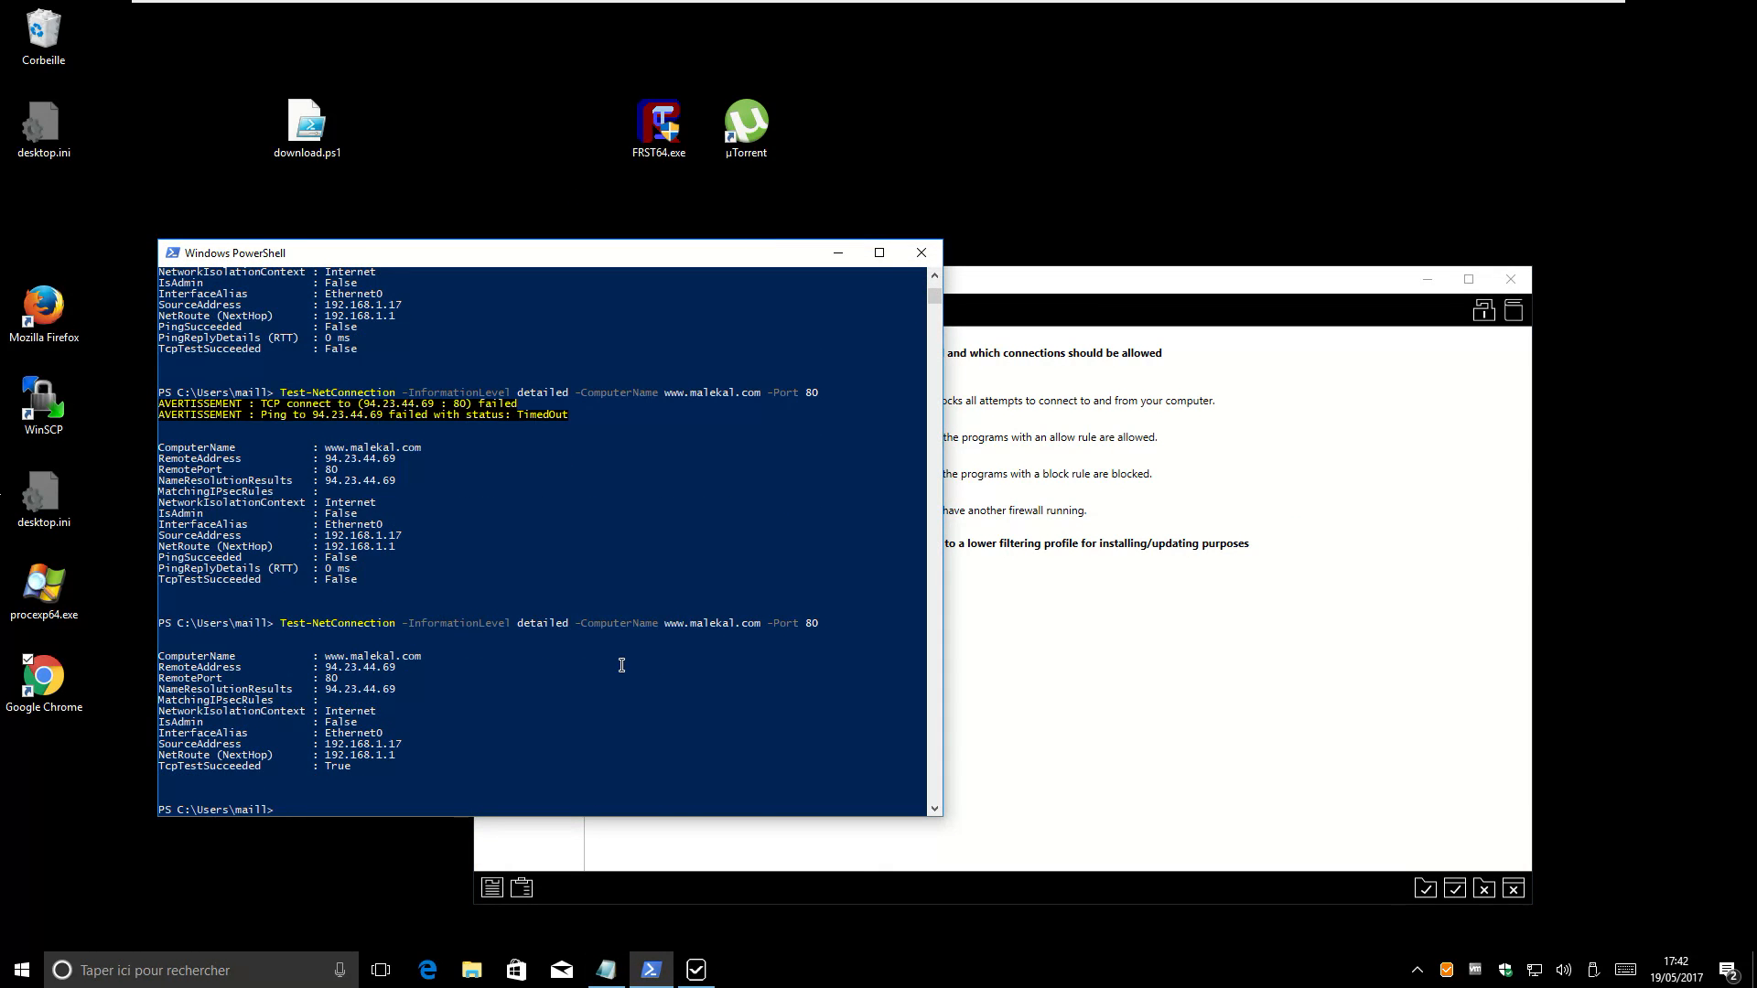
key(Up)
key(Return)
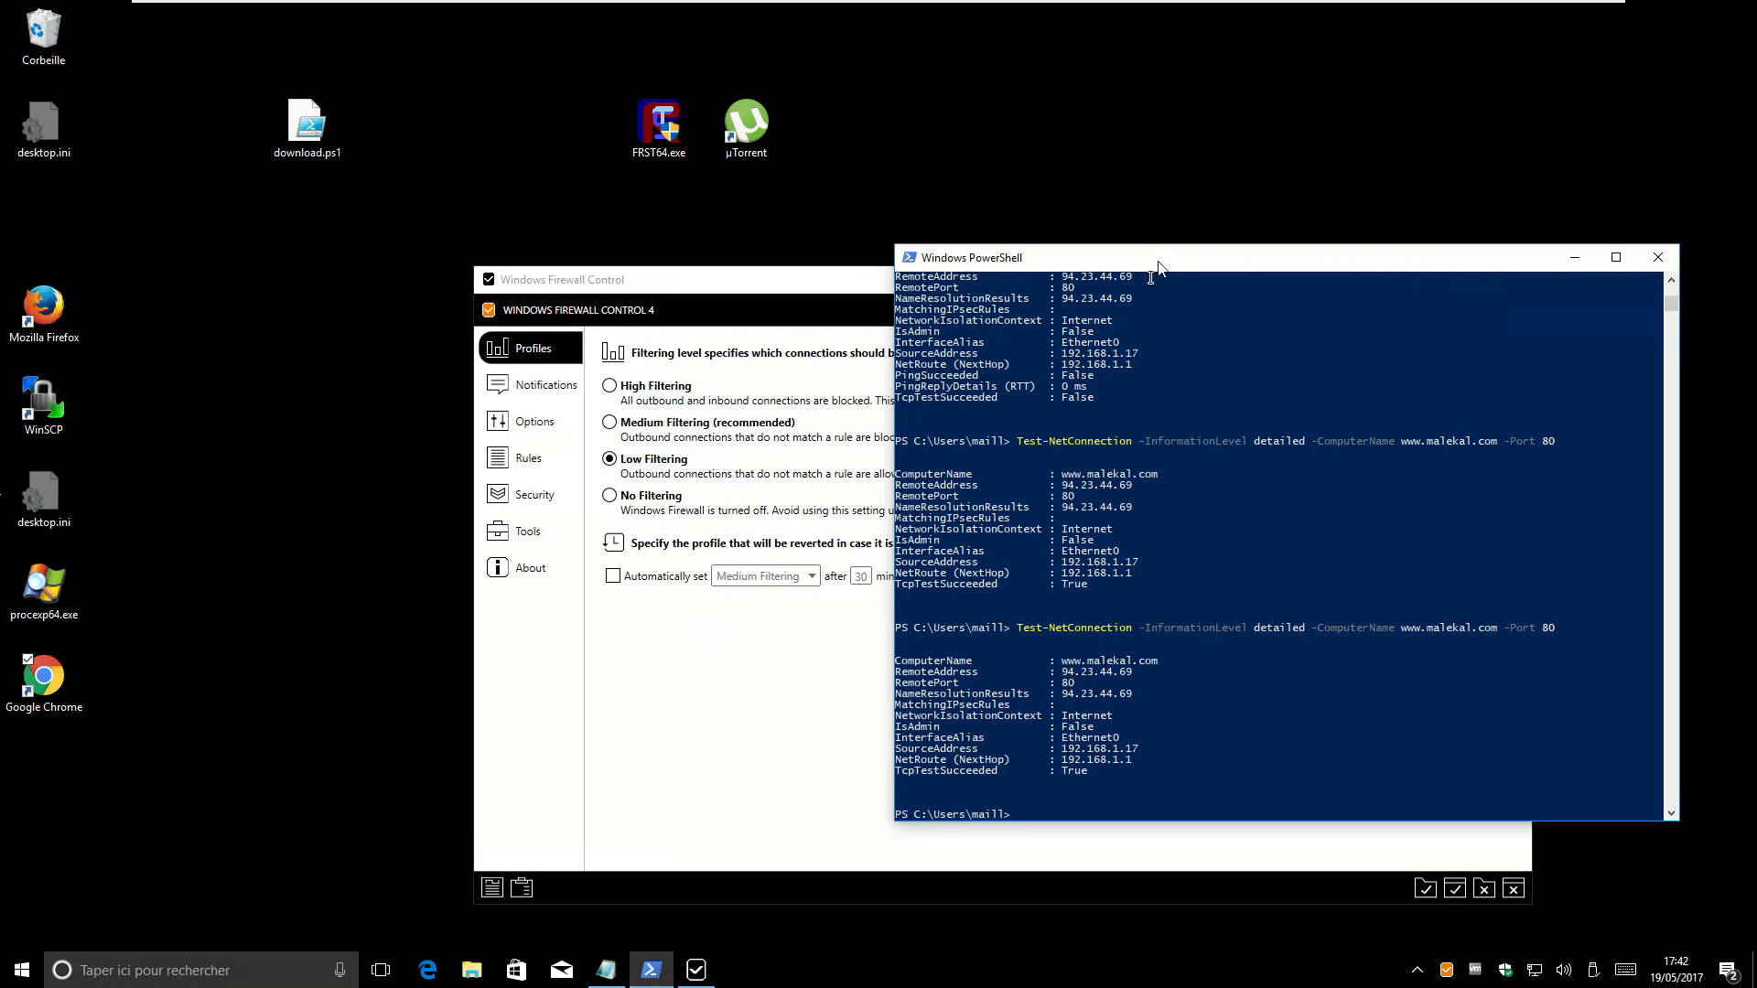
drag(433, 256, 1170, 261)
Place download.ps1 beside FRST64.exe on the desktop, open the script to review its download URL, and close it
drag(308, 123, 579, 190)
right_click(577, 128)
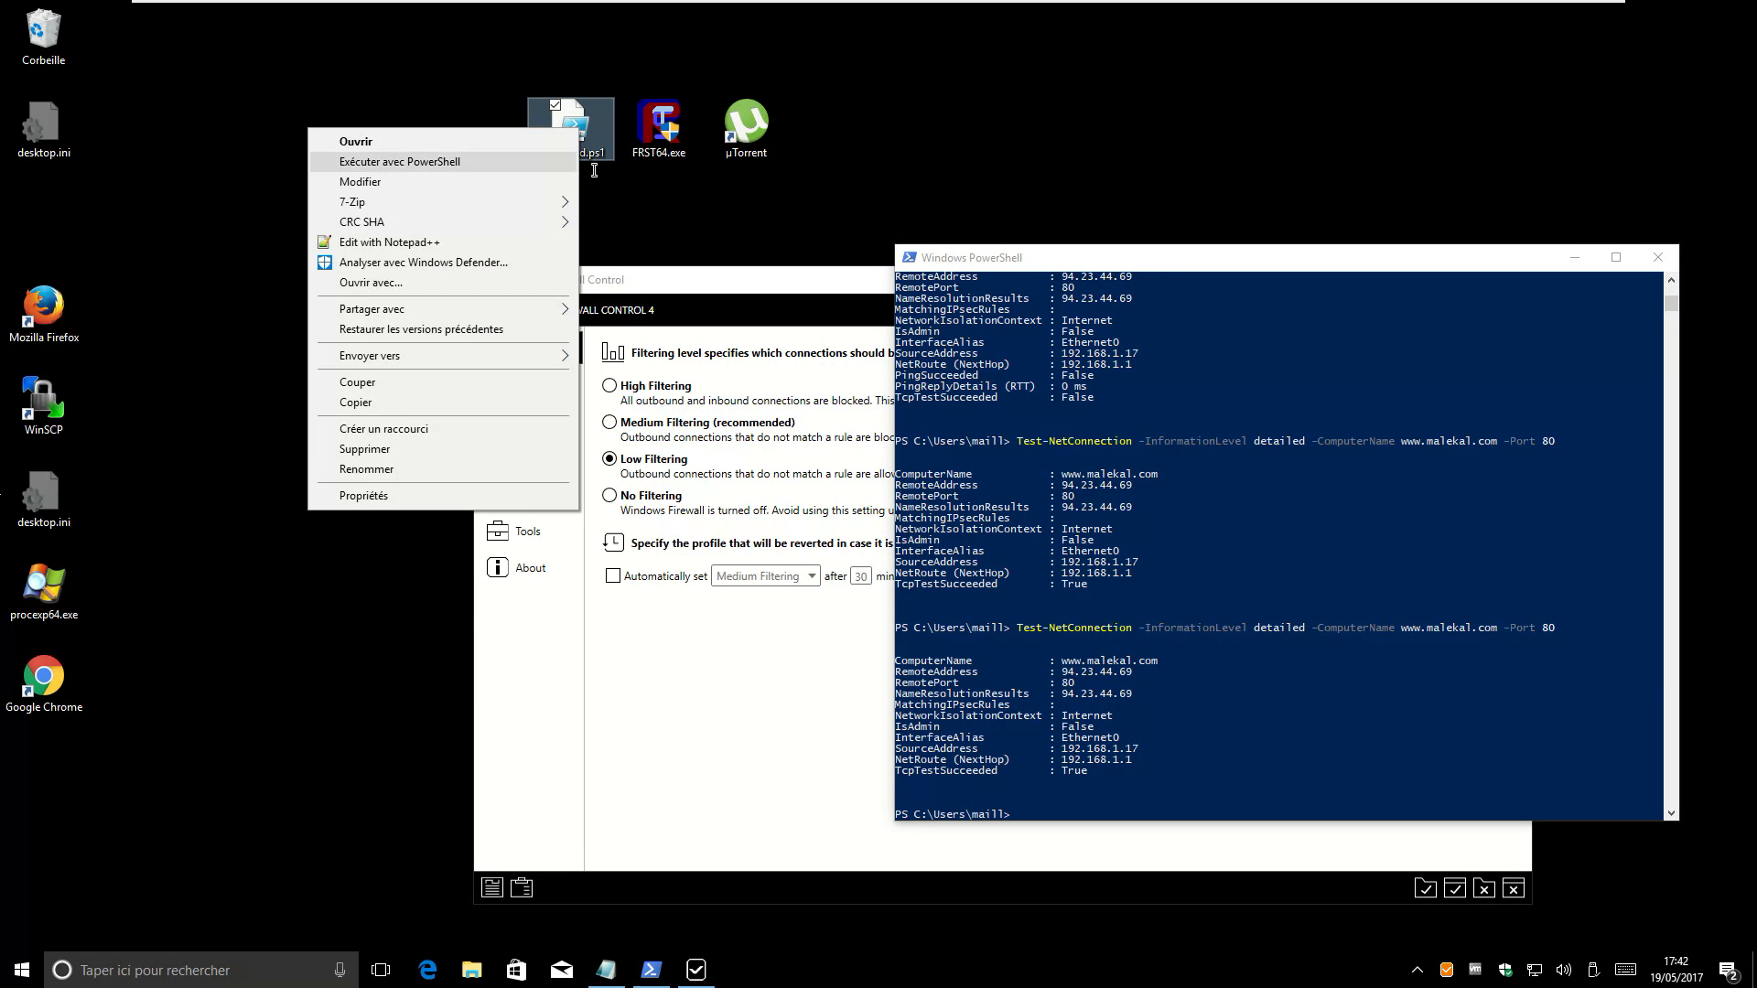
click(539, 181)
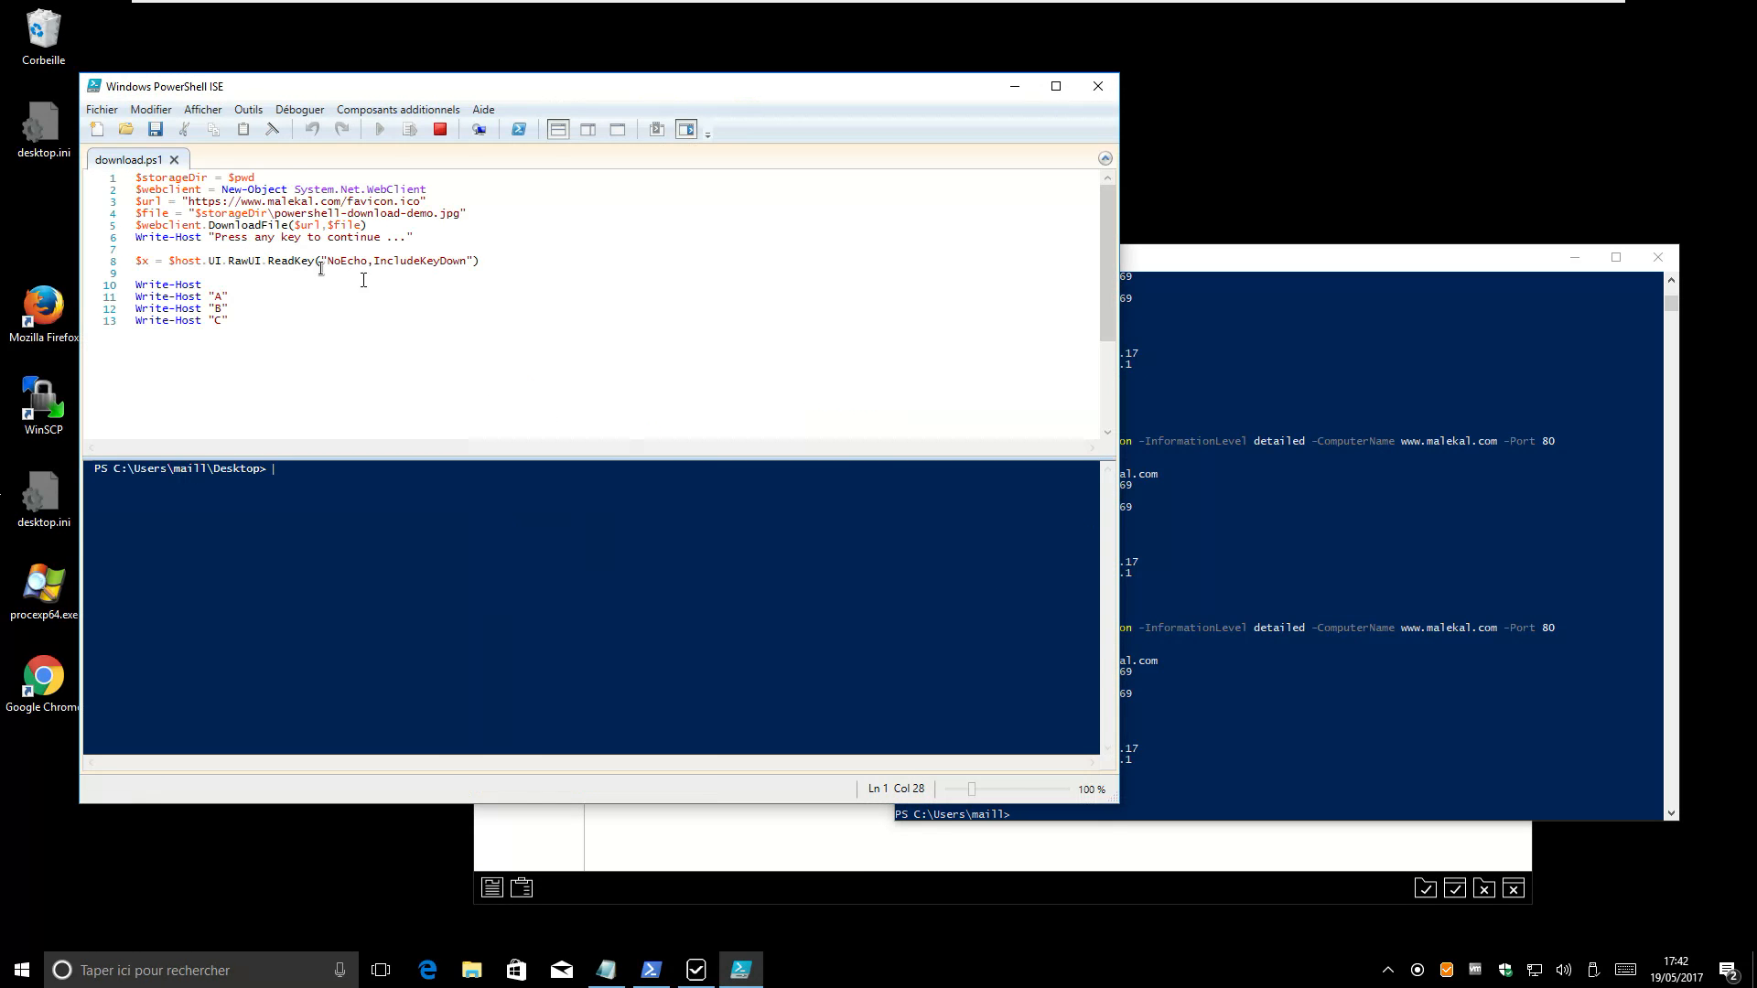
drag(186, 202, 428, 208)
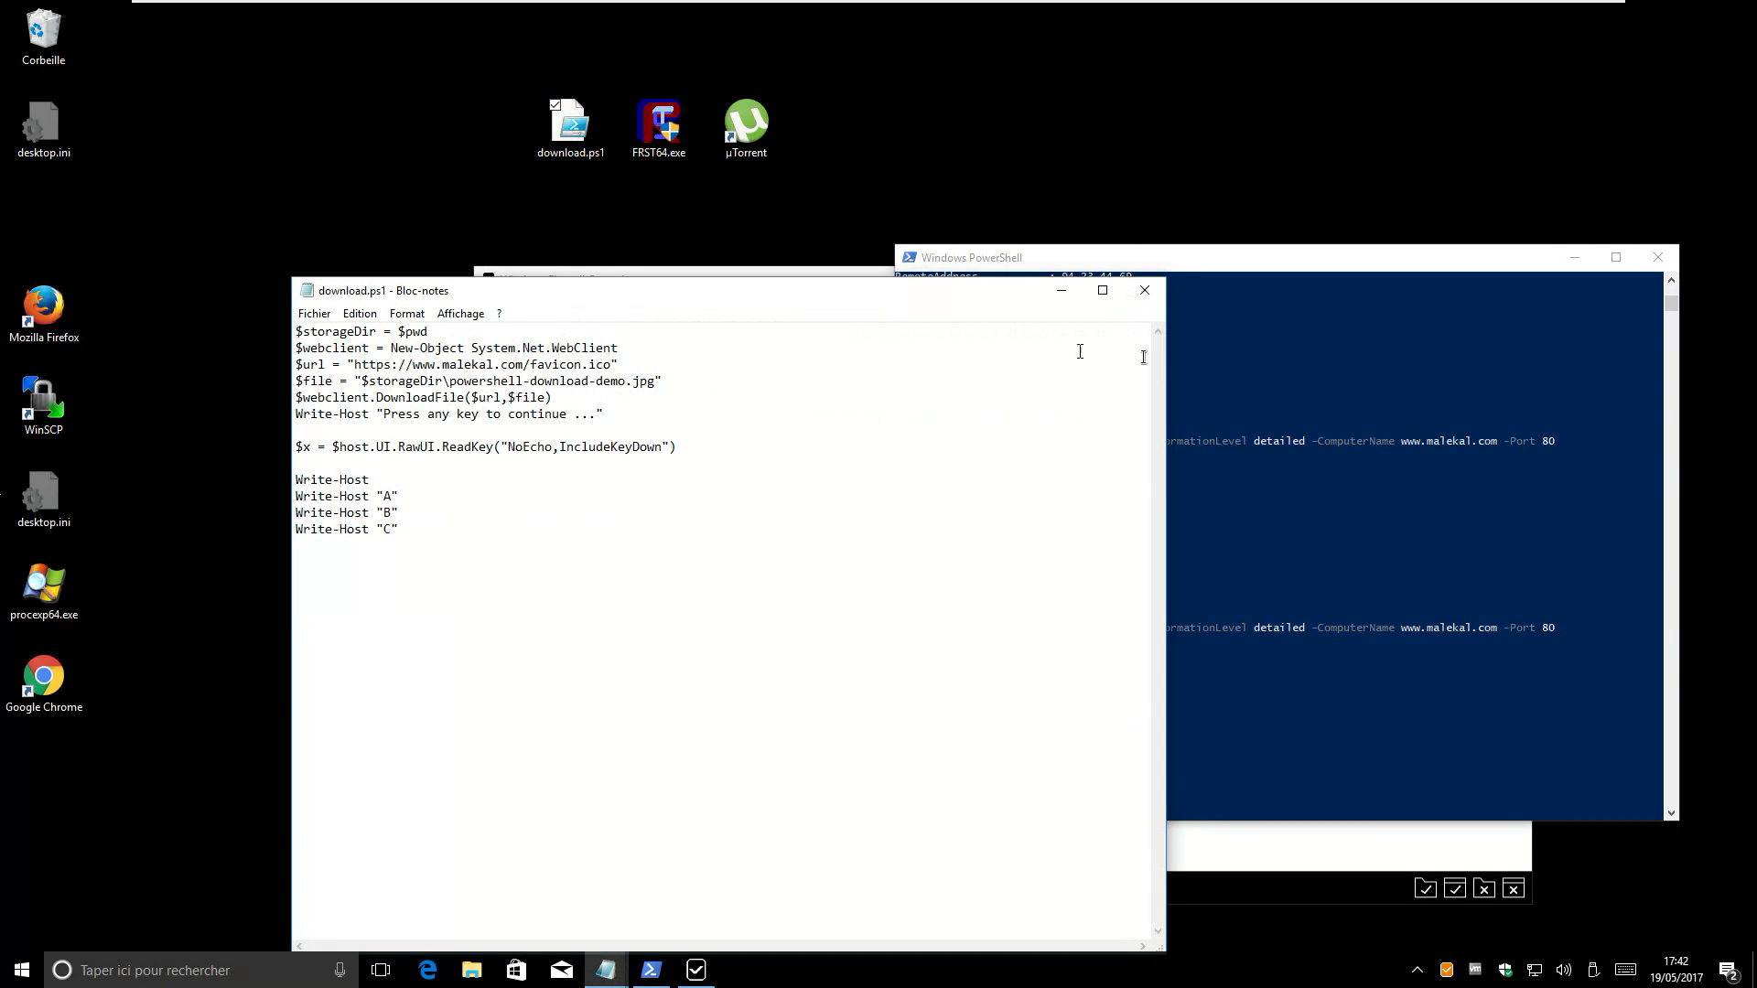
click(1144, 290)
Run download.ps1 with PowerShell, and move the downloaded powershell-download-demo.jpg beside the script on the desktop
right_click(582, 140)
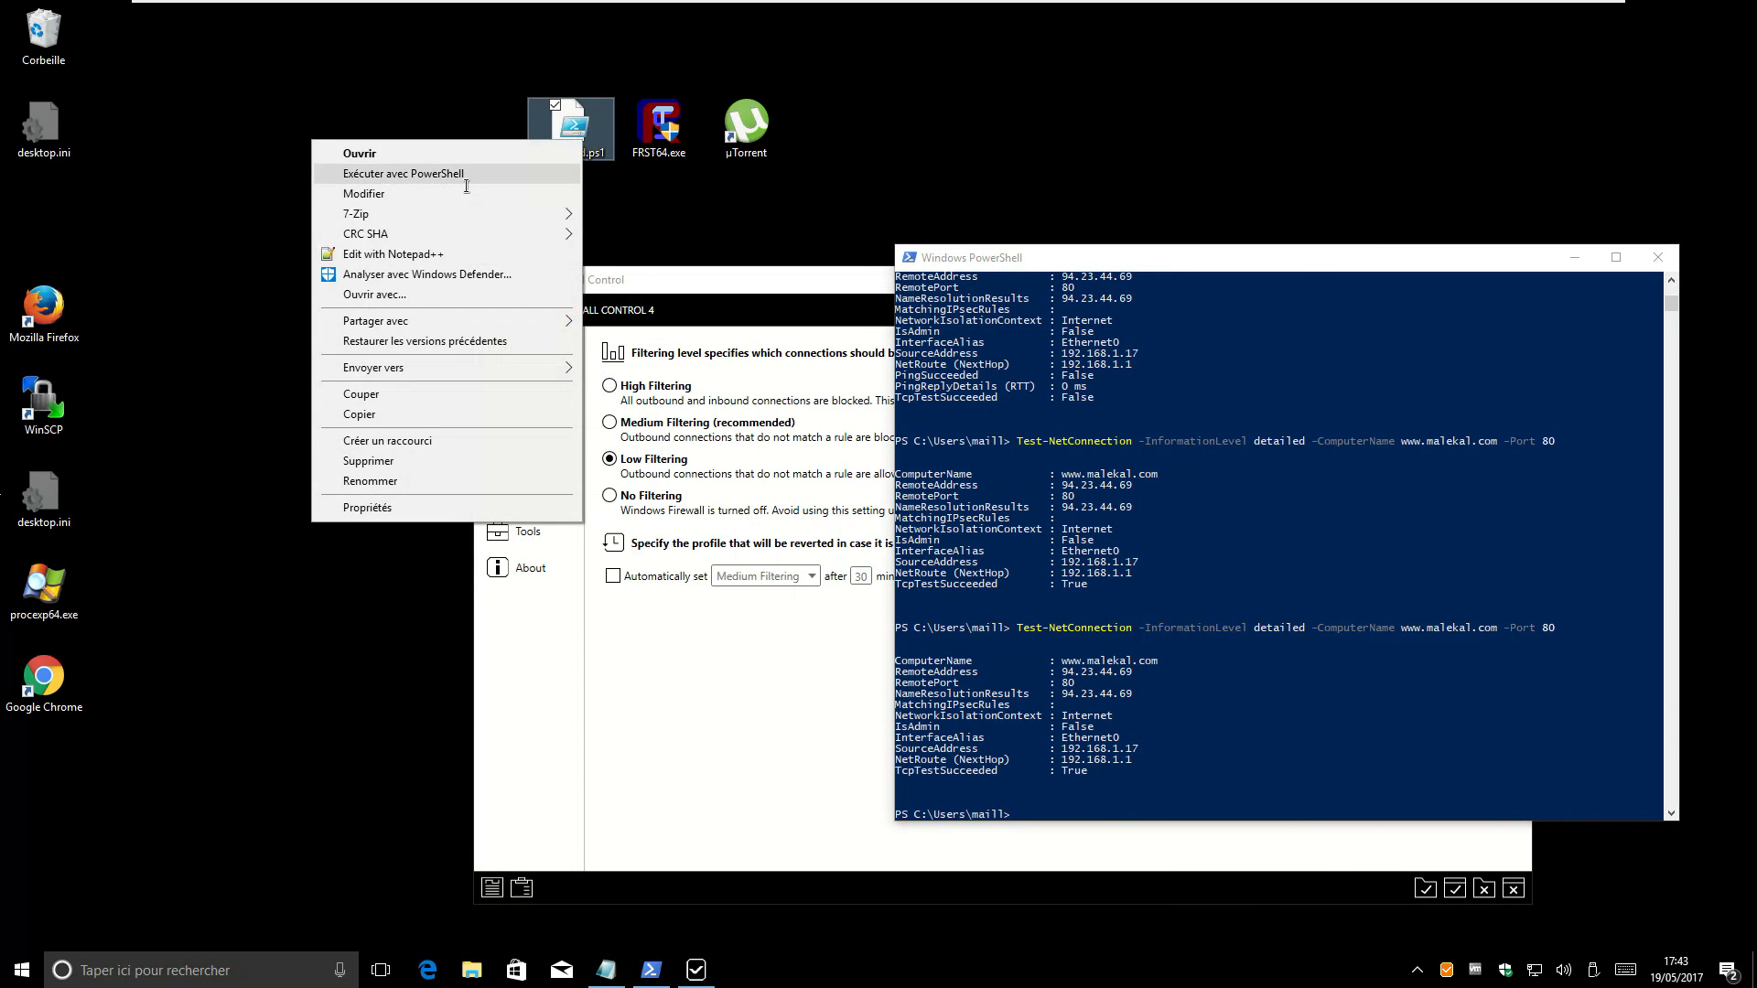
click(426, 173)
drag(413, 205, 793, 245)
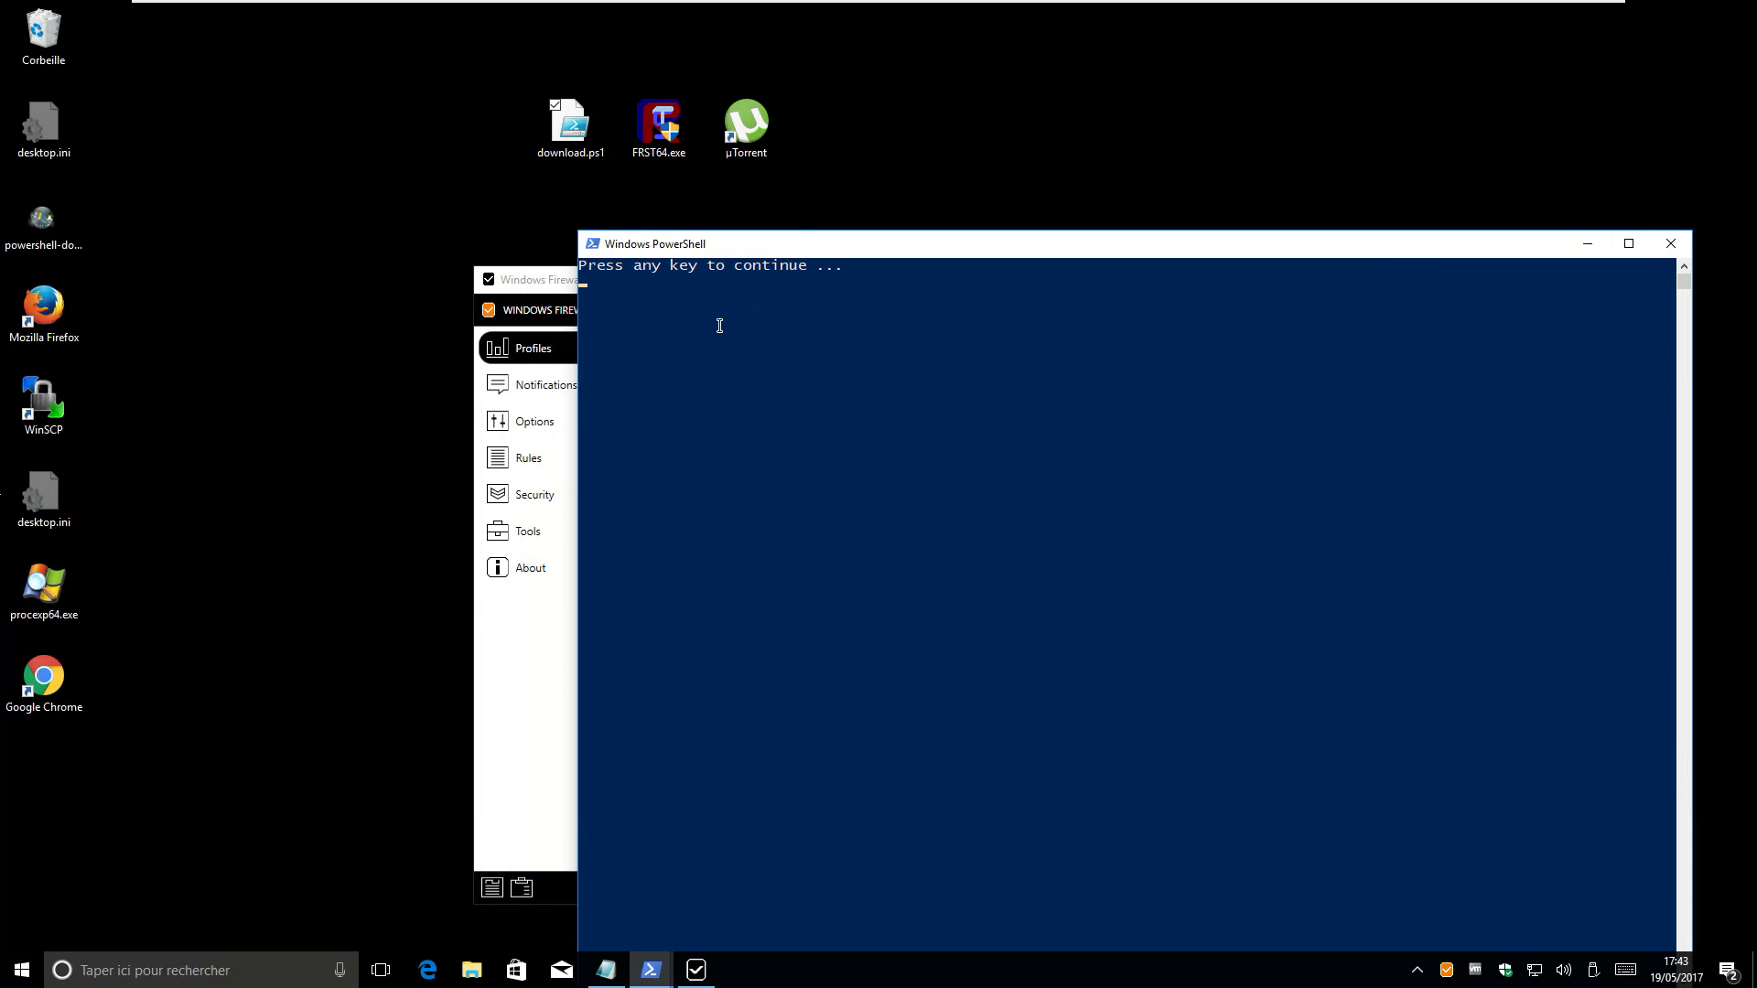
drag(41, 218, 482, 161)
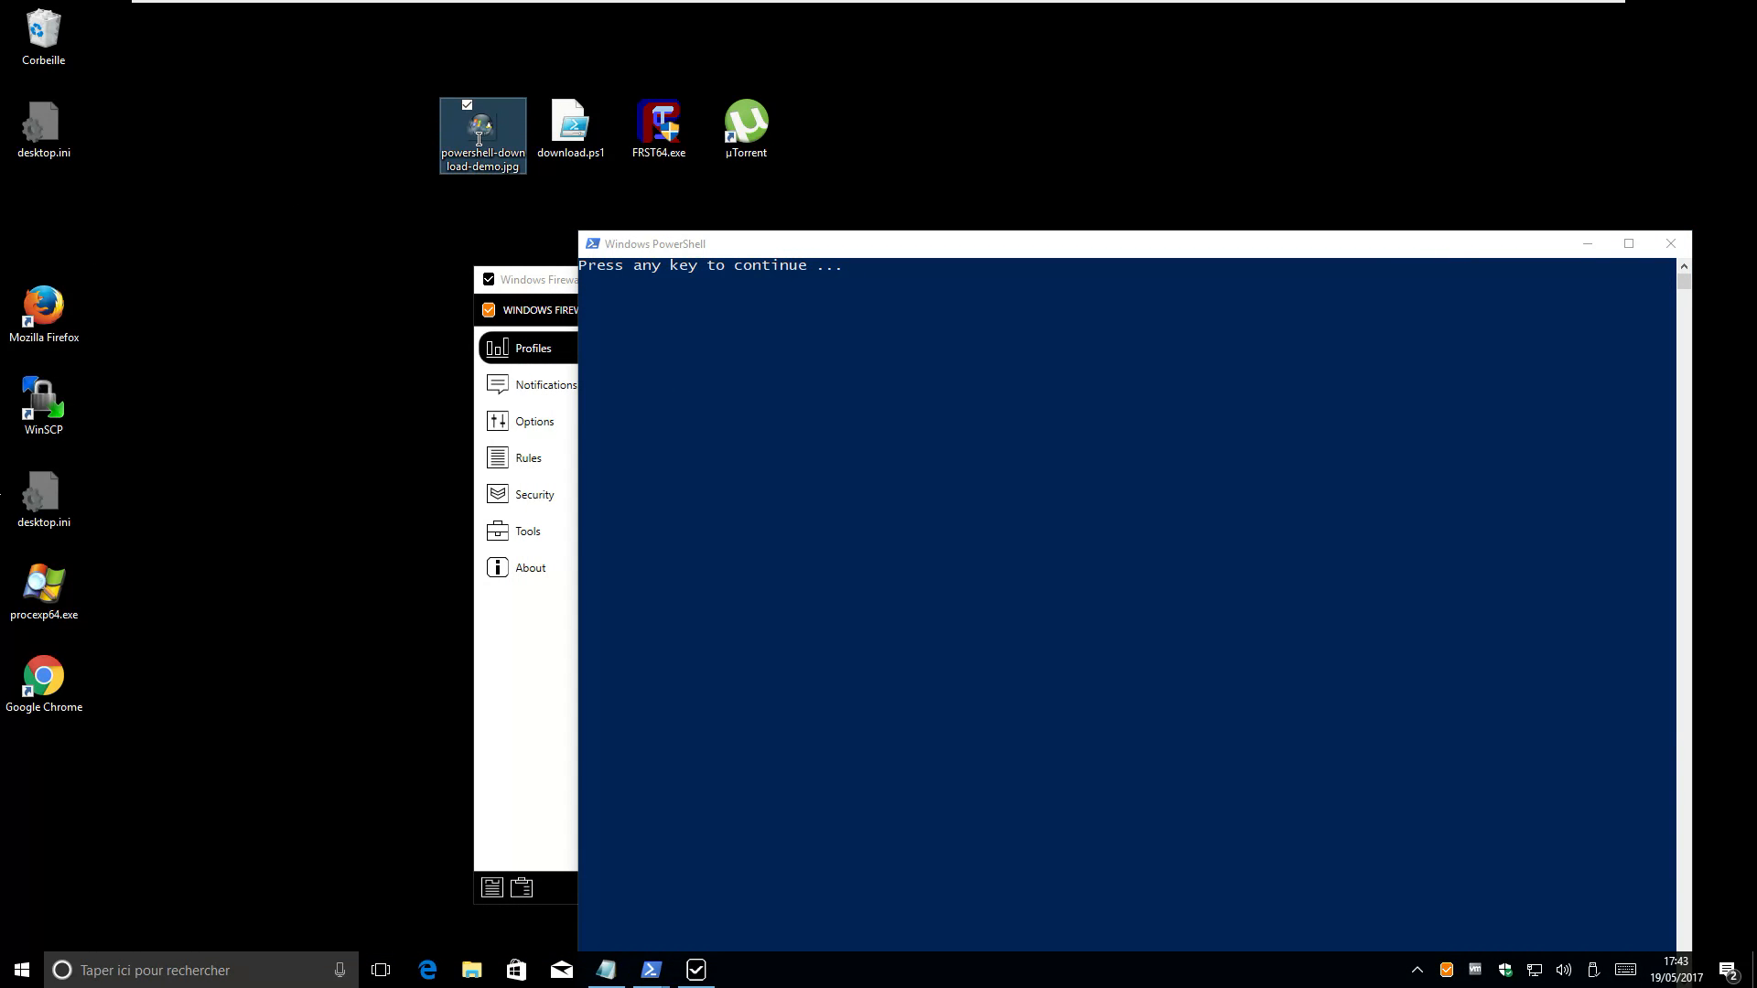
View the downloaded powershell-download-demo.jpg in Photos, and close the viewer
click(660, 370)
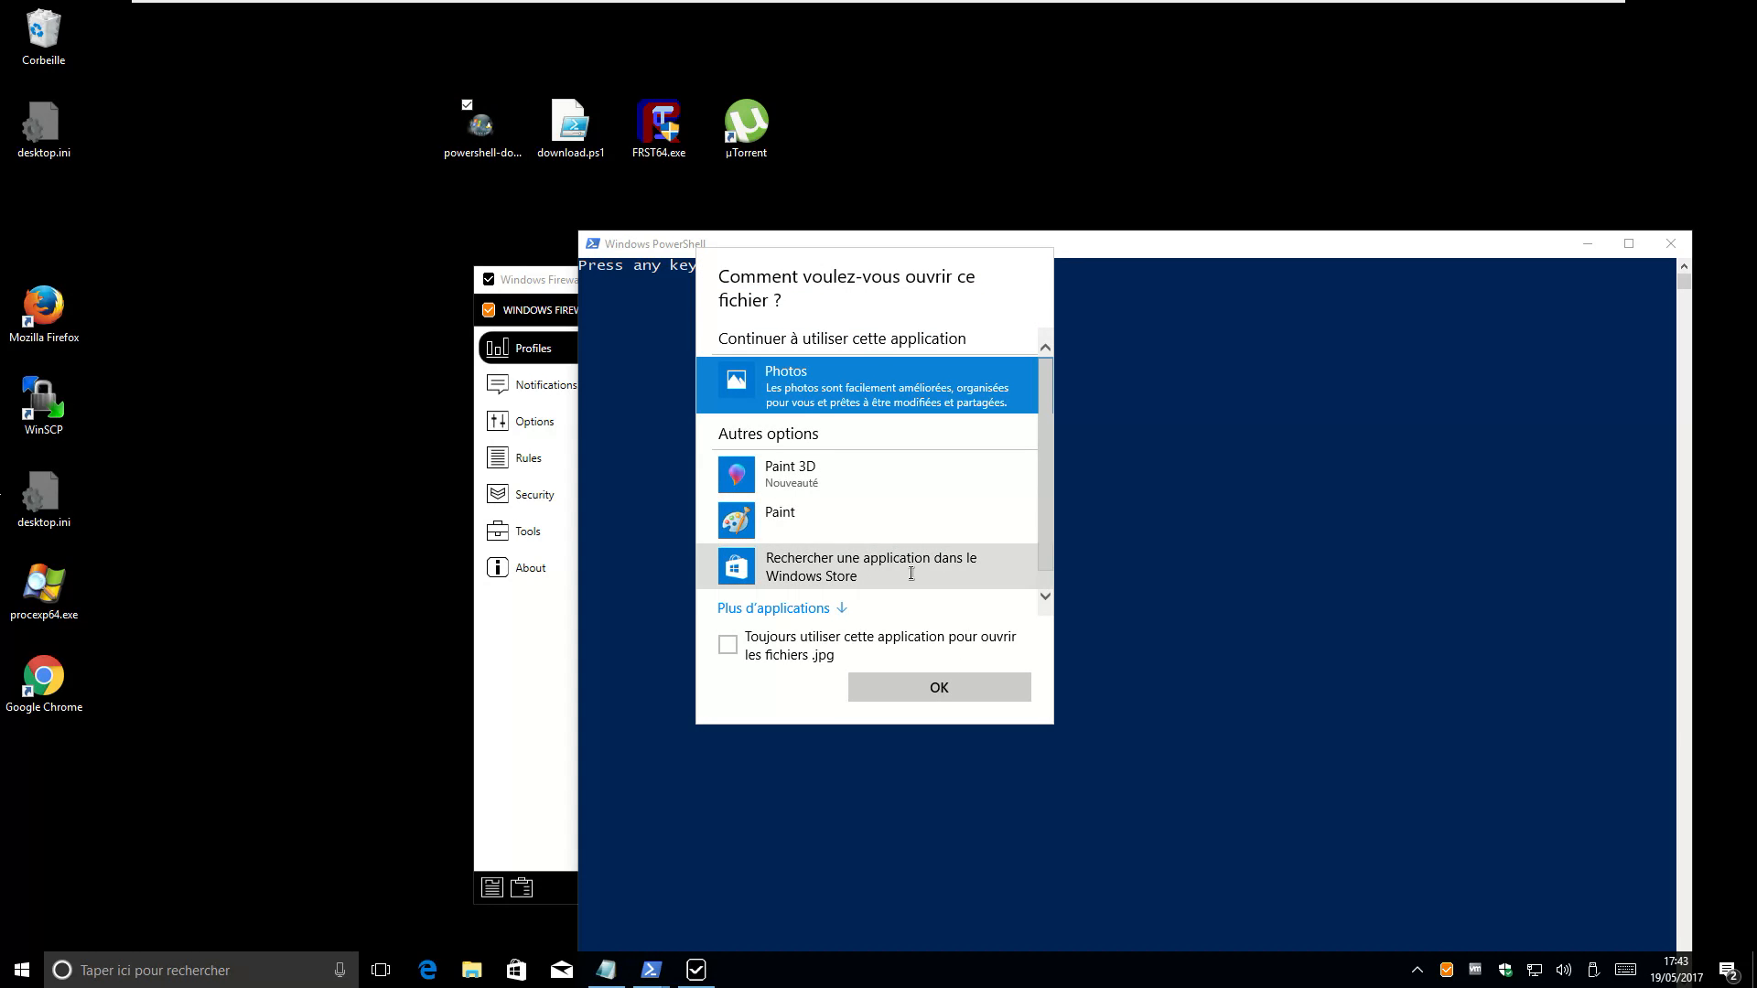
click(859, 480)
click(869, 386)
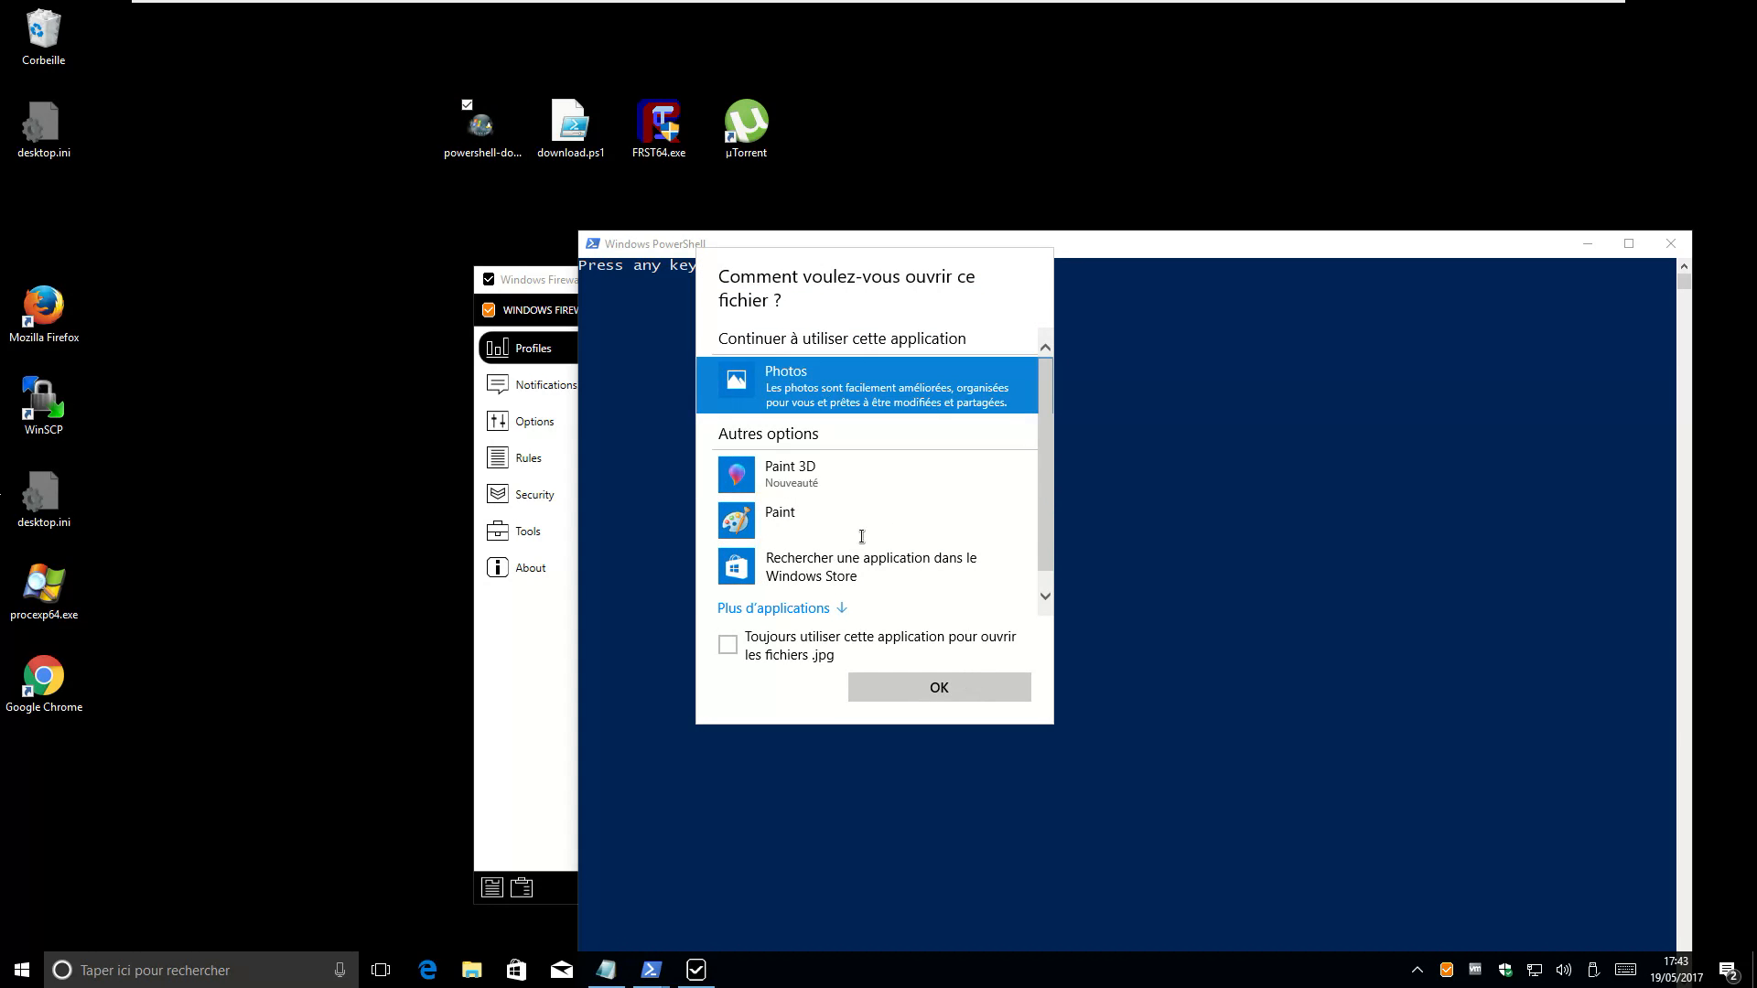
click(956, 687)
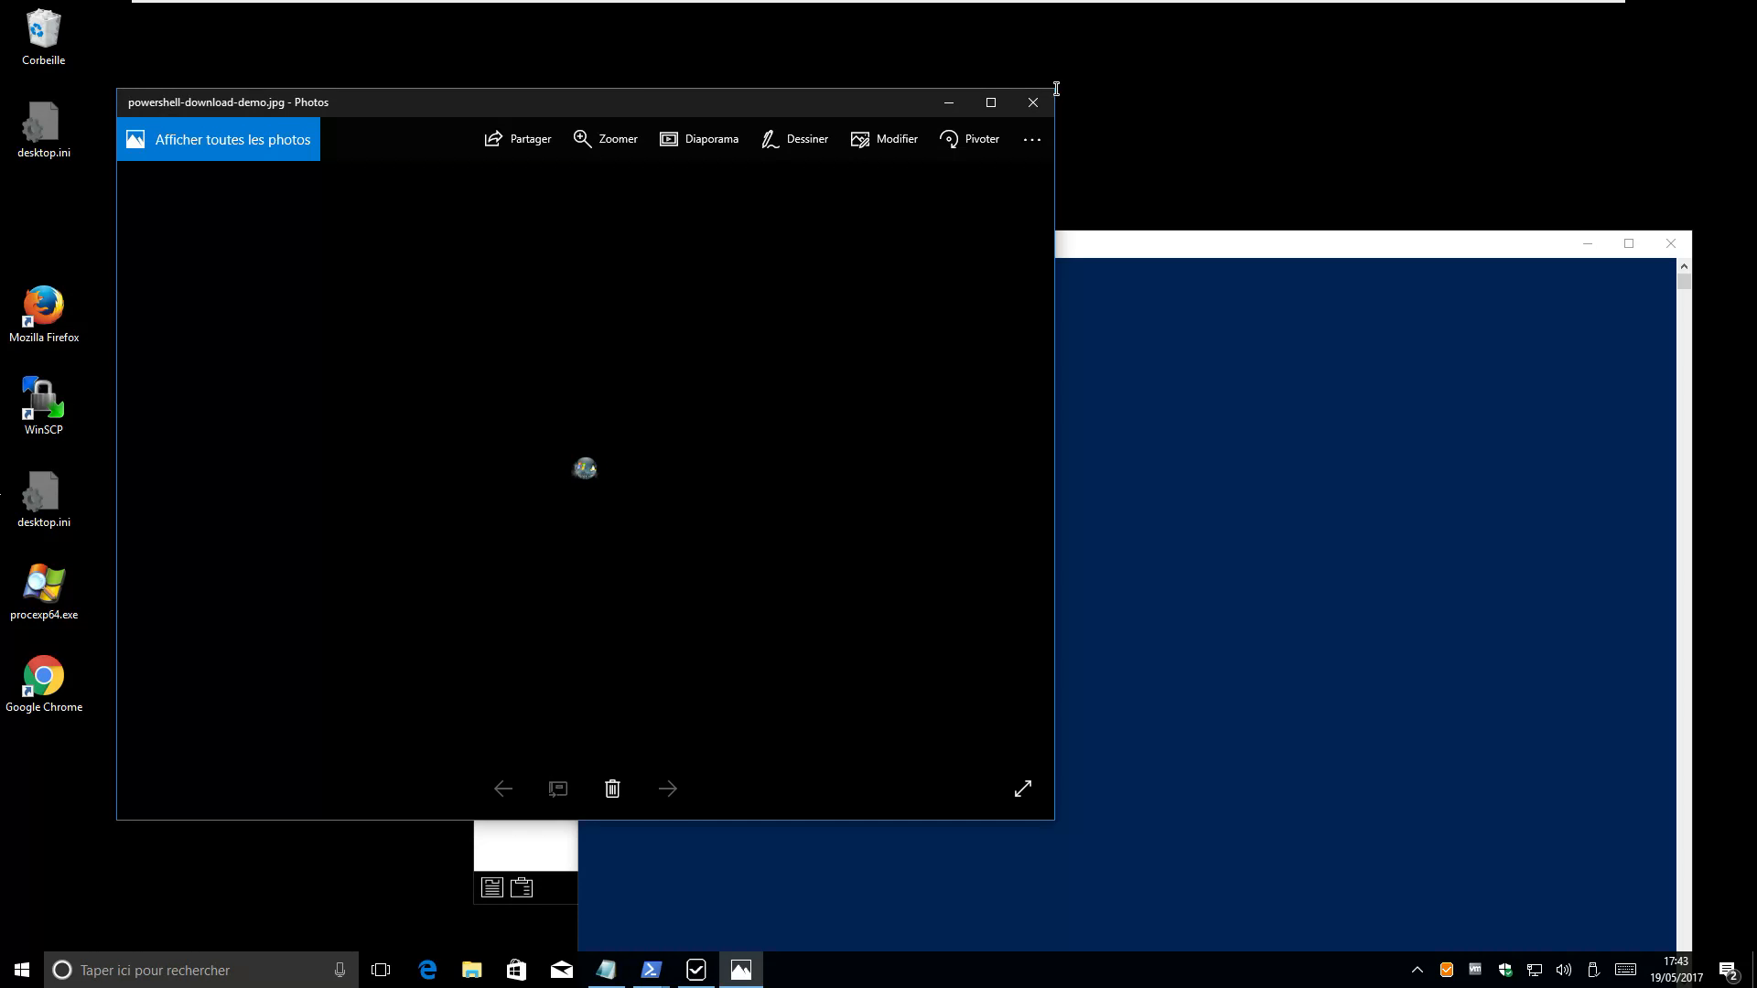
click(1032, 102)
Close the script's PowerShell window and the PowerShell window used for the connection tests
drag(1118, 247, 759, 246)
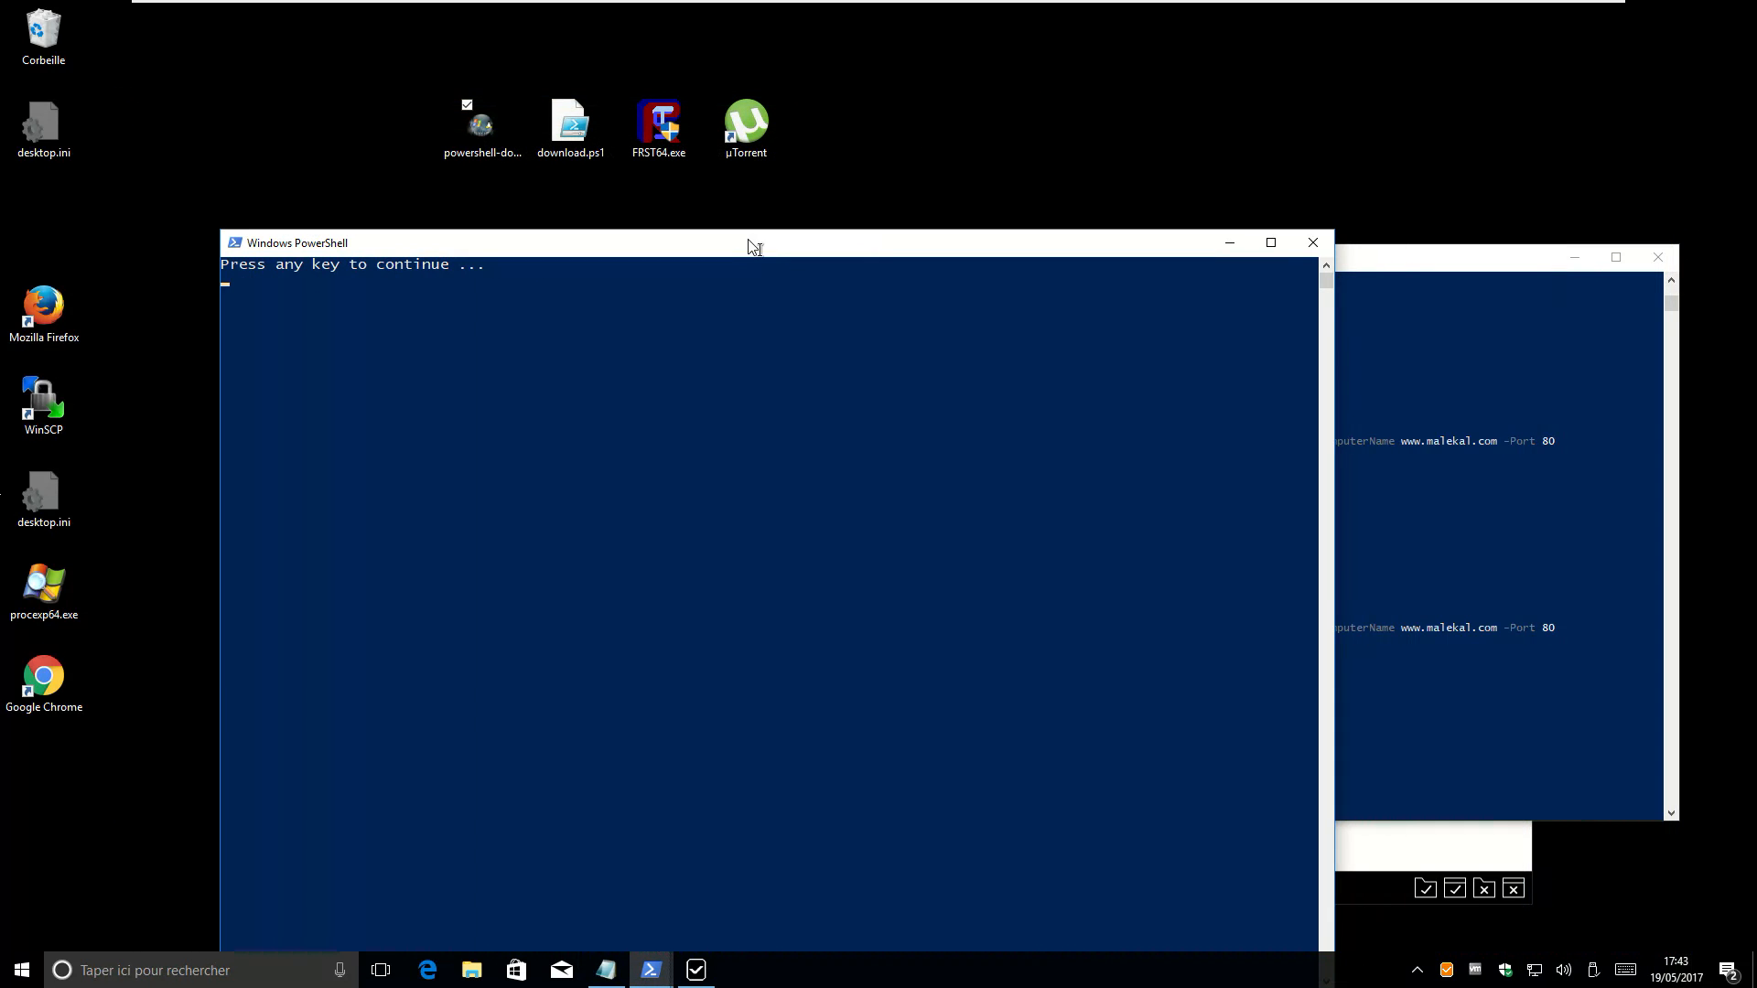
click(1311, 243)
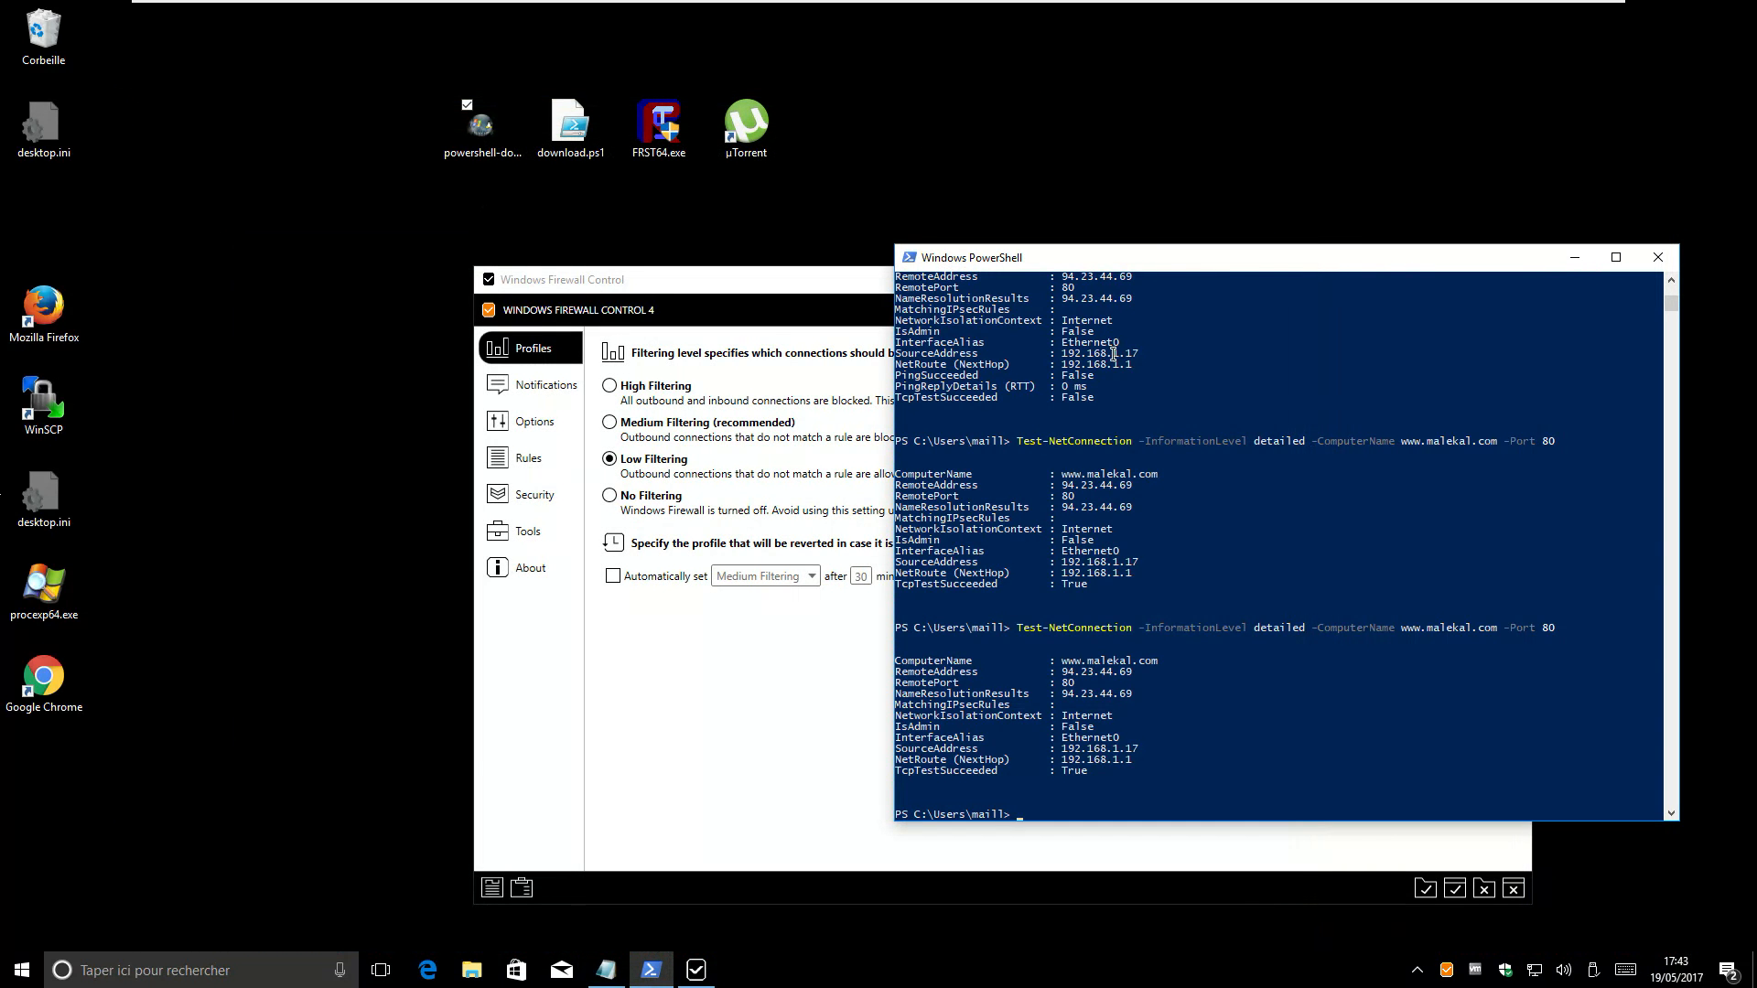
drag(1627, 271, 1047, 253)
click(1077, 239)
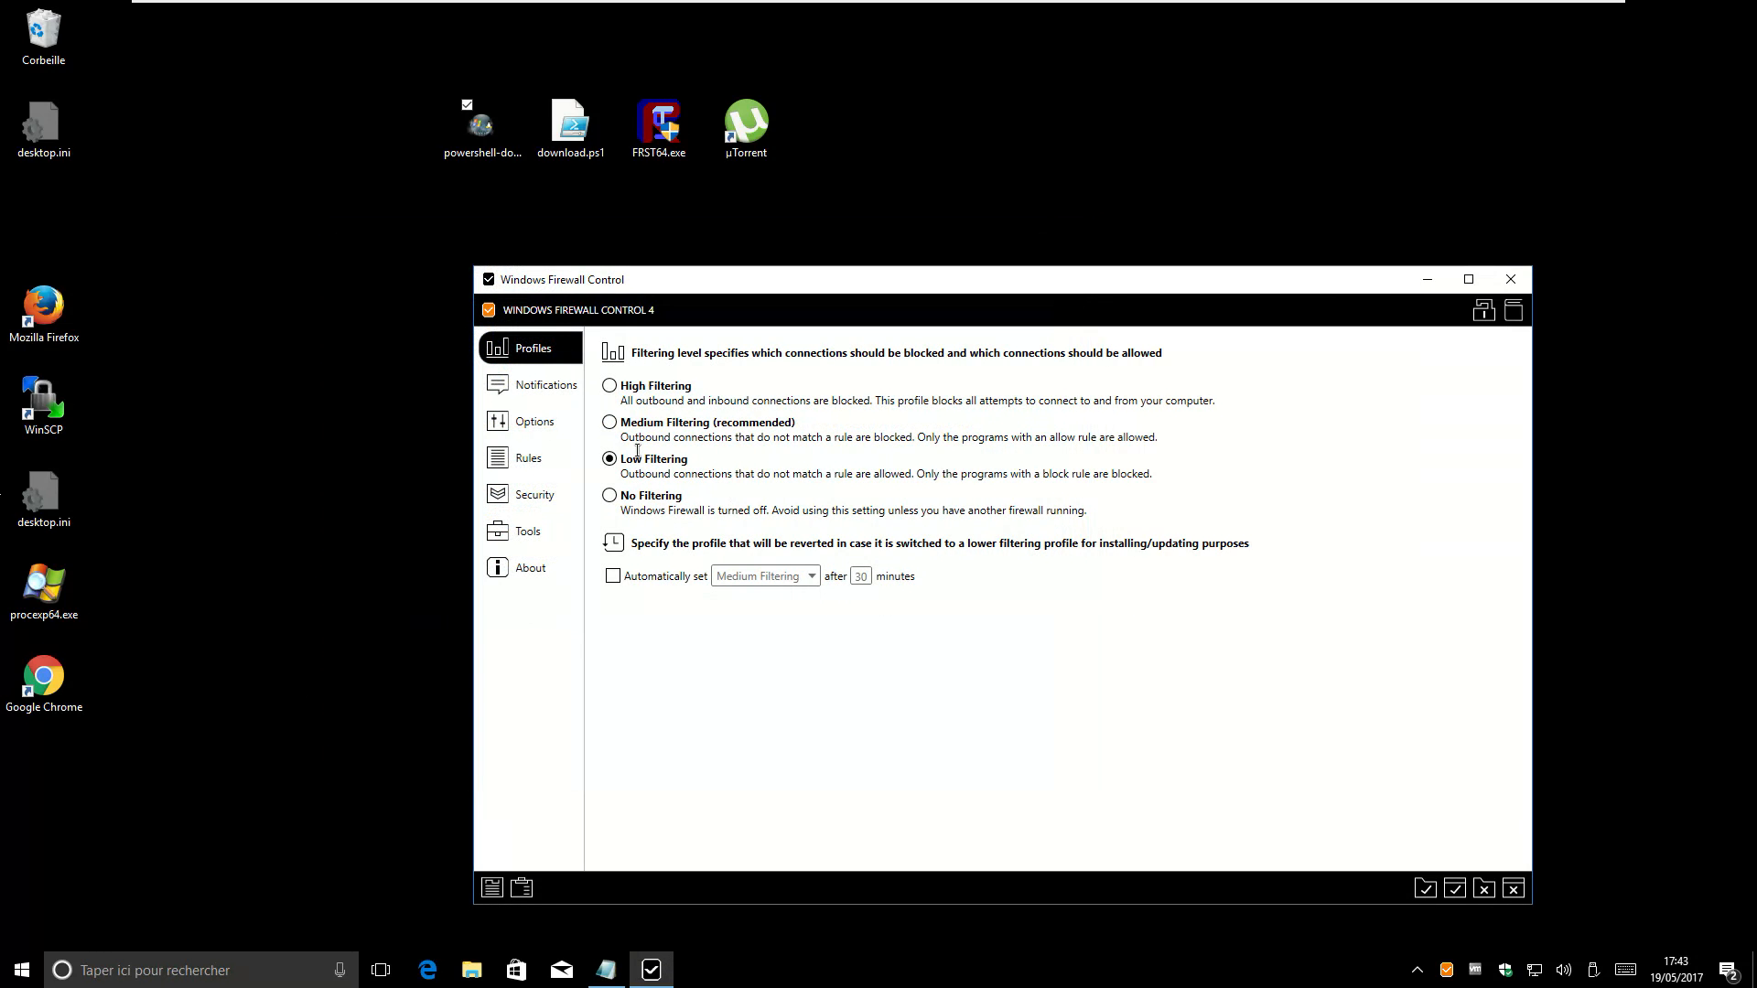
Start a new block rule by browsing for a program, and go to the Windows\System32 folder on the local disk
click(1494, 898)
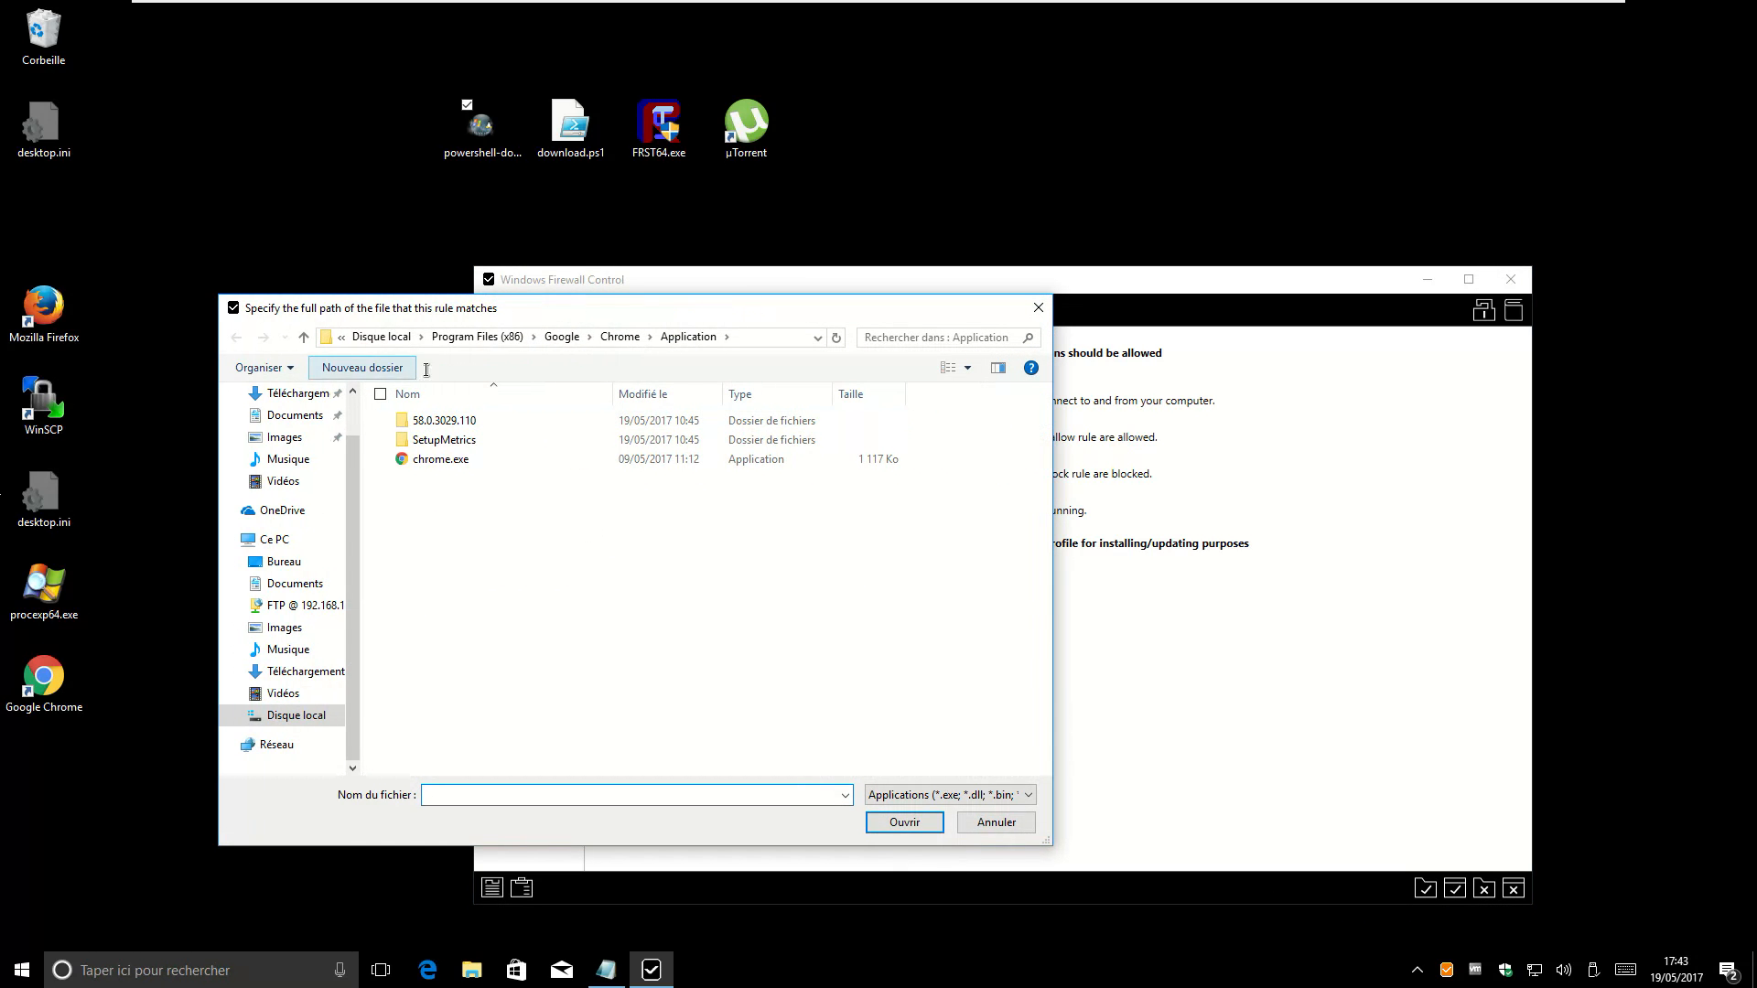
click(382, 338)
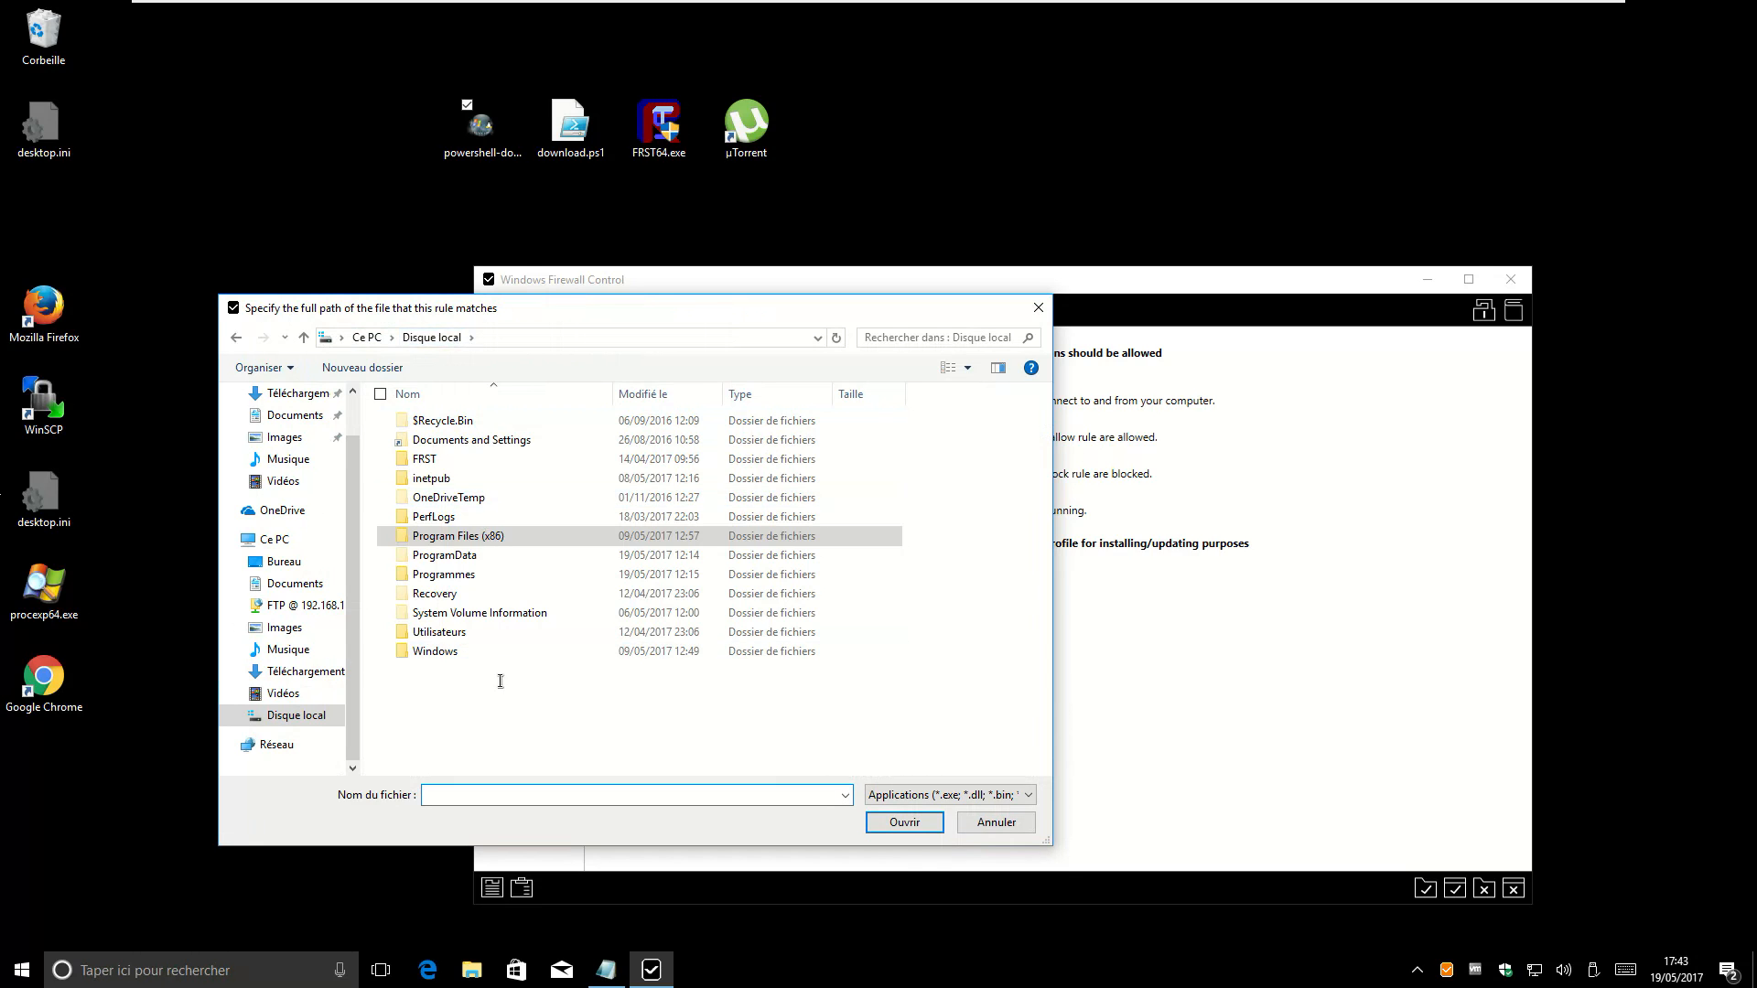
double_click(435, 652)
scroll(484, 676, down, 15)
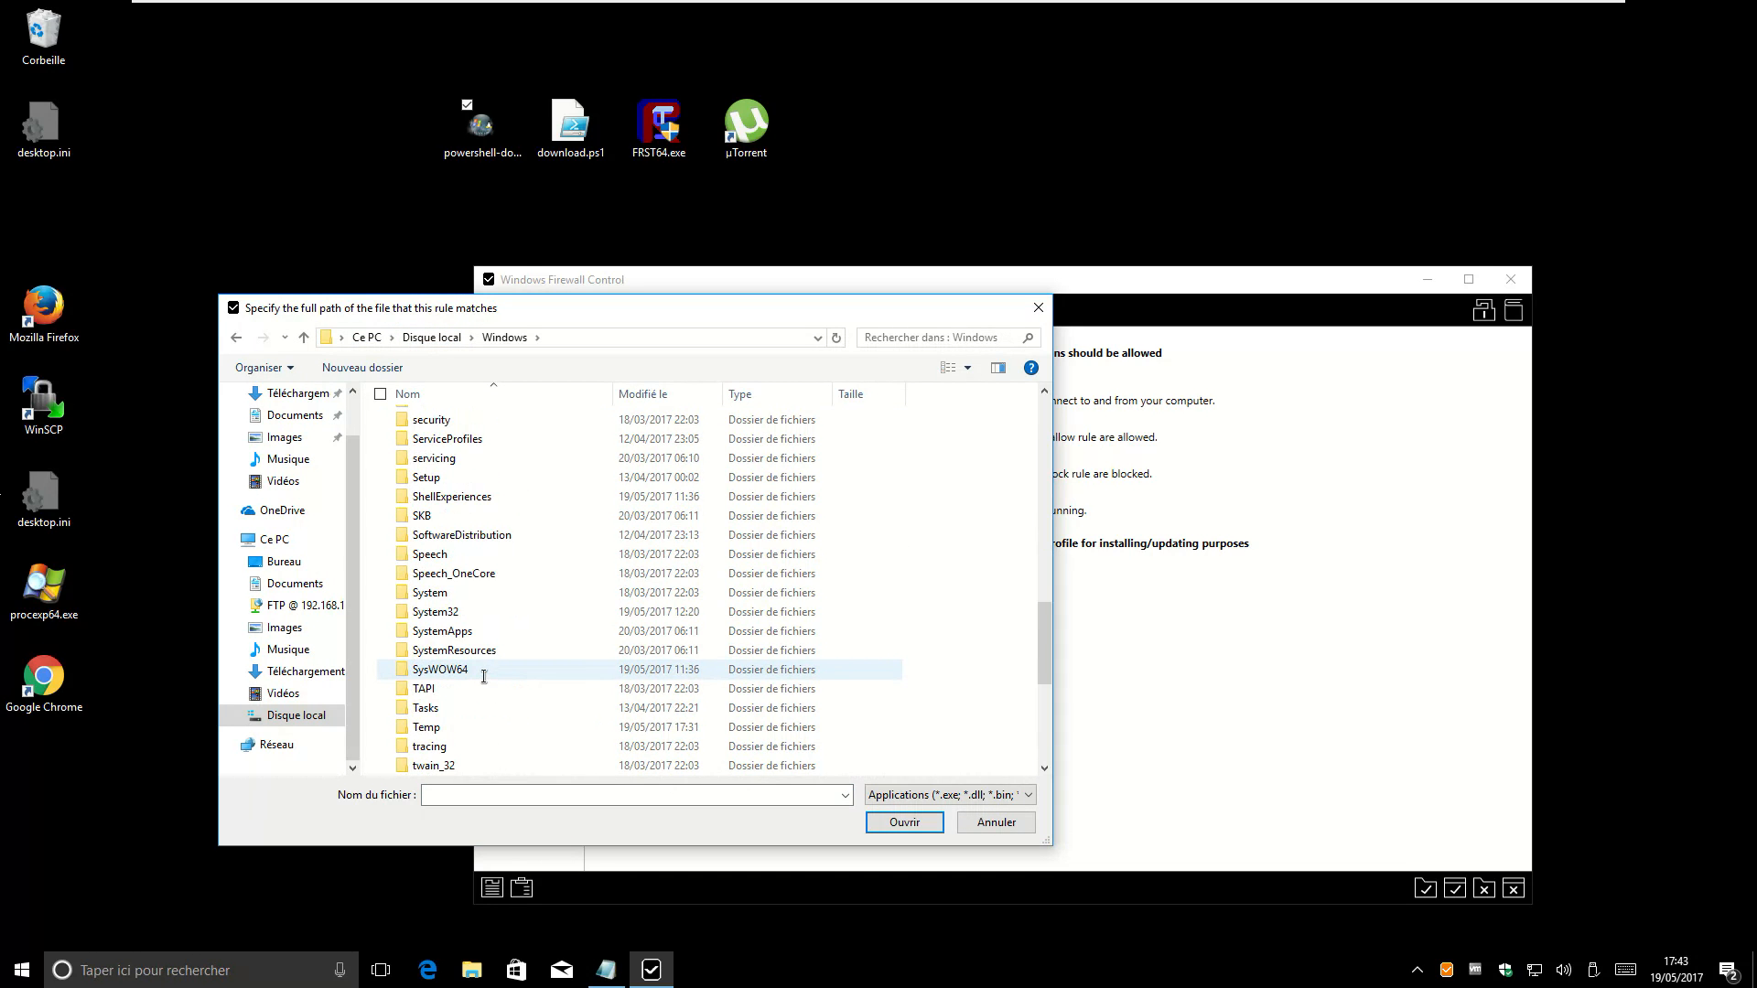
scroll(484, 677, down, 2)
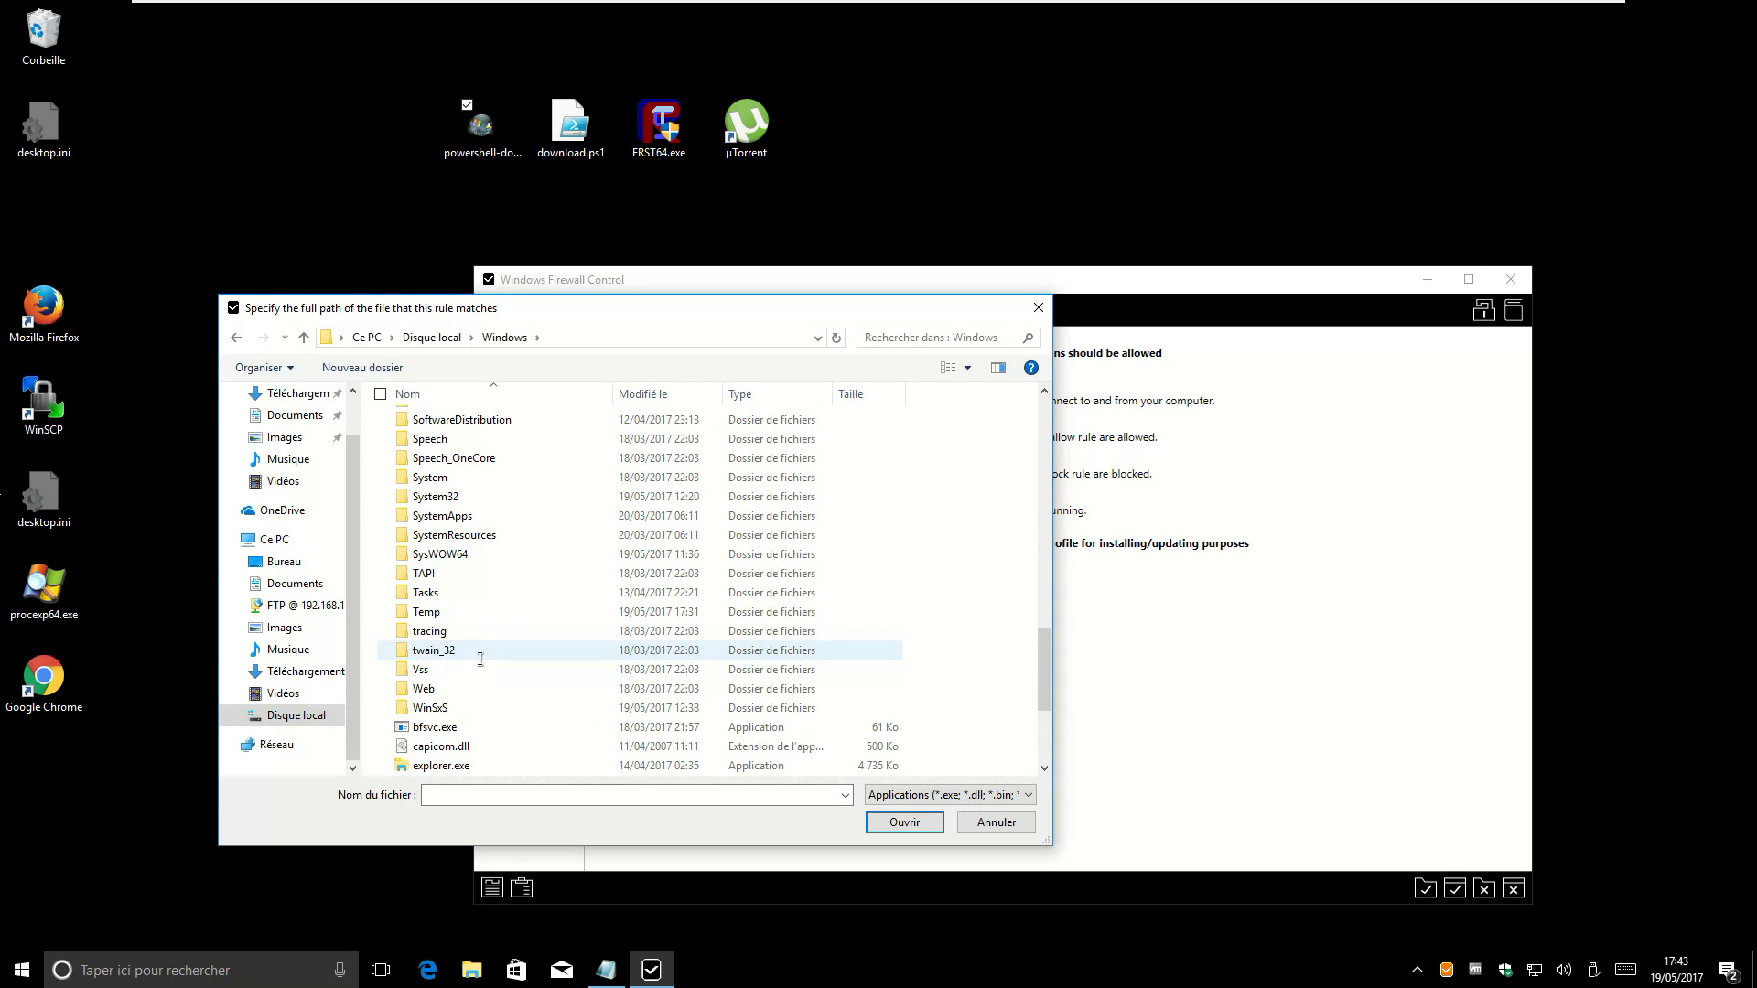
click(470, 502)
double_click(470, 501)
Choose powershell.exe in System32\WindowsPowerShell\v1.0 as the program to block, and create the rule
scroll(482, 678, down, 18)
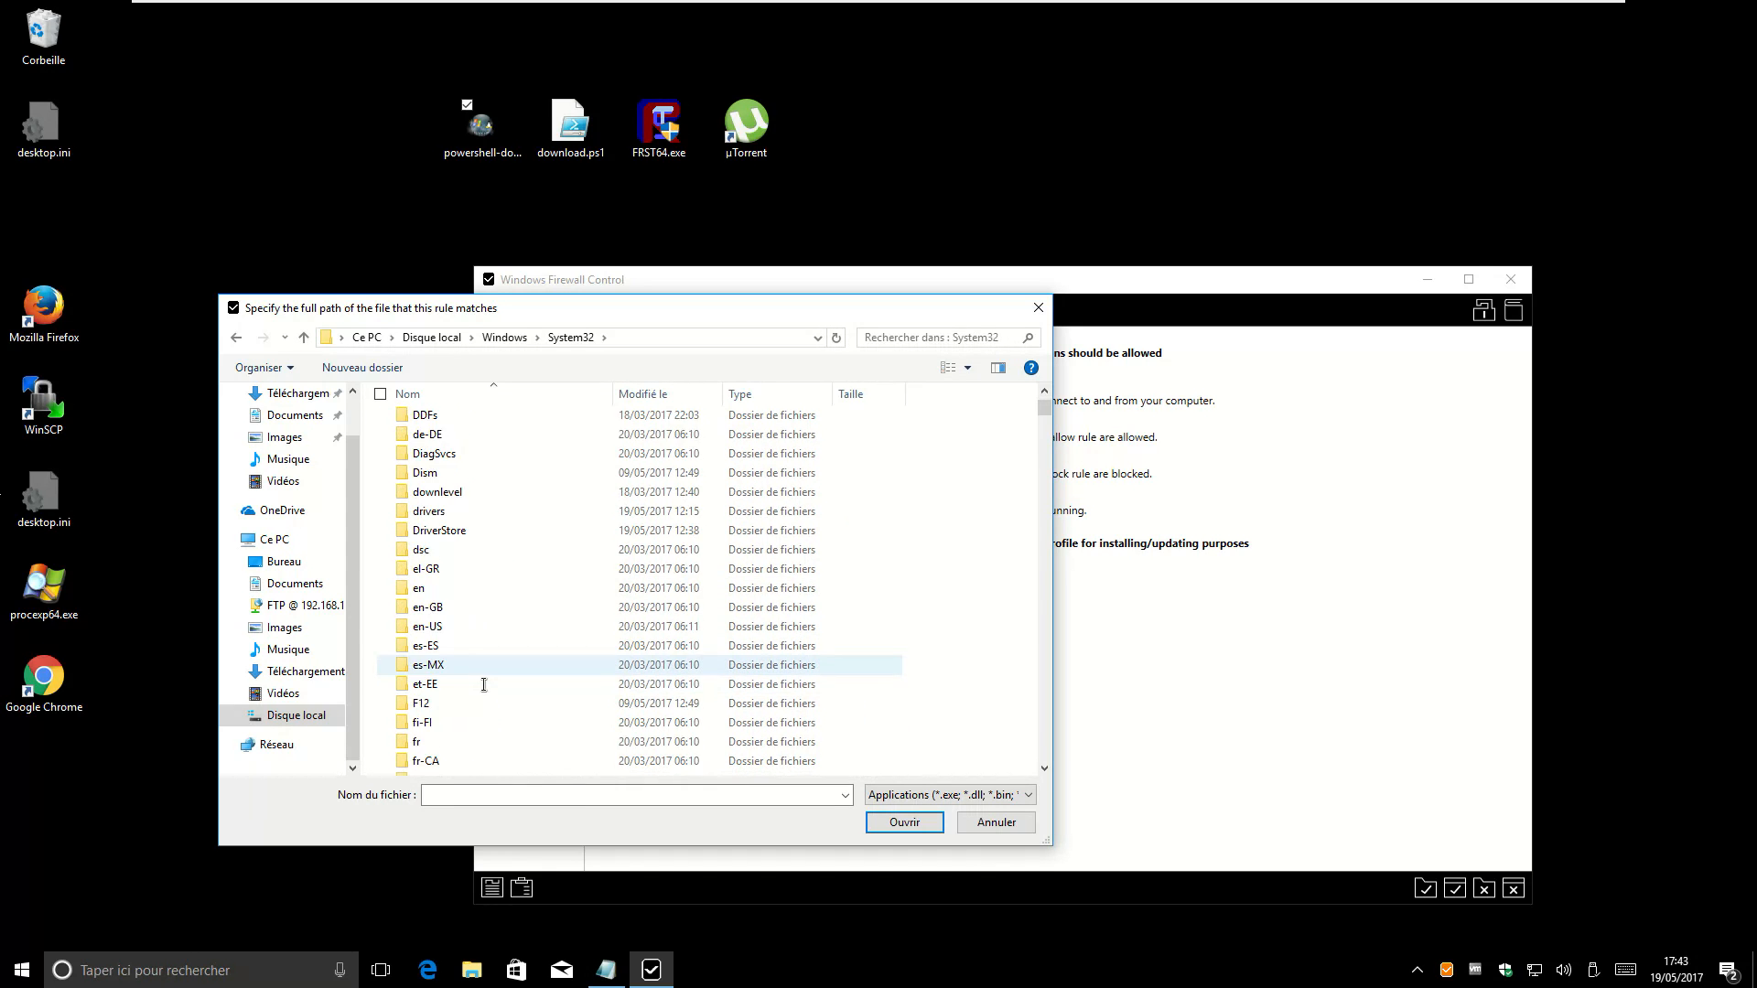
scroll(484, 681, down, 6)
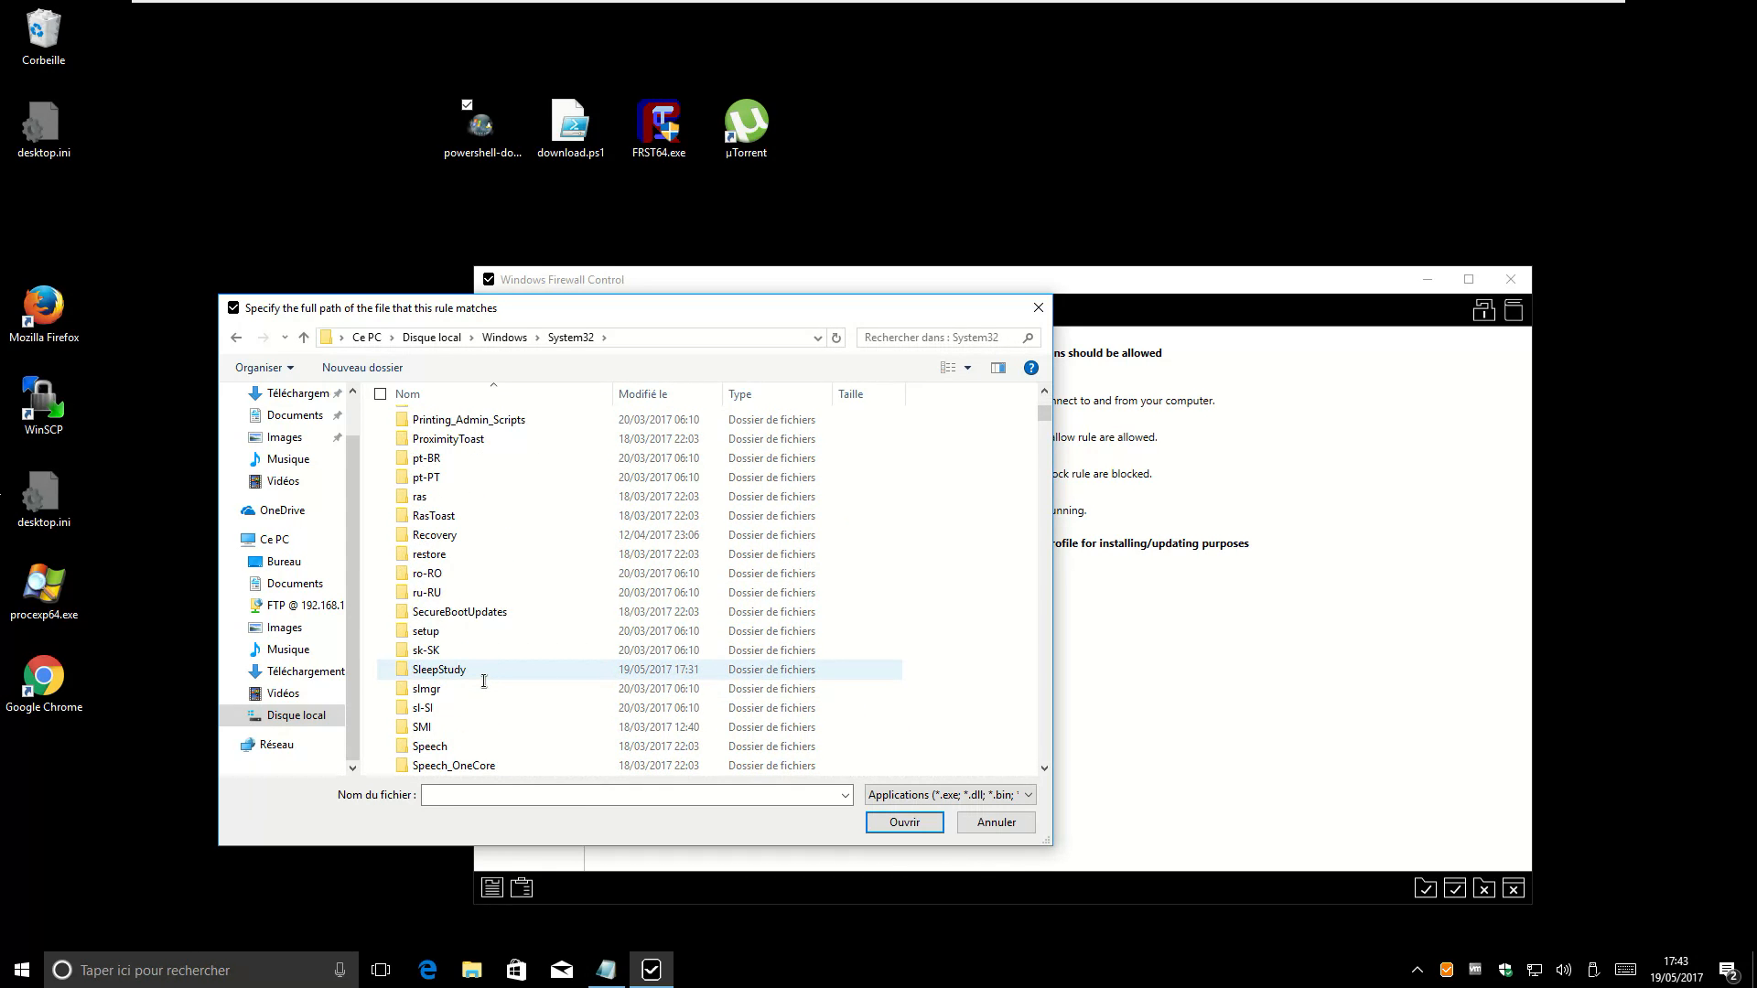
scroll(484, 681, down, 8)
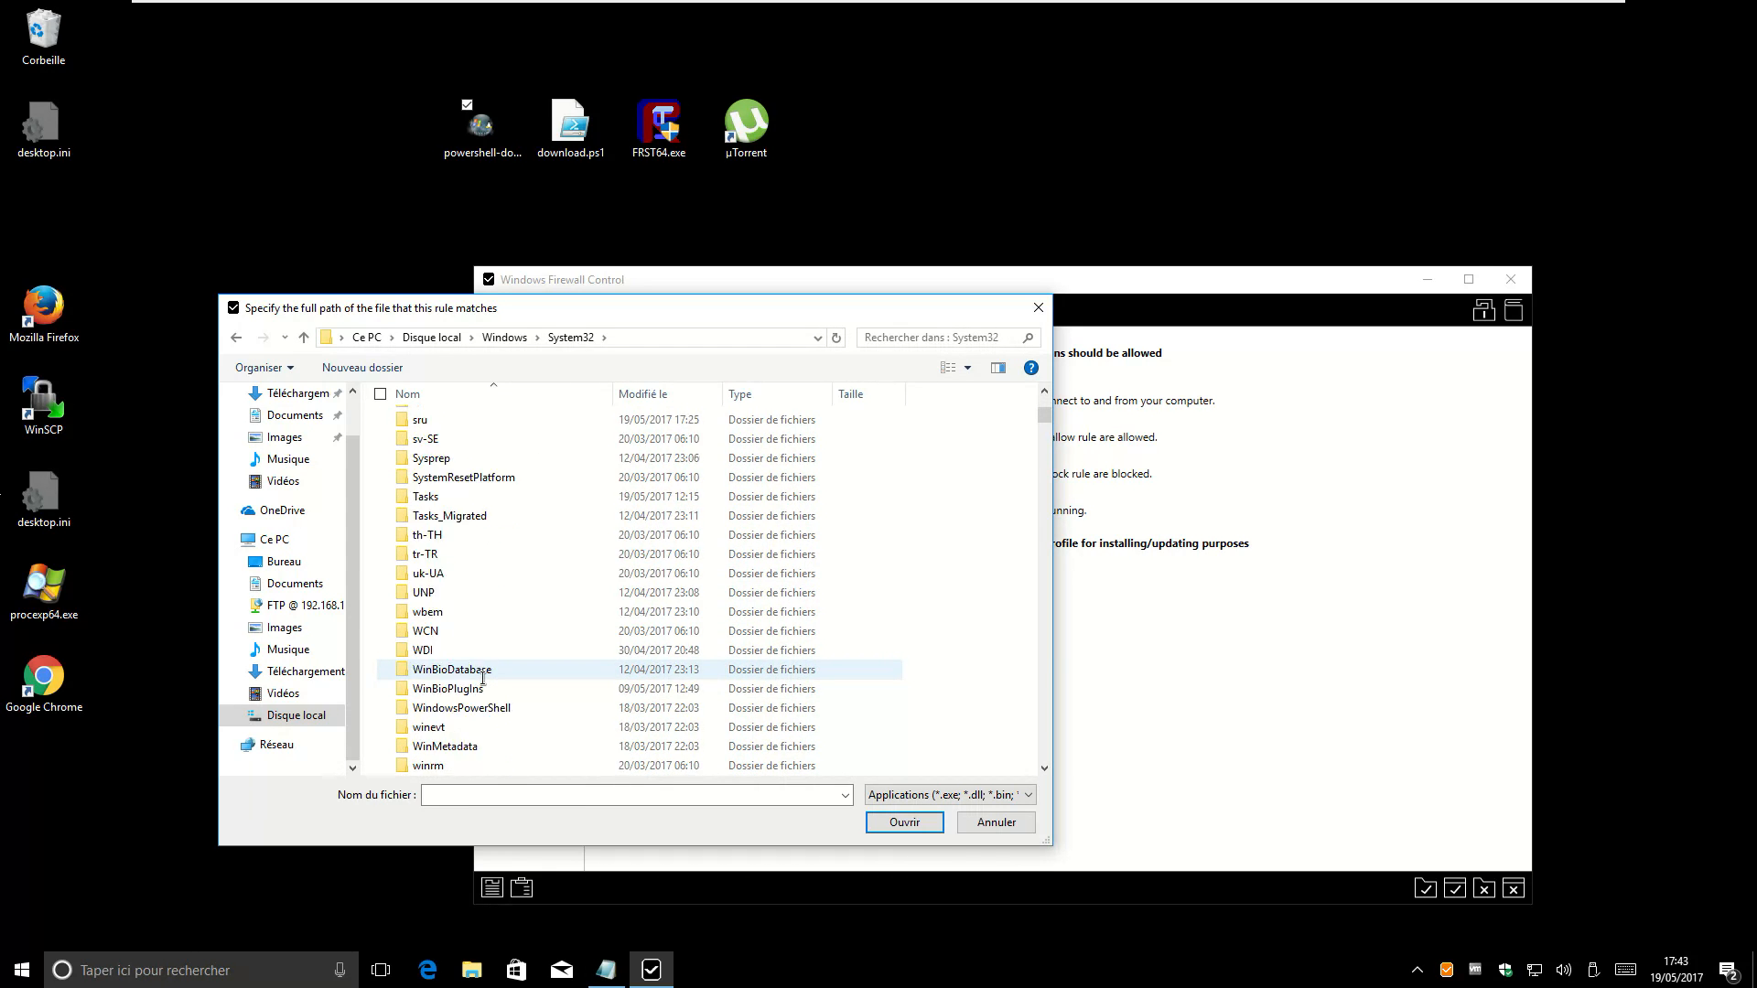
scroll(483, 678, down, 1)
double_click(462, 650)
double_click(430, 420)
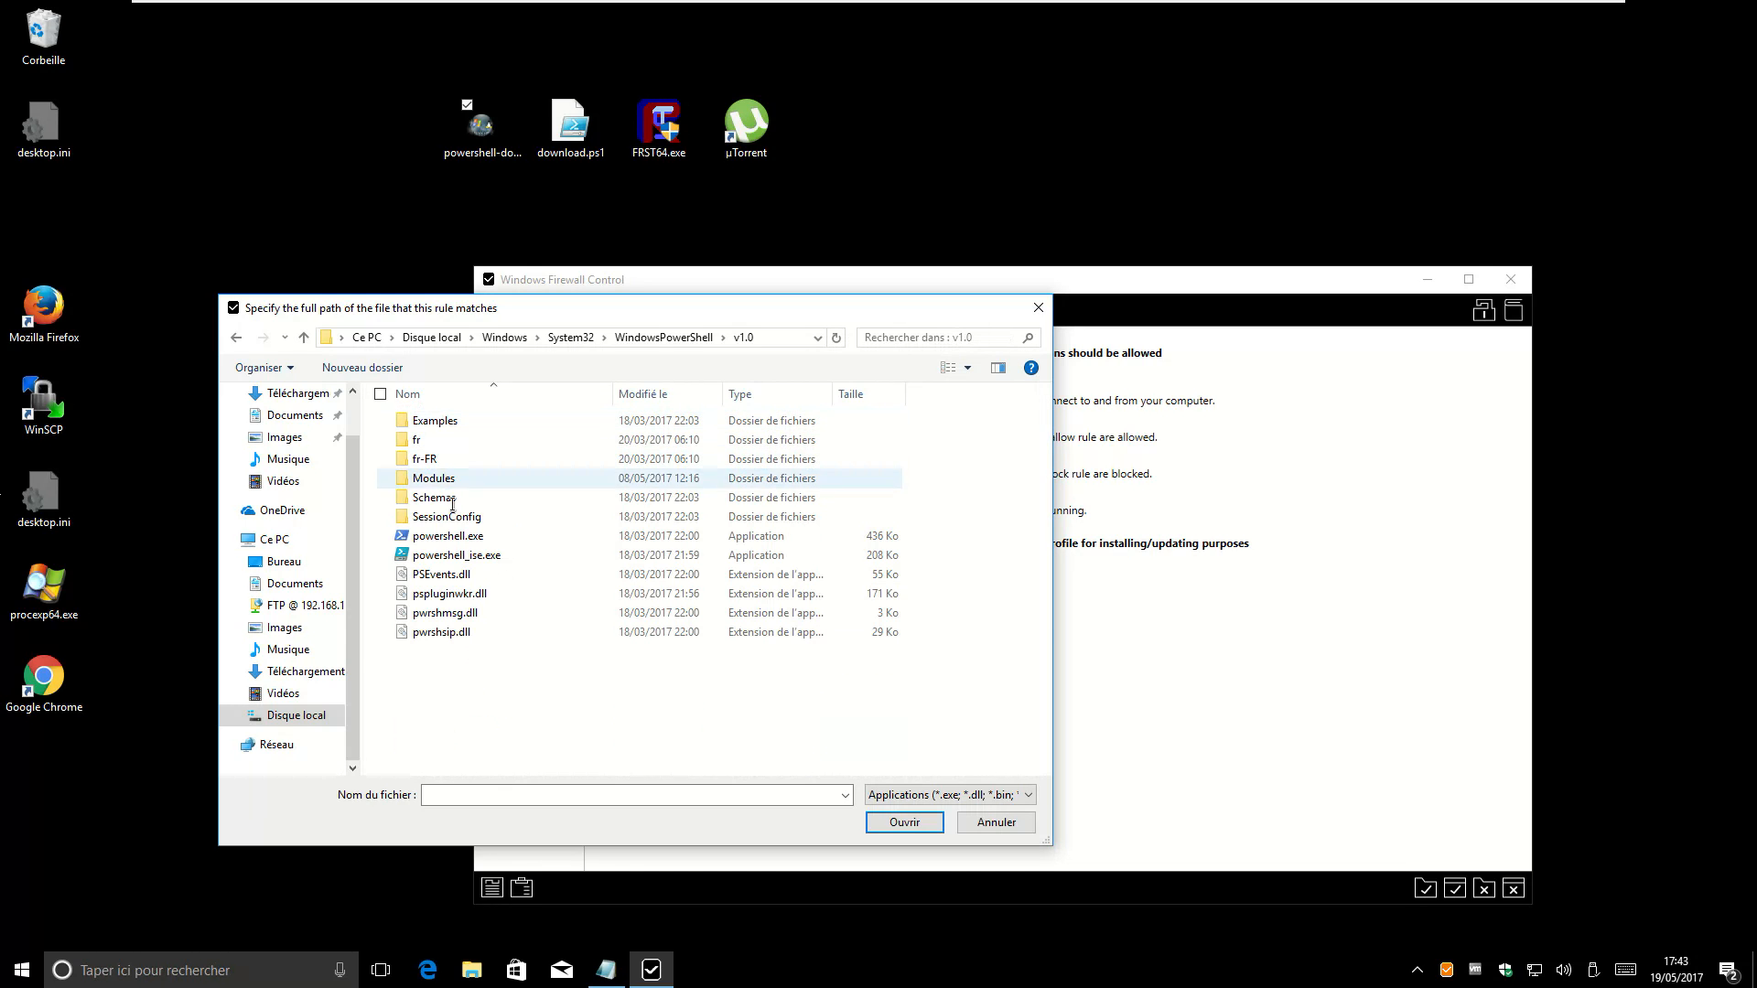
click(434, 542)
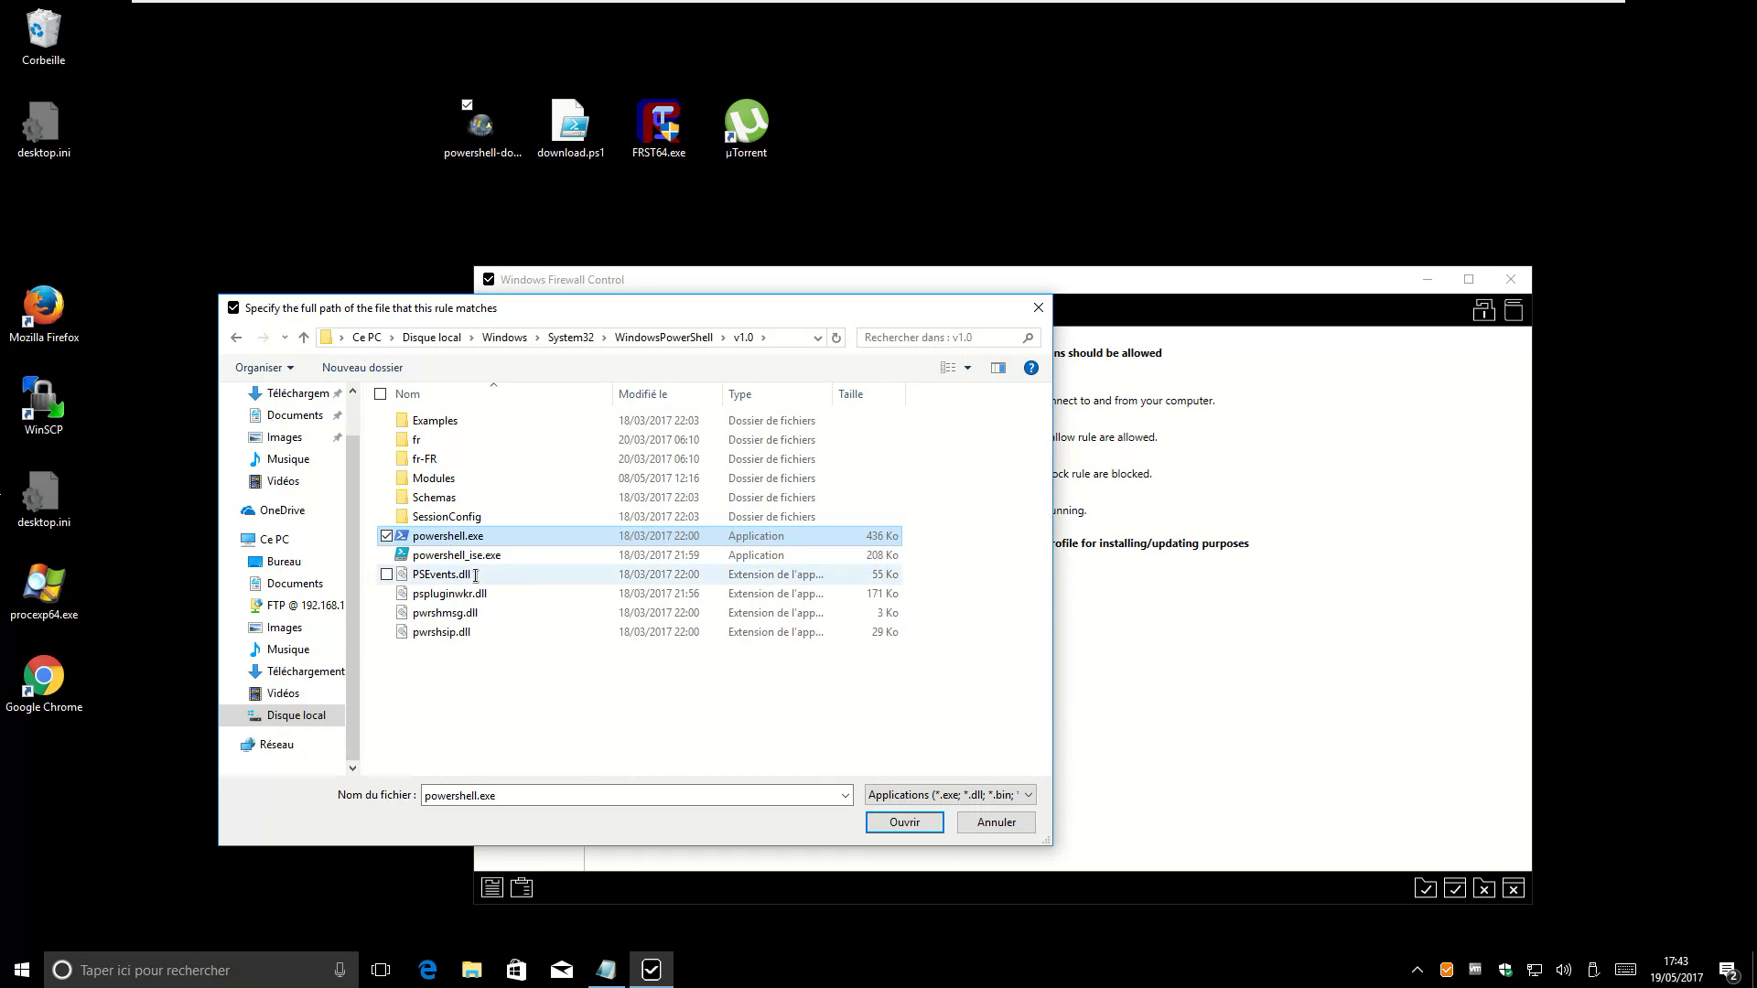
click(935, 827)
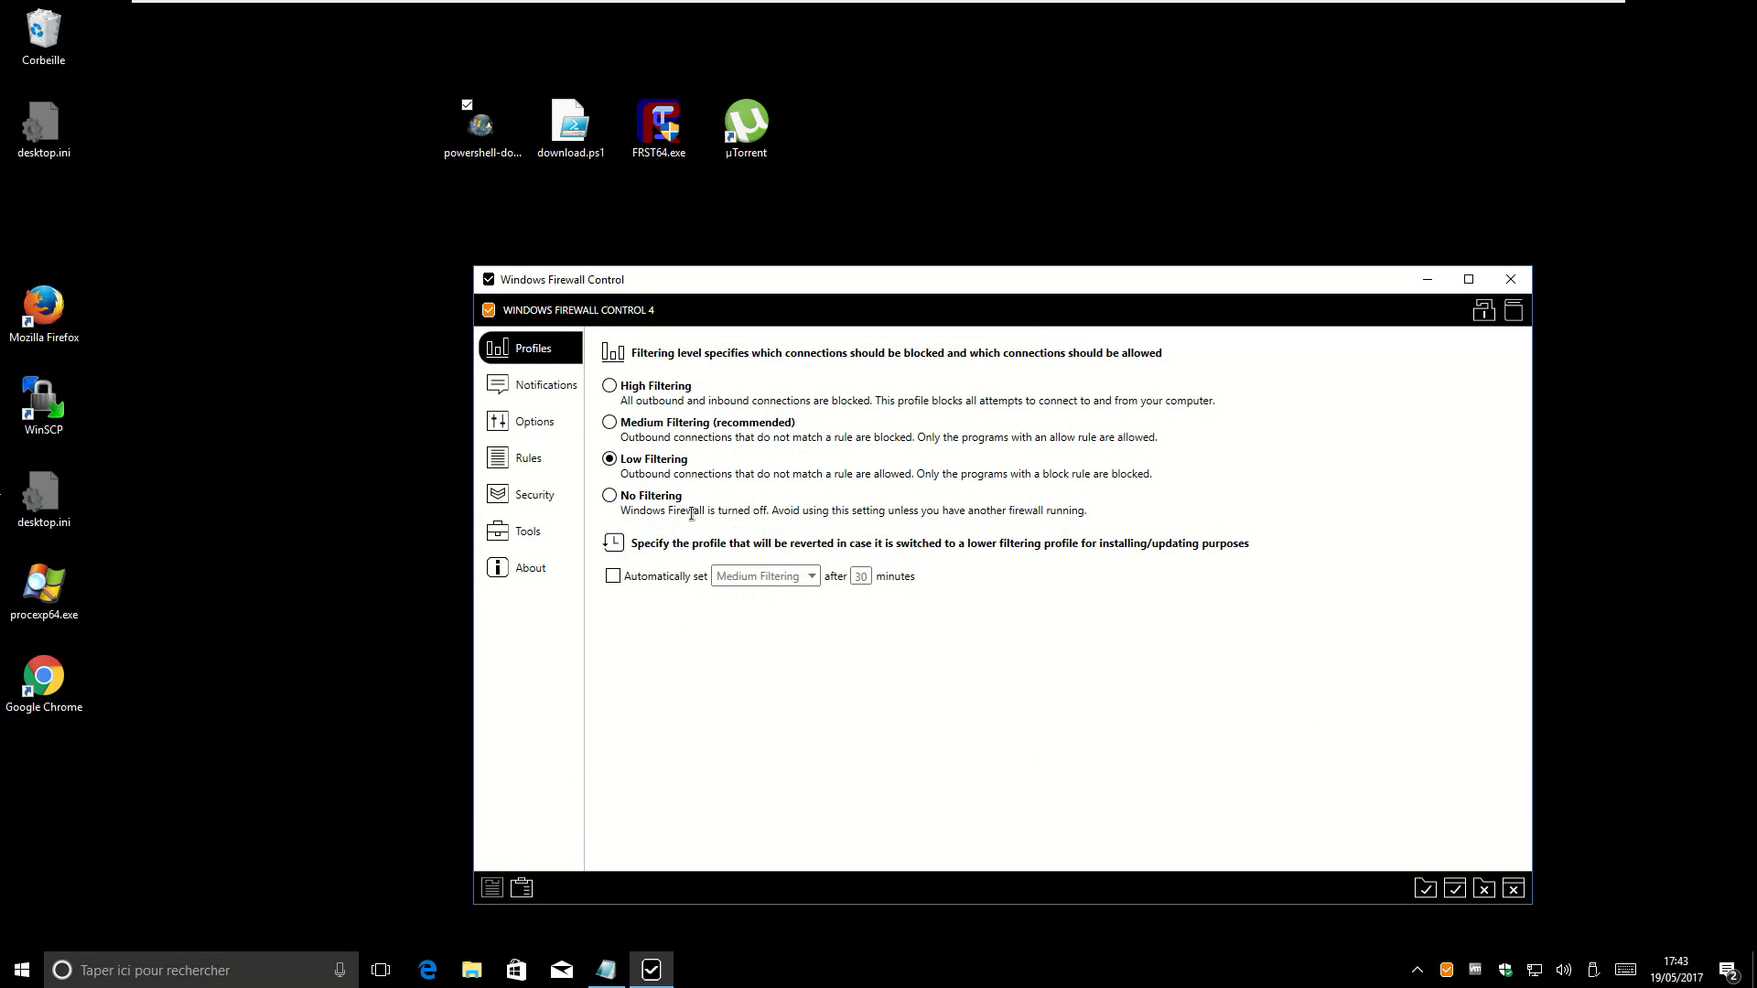
Check the Windows PowerShell rule in the Rules Panel, close the panel, and move the main window aside
click(501, 893)
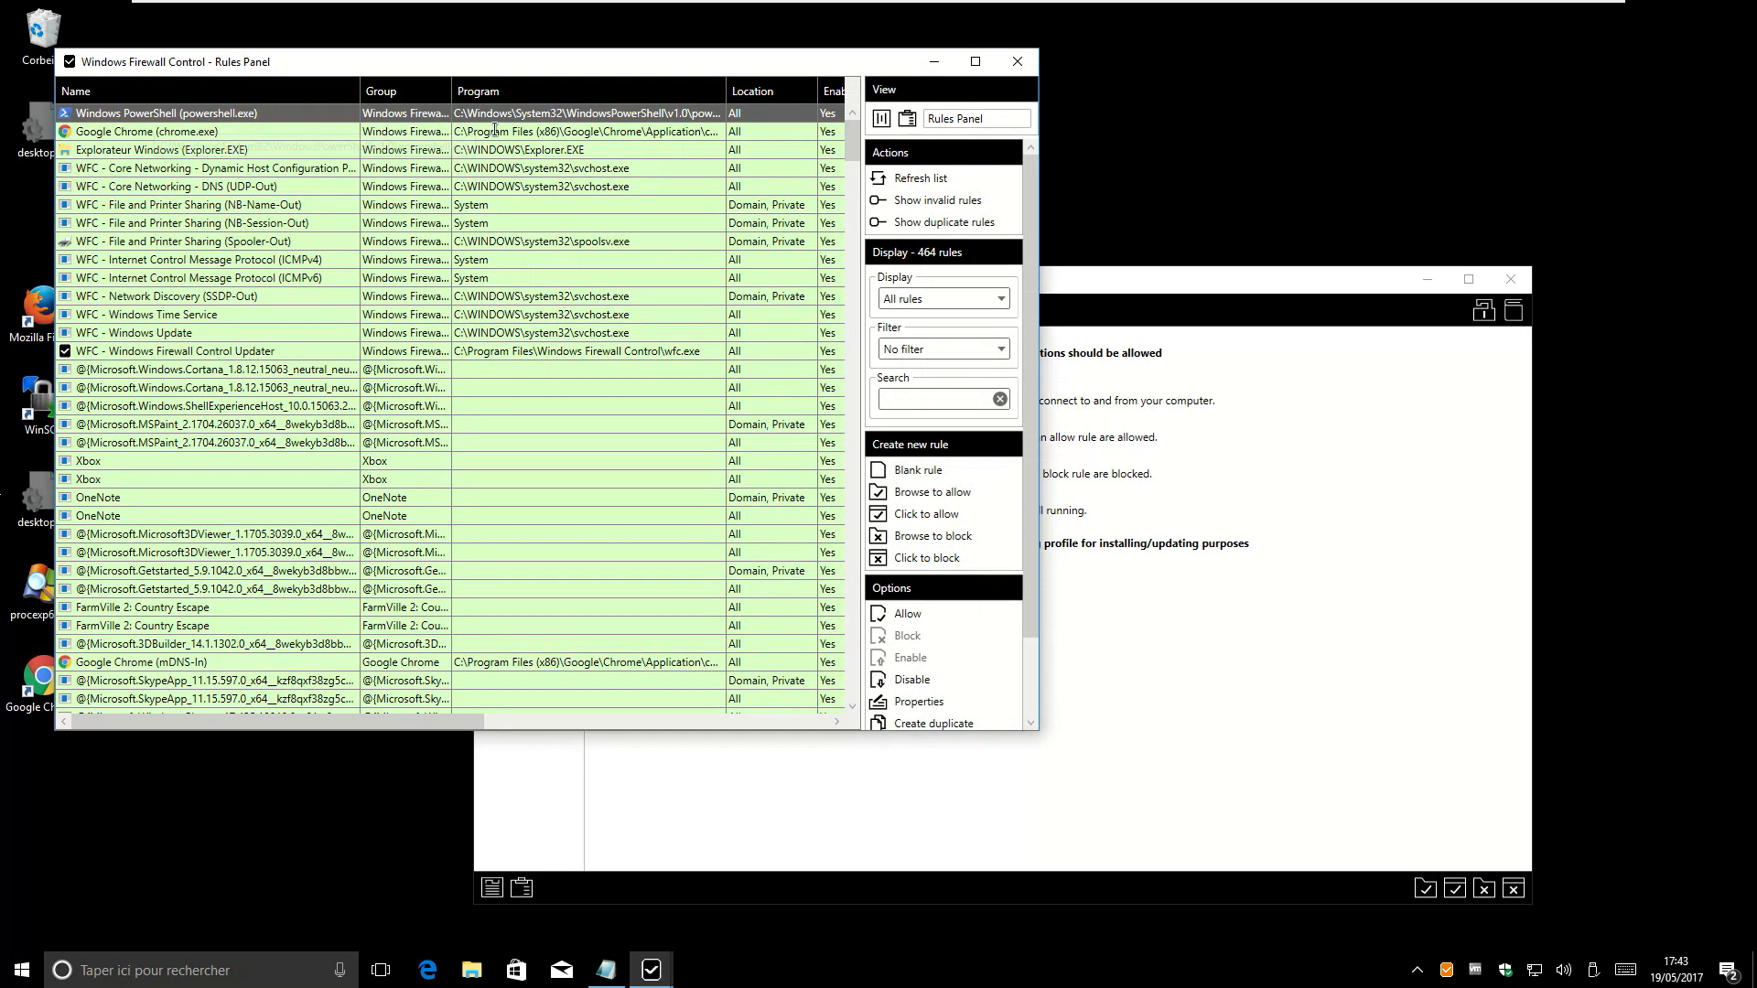
click(1016, 61)
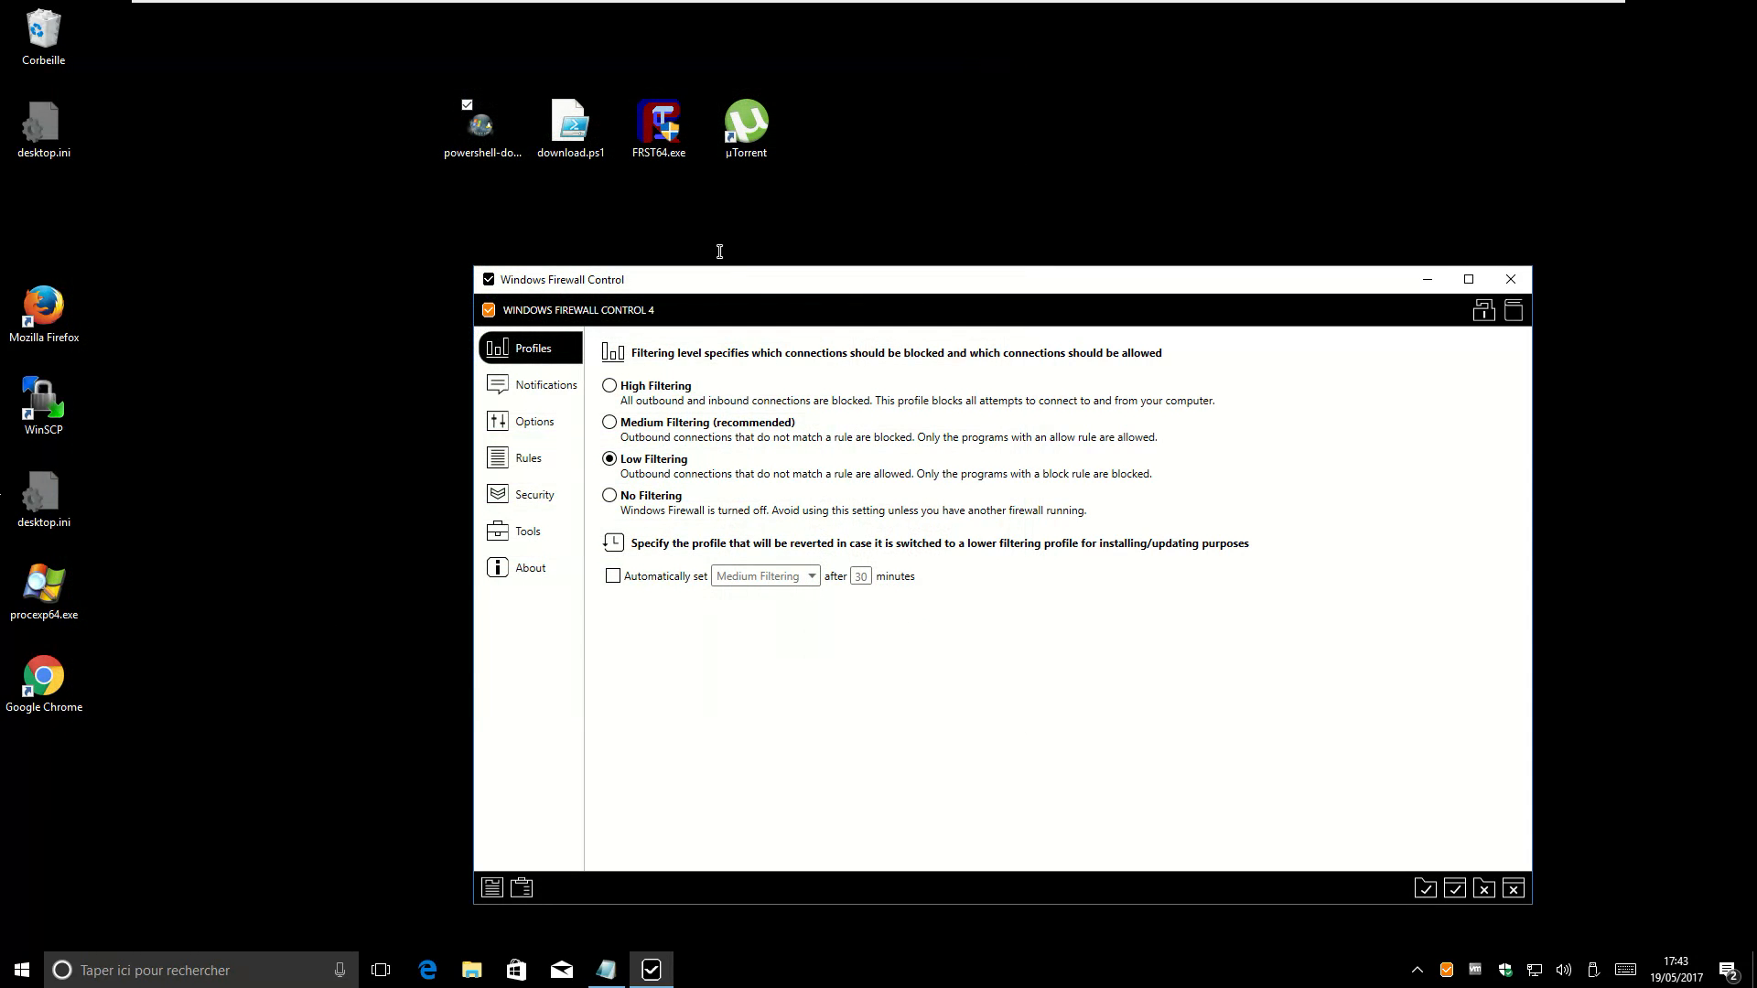
drag(707, 282, 971, 287)
Delete the downloaded powershell-download-demo.jpg from the desktop
click(692, 538)
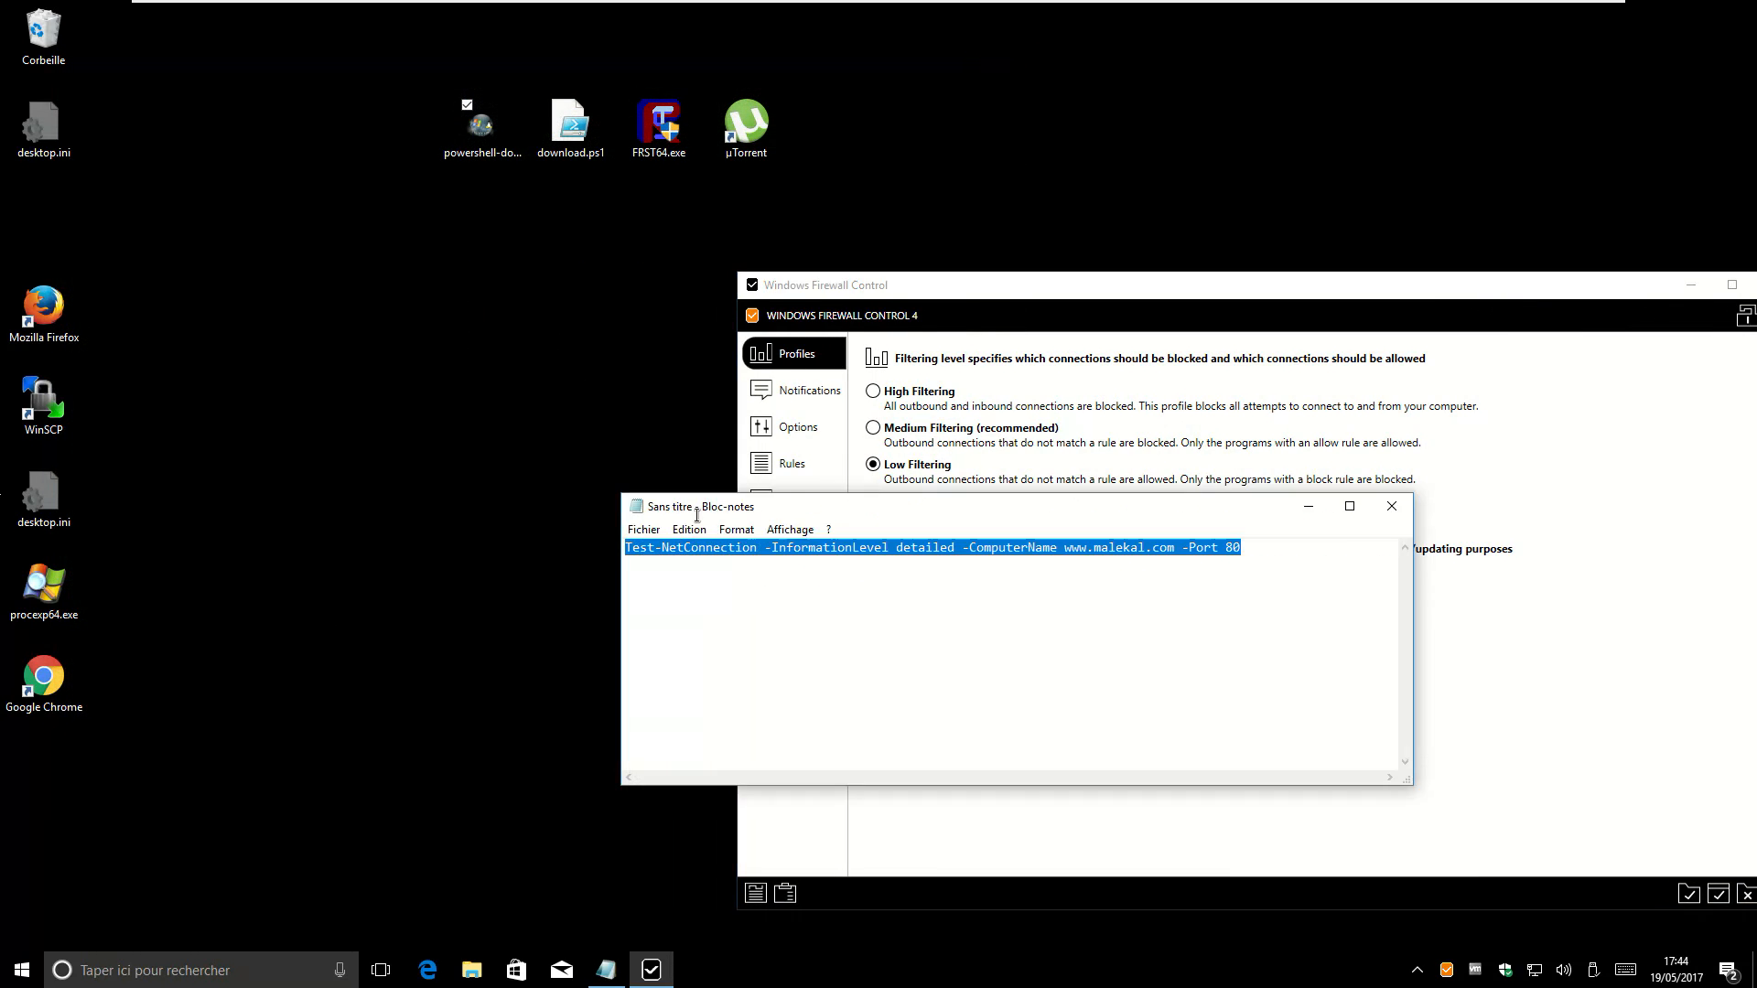
click(499, 151)
key(Delete)
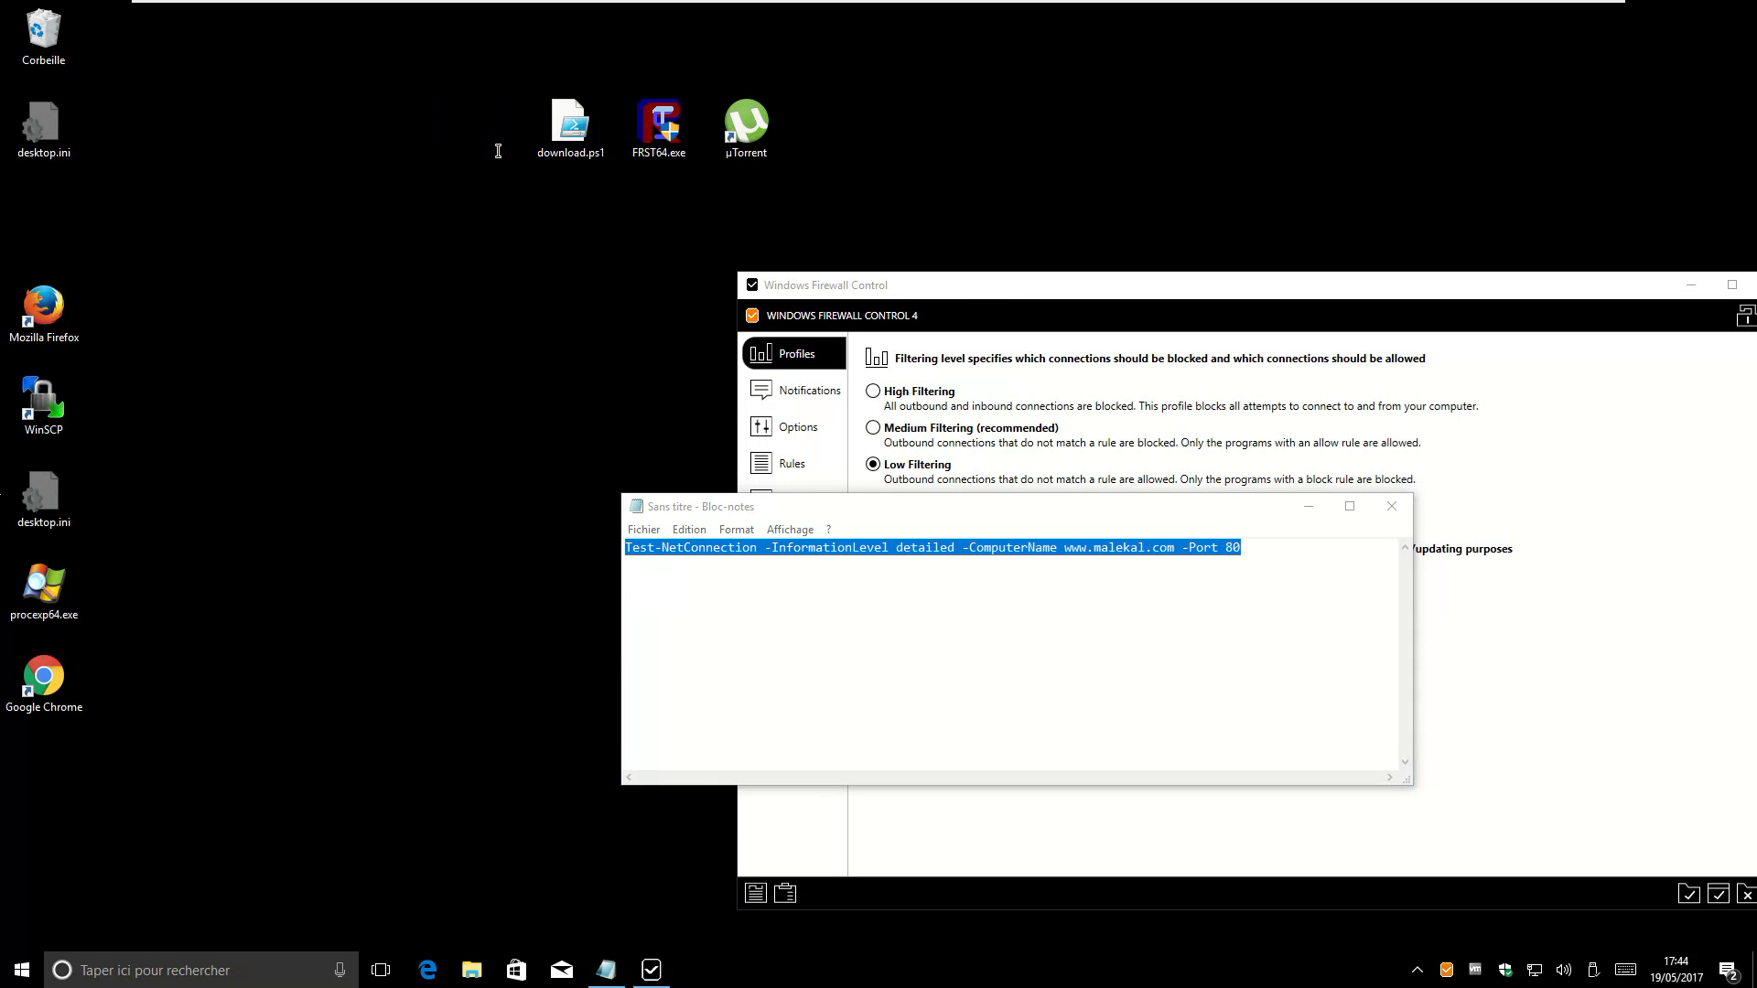
Run download.ps1 with PowerShell again to test the block rule, examine the output, and close the window
right_click(567, 139)
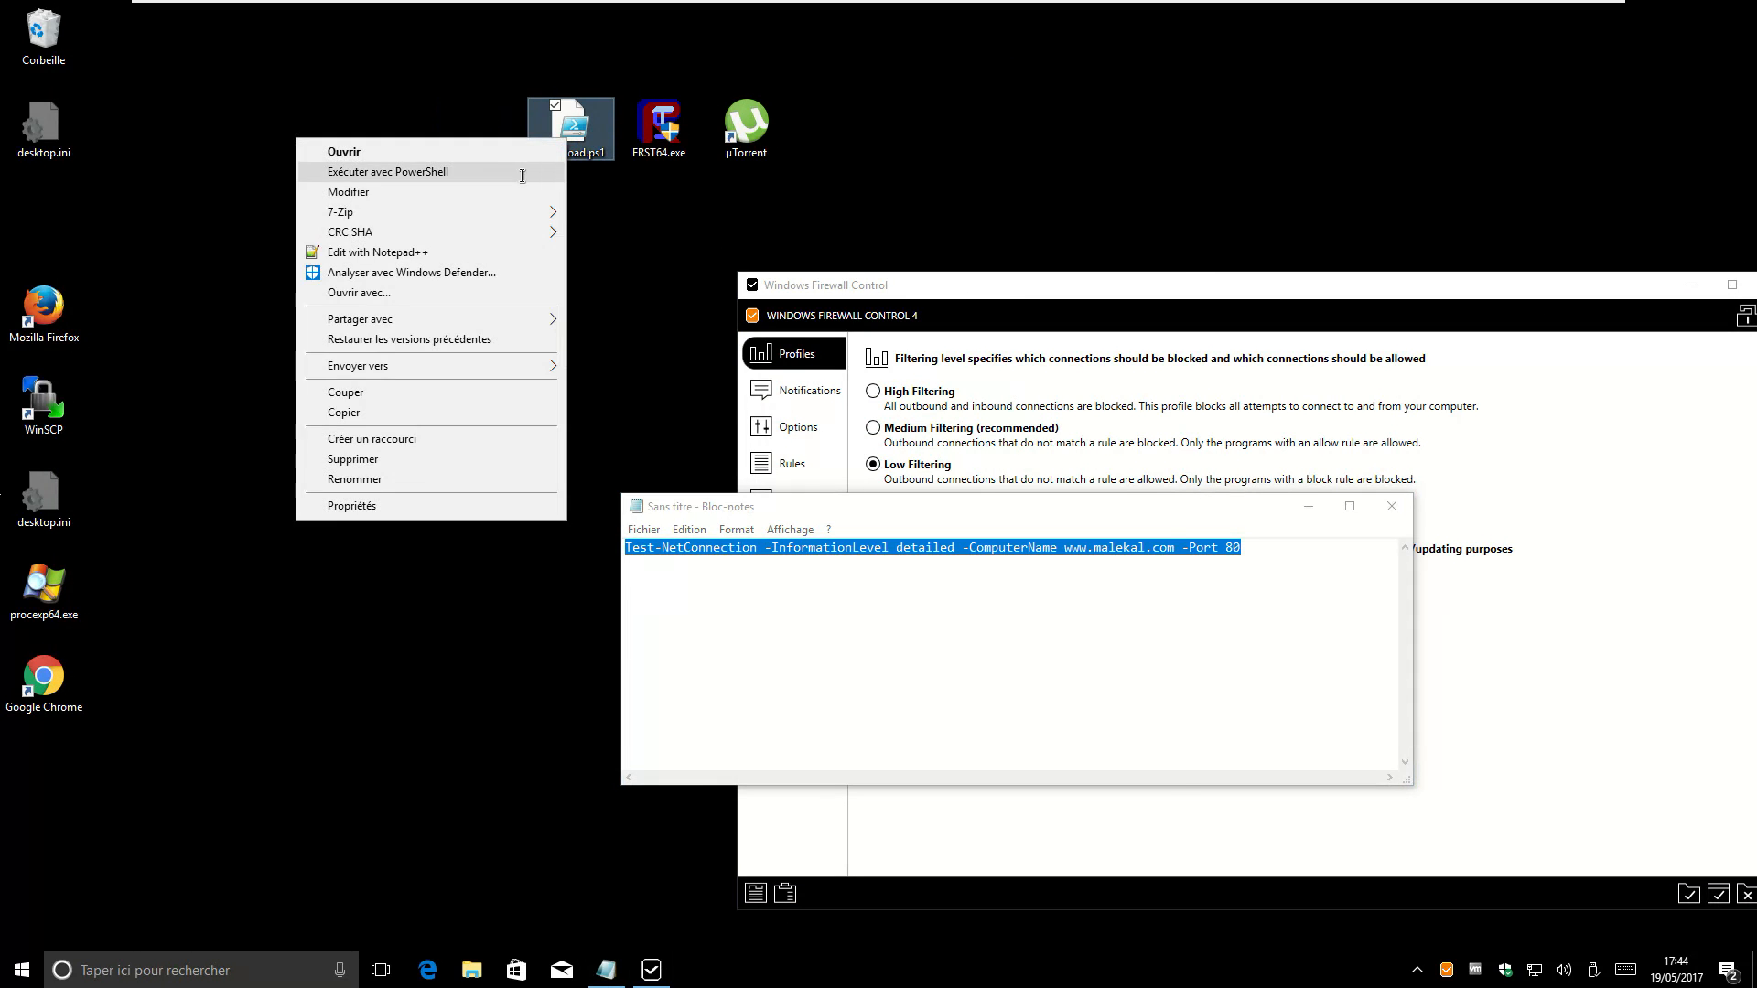
click(388, 171)
drag(399, 73, 564, 156)
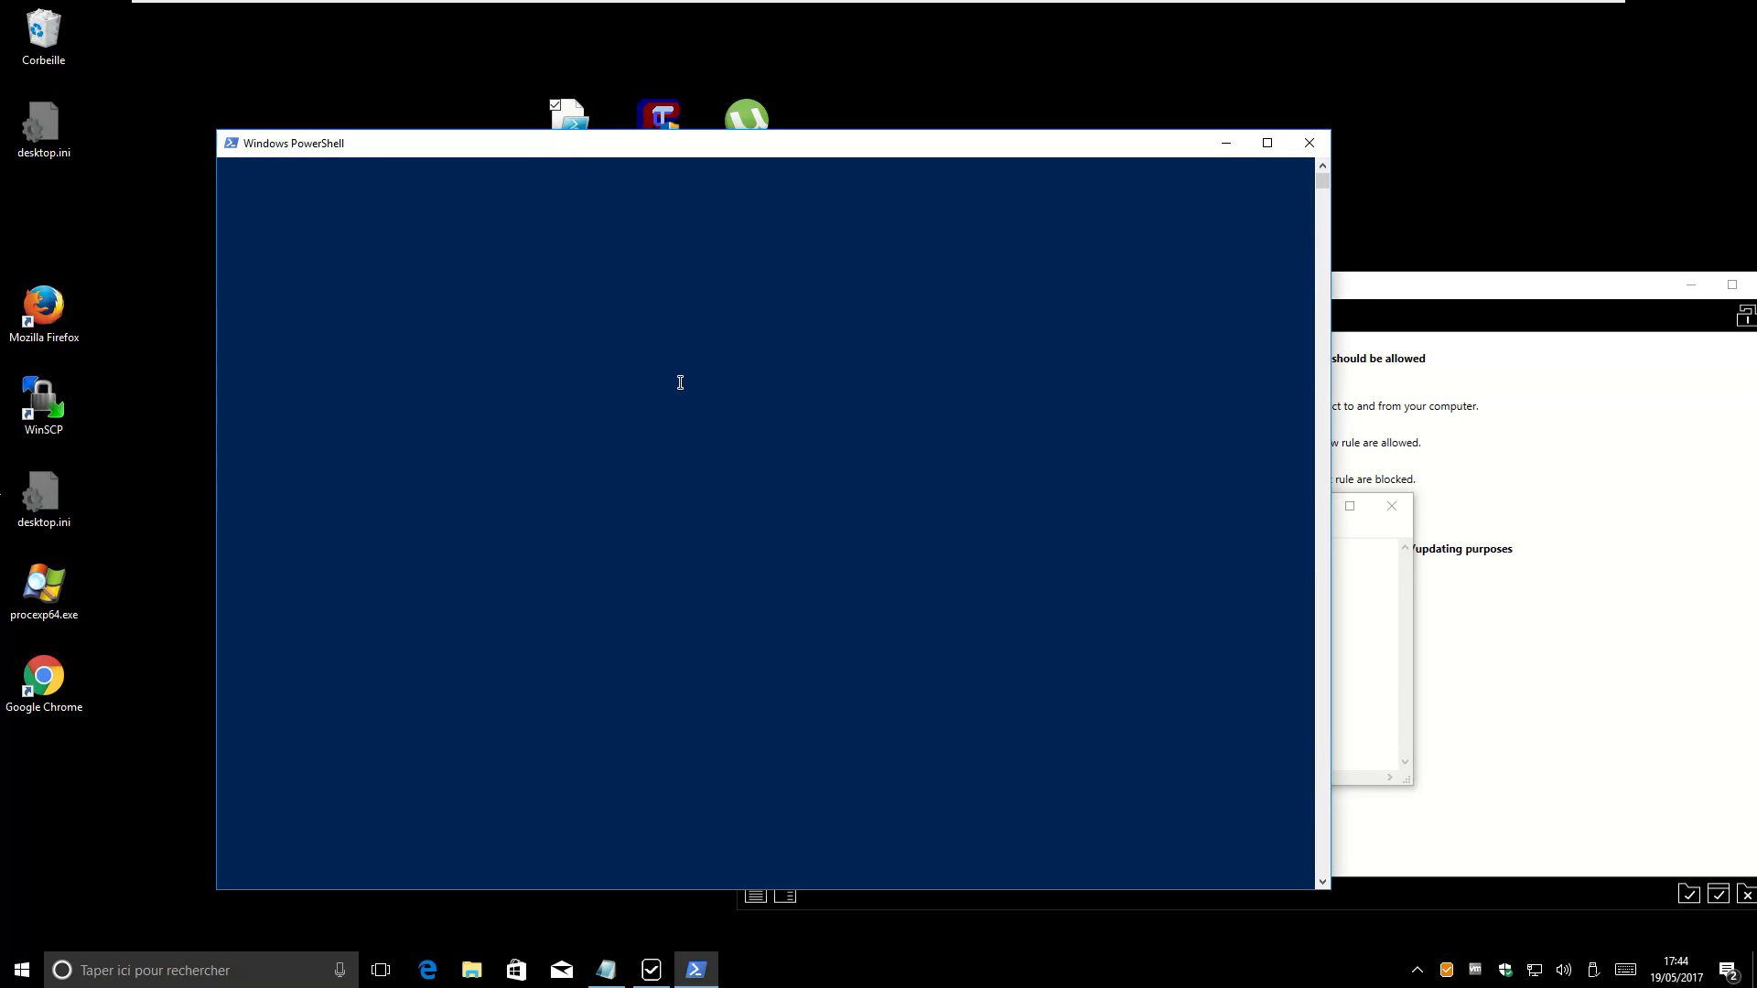
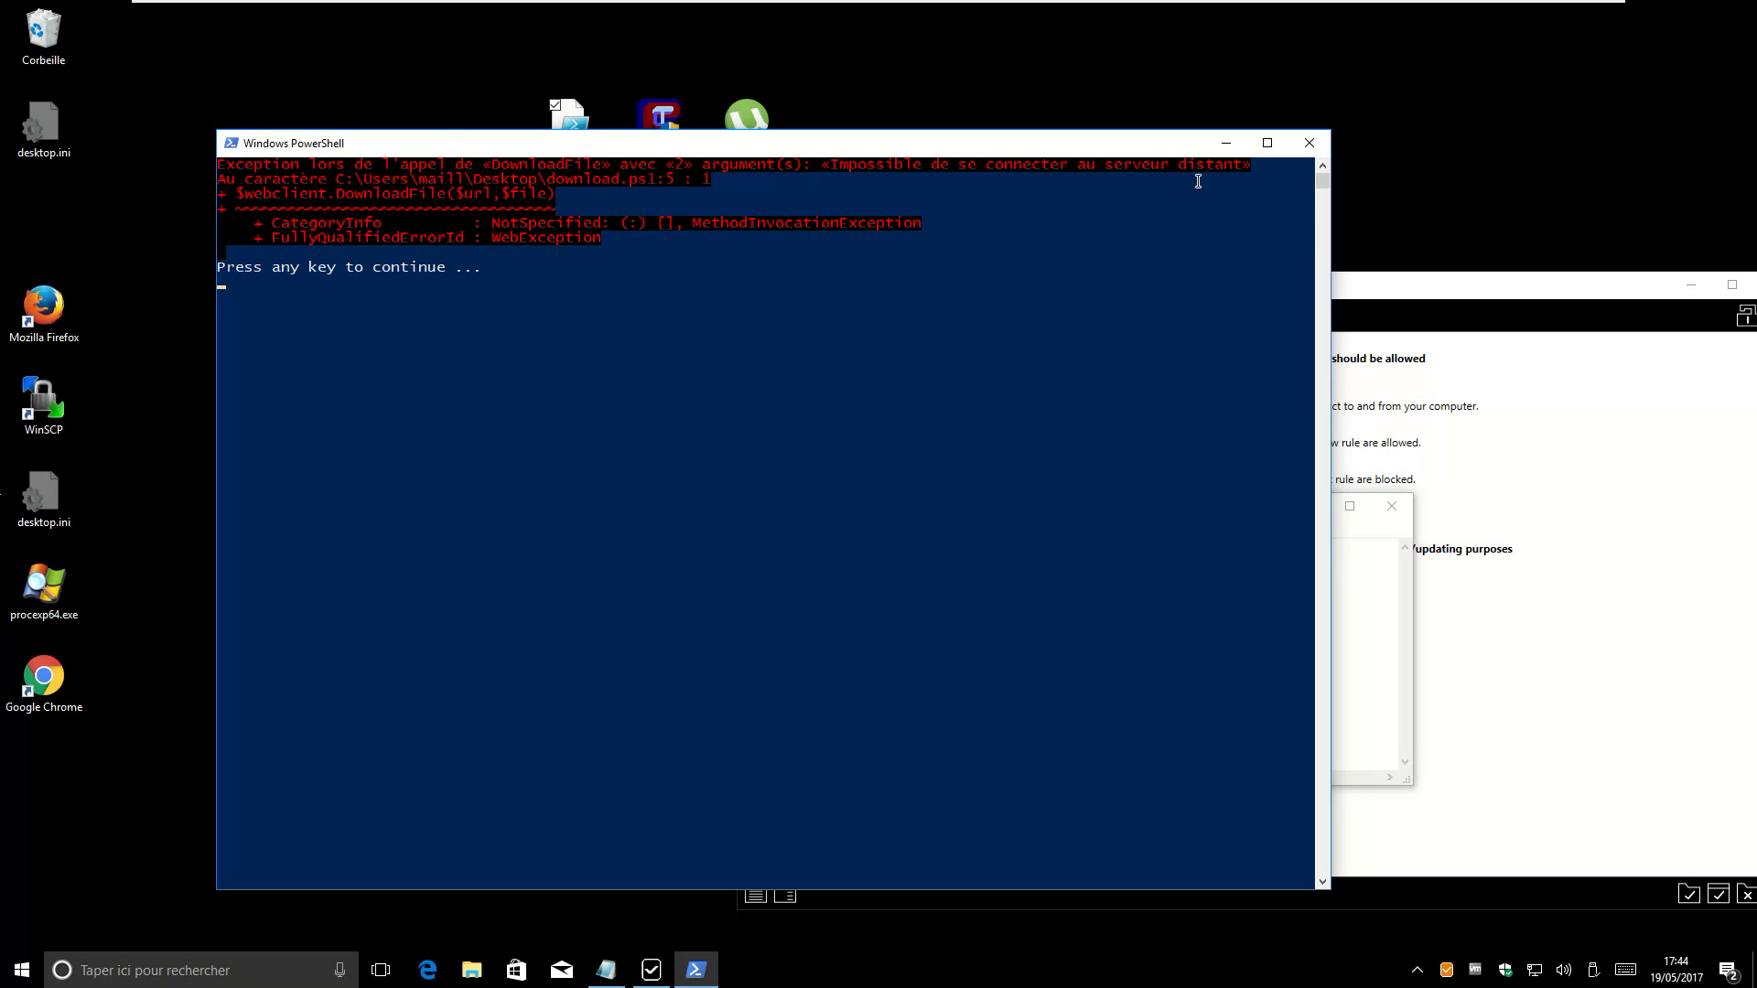
click(1310, 143)
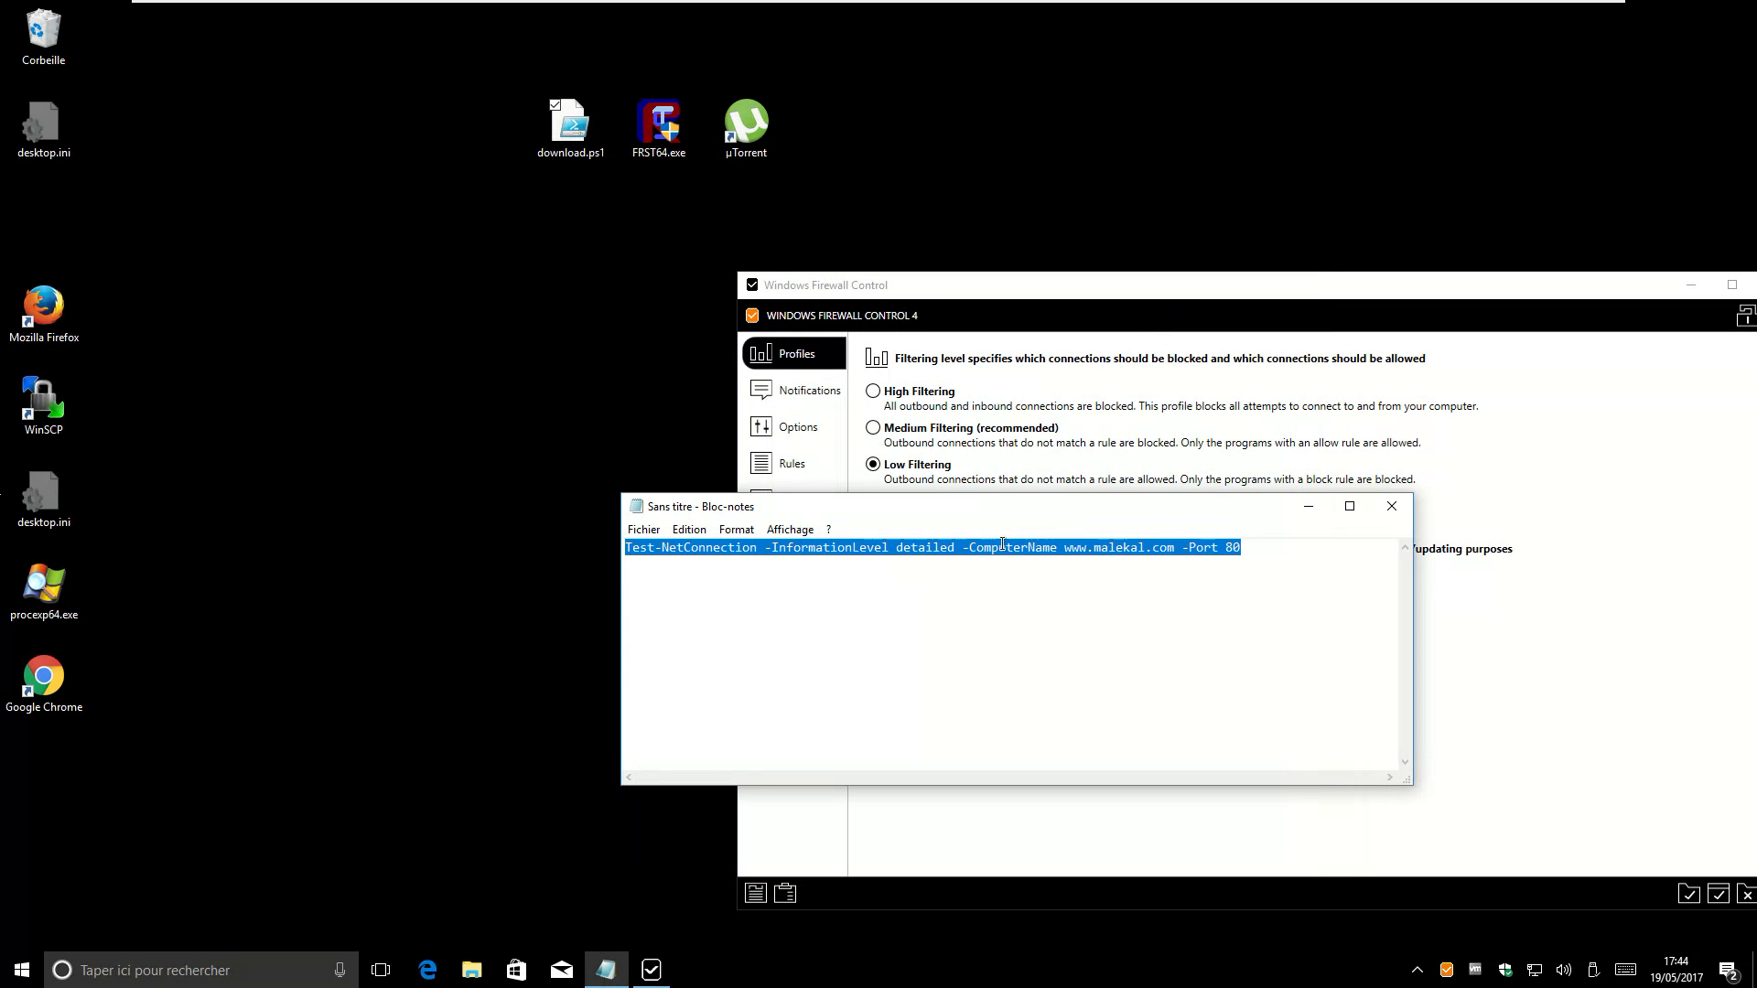
Reposition the firewall window, then review the actions and policy options for the Windows PowerShell rule in the Rules Panel and close it
drag(1066, 526, 993, 557)
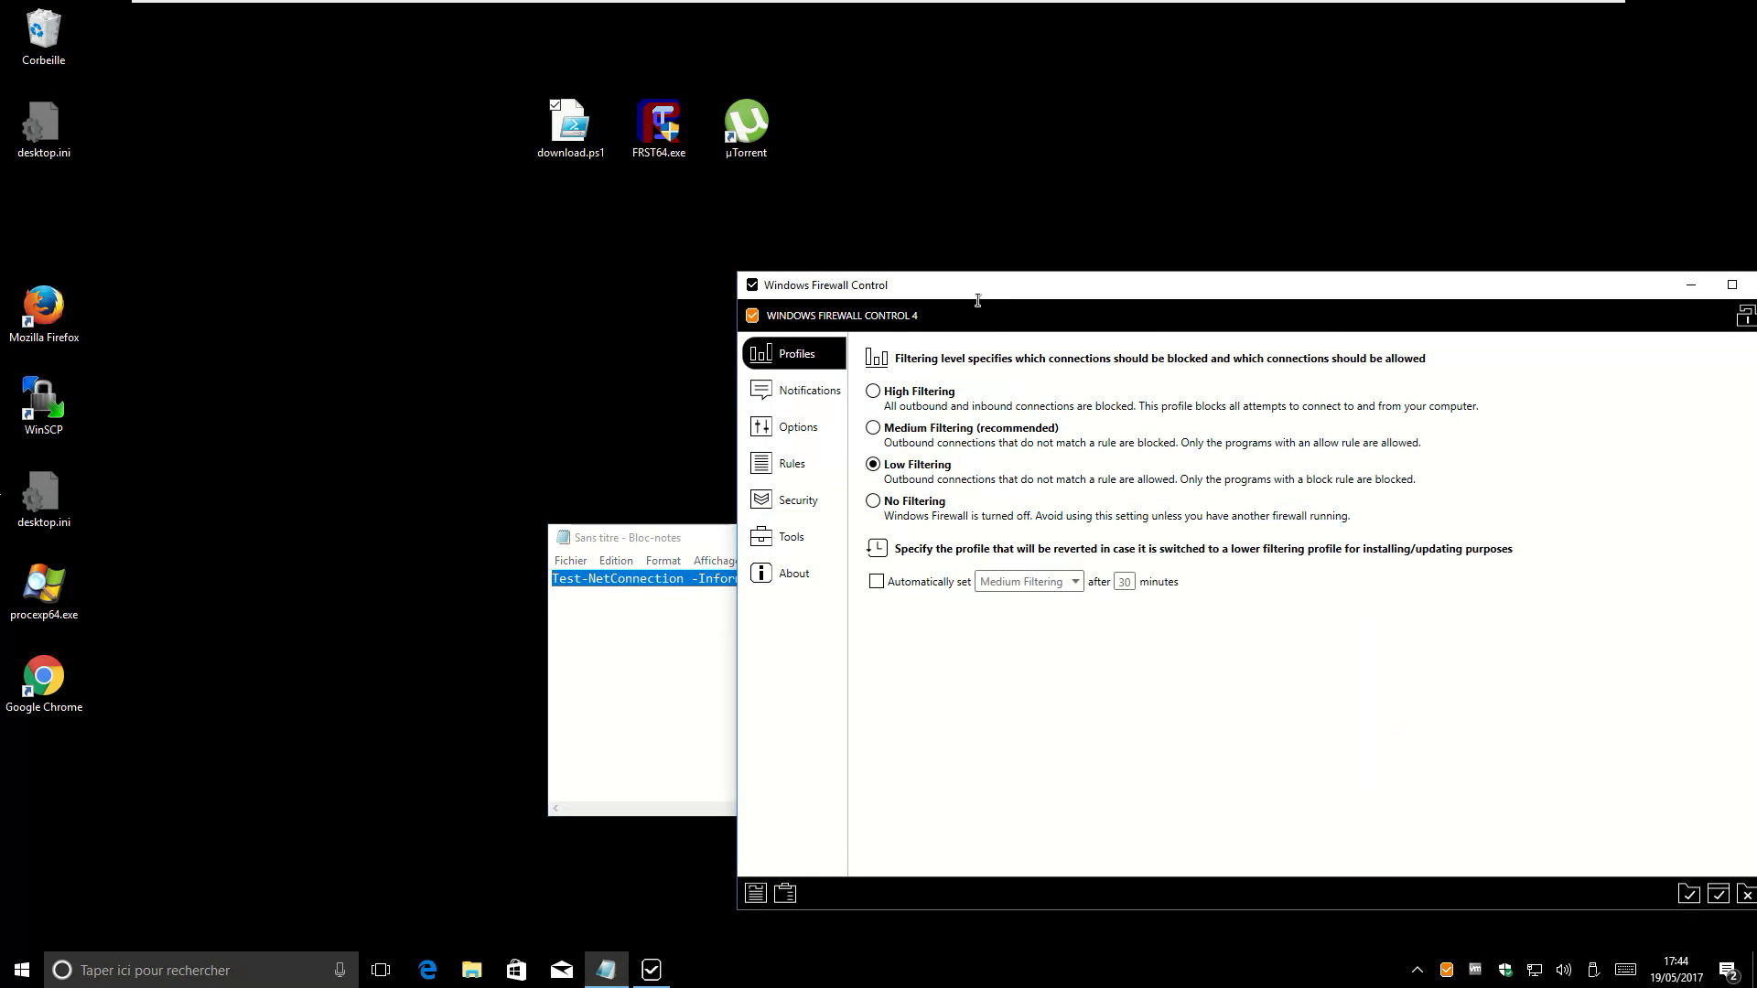
drag(968, 291, 445, 262)
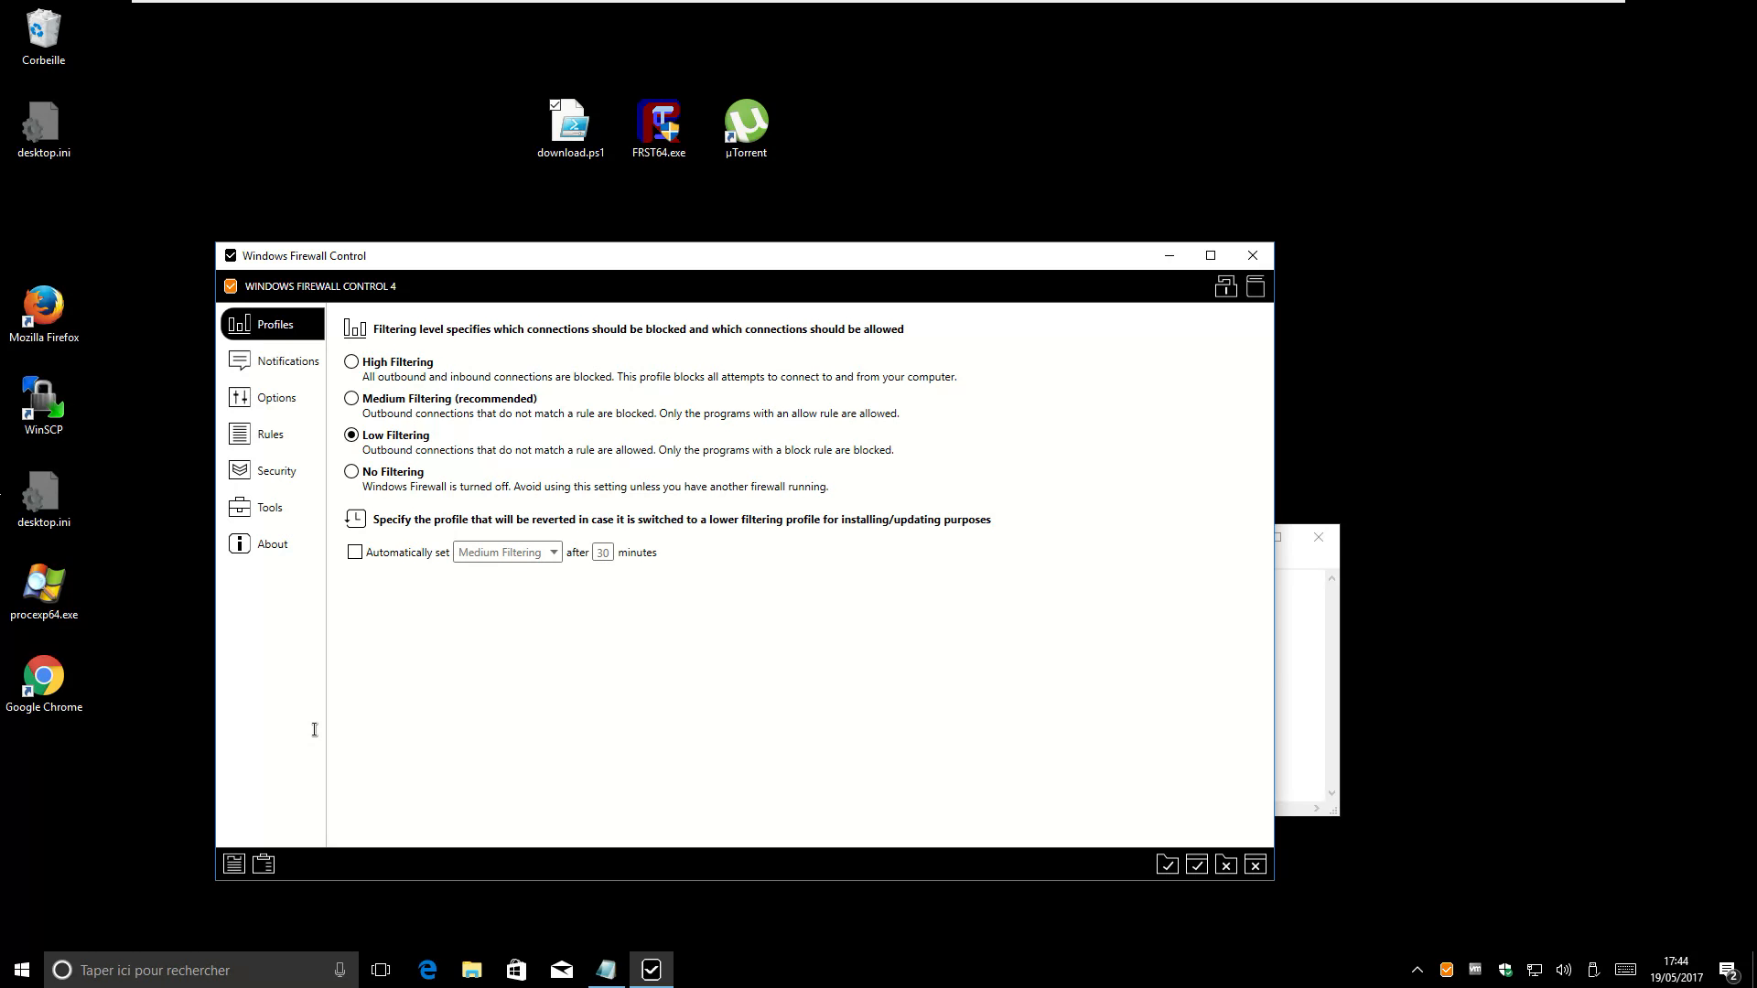
click(234, 863)
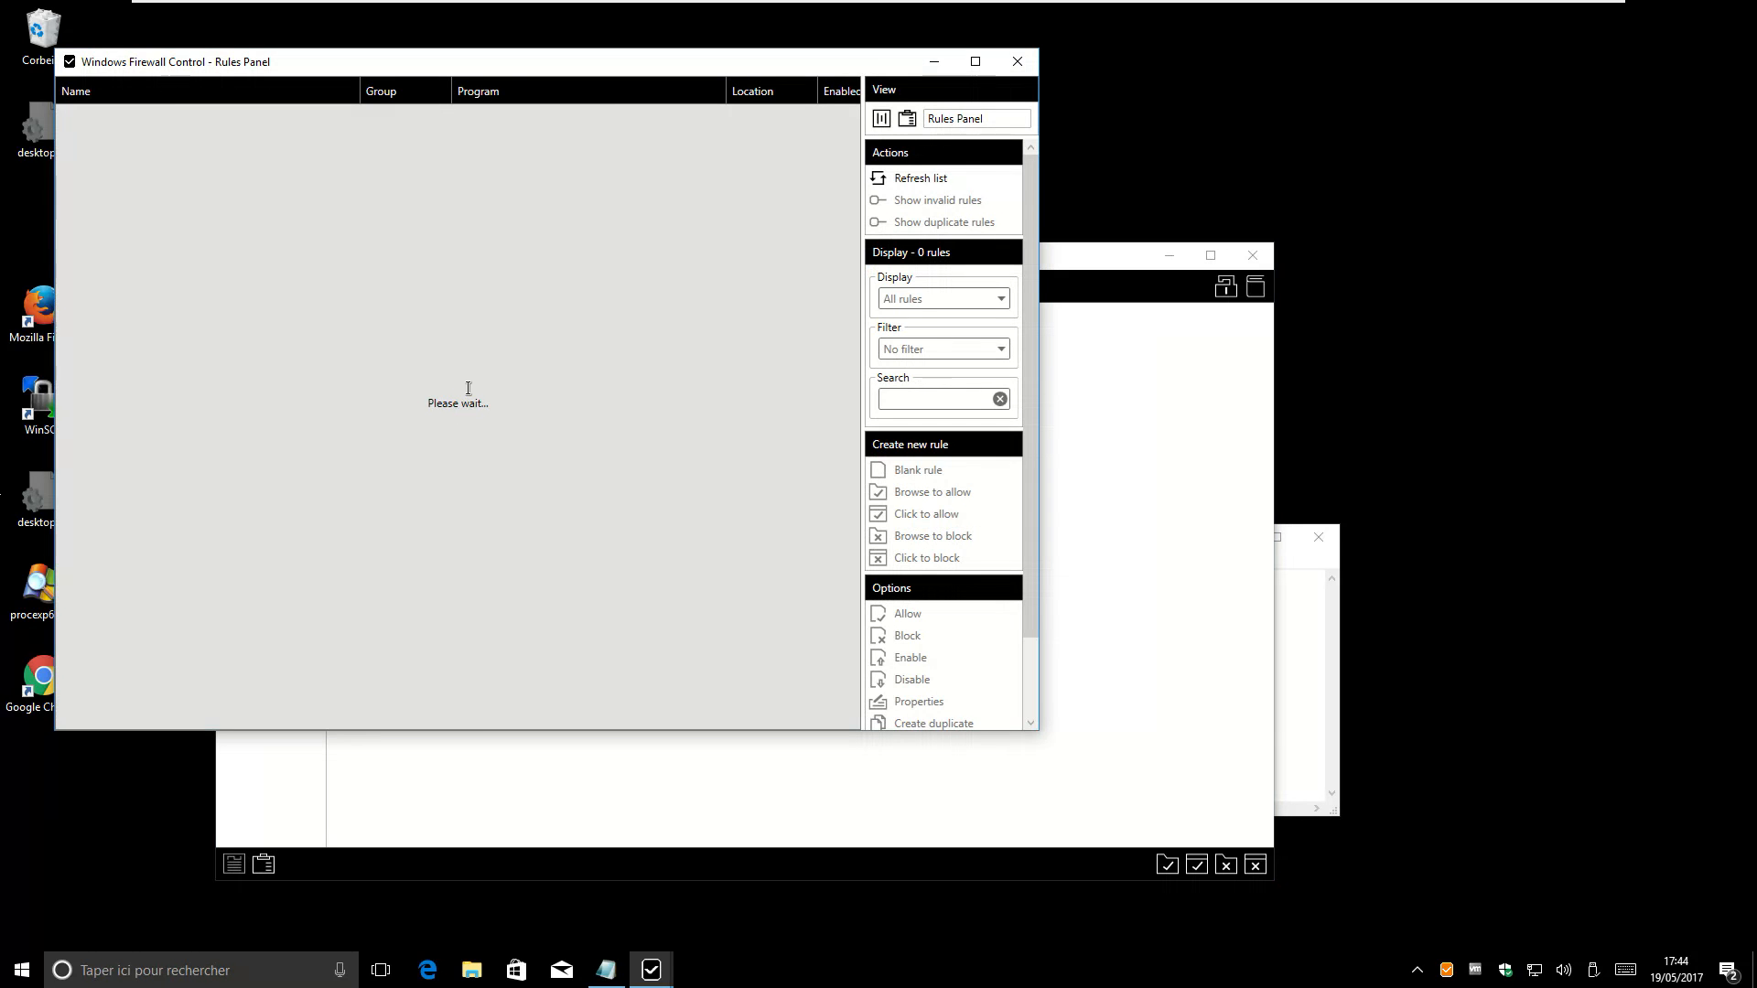
right_click(438, 120)
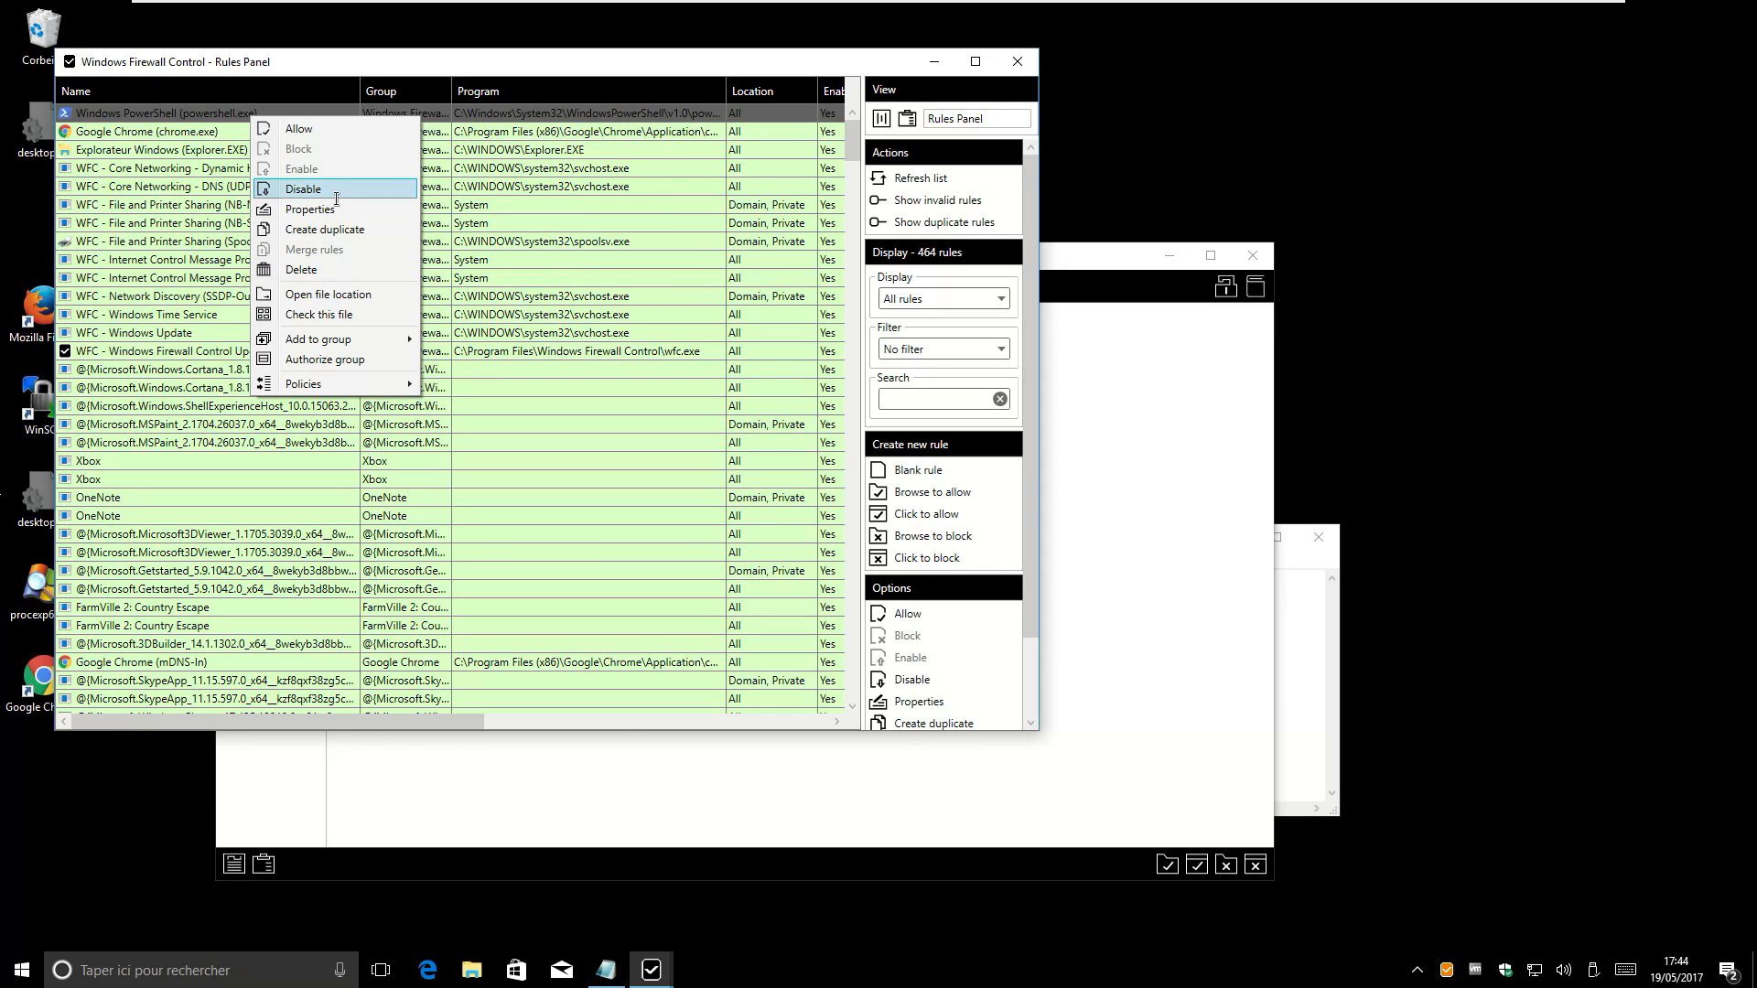
mouse_move(339, 391)
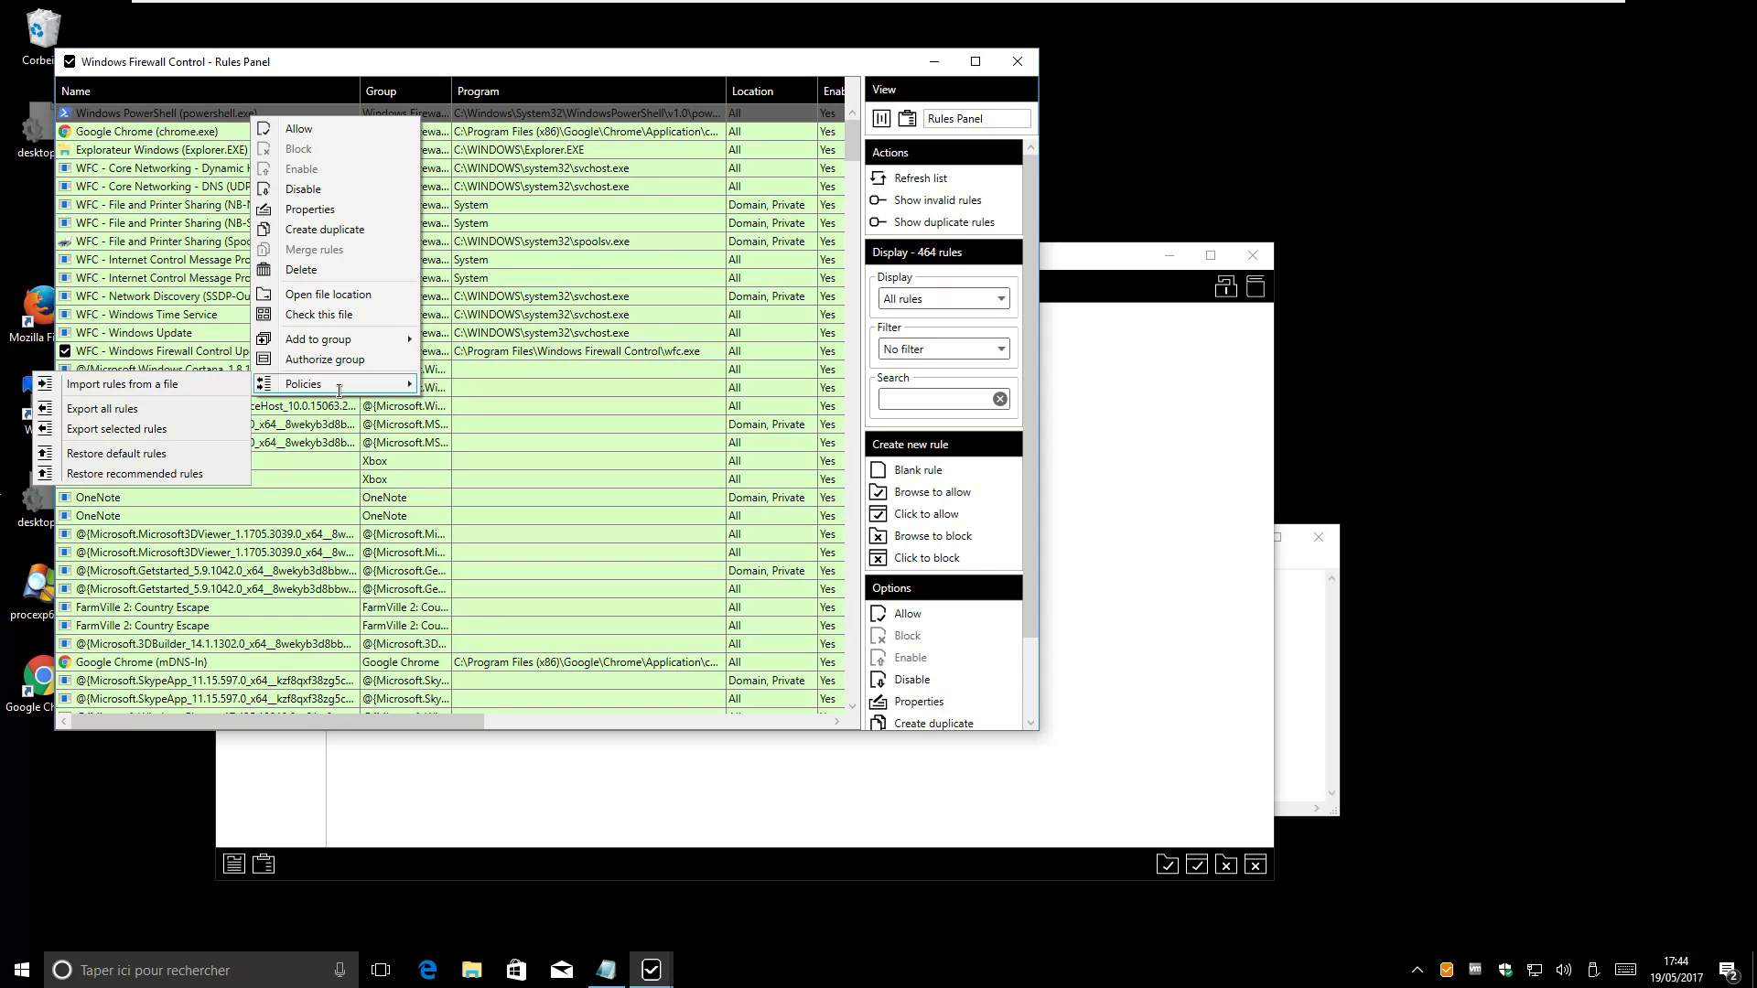
click(794, 71)
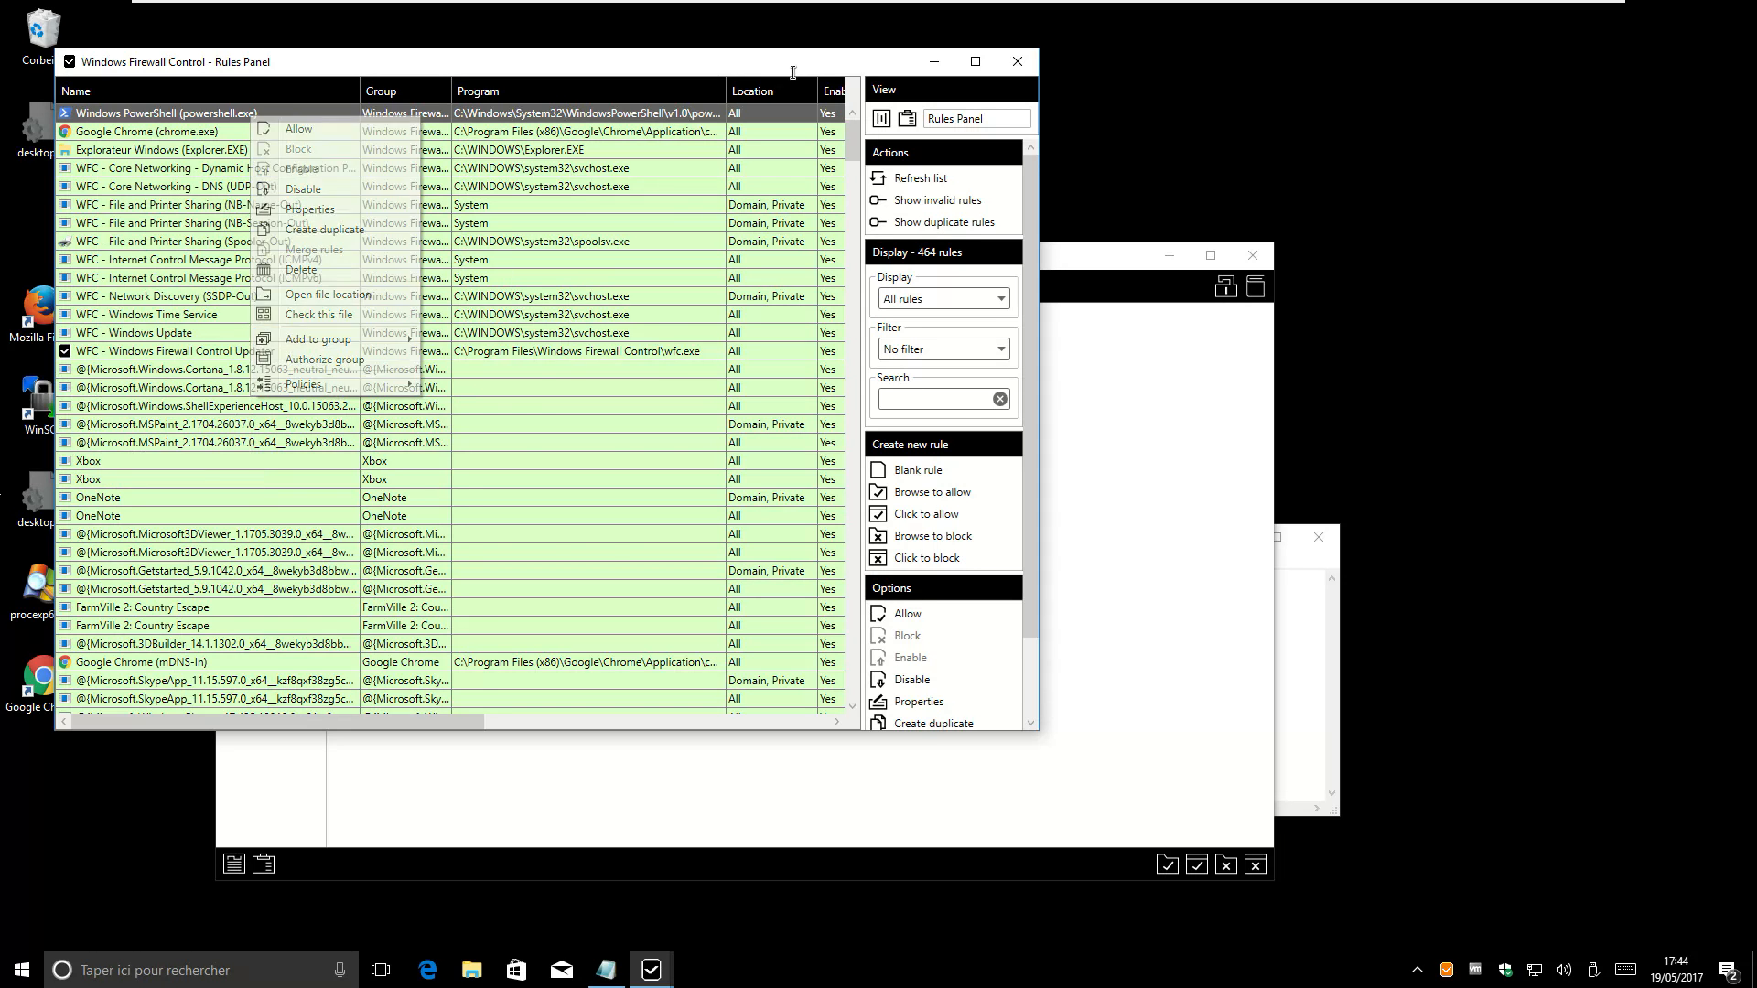
click(1020, 62)
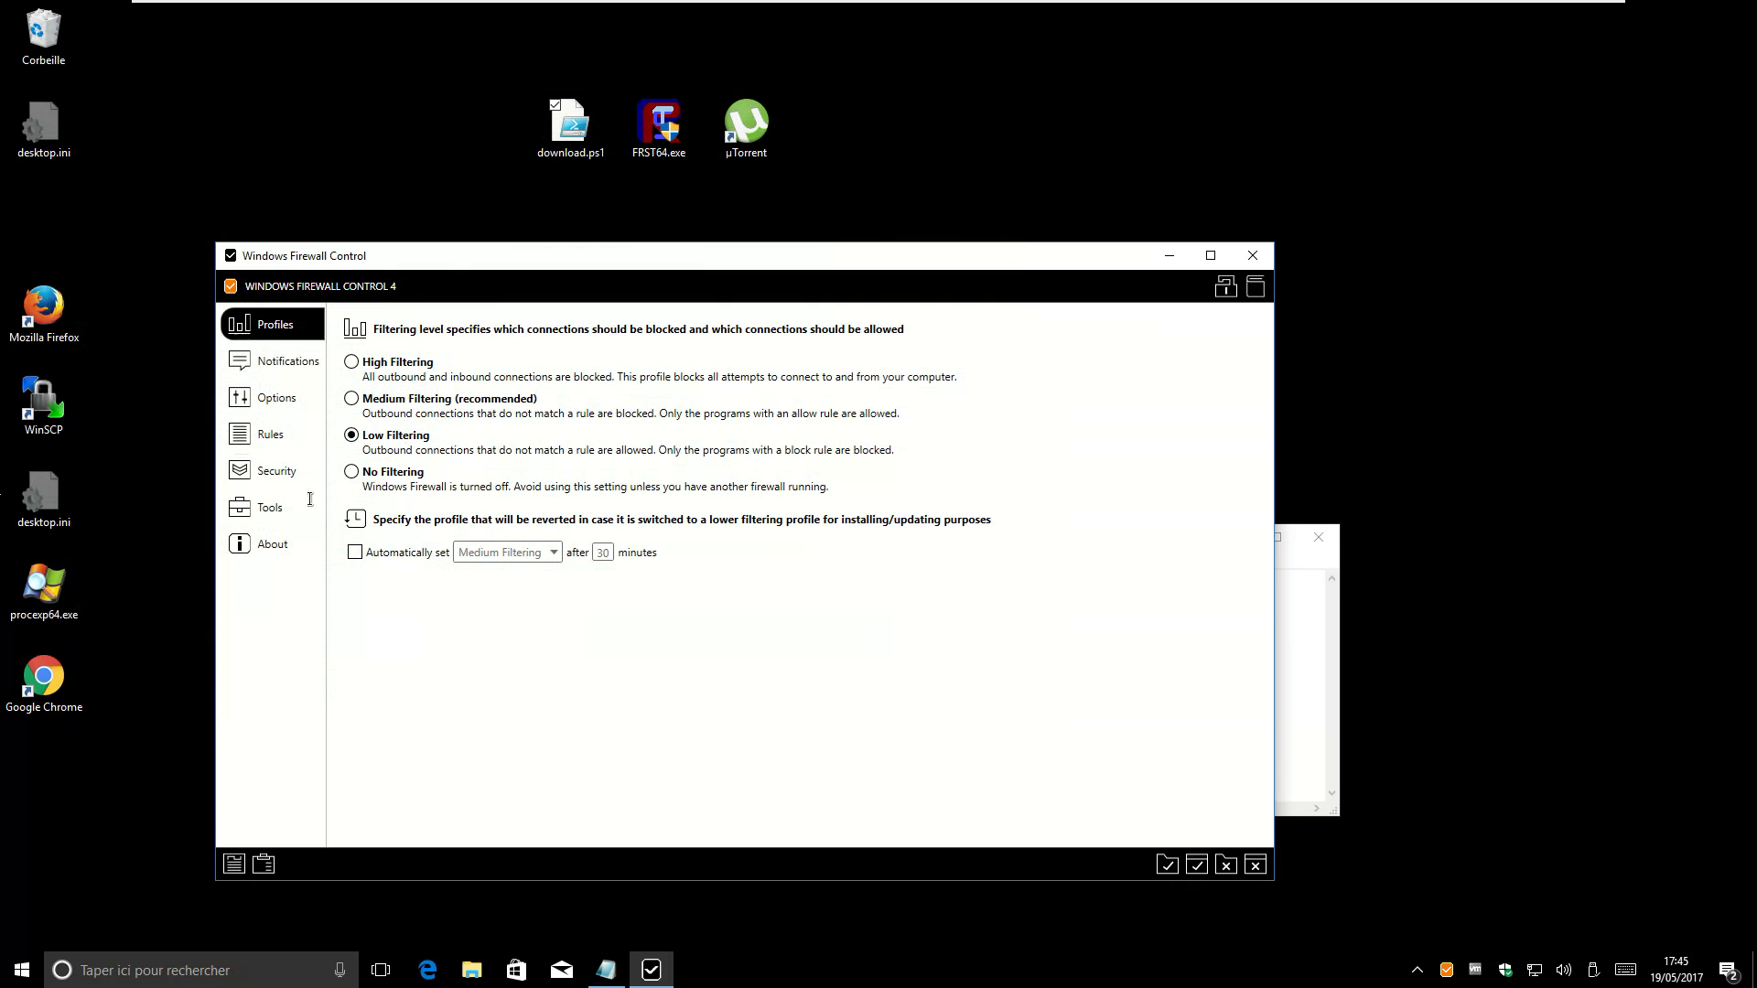
Review the Rules, Options and Security settings of the firewall, including rule import and export, and shift the window slightly
click(295, 435)
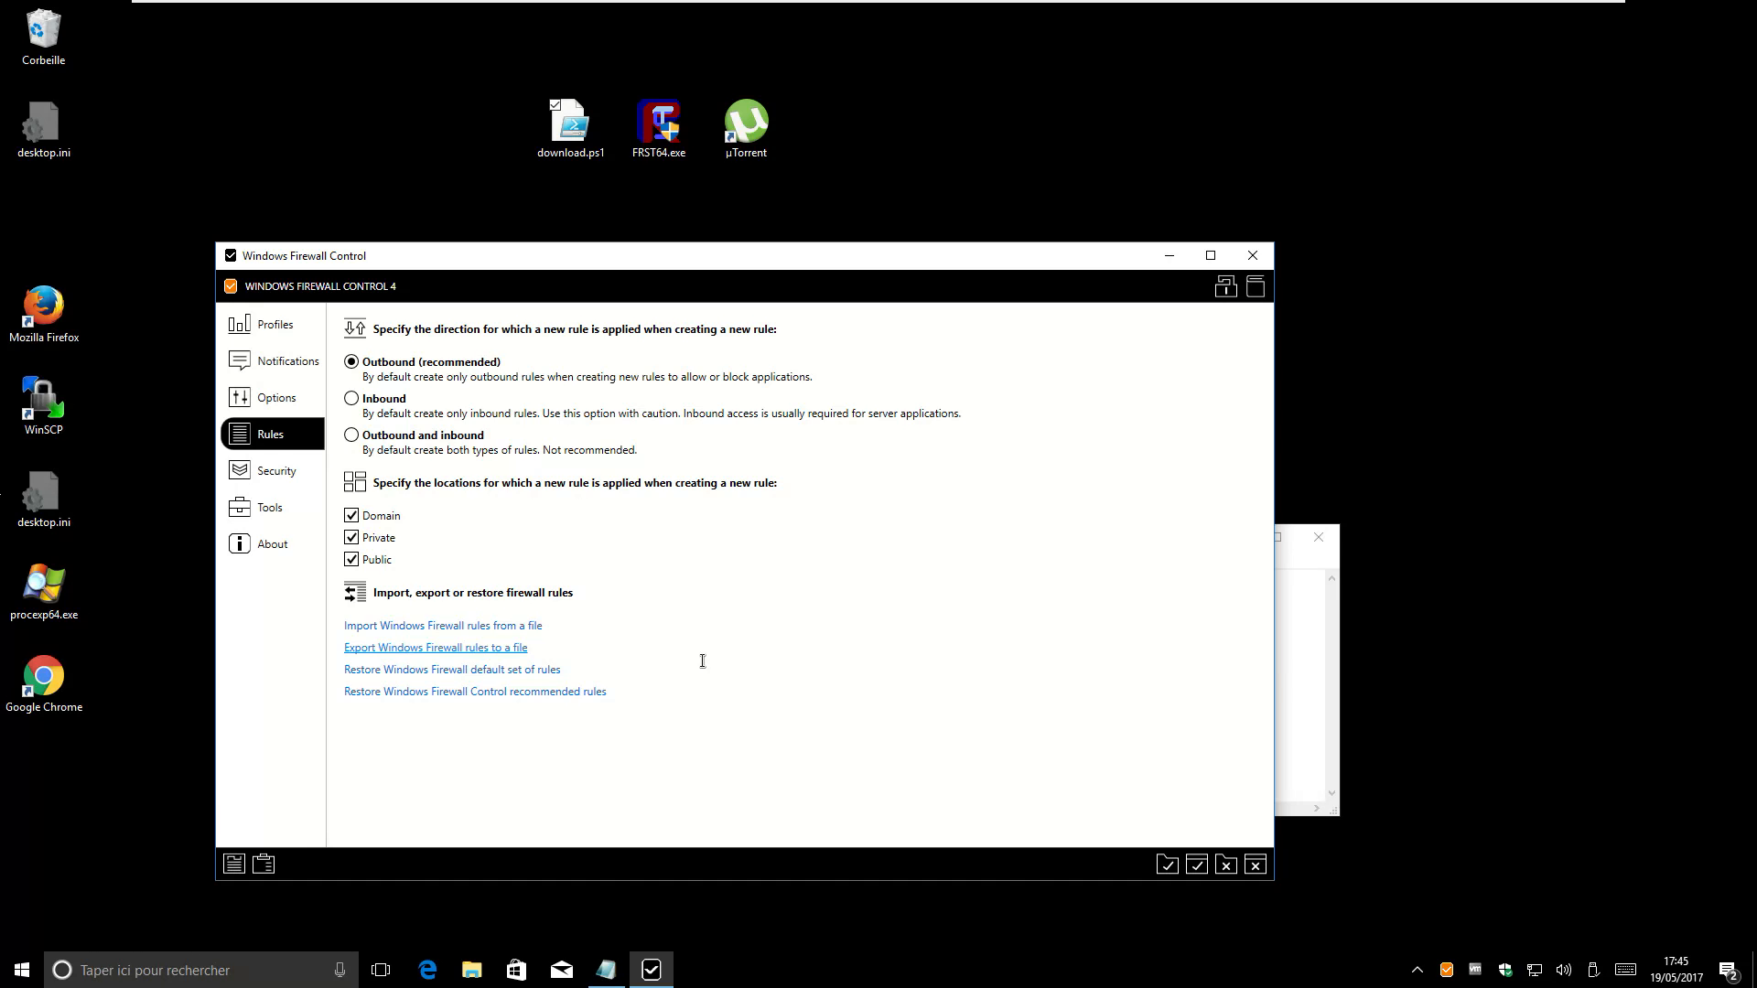
click(275, 397)
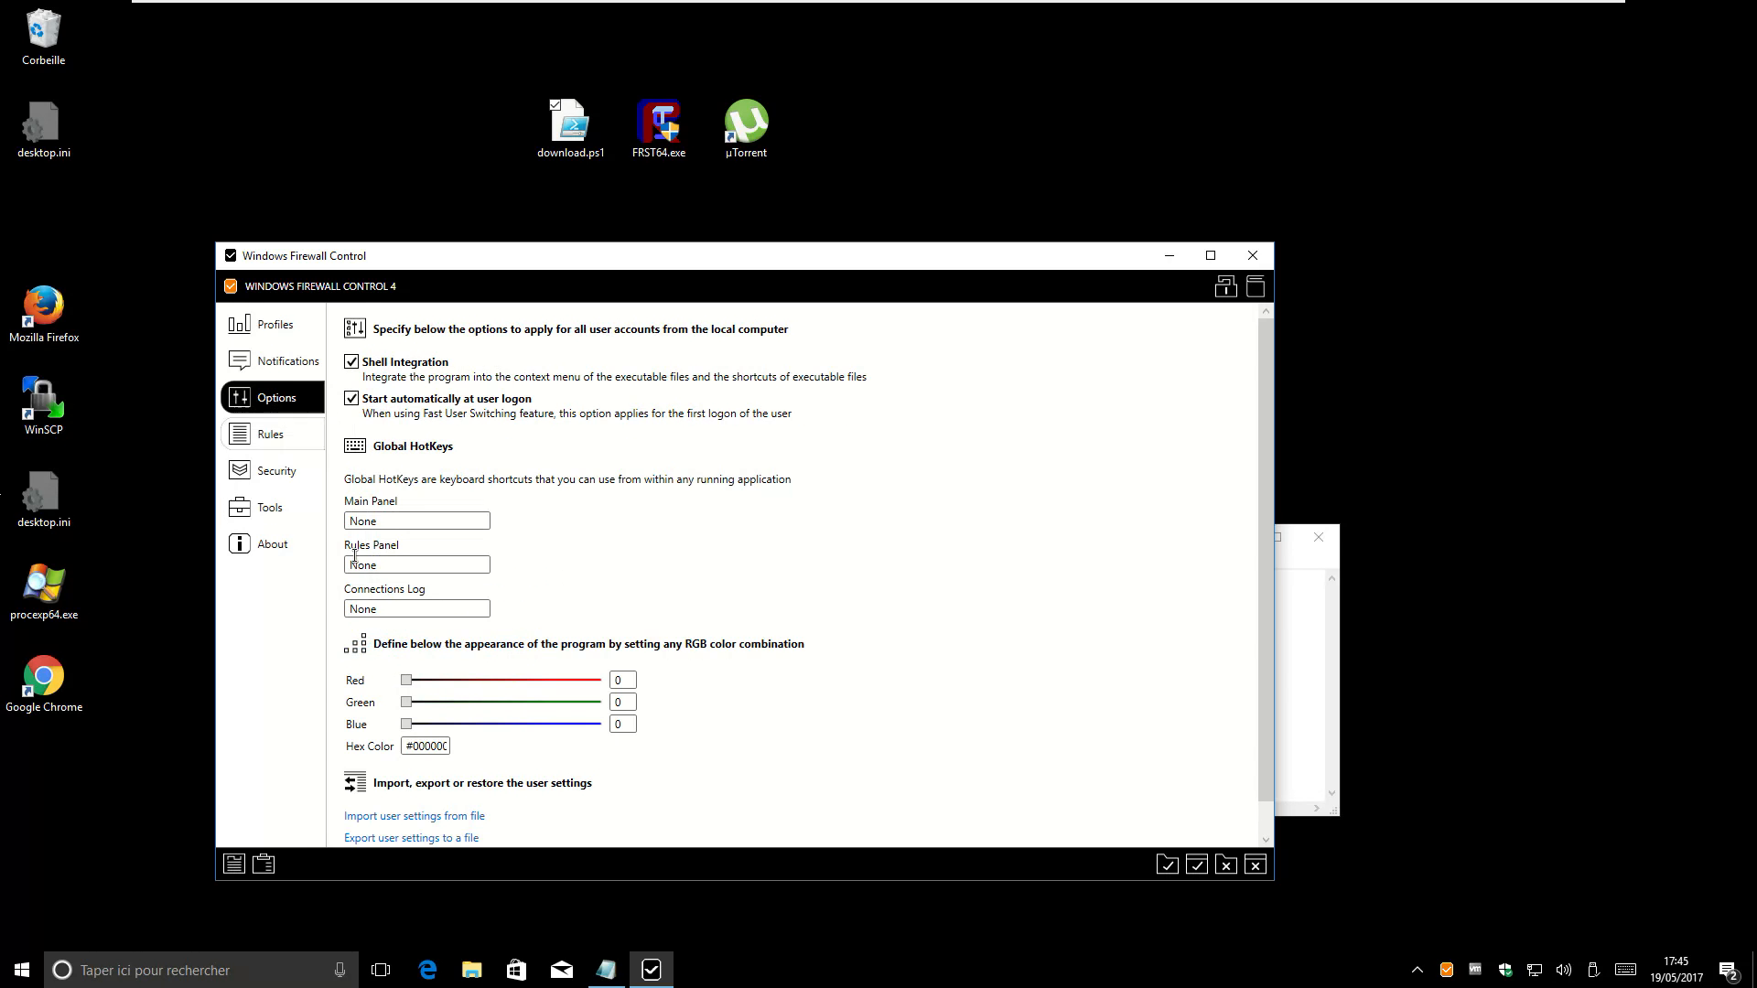
scroll(475, 806, down, 1)
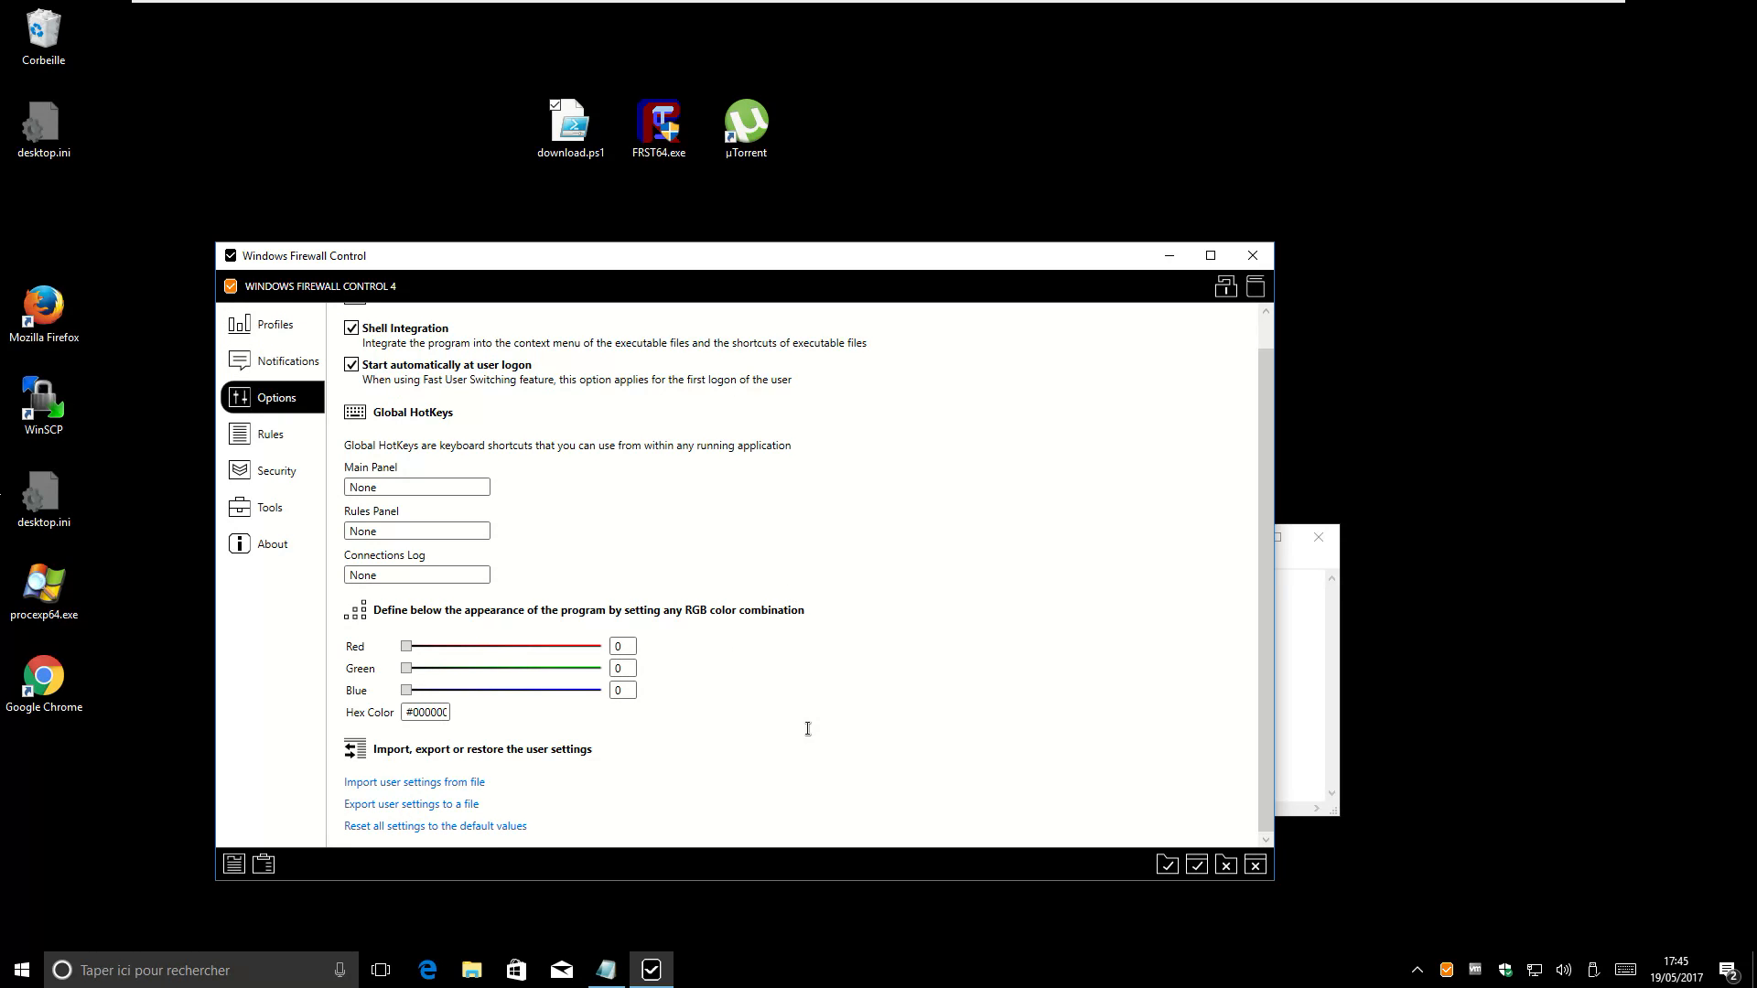
click(282, 474)
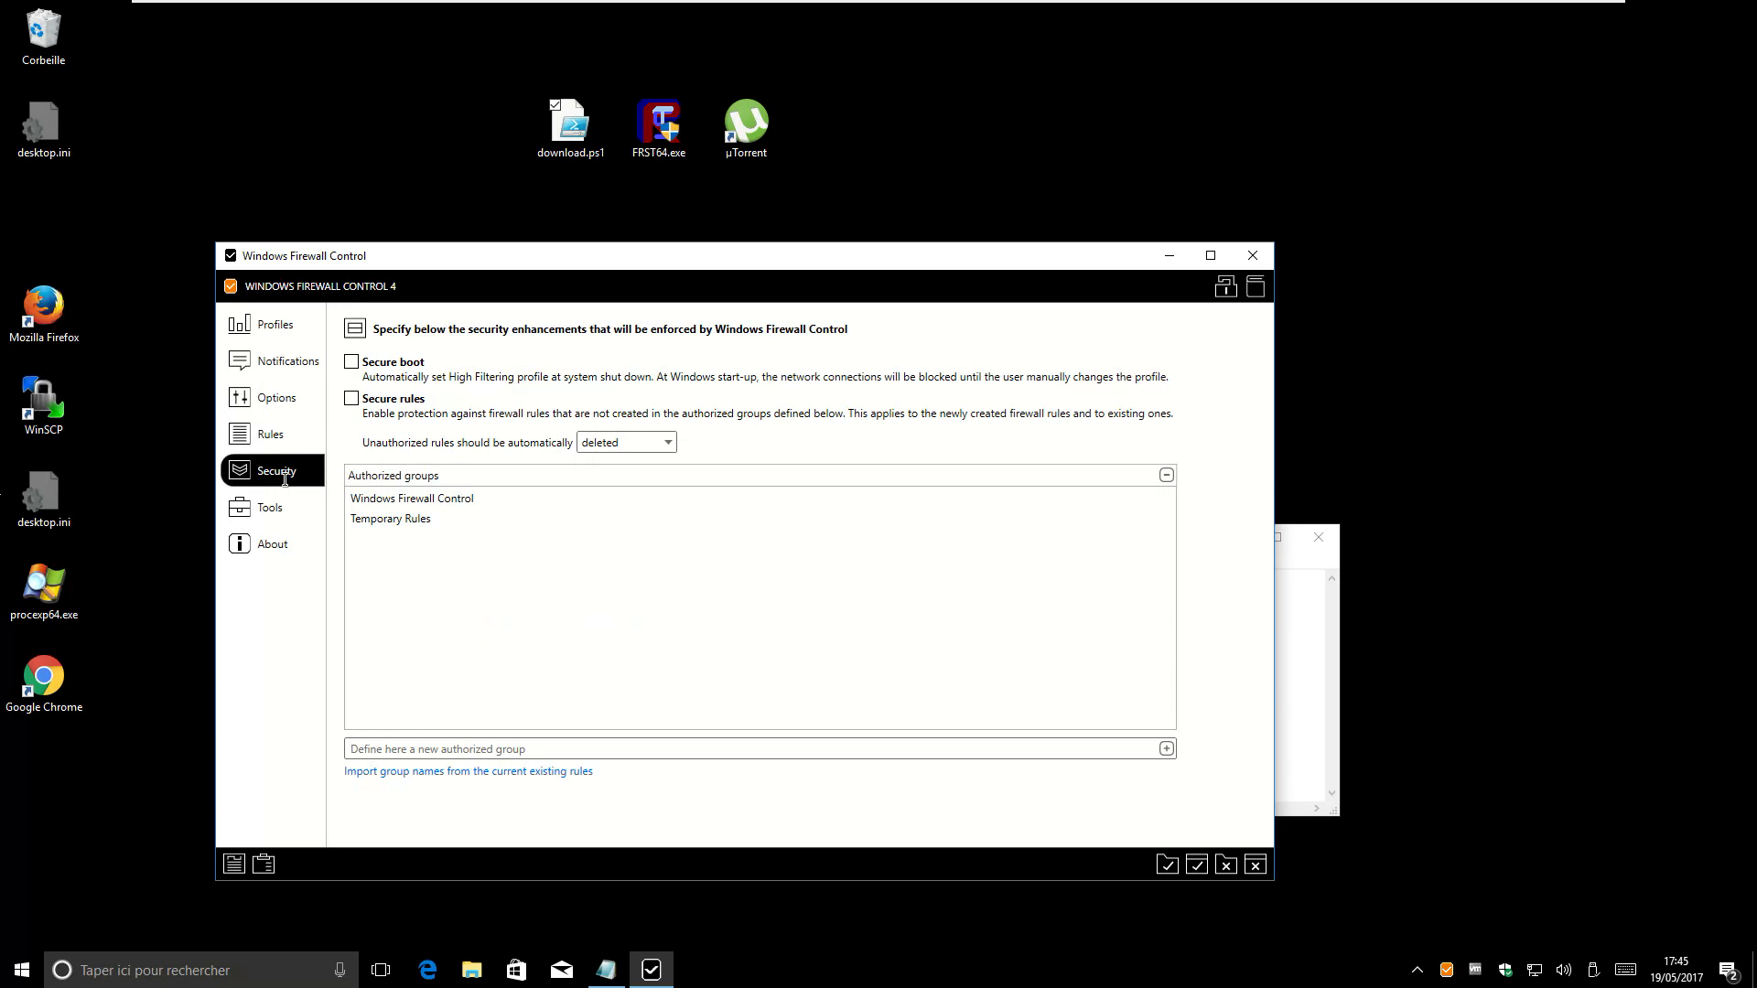
drag(713, 268, 772, 233)
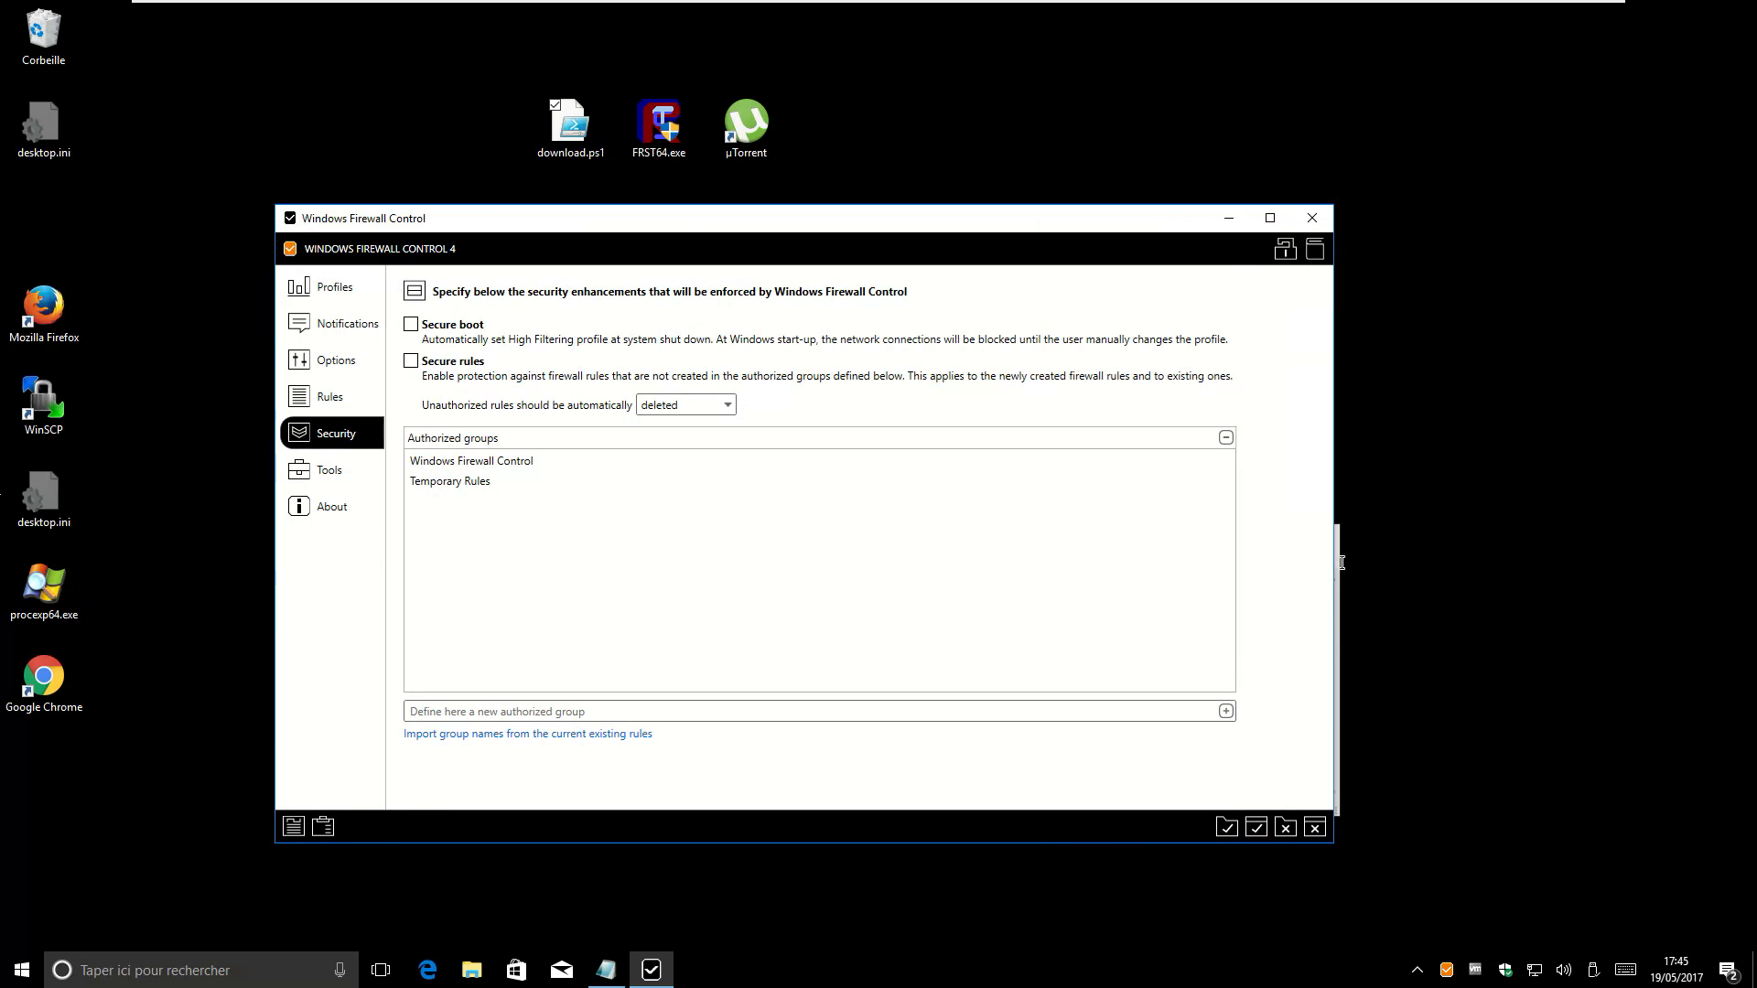
mouse_move(996, 241)
mouse_down()
mouse_move(860, 240)
mouse_move(881, 223)
mouse_move(1014, 217)
mouse_up()
click(1272, 606)
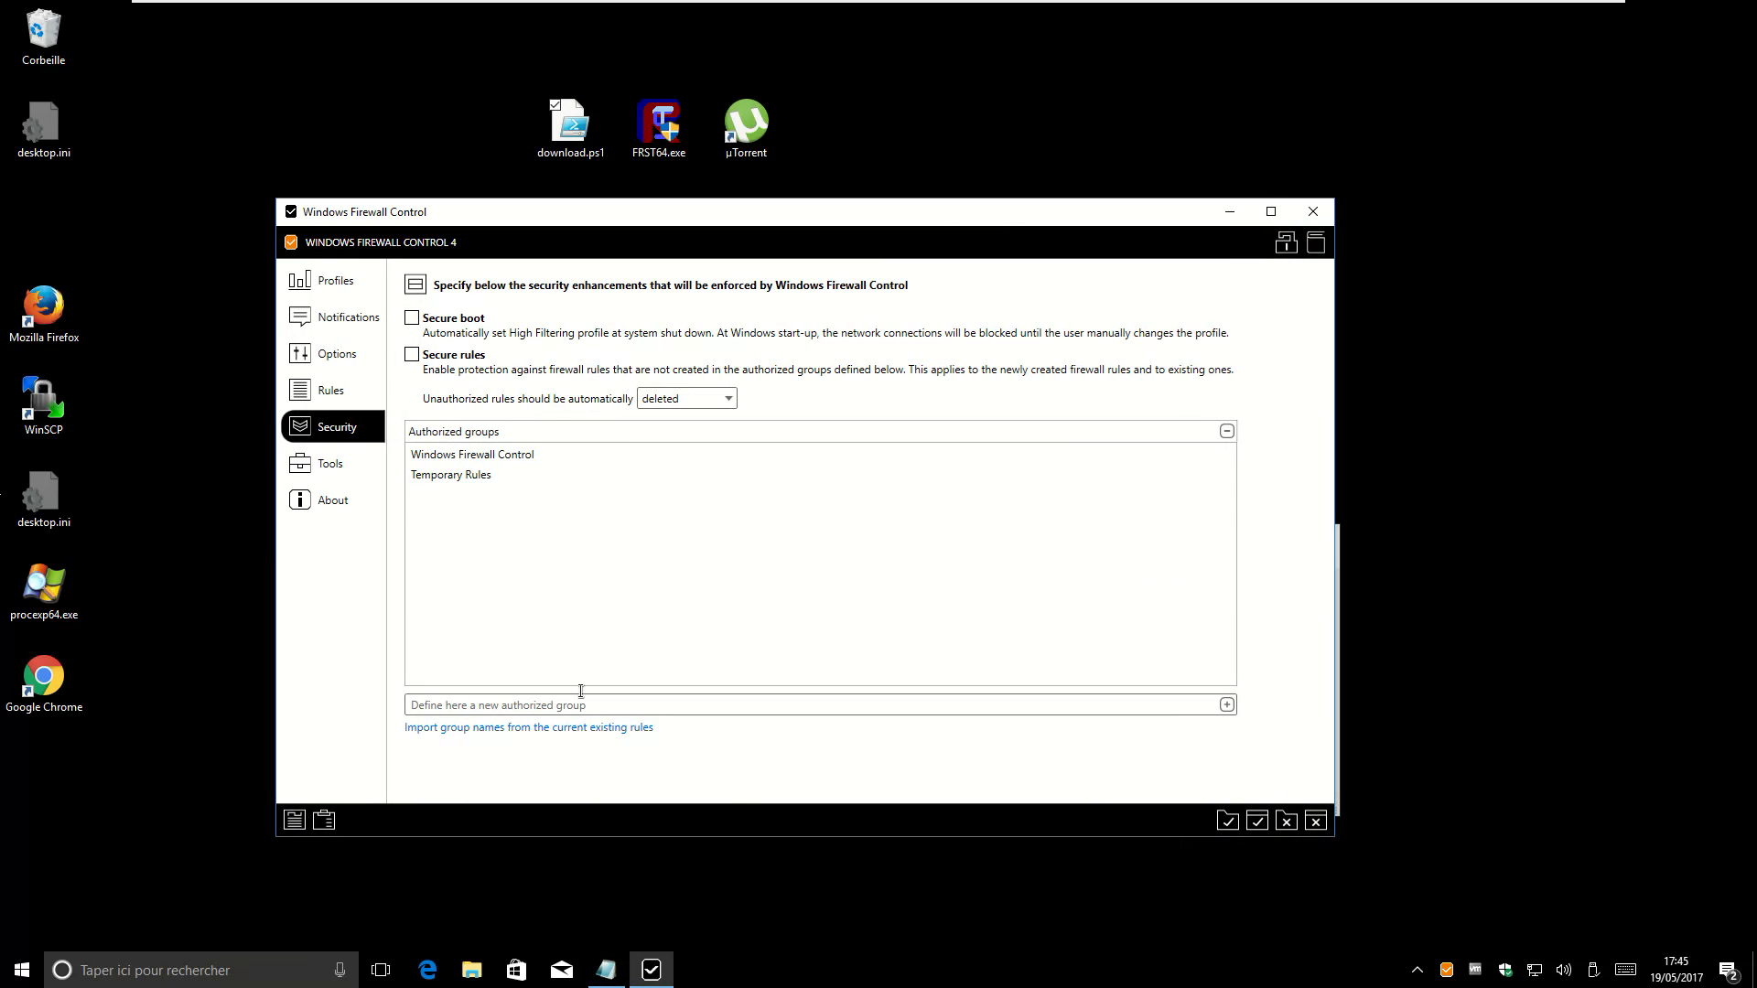
Open the Connections Log, move and enlarge its window, and load the recently blocked outbound connections
click(329, 826)
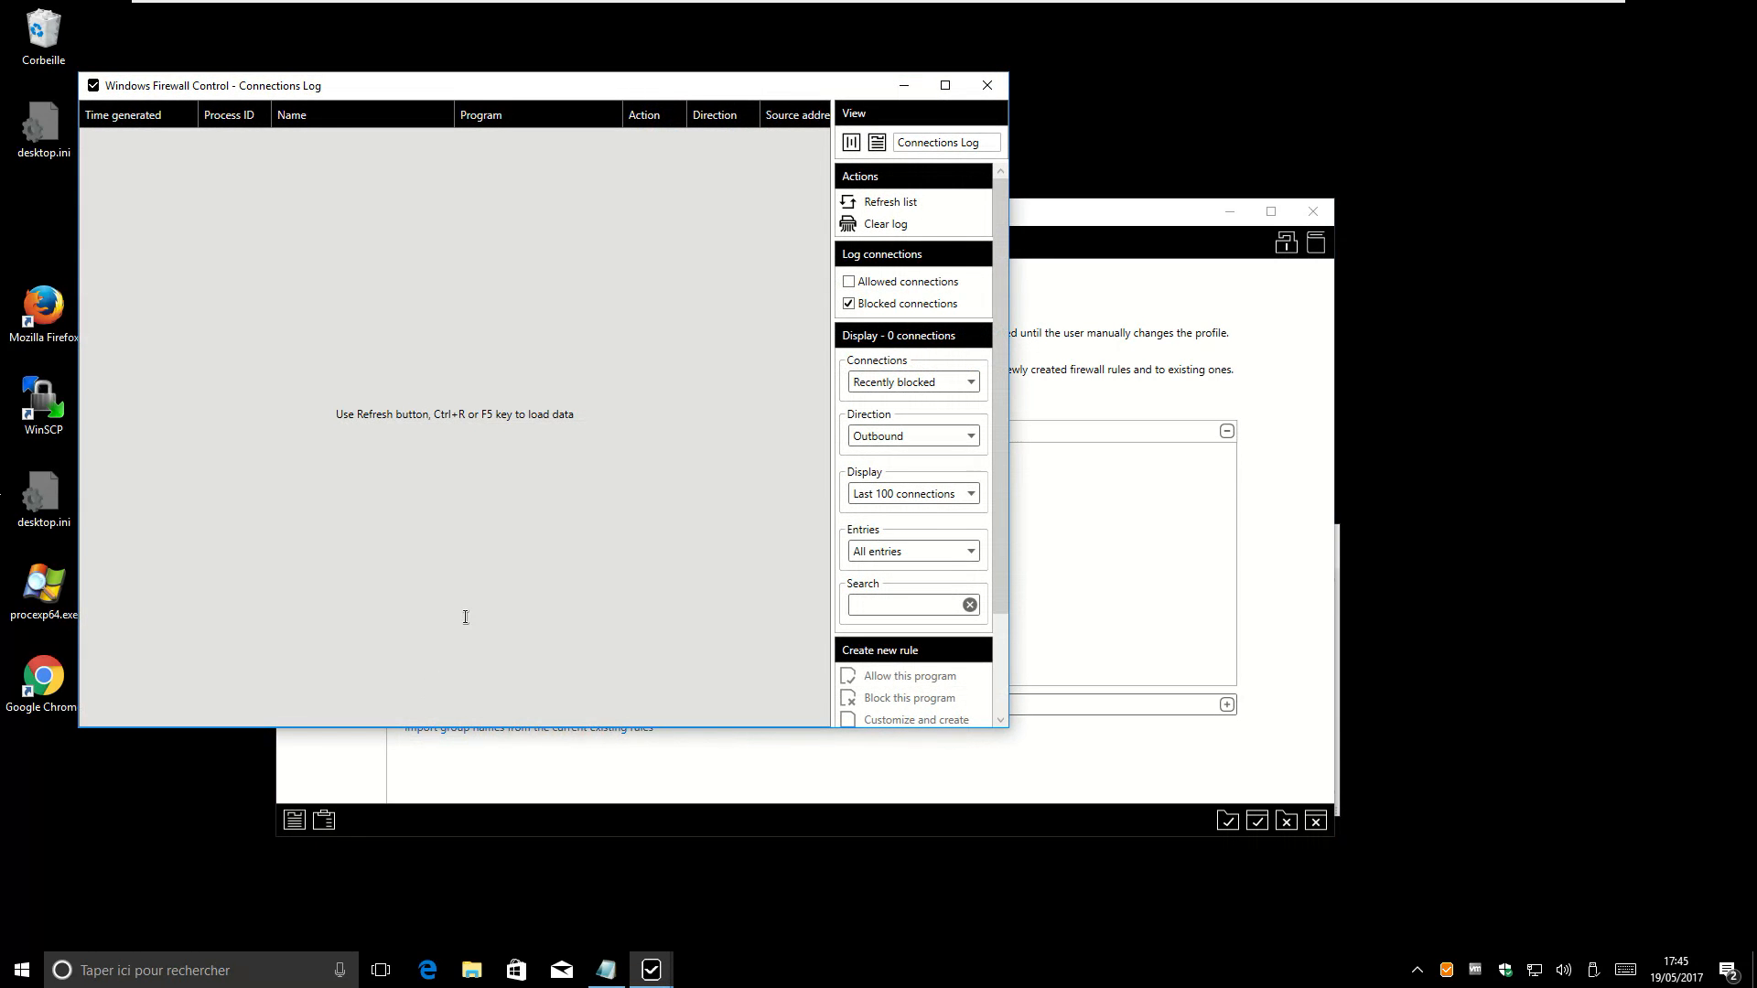
drag(506, 93, 991, 246)
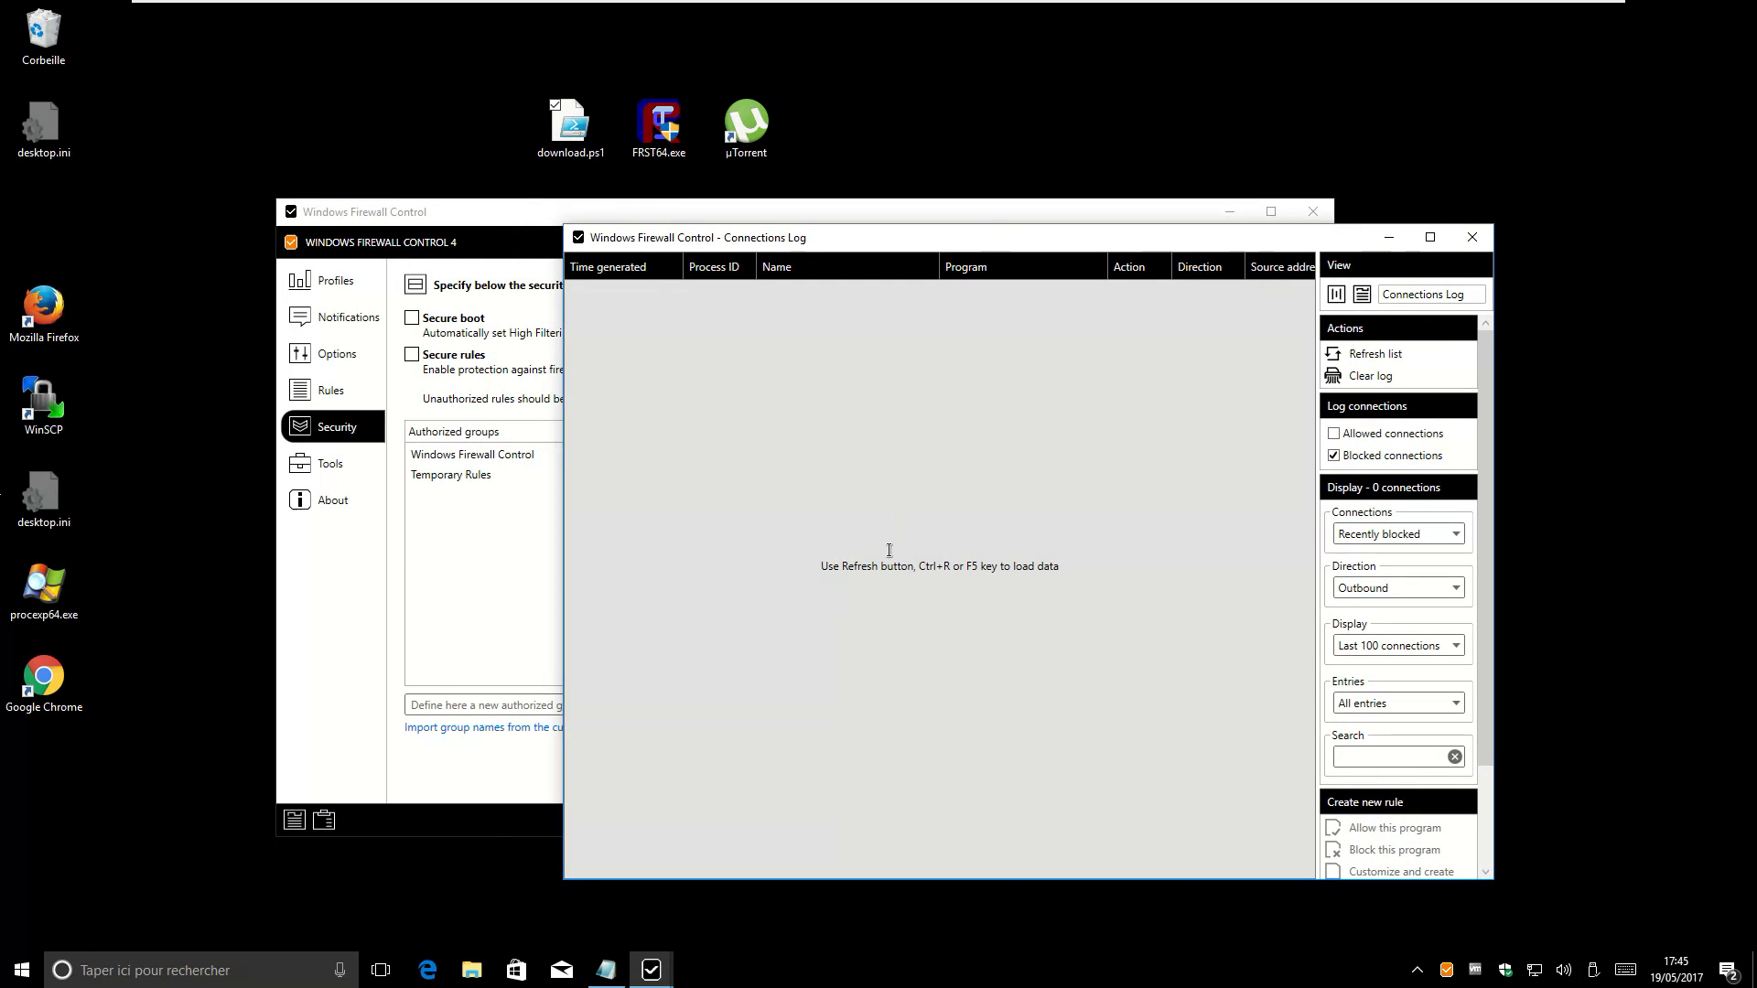
drag(567, 883, 356, 913)
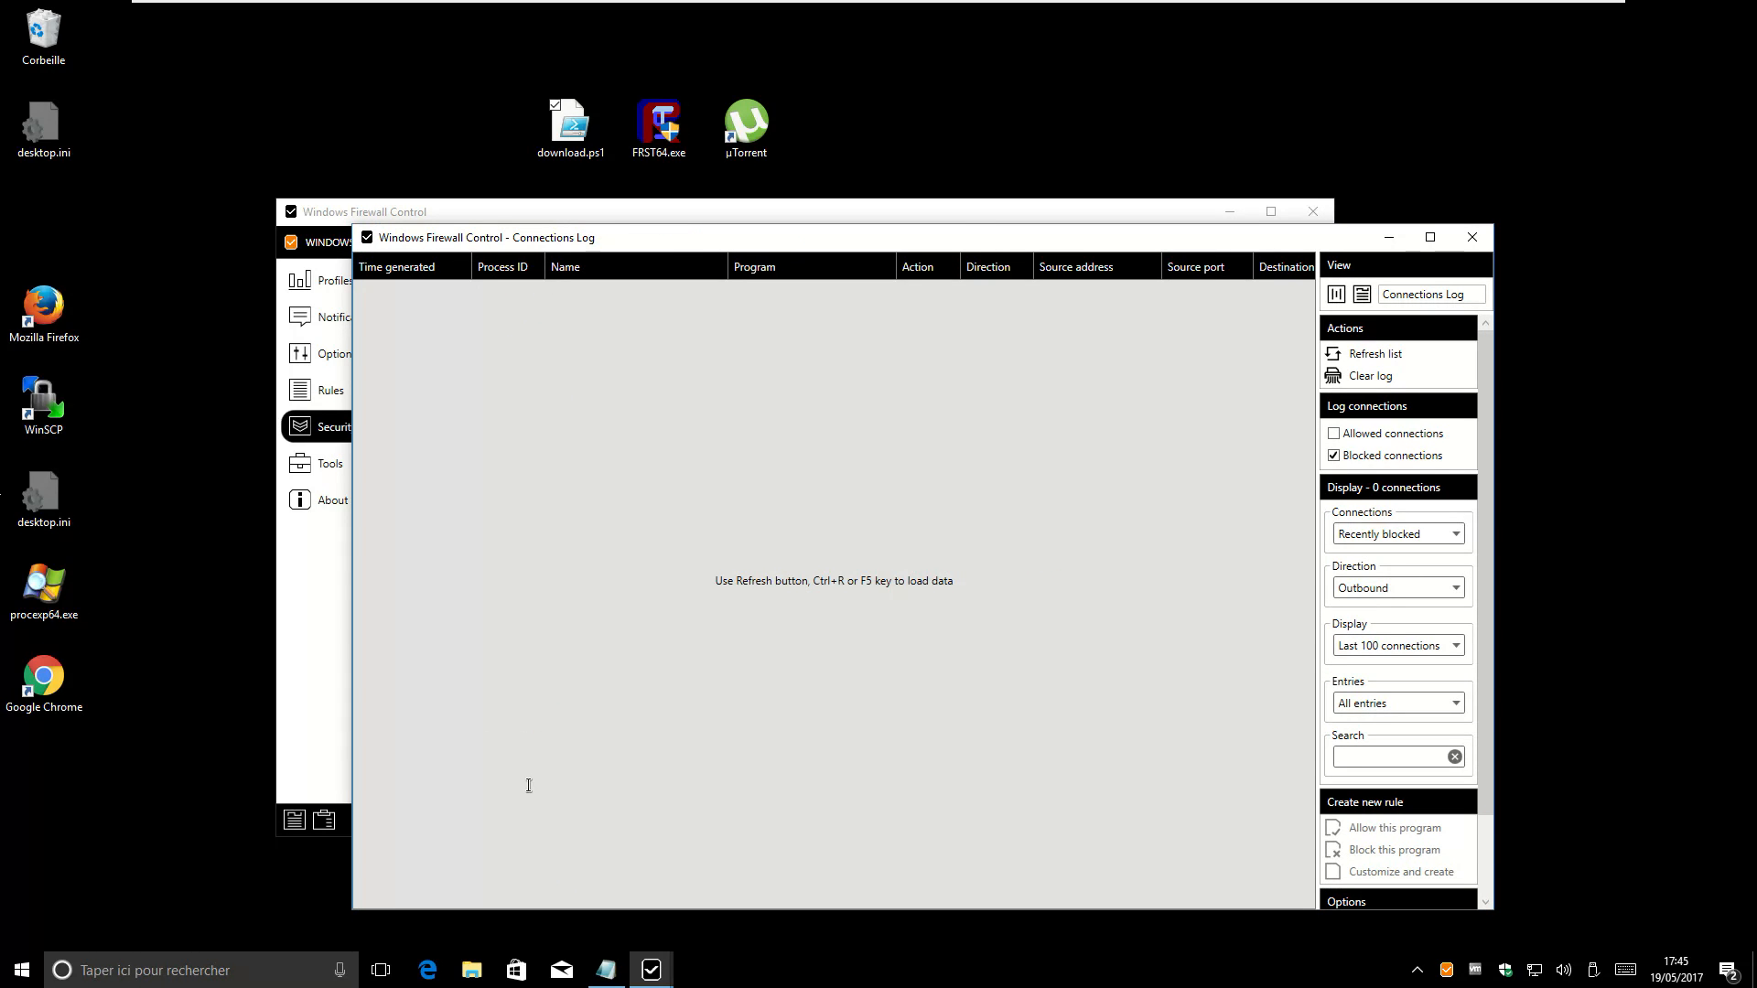
key(F5)
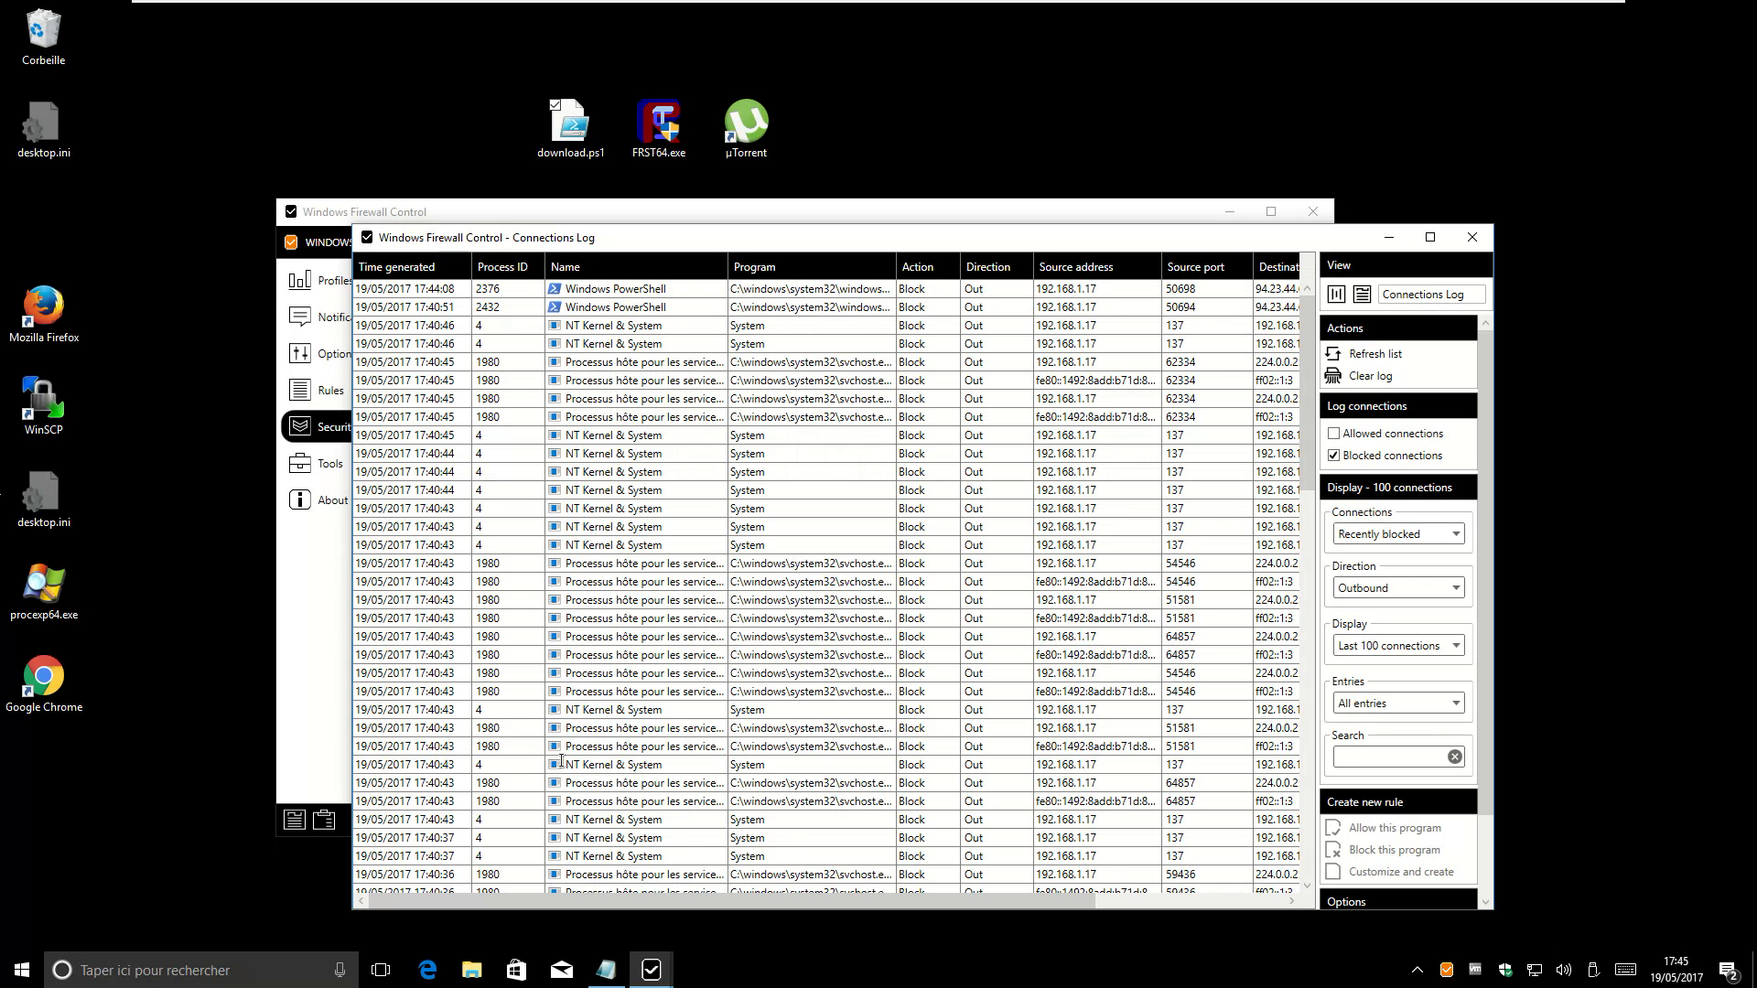
Examine the destination addresses and ports of the two blocked Windows PowerShell connections in the log
click(618, 309)
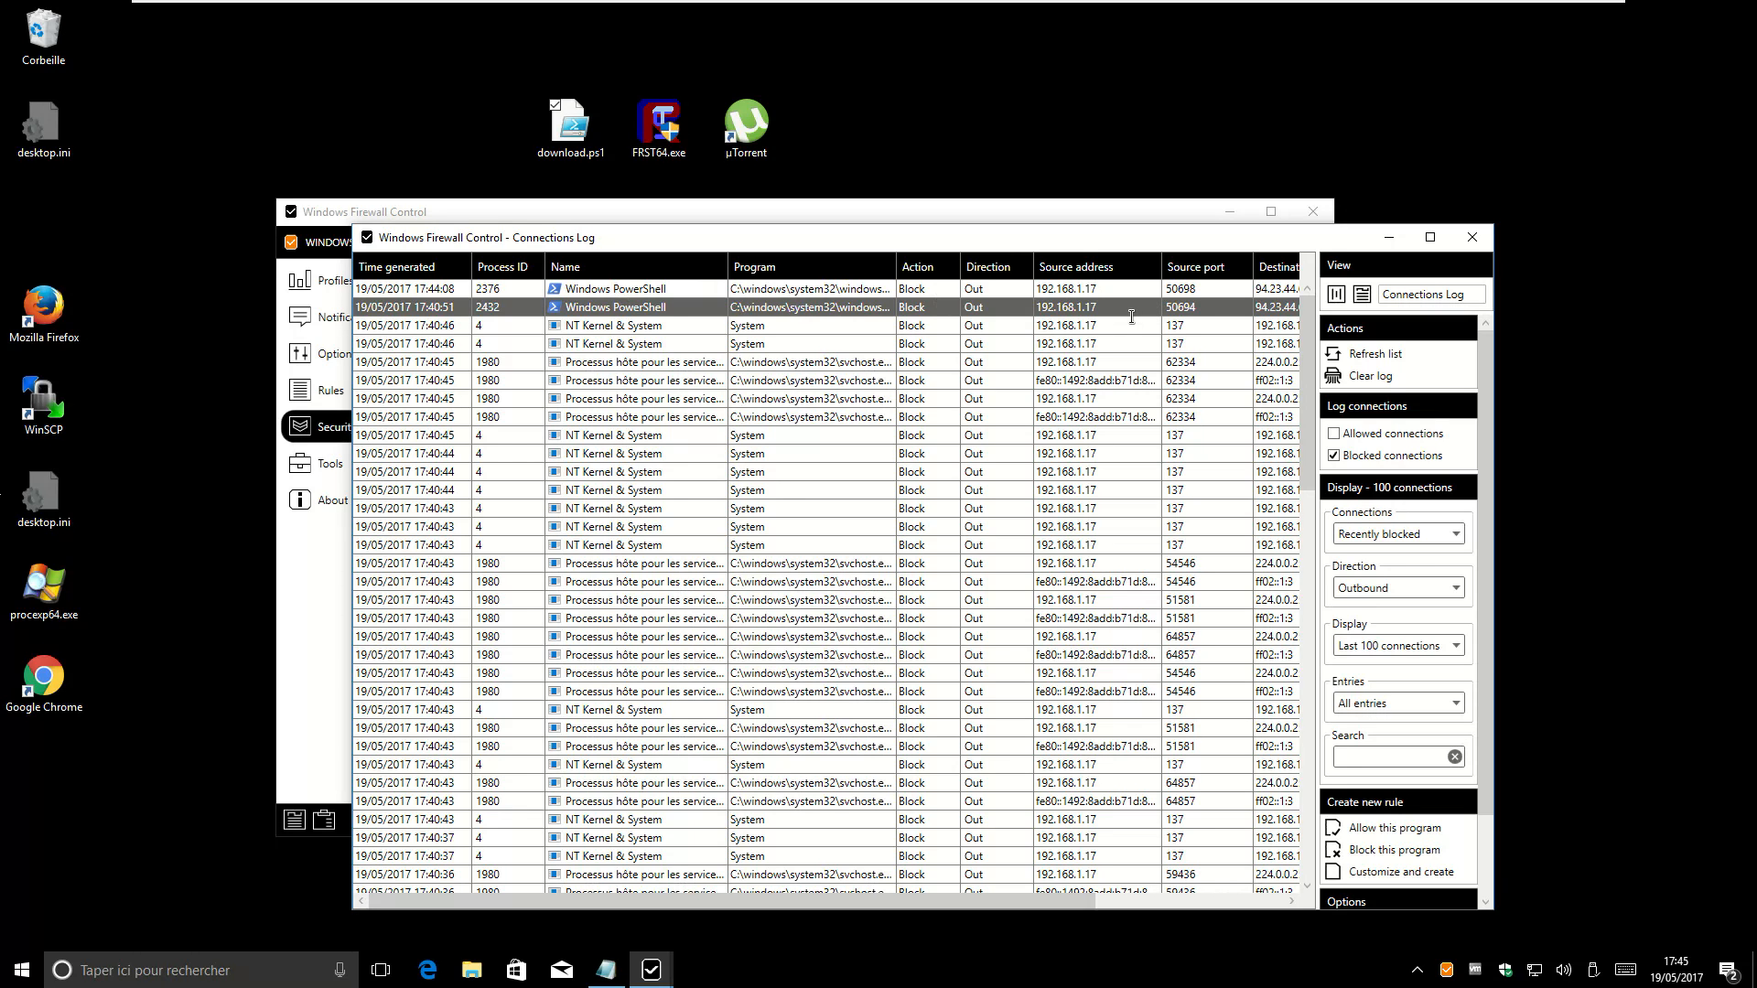
drag(700, 901, 898, 903)
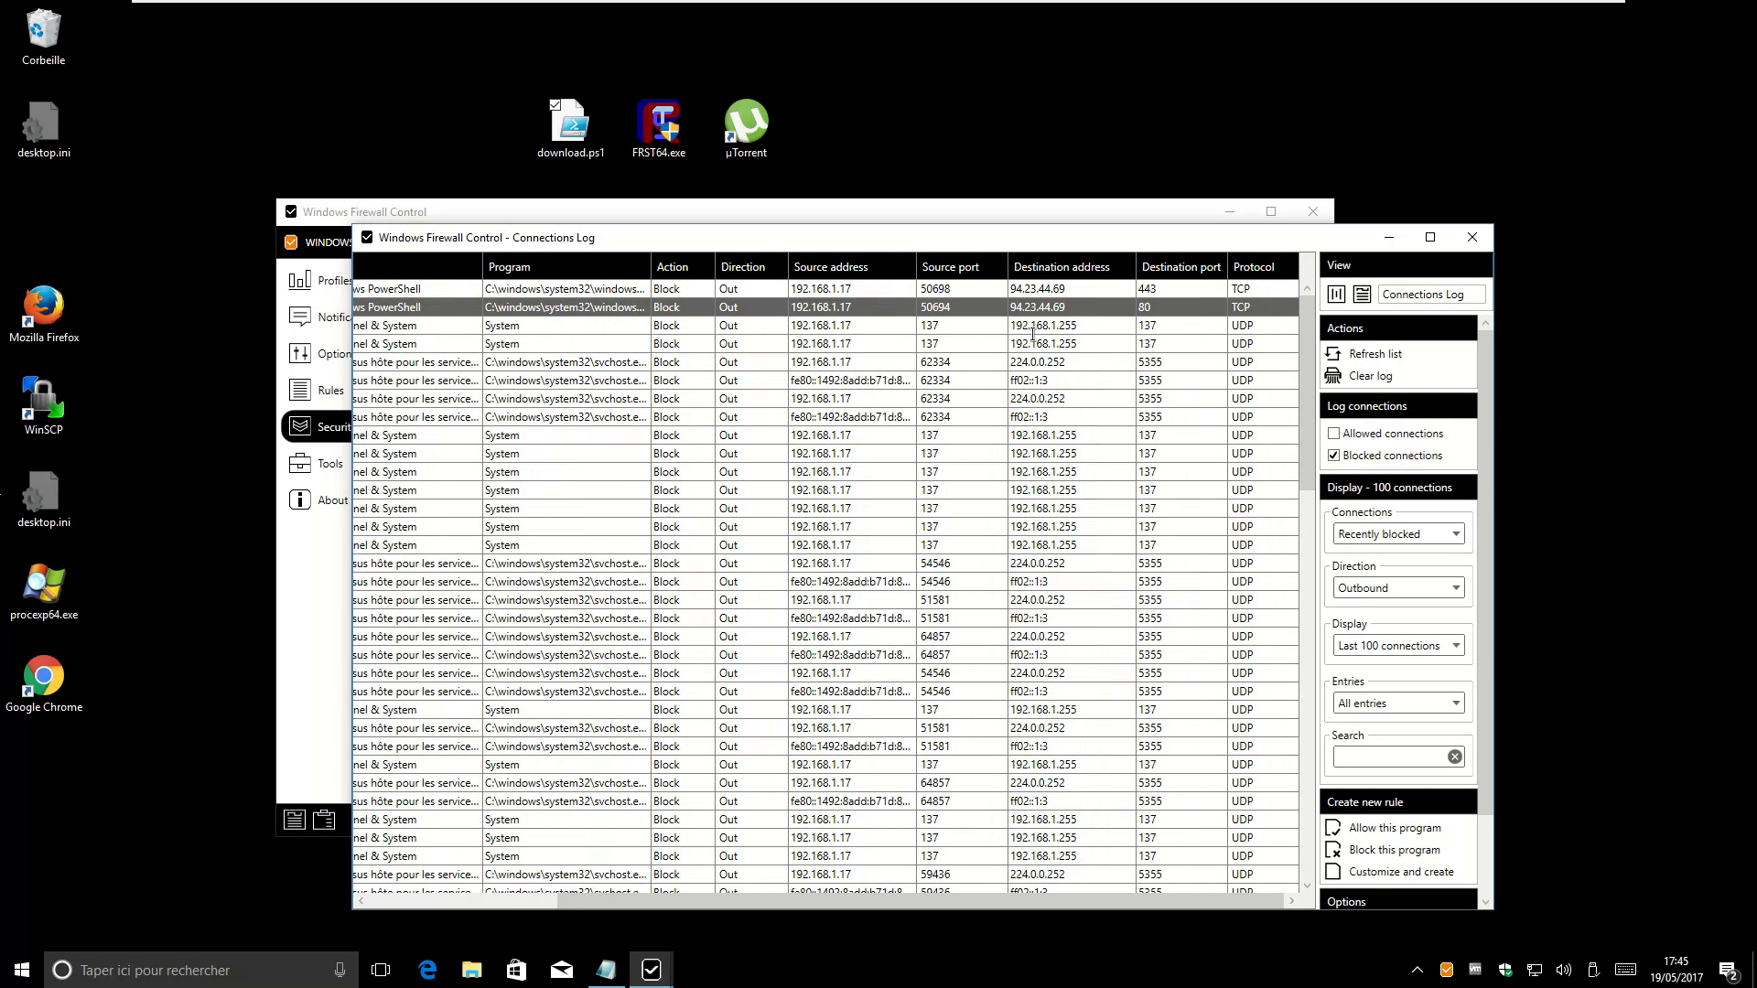
click(1072, 294)
click(1079, 312)
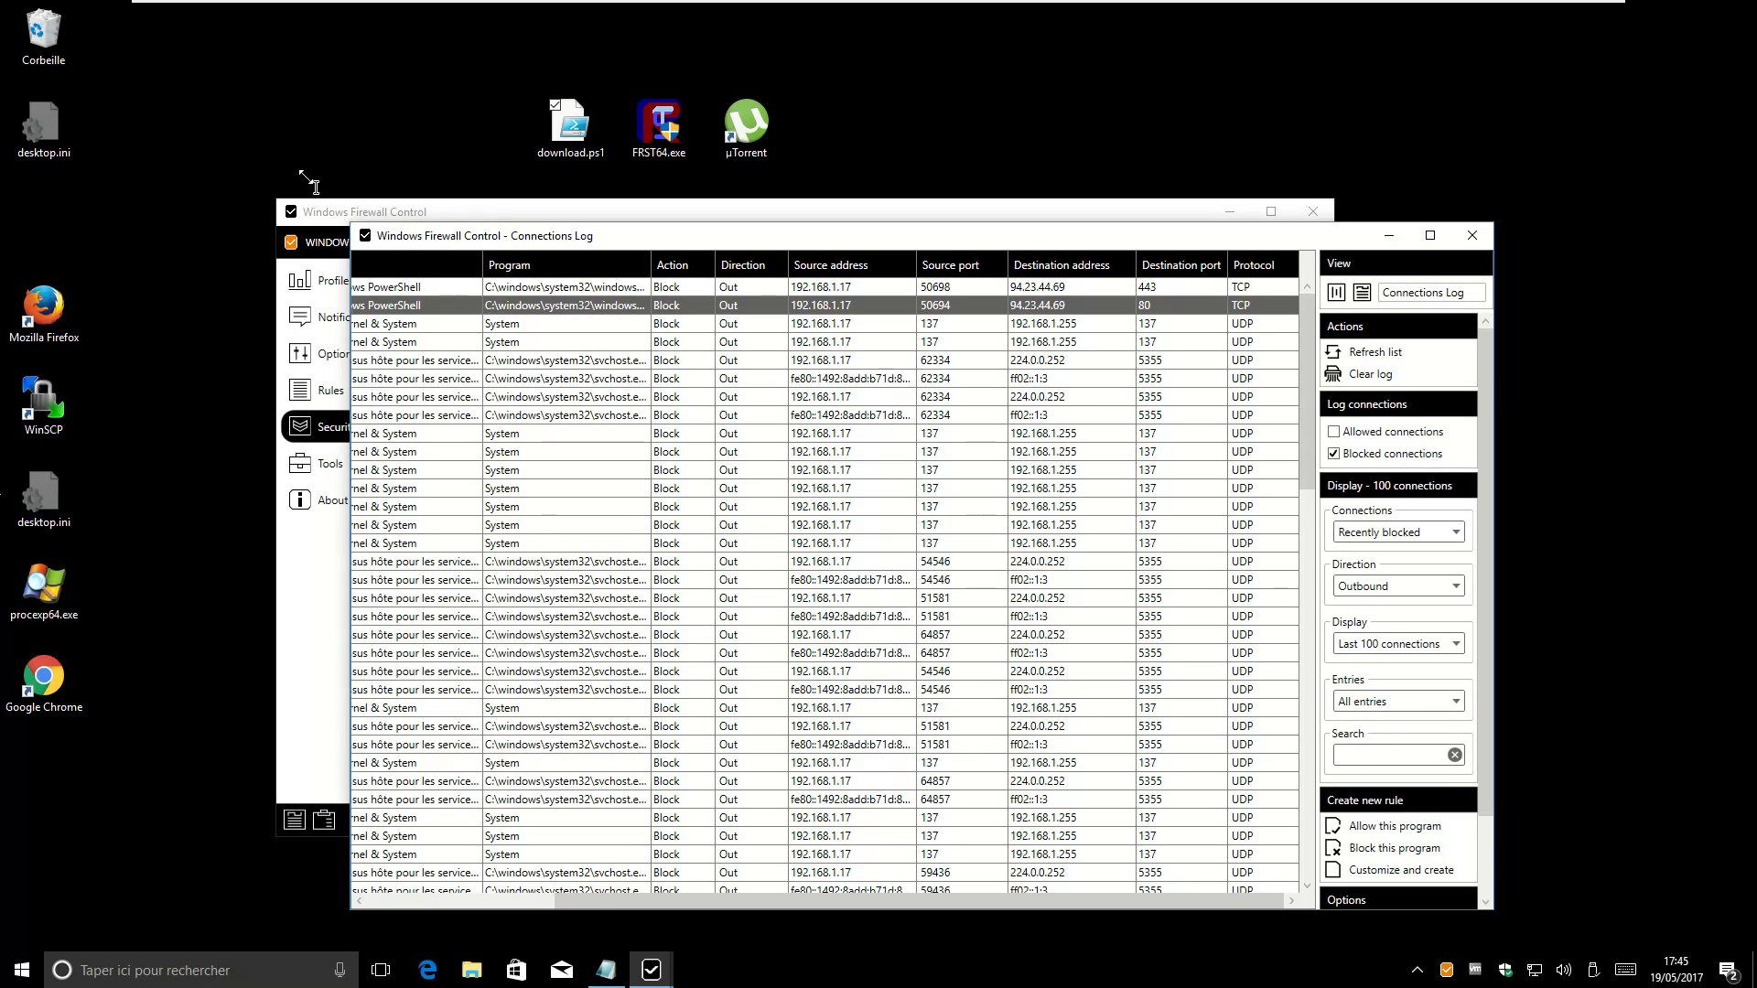
Start a WHOIS query for the blocked Windows PowerShell connection to port 80, and read through the address record
right_click(1093, 265)
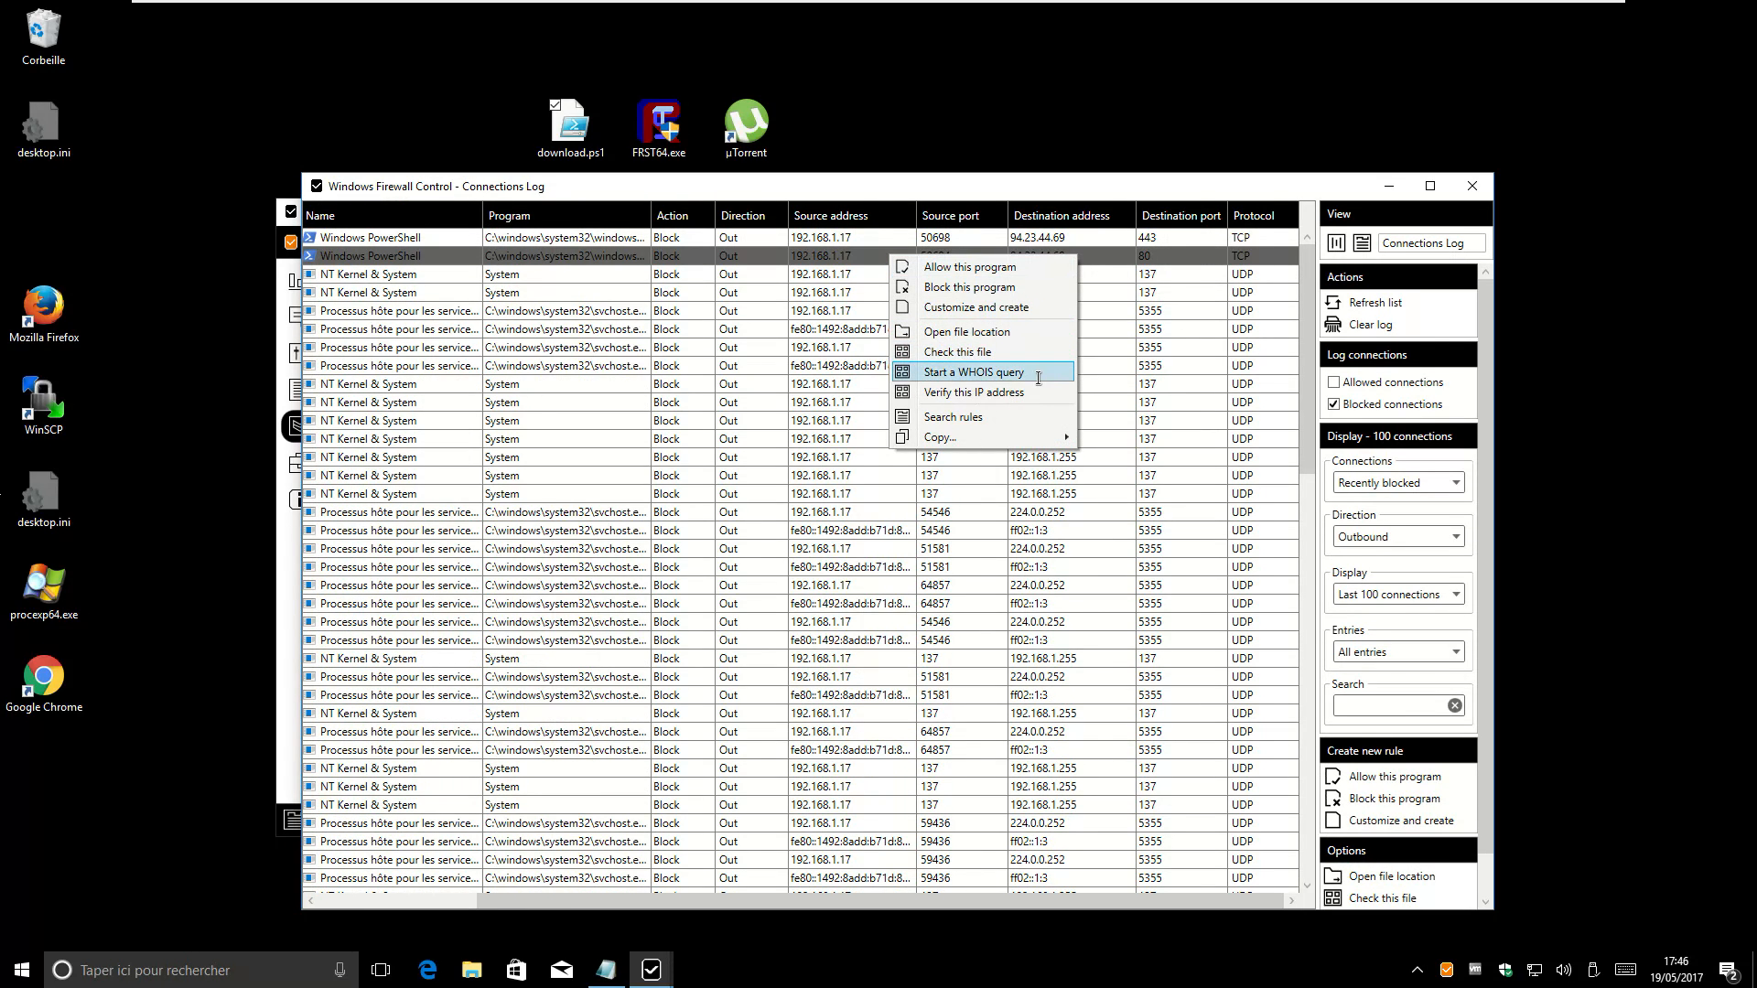
click(1035, 381)
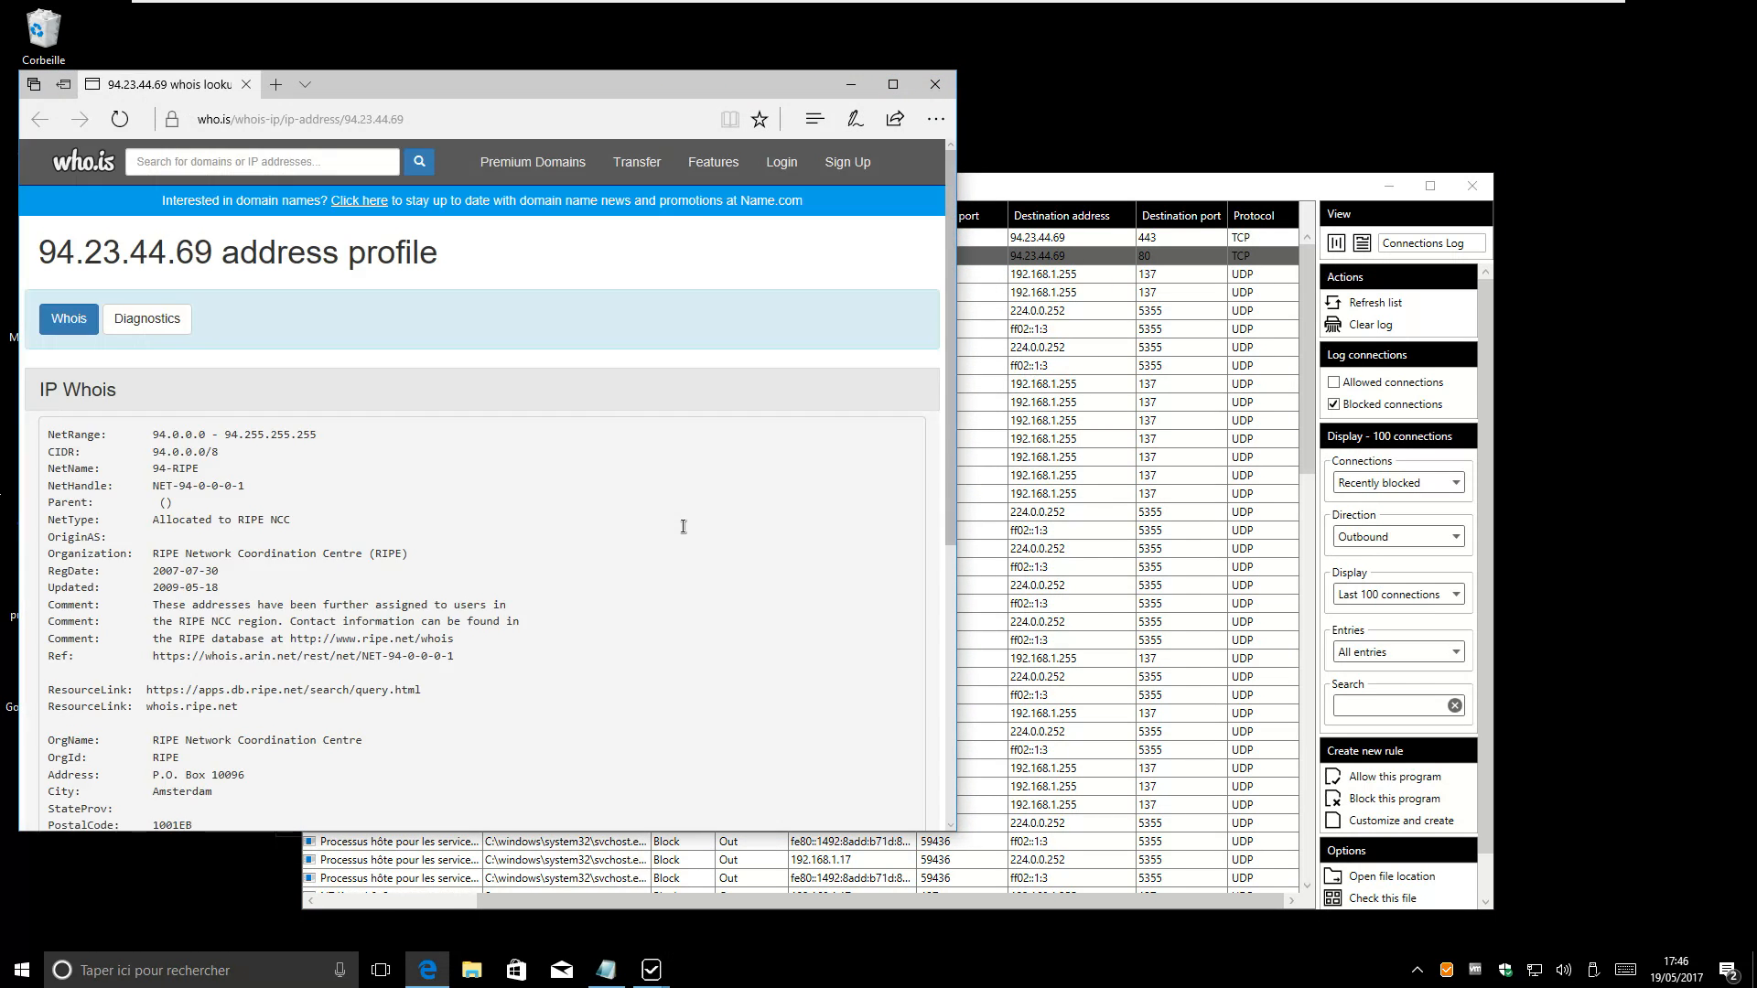
scroll(448, 678, down, 5)
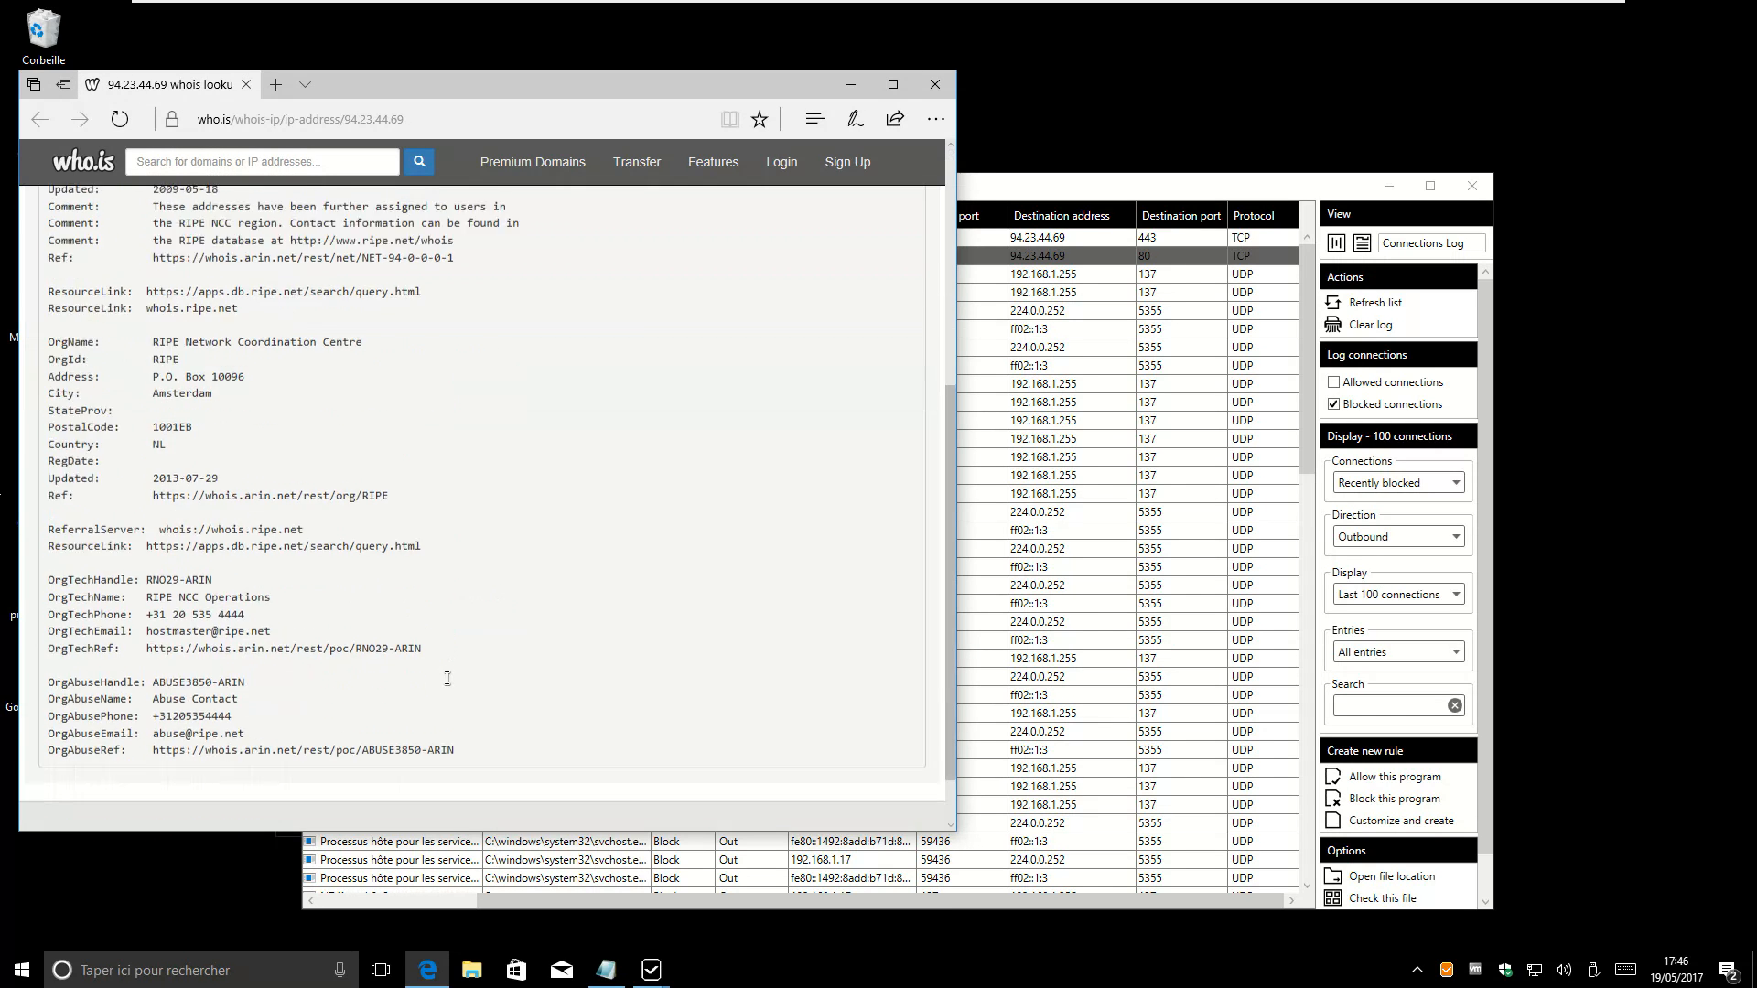
scroll(448, 678, up, 4)
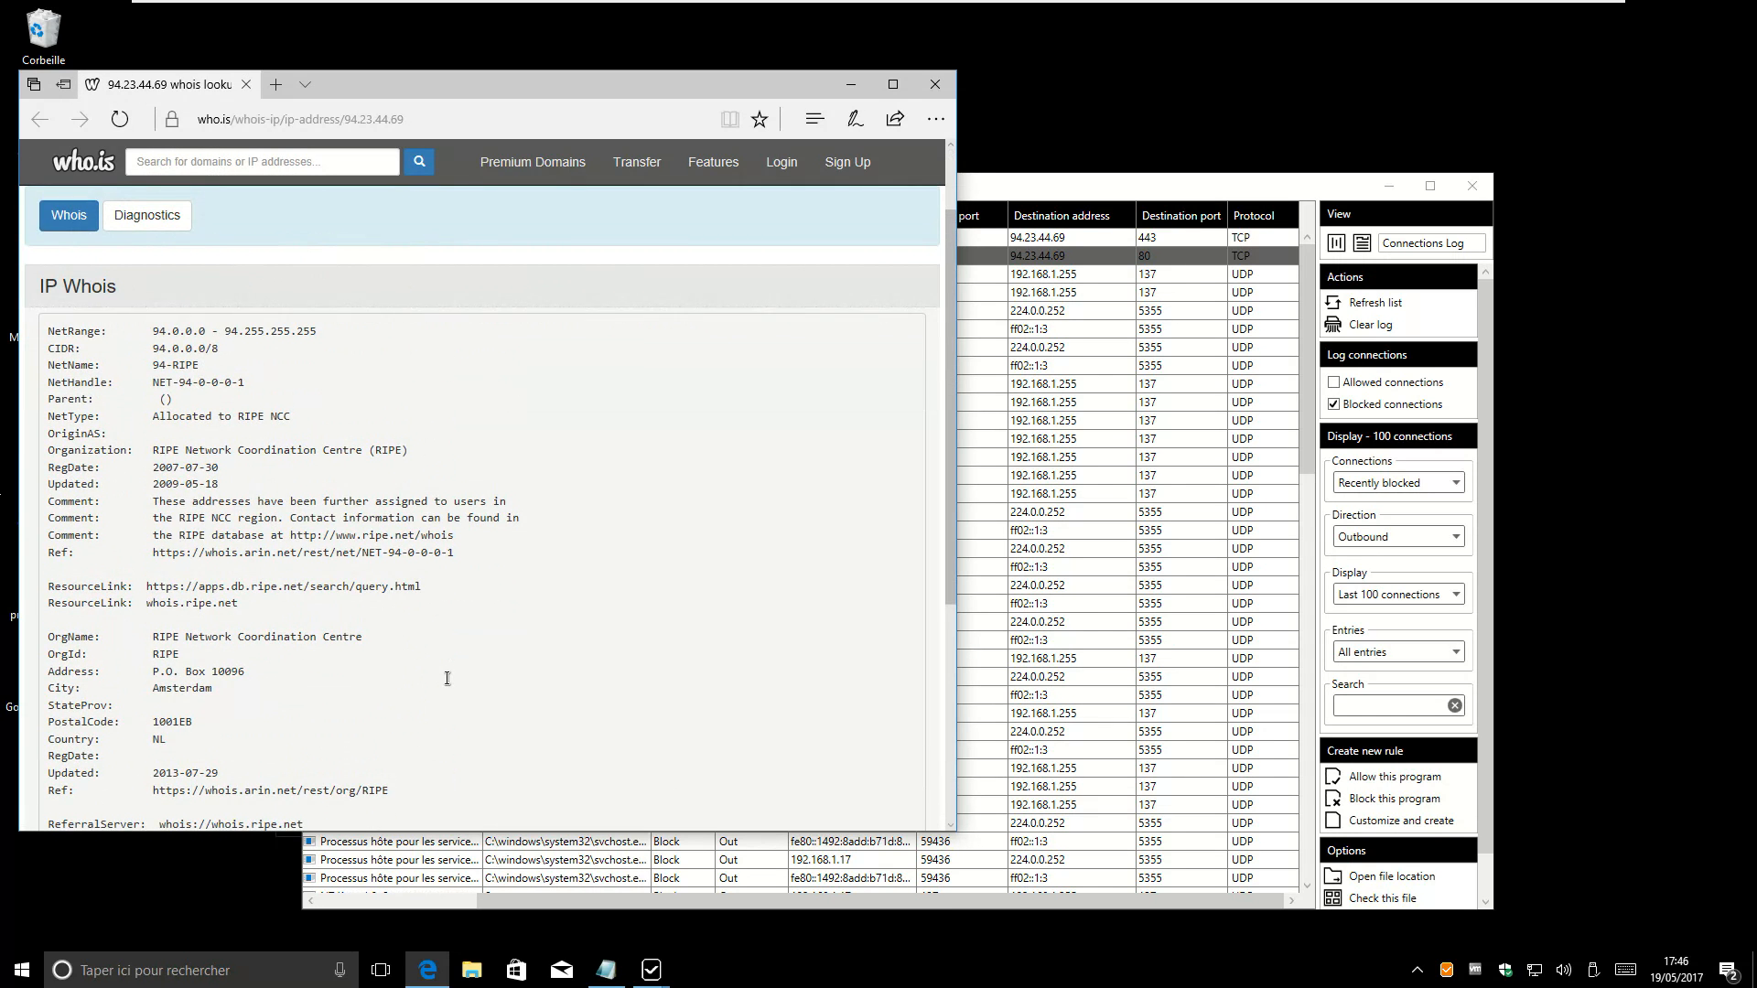
scroll(447, 678, down, 1)
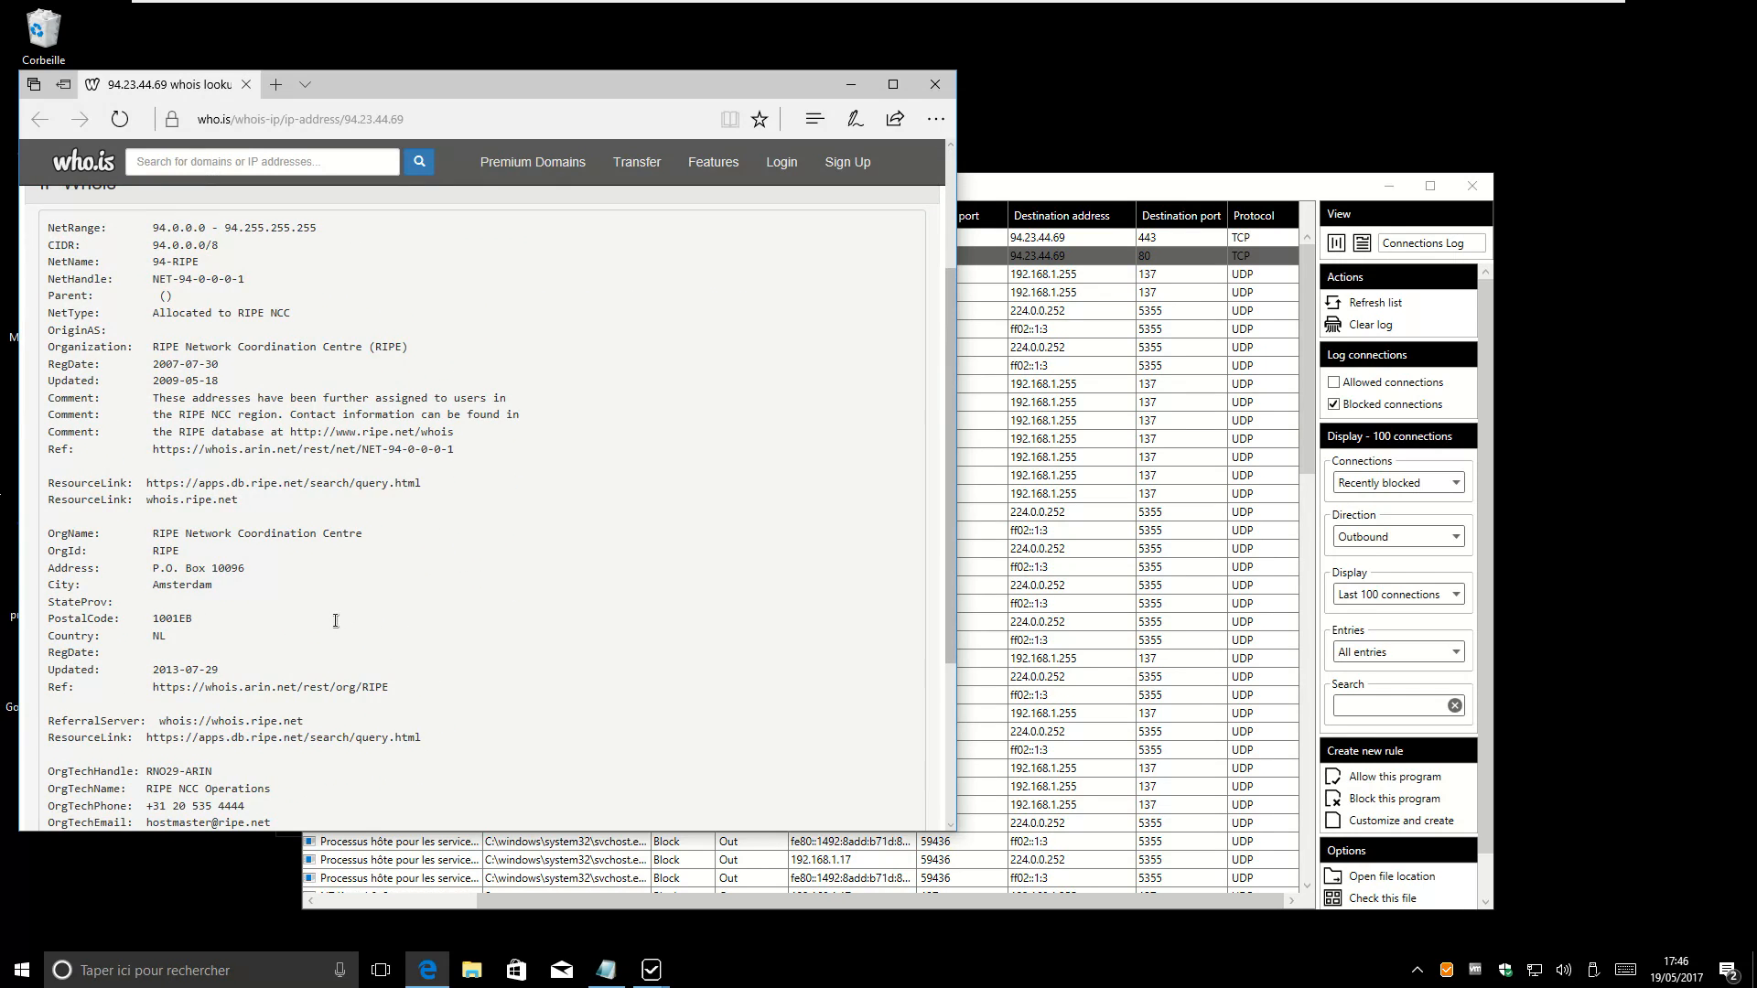
scroll(336, 621, up, 2)
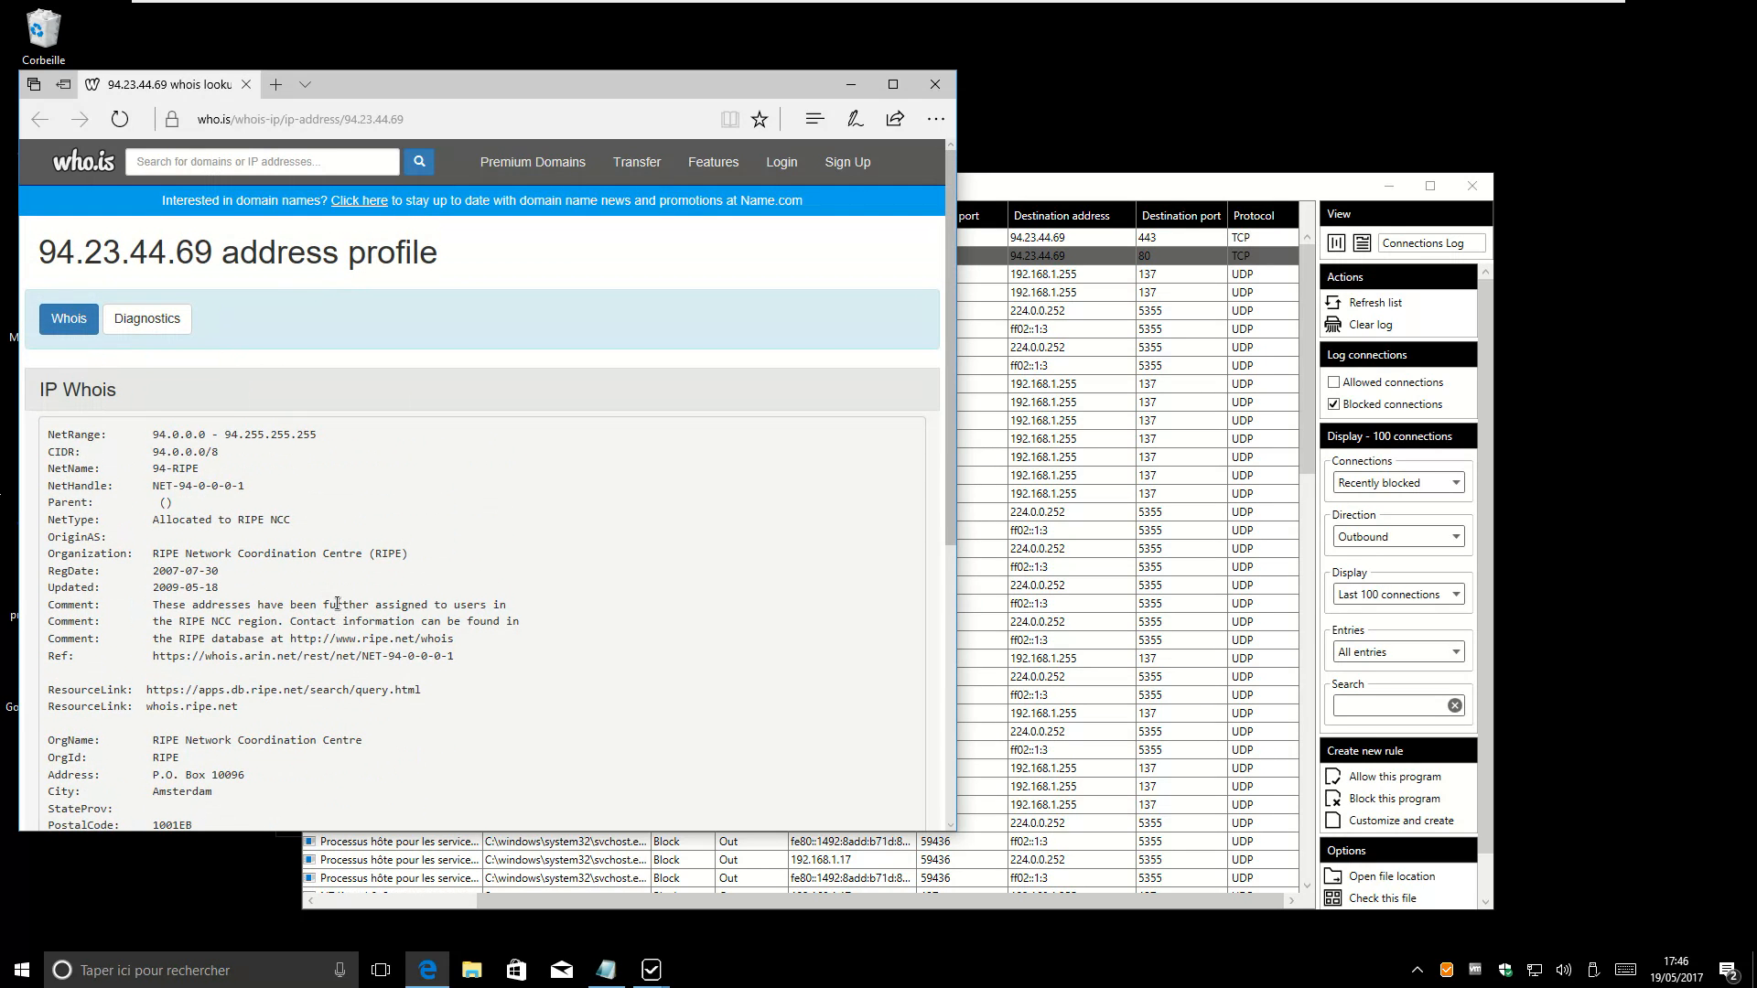
scroll(239, 632, down, 2)
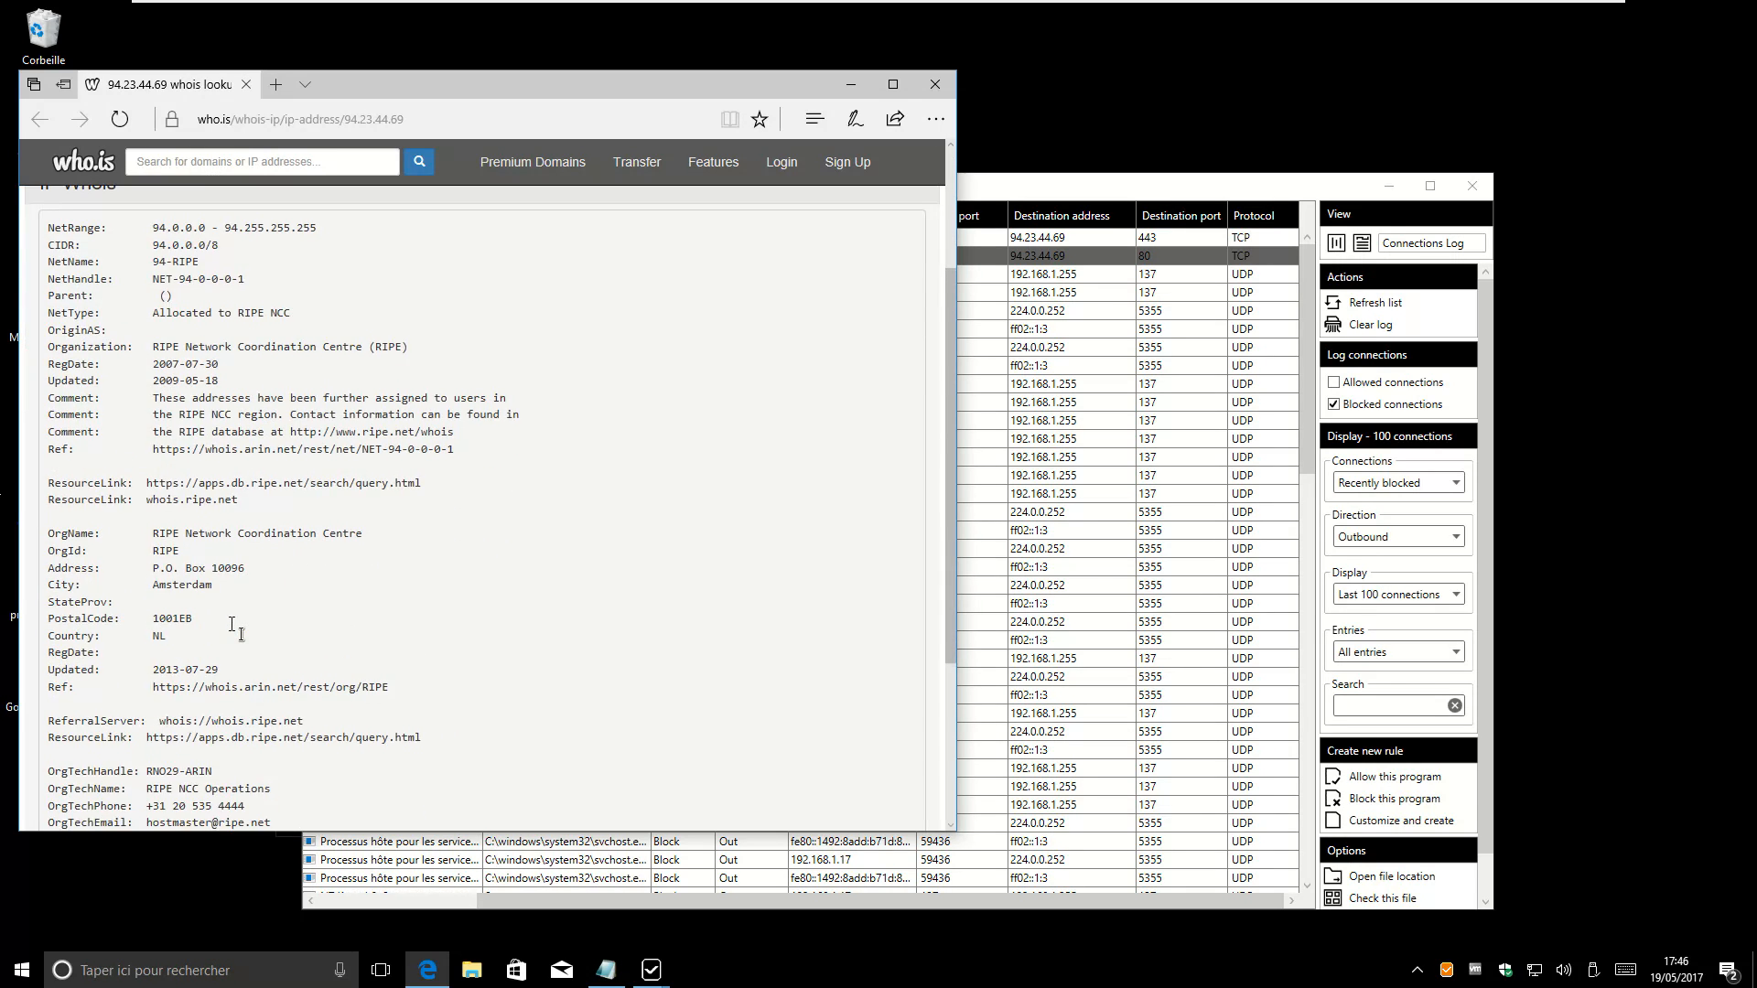
scroll(241, 633, down, 2)
scroll(223, 511, up, 4)
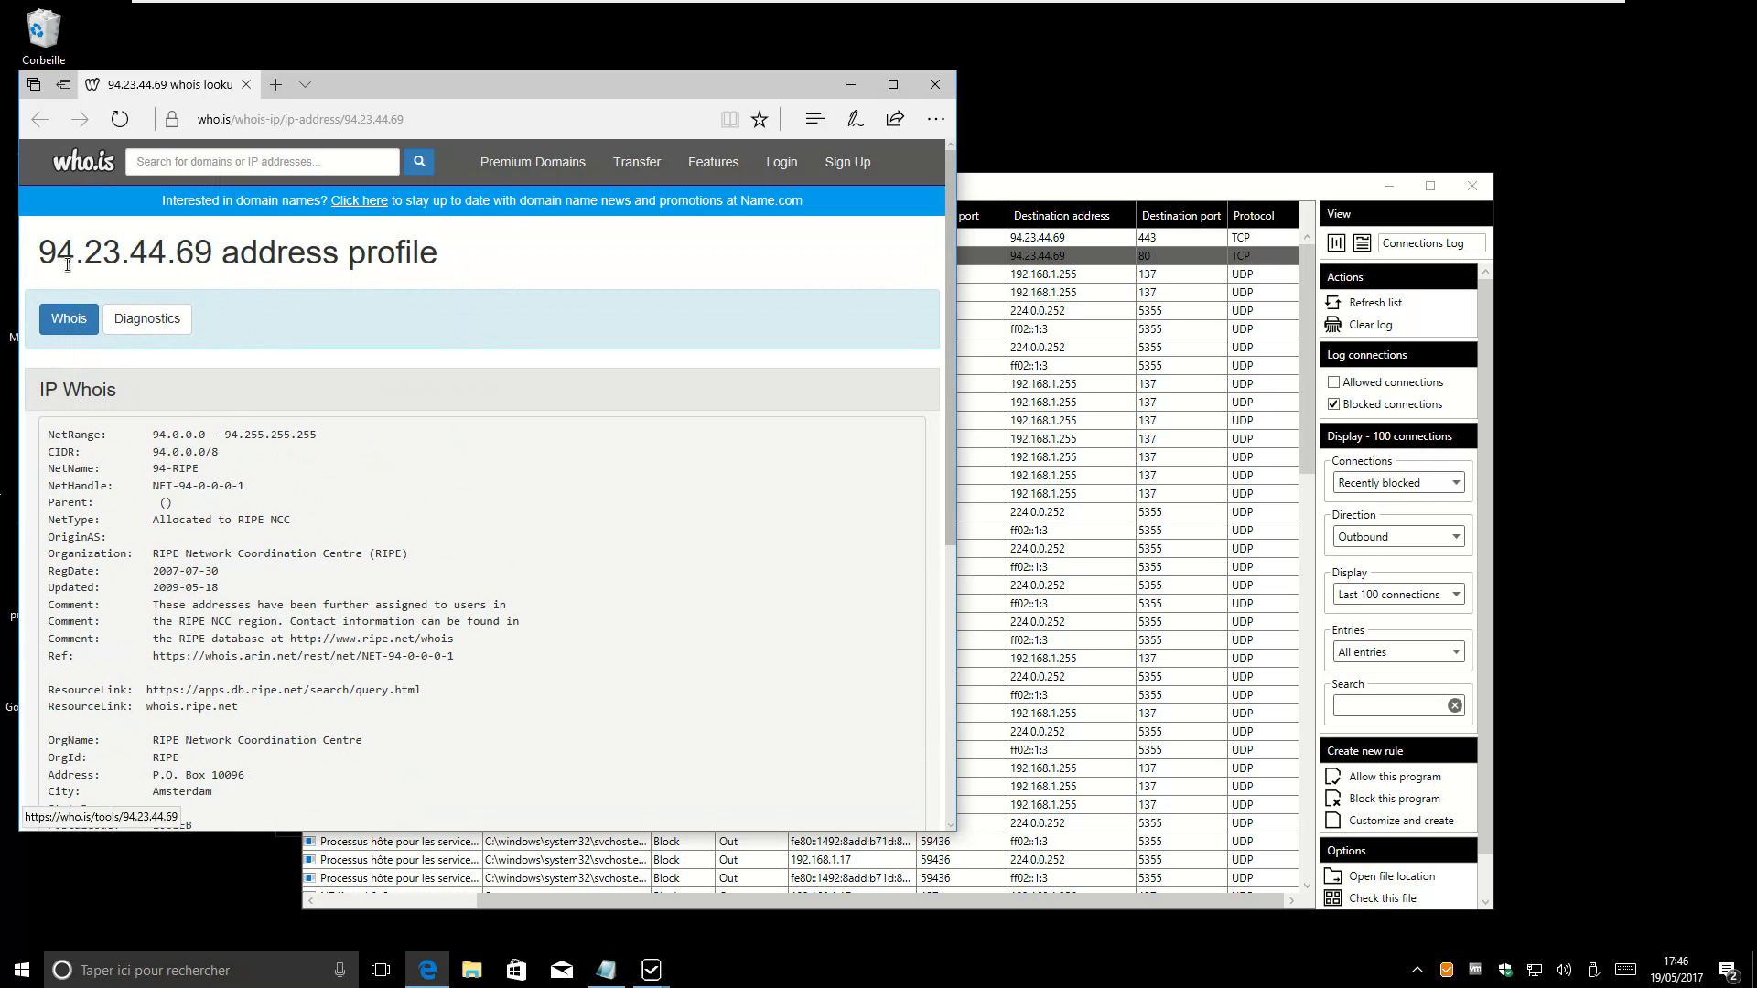
Search who.is for 94.23.44.69, copied from the page heading, read the record through, and close the browser
drag(39, 261, 212, 261)
key(ctrl+c)
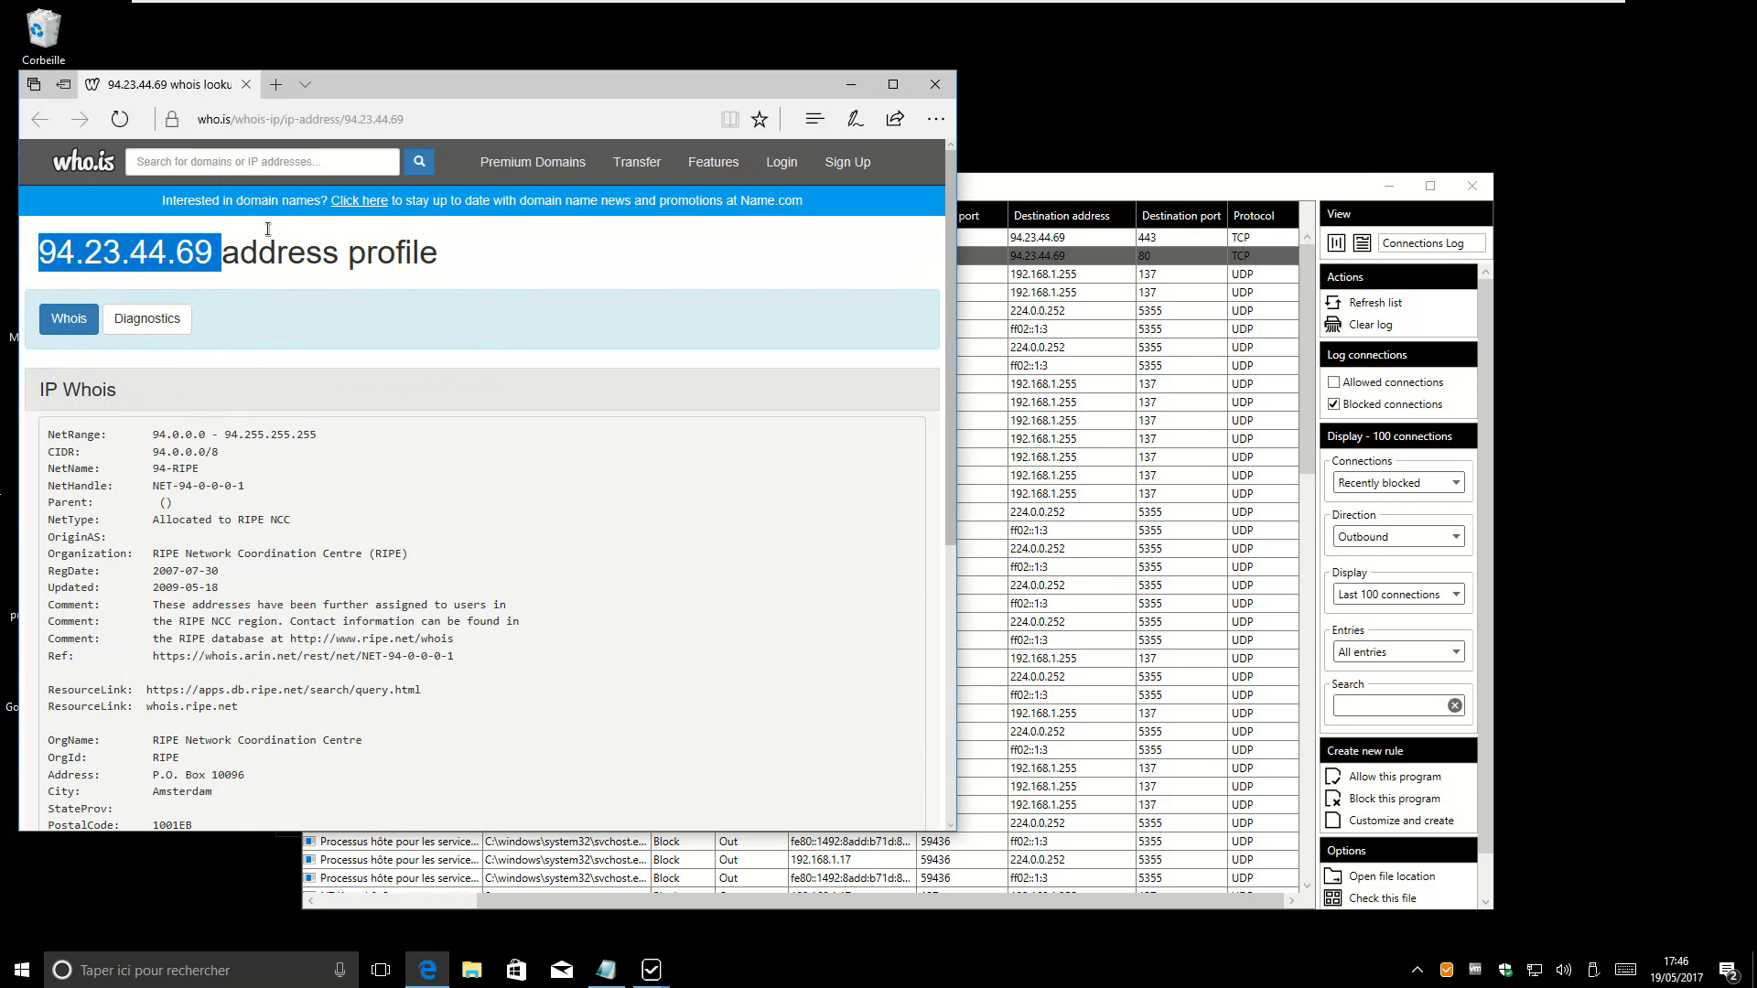
click(239, 174)
key(ctrl+v)
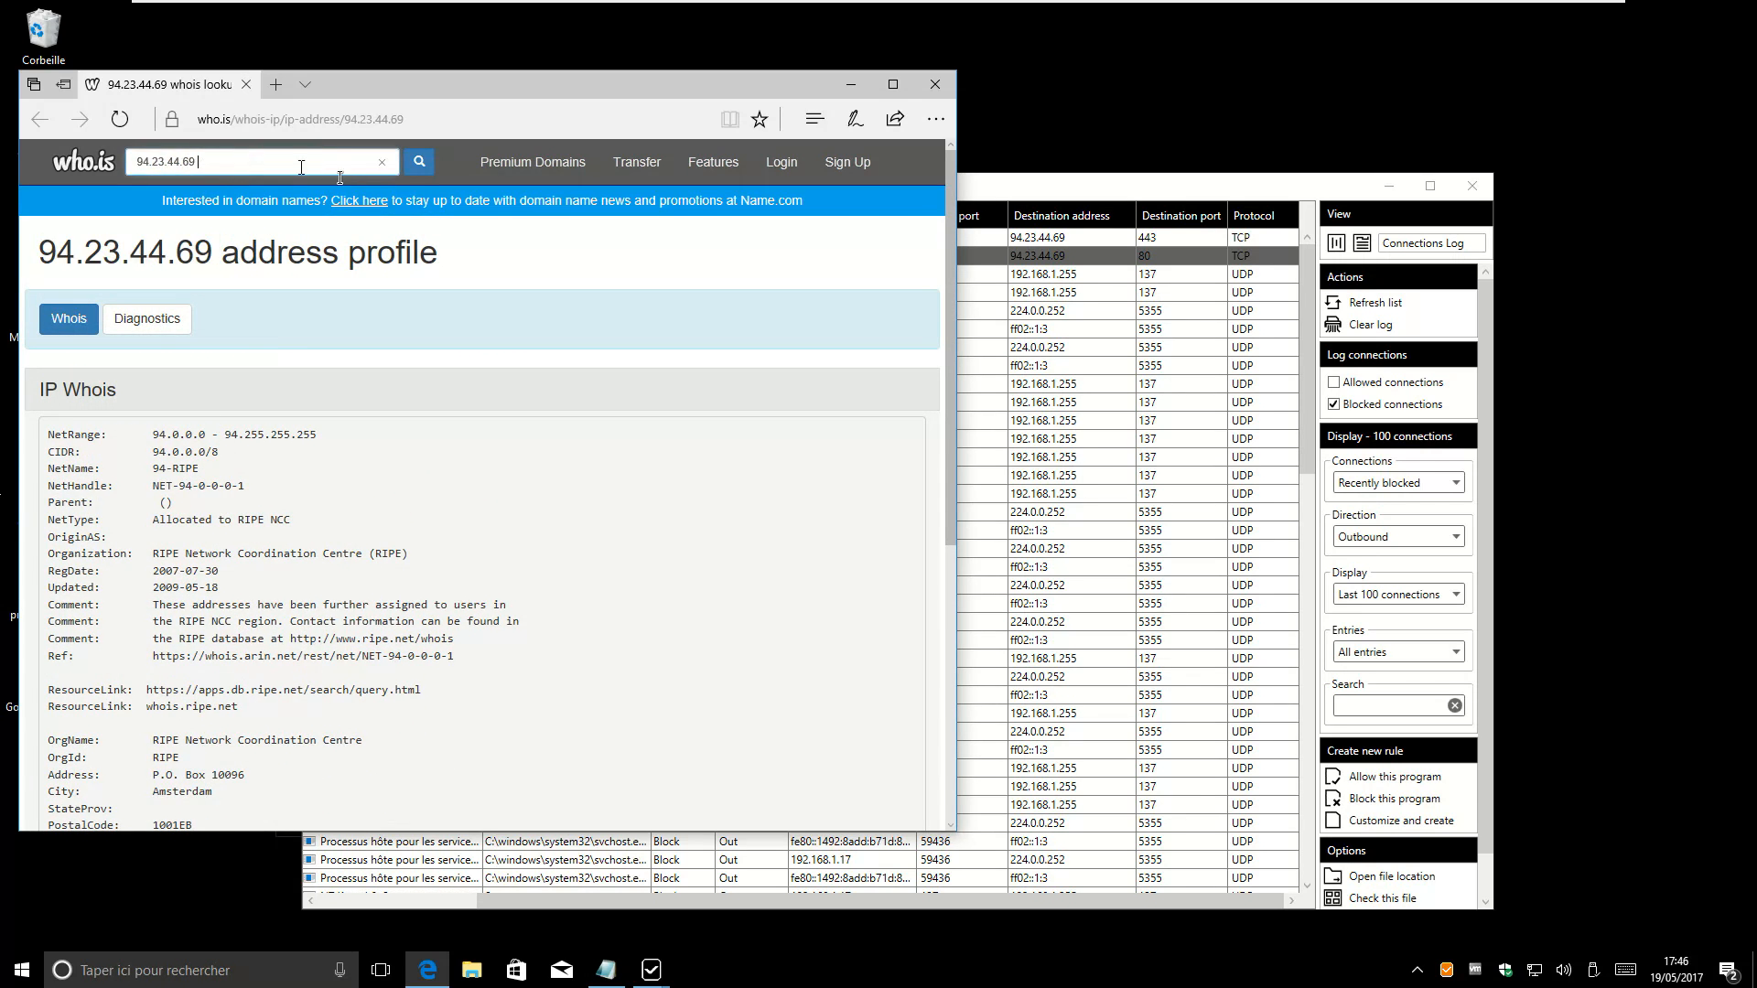
click(420, 161)
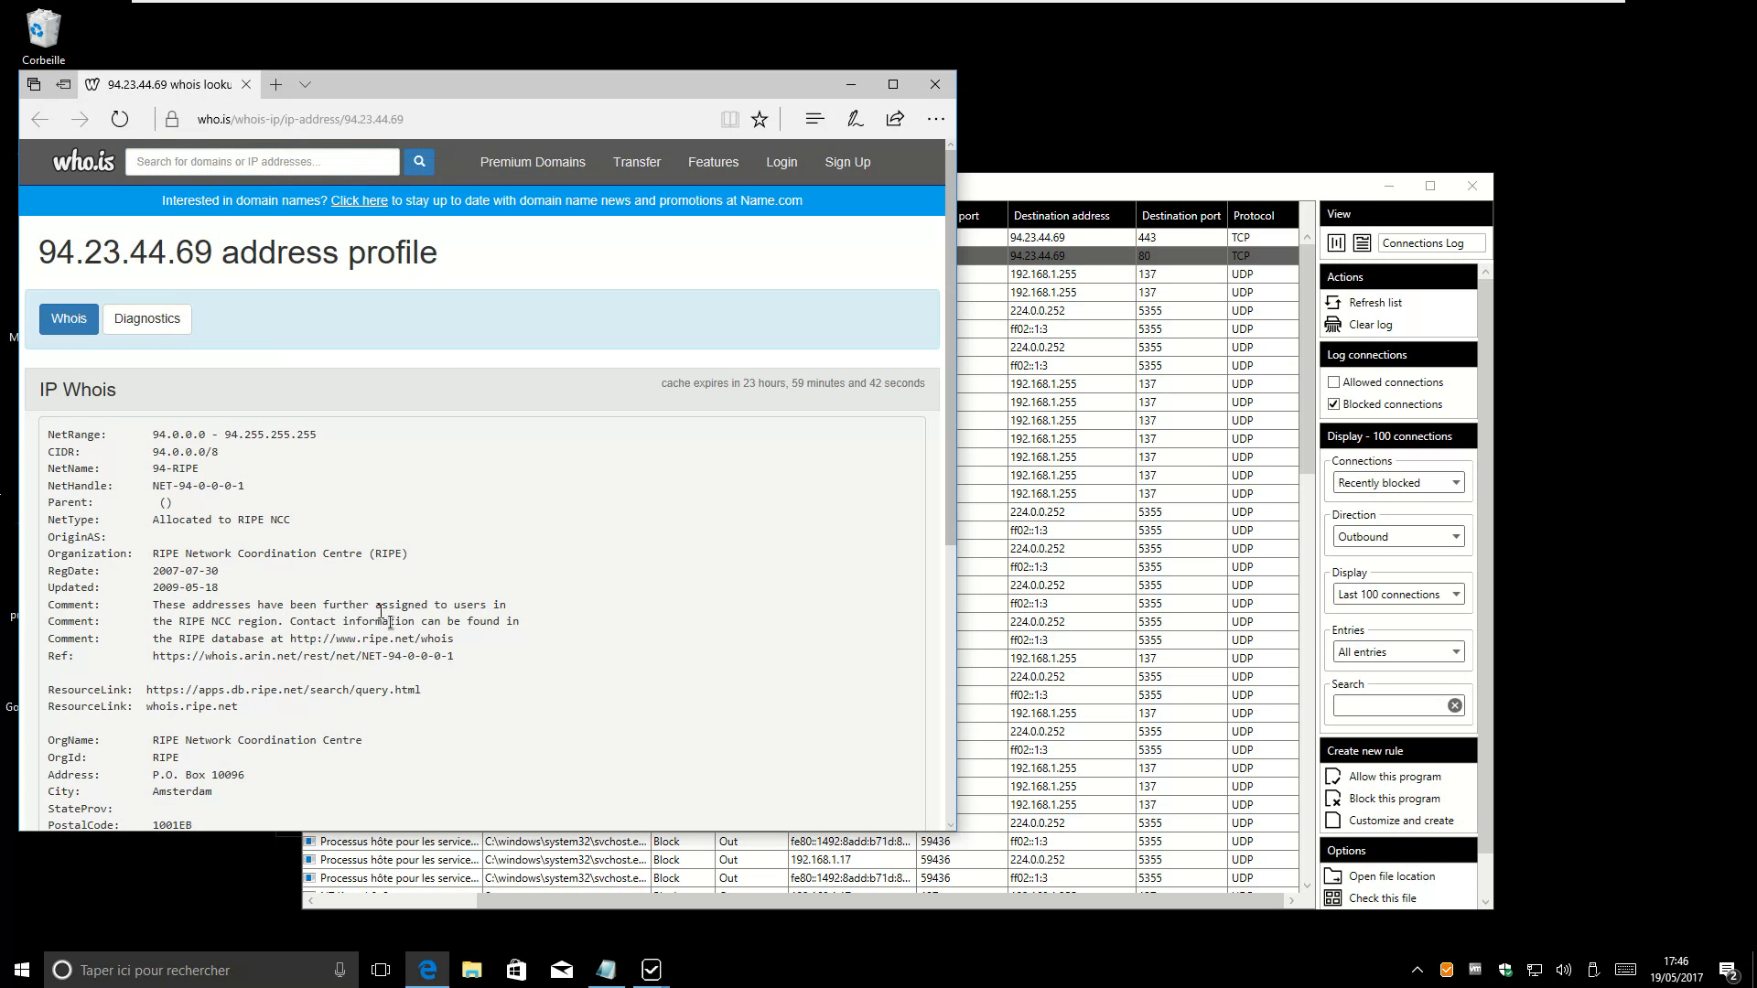
scroll(394, 613, down, 3)
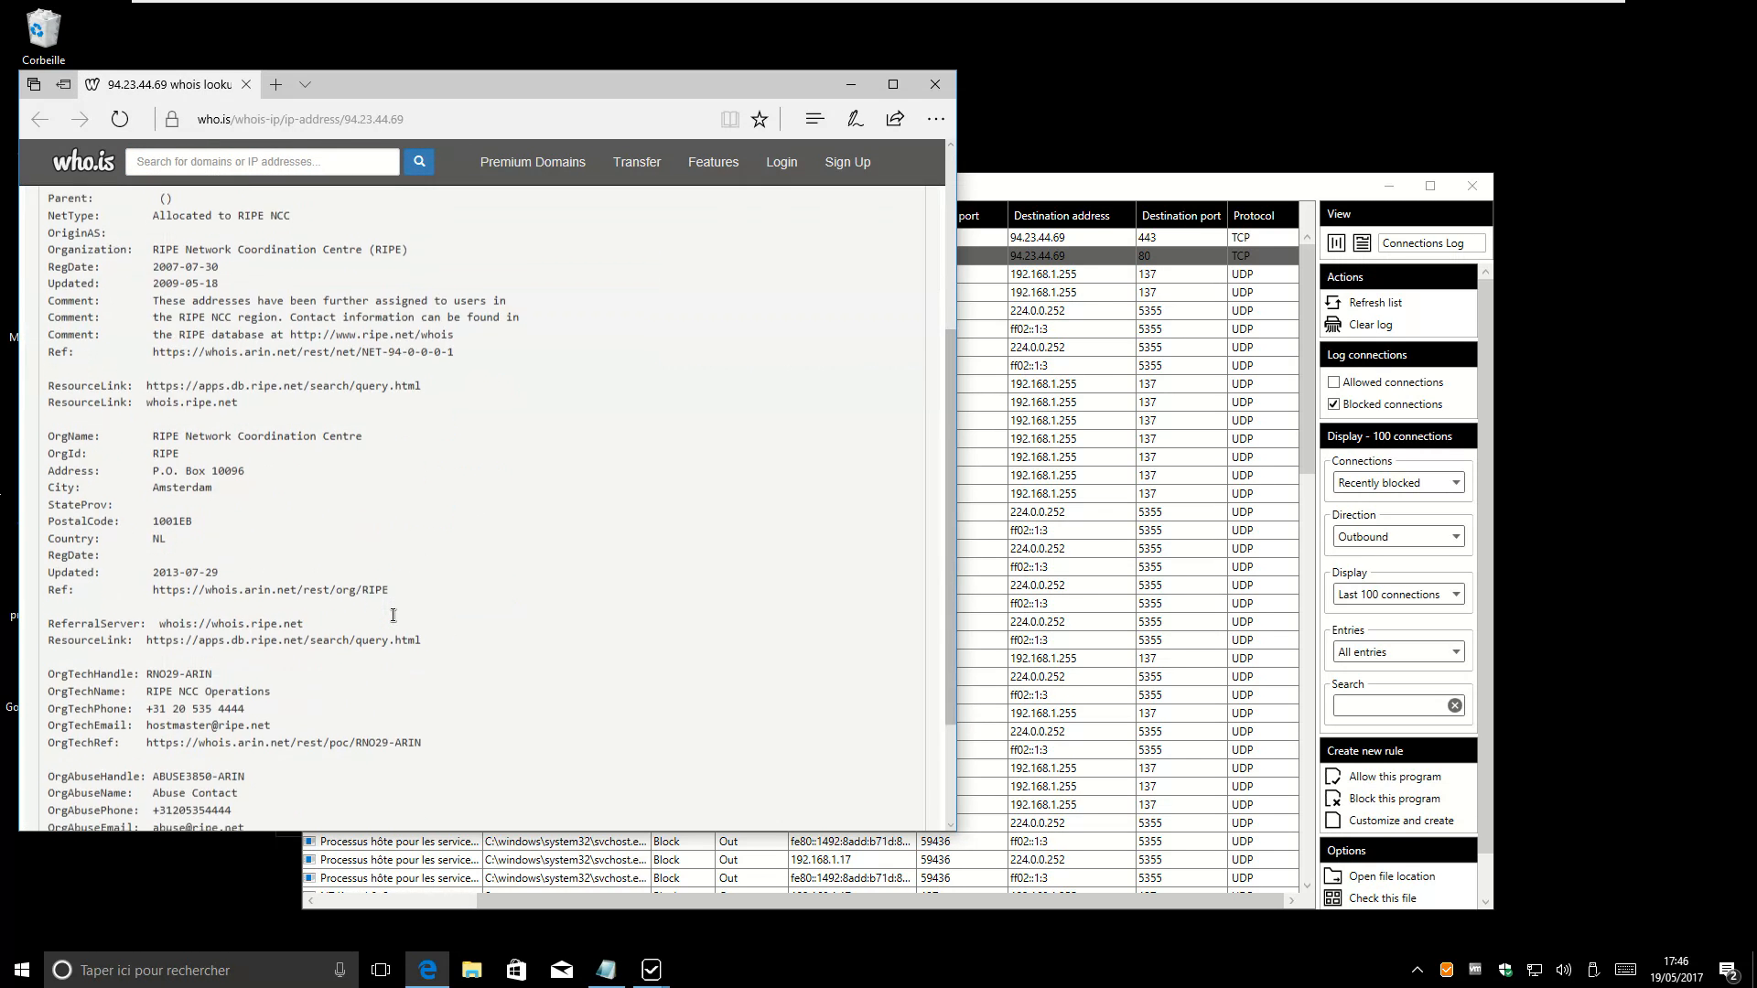
scroll(394, 613, up, 3)
scroll(393, 615, down, 3)
scroll(394, 615, down, 3)
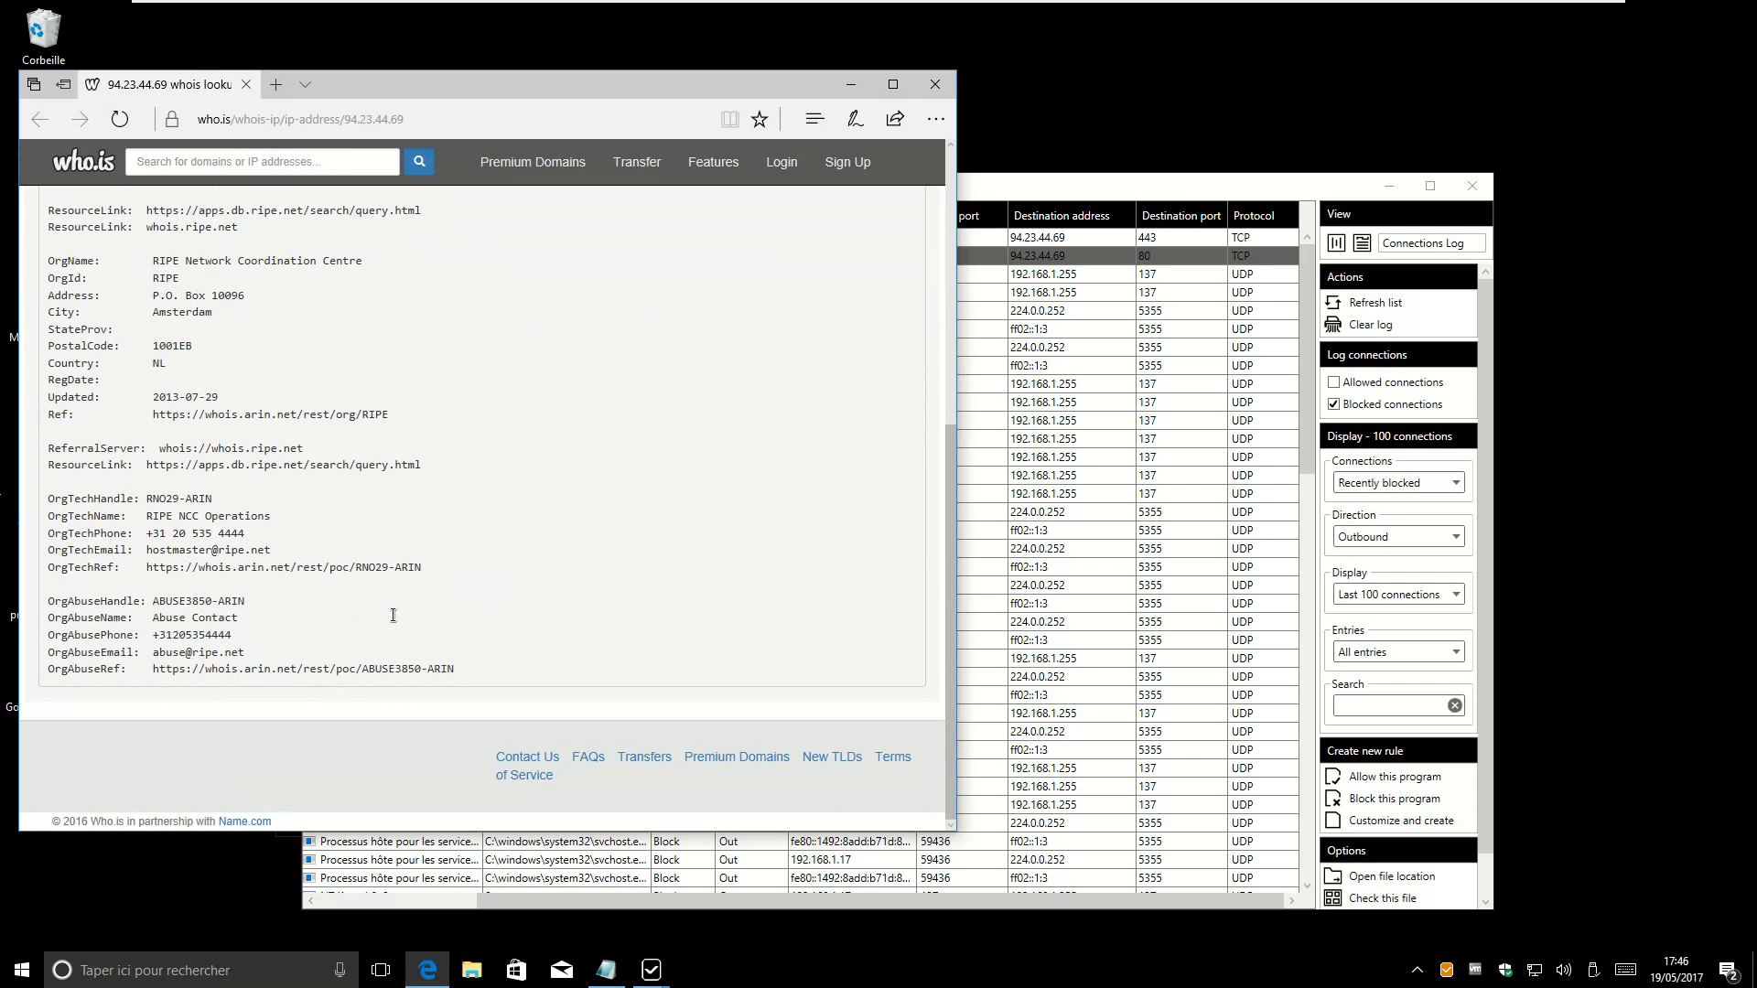
click(934, 83)
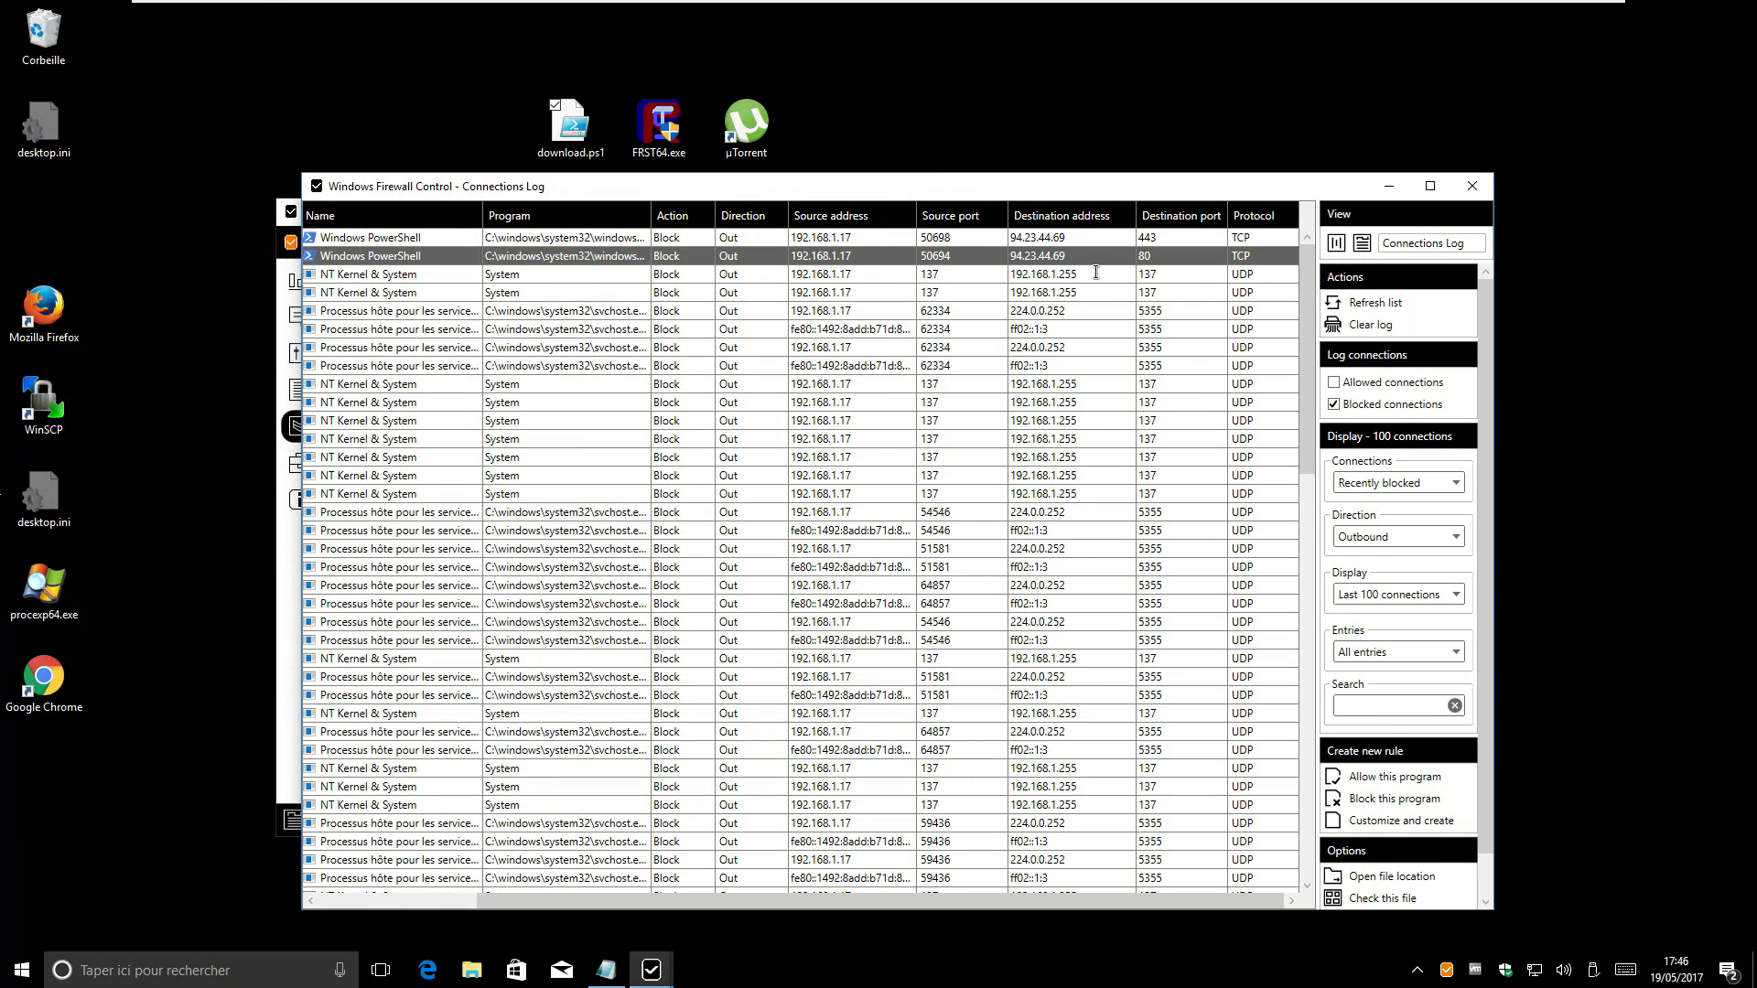
Verify the blocked PowerShell connection's destination address on IPVOID, completing the image check for cars, maximizing the browser and submitting the scan
right_click(1095, 267)
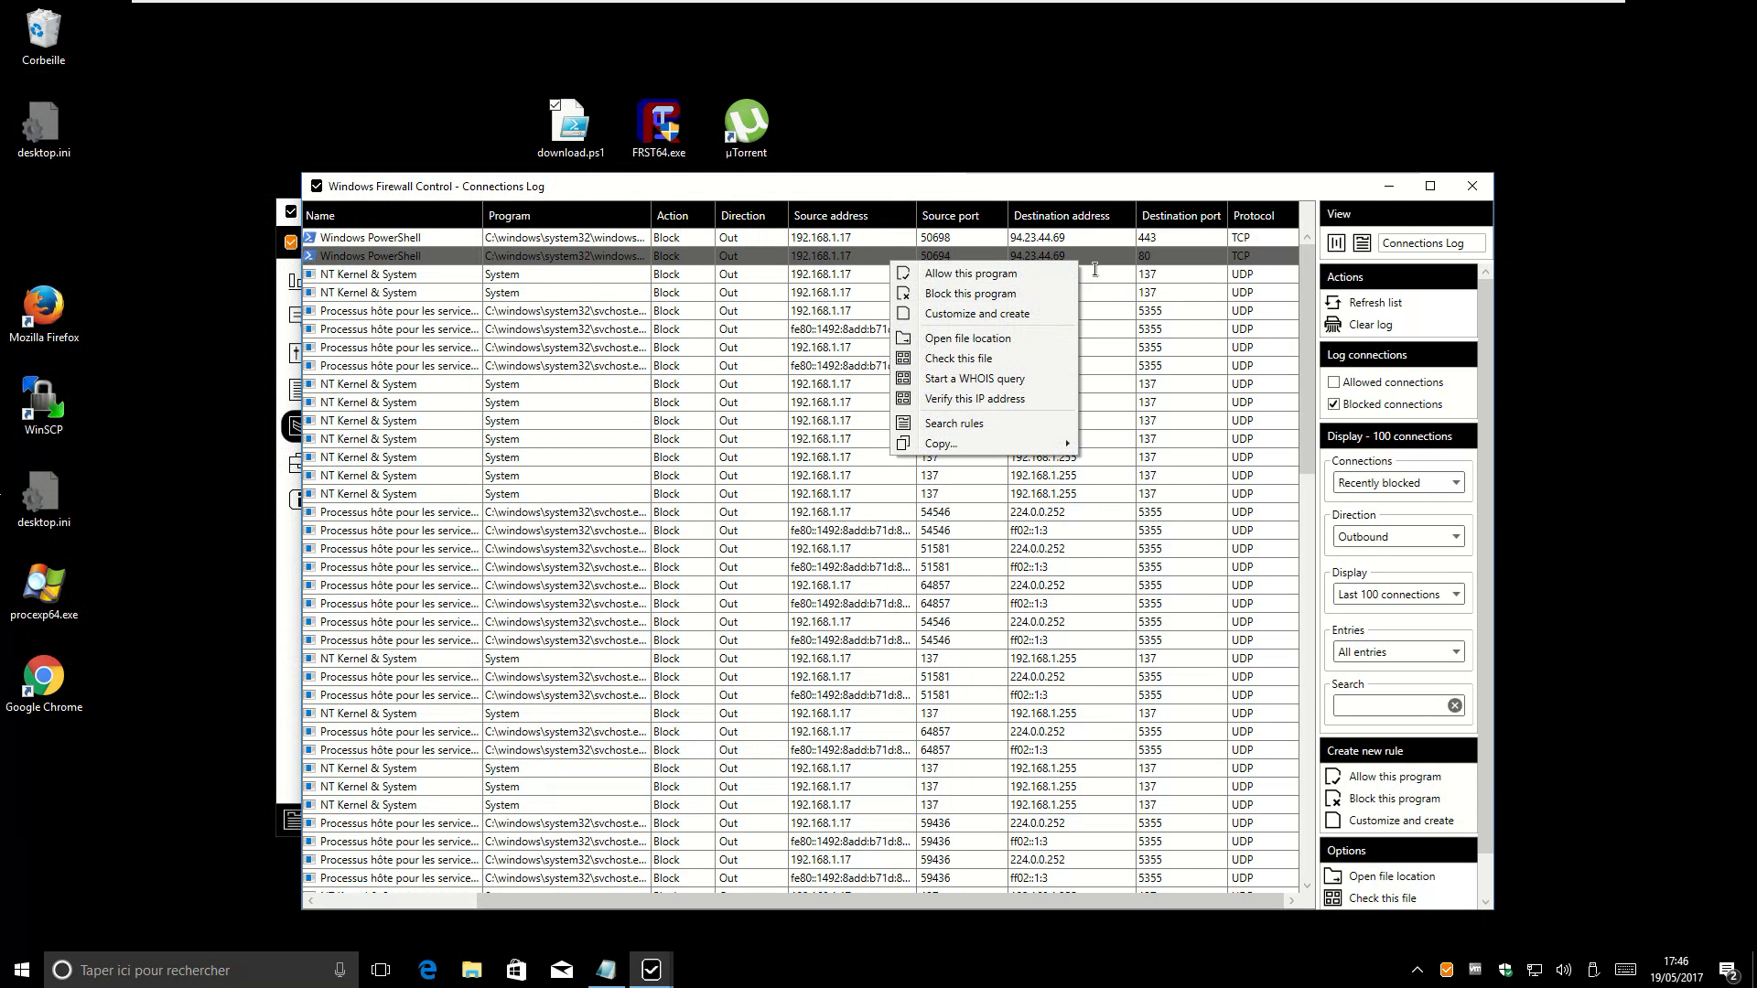
click(1026, 411)
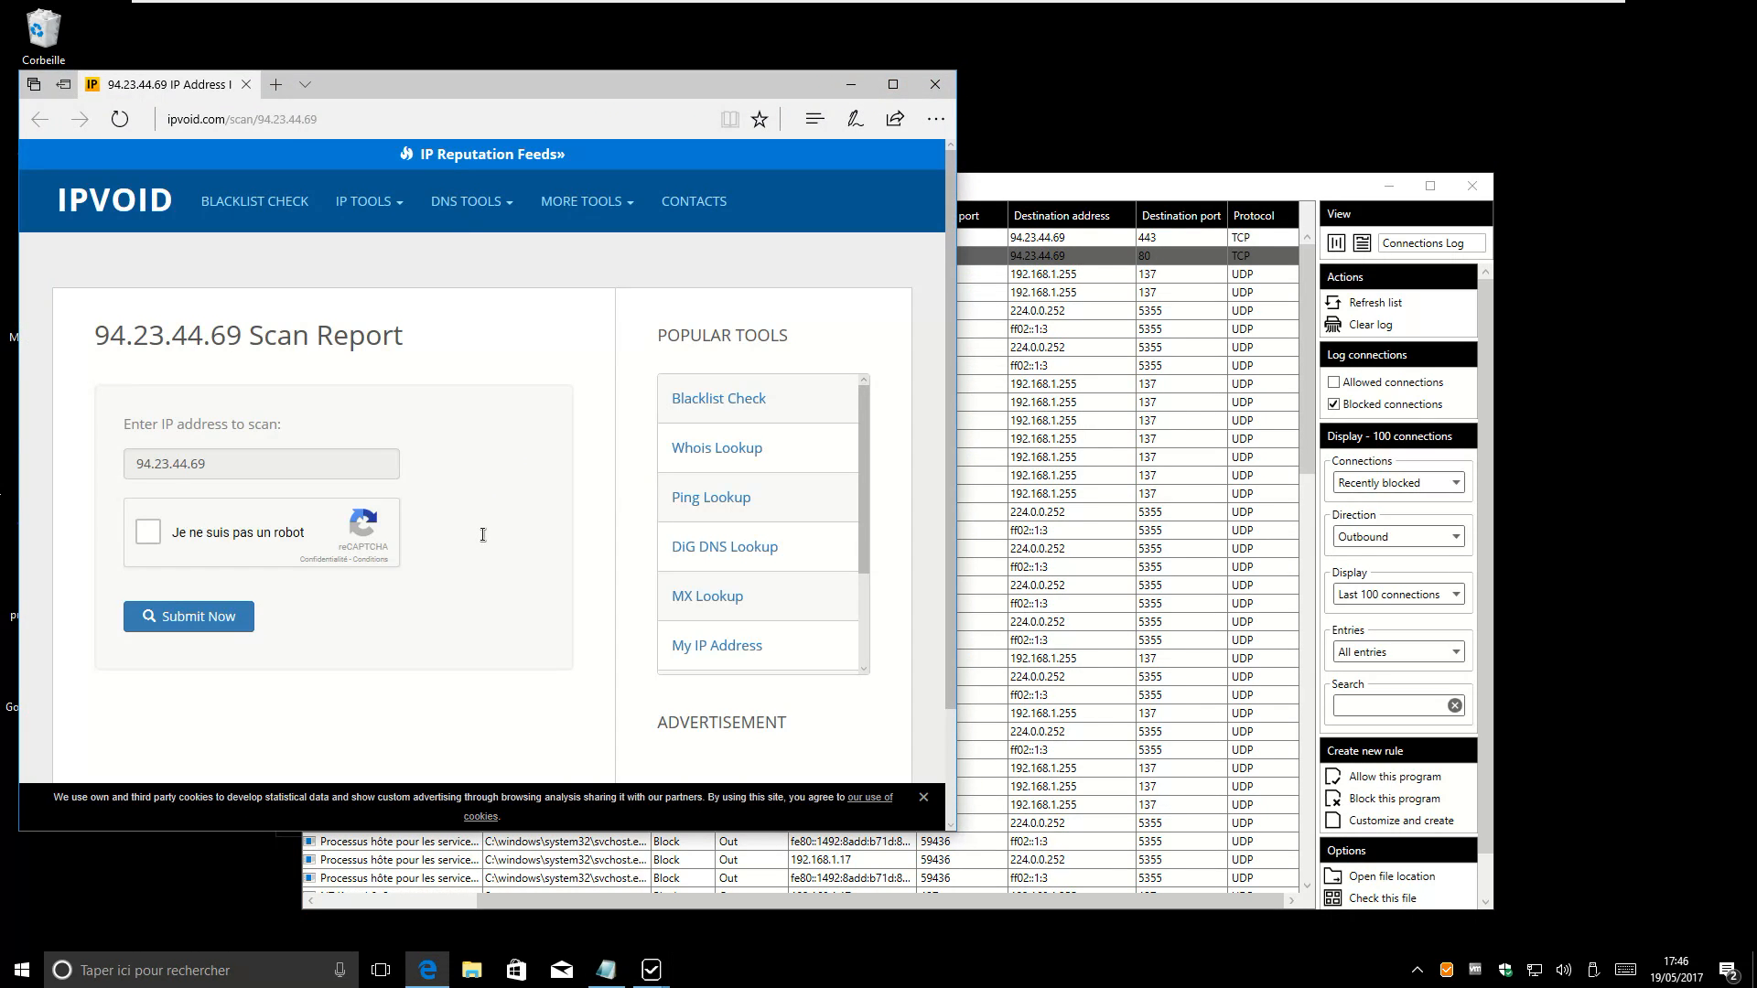
click(147, 532)
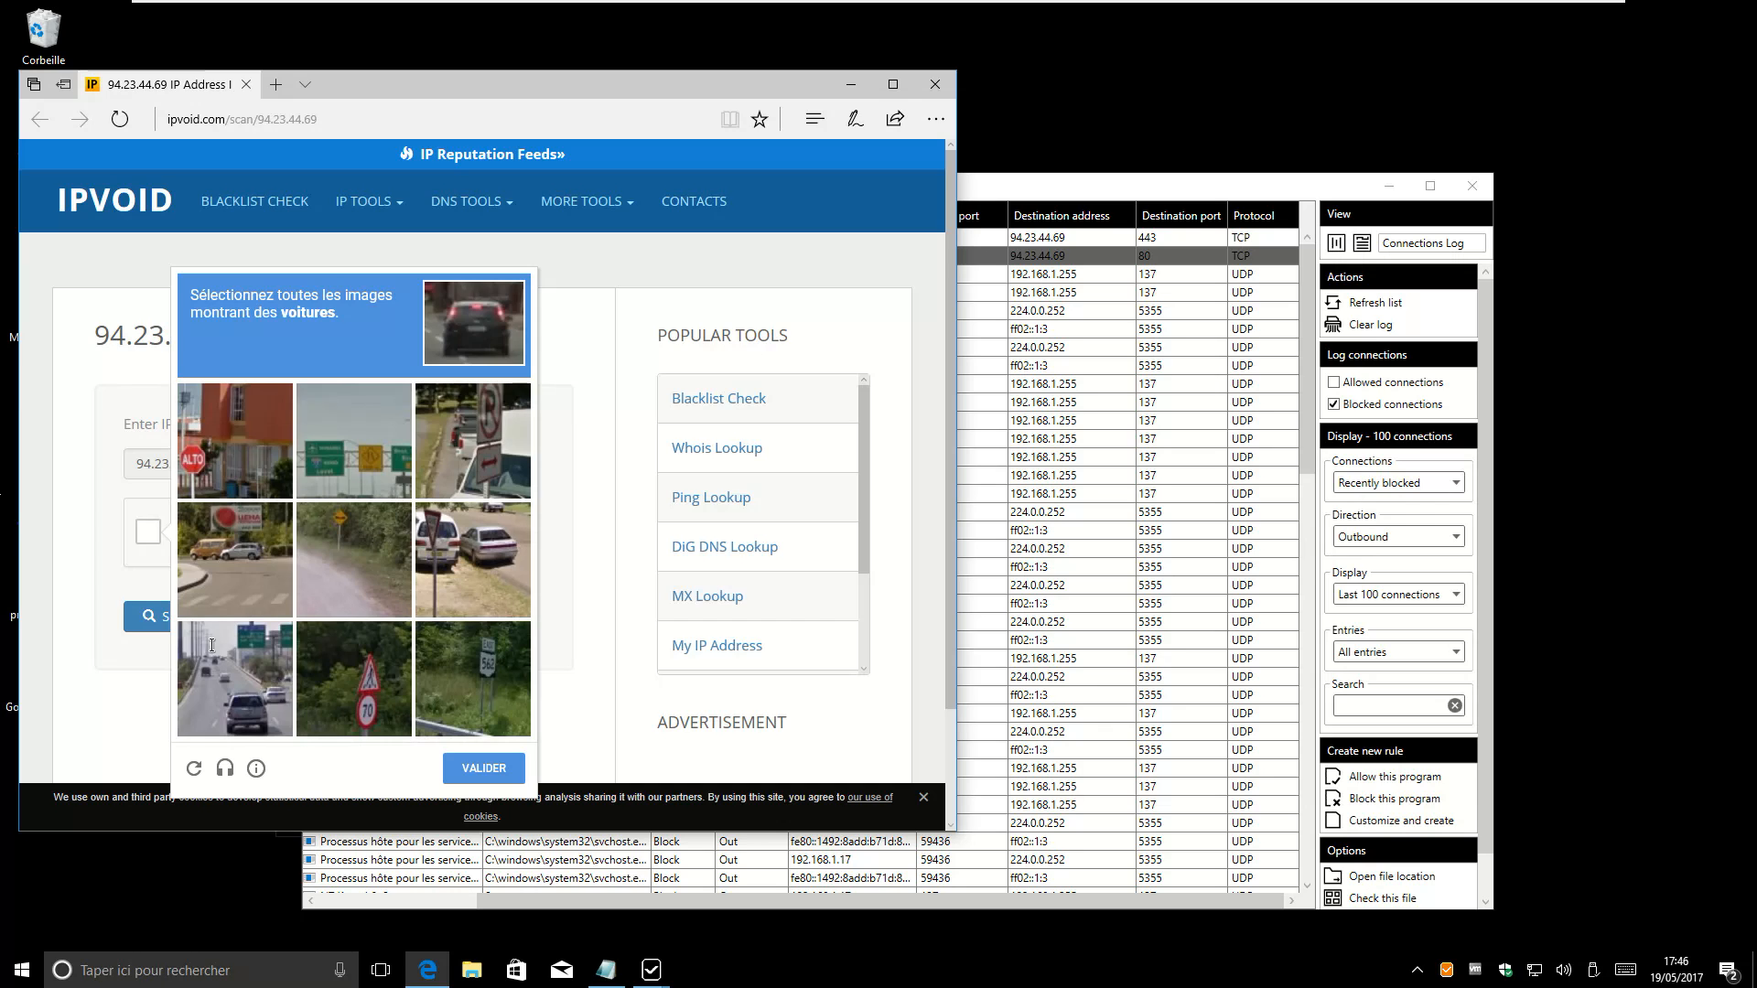
click(487, 593)
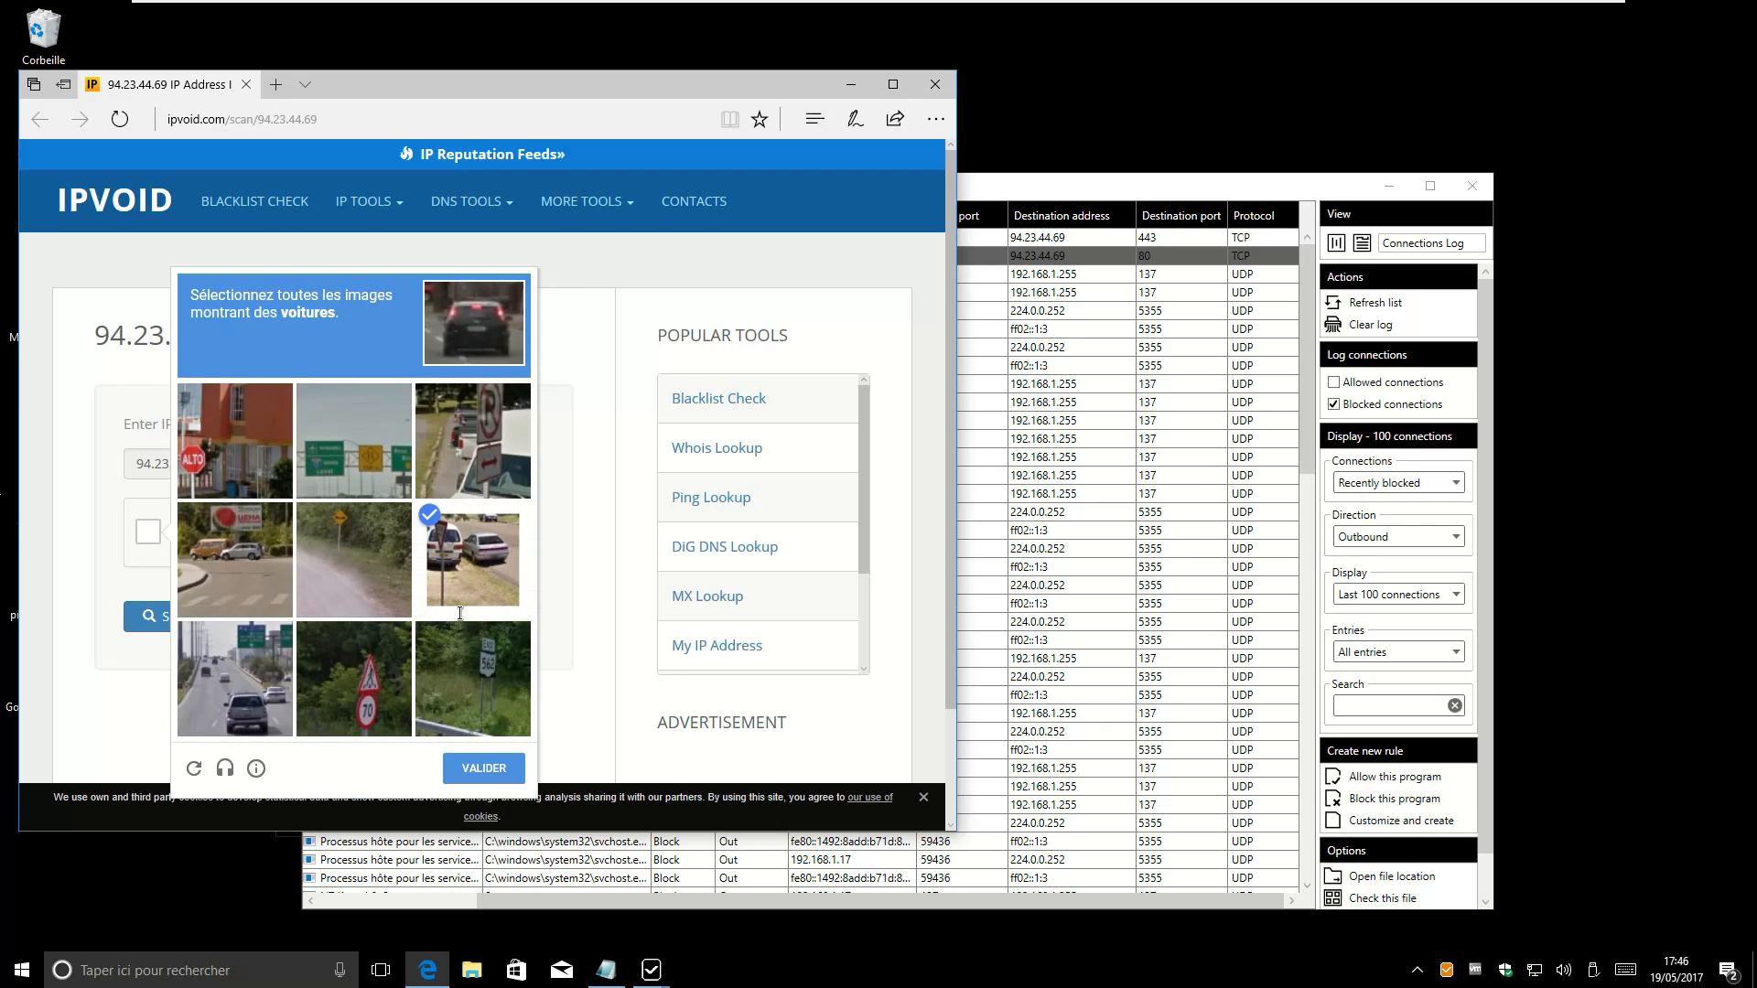
click(259, 719)
click(262, 578)
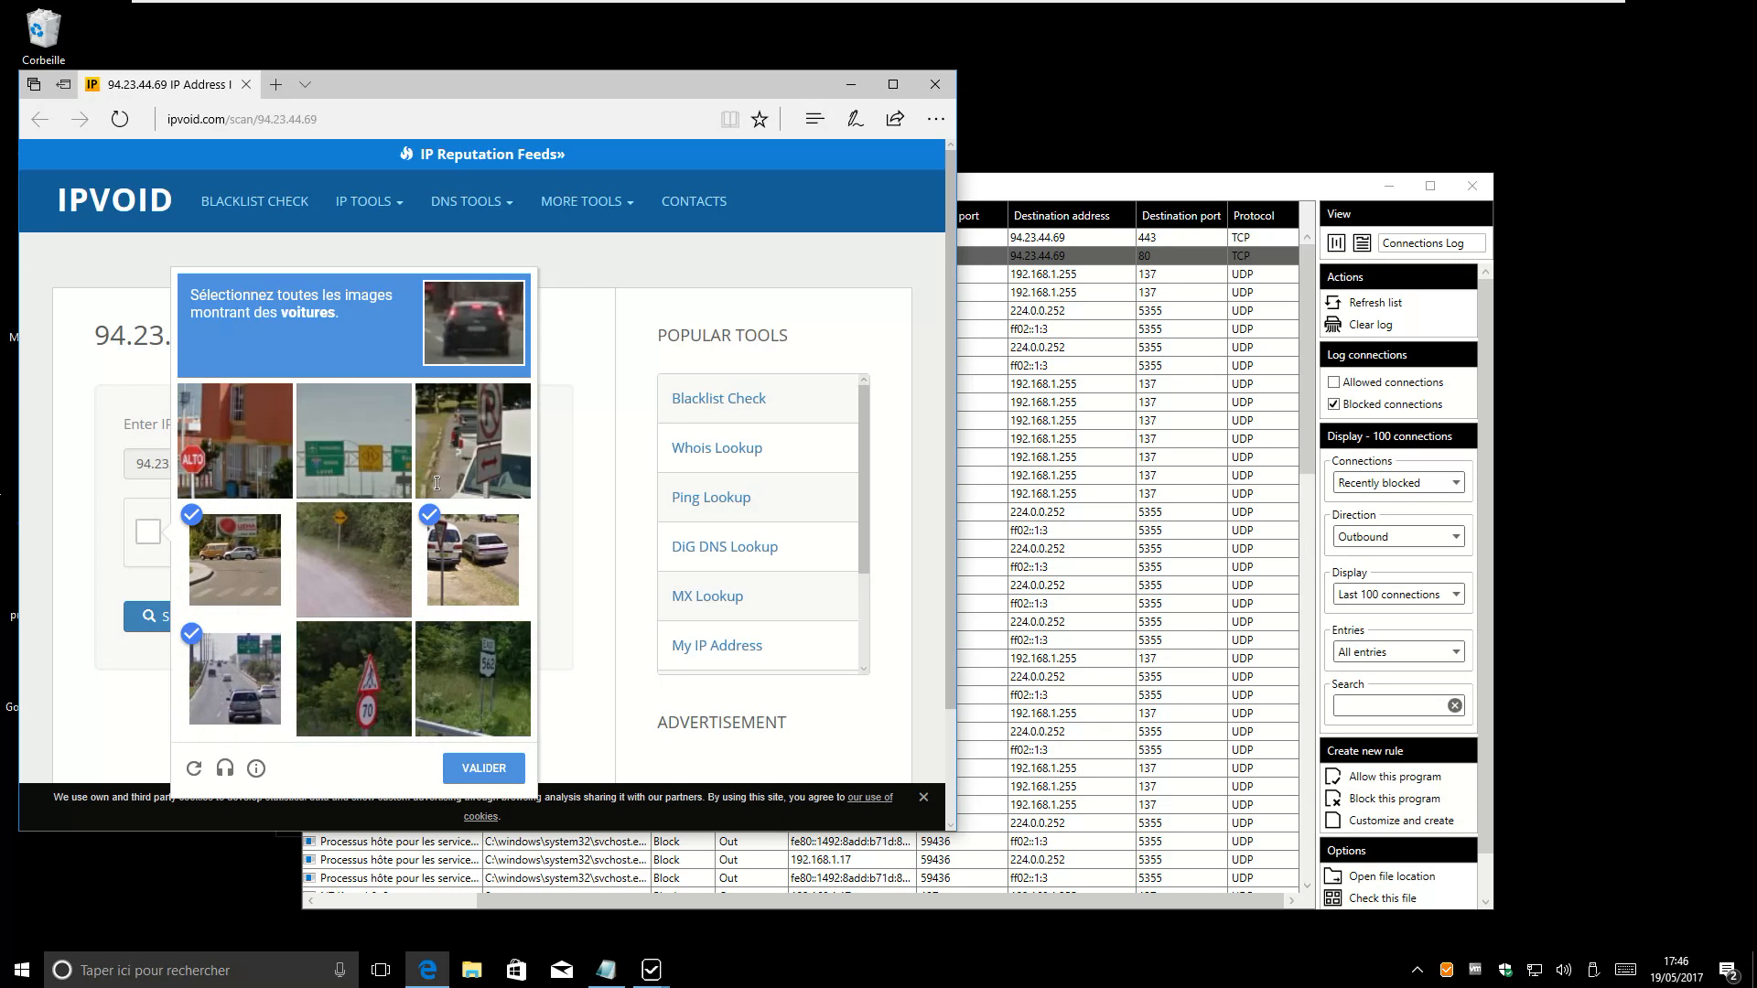
click(498, 443)
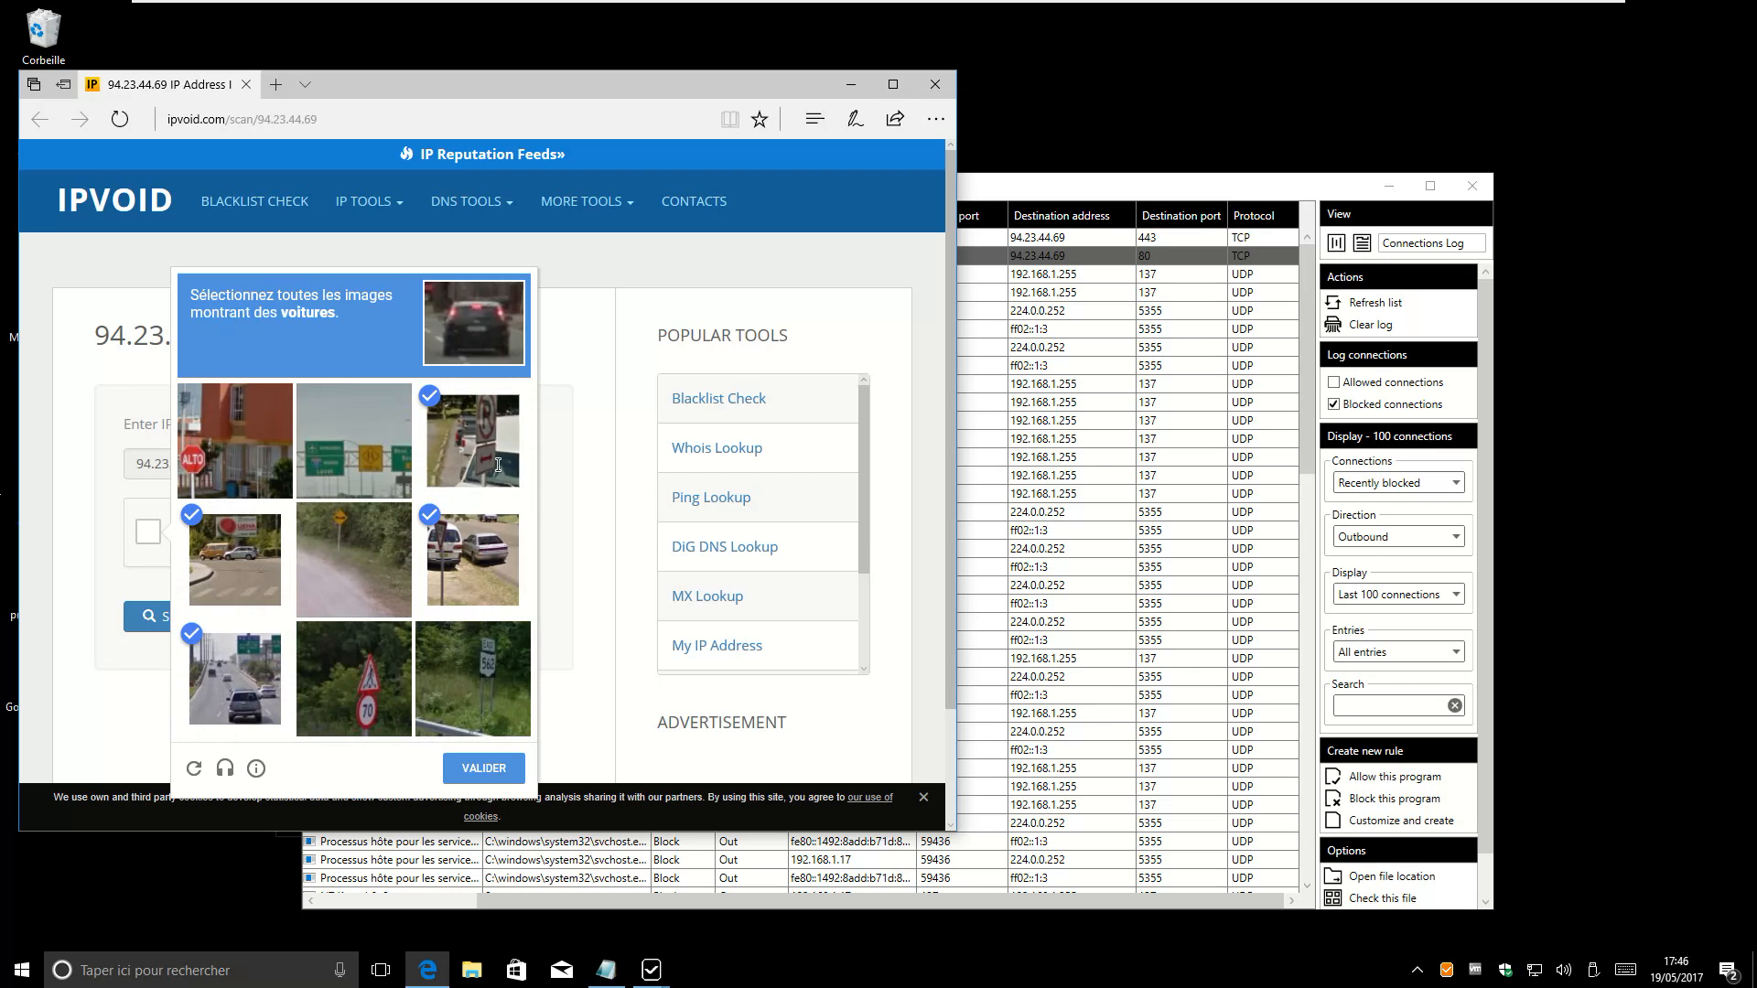
click(485, 769)
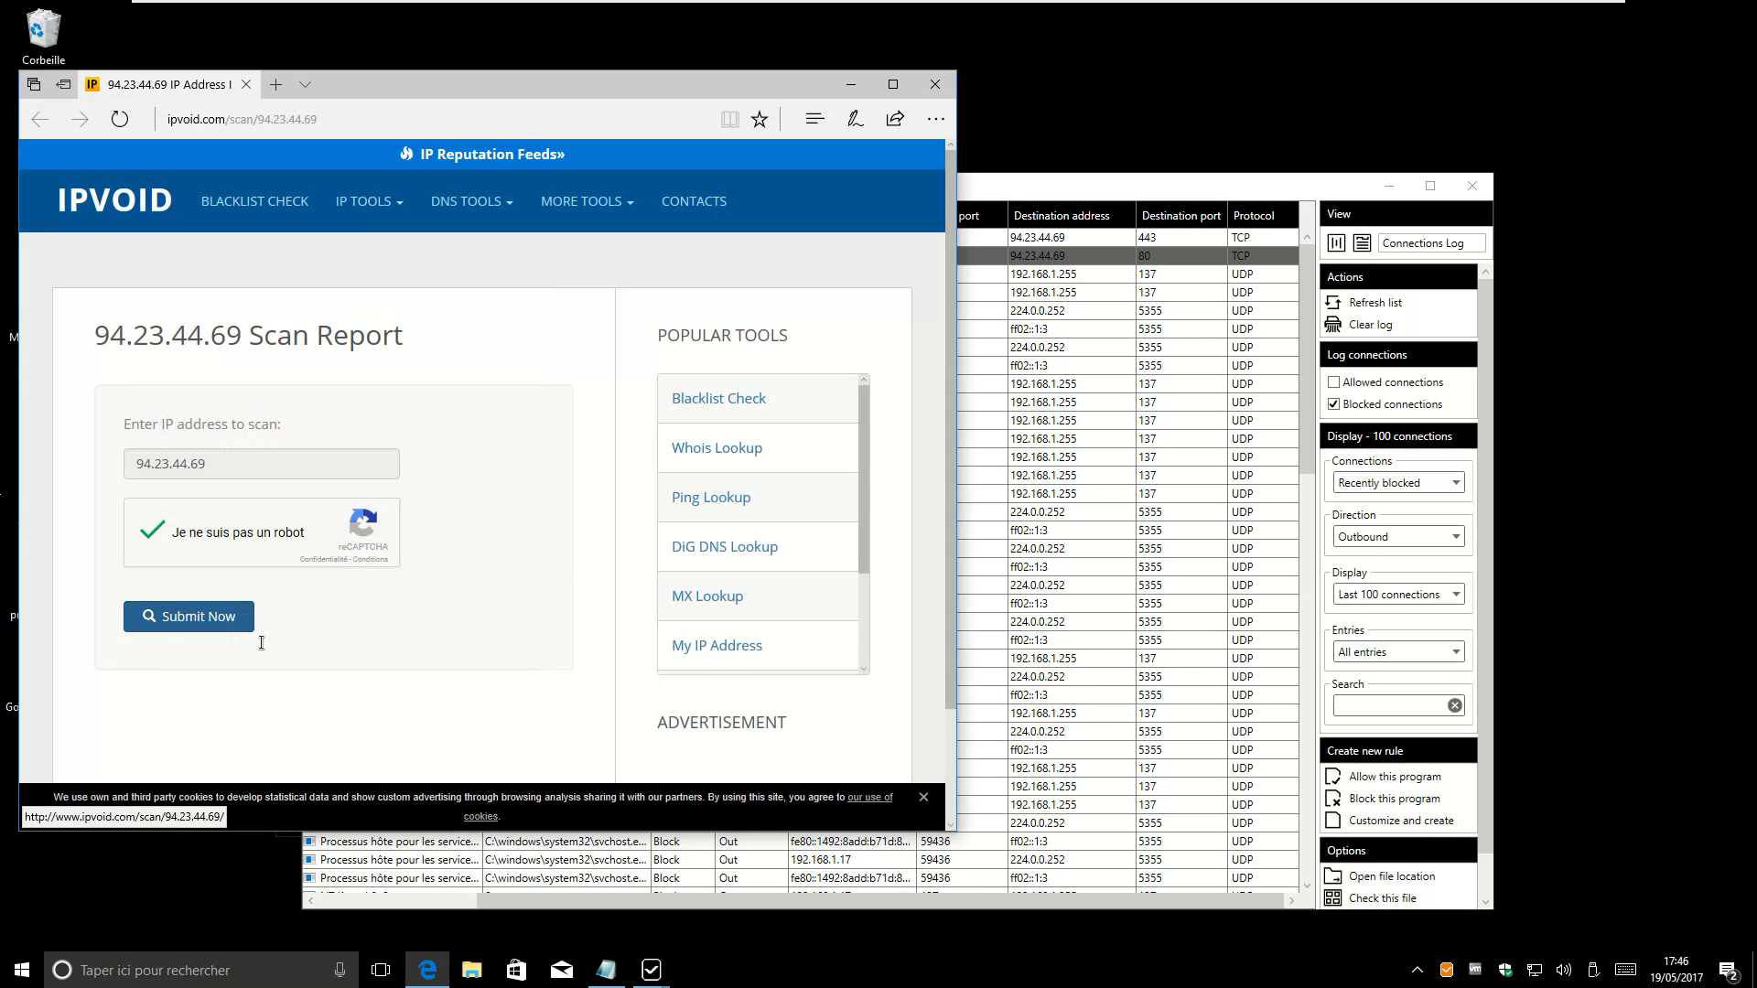
click(897, 95)
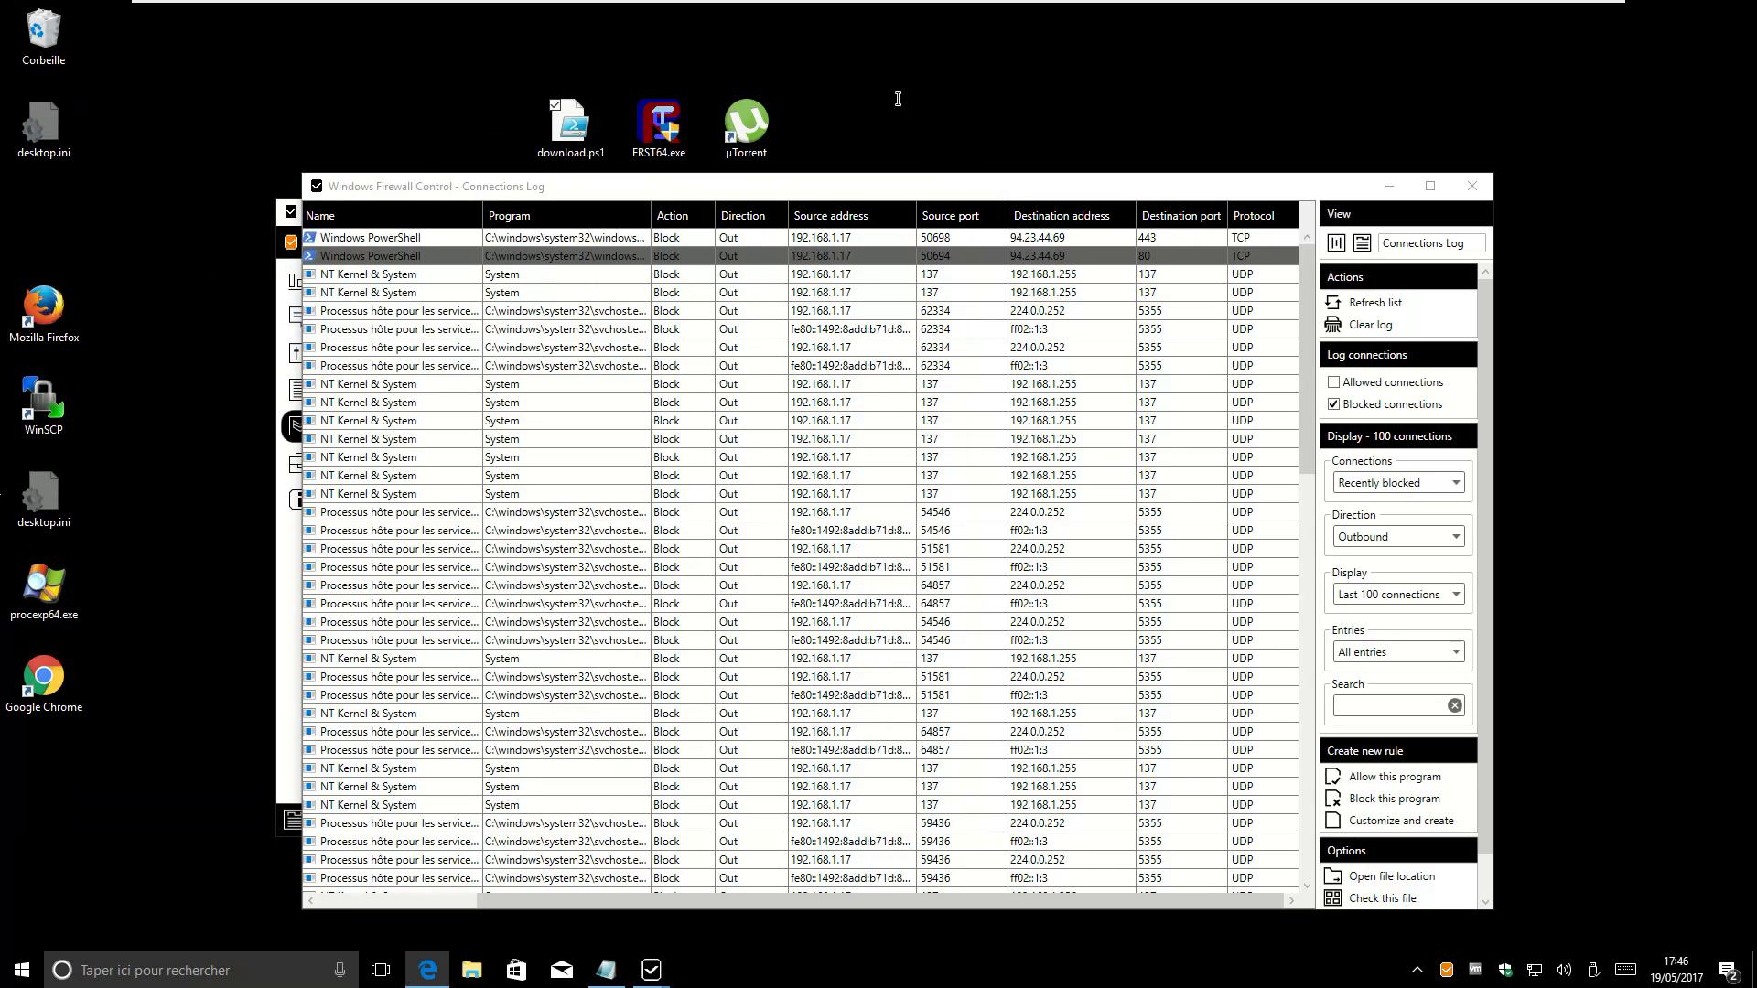
click(577, 548)
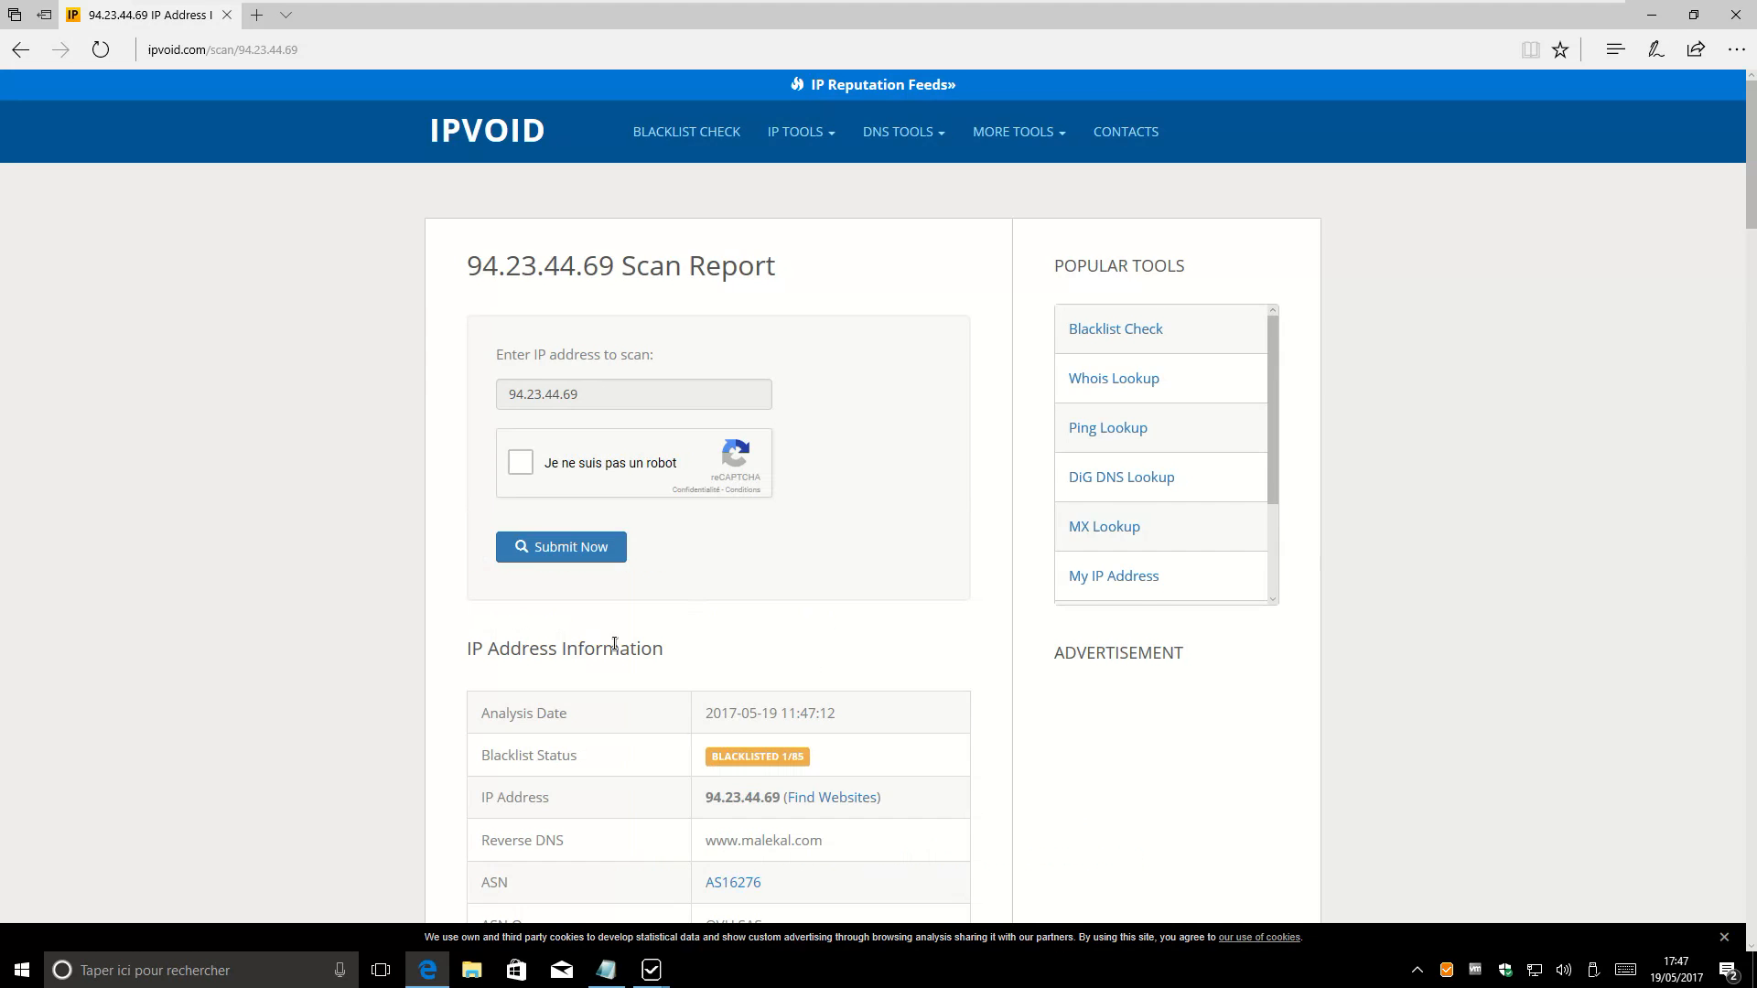
Read the IP Address Information in the scan report, highlighting the ASN Owner and Country Code rows
scroll(577, 647, down, 5)
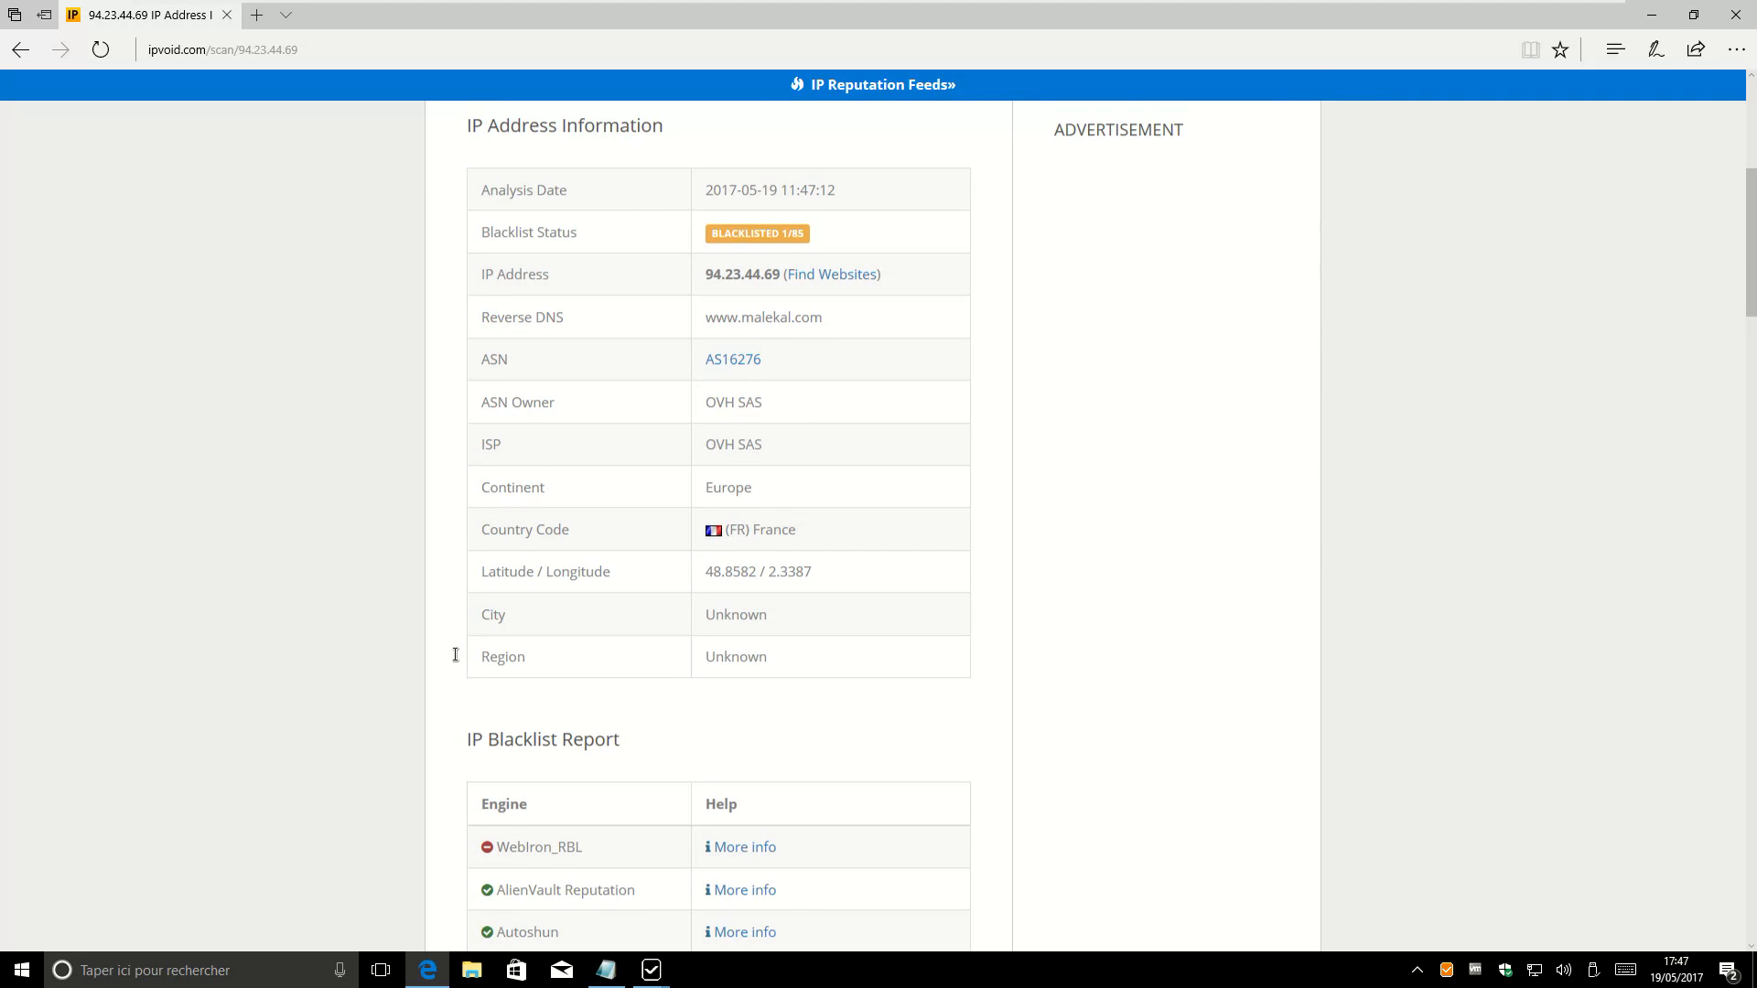
scroll(458, 655, up, 3)
scroll(463, 667, down, 3)
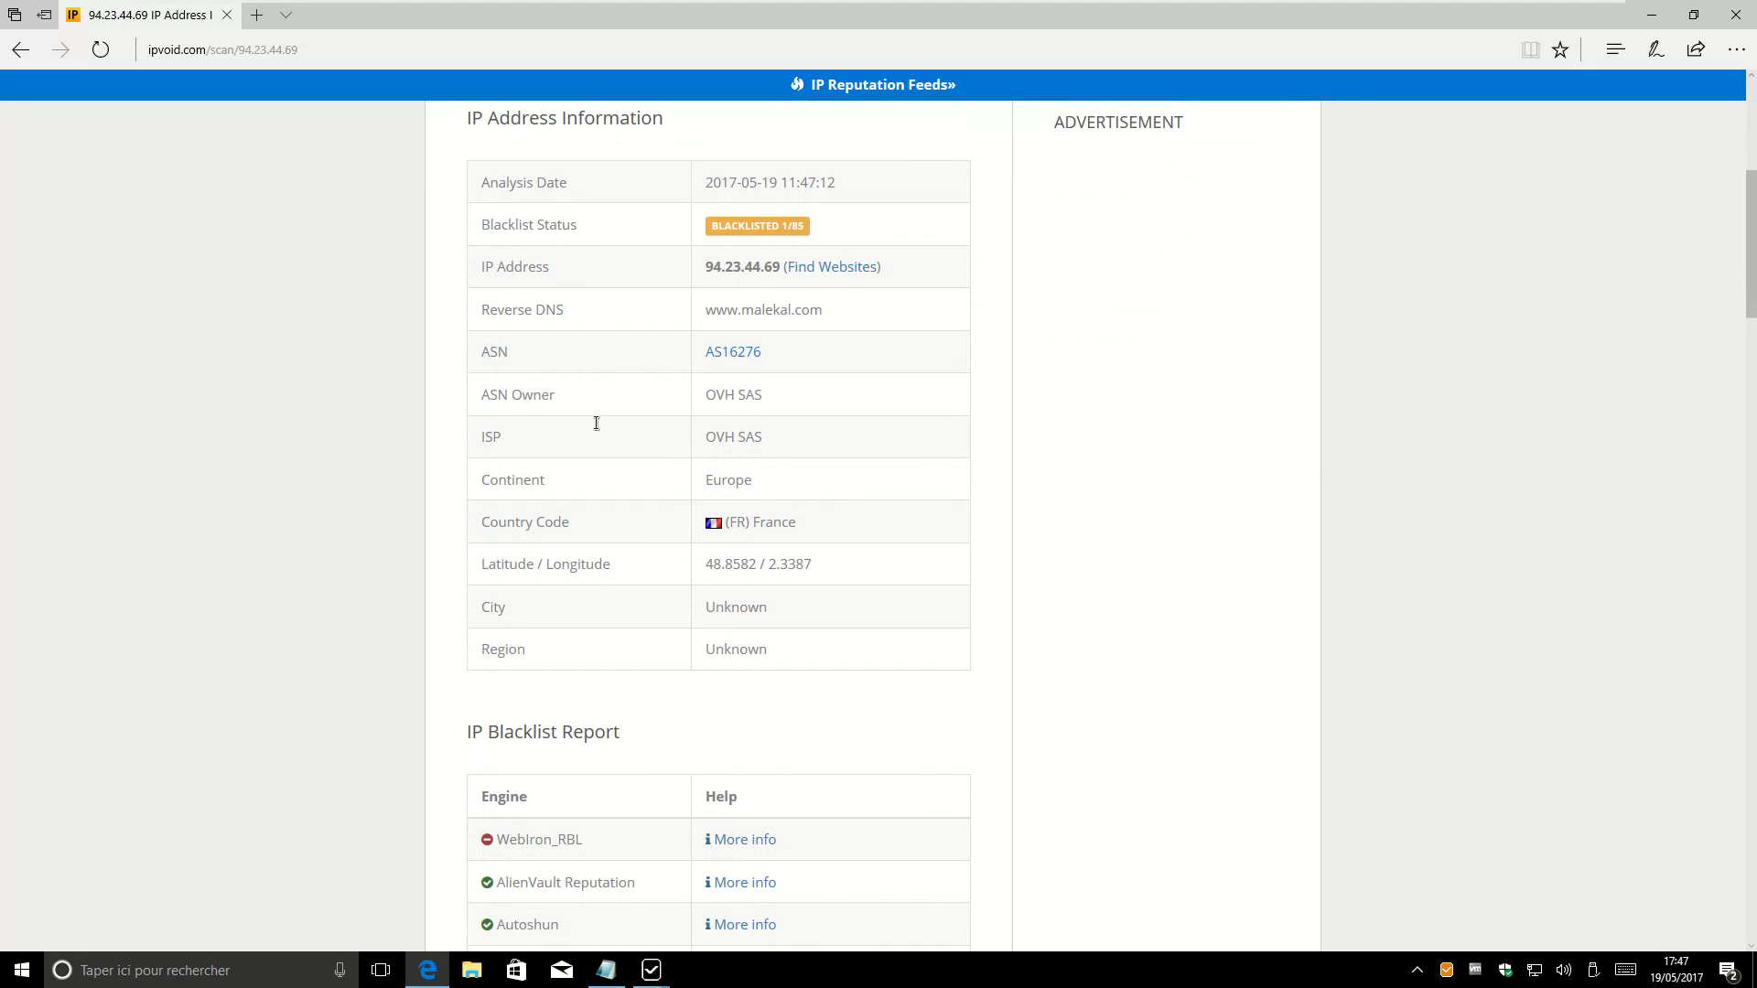
drag(494, 404, 792, 409)
click(852, 476)
drag(829, 537, 517, 539)
Read through the IP Blacklist Report, highlighting the WebIron_RBL engine and checking the remaining engines
scroll(737, 662, down, 4)
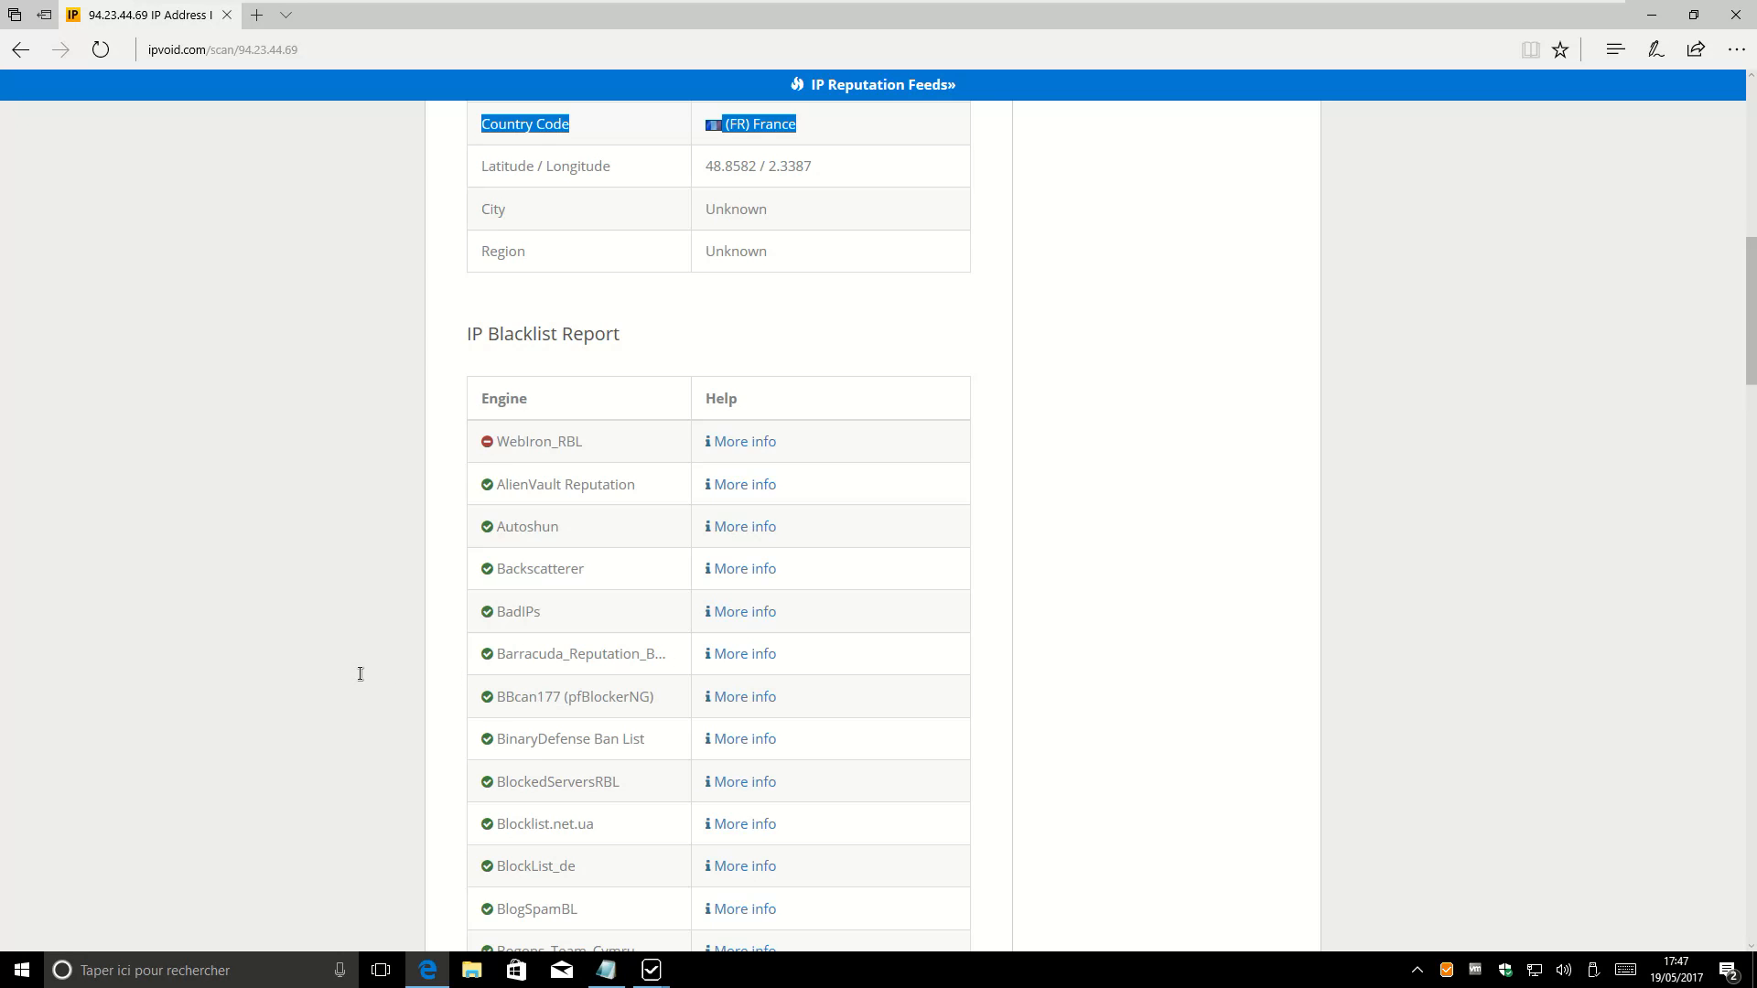
scroll(361, 670, down, 6)
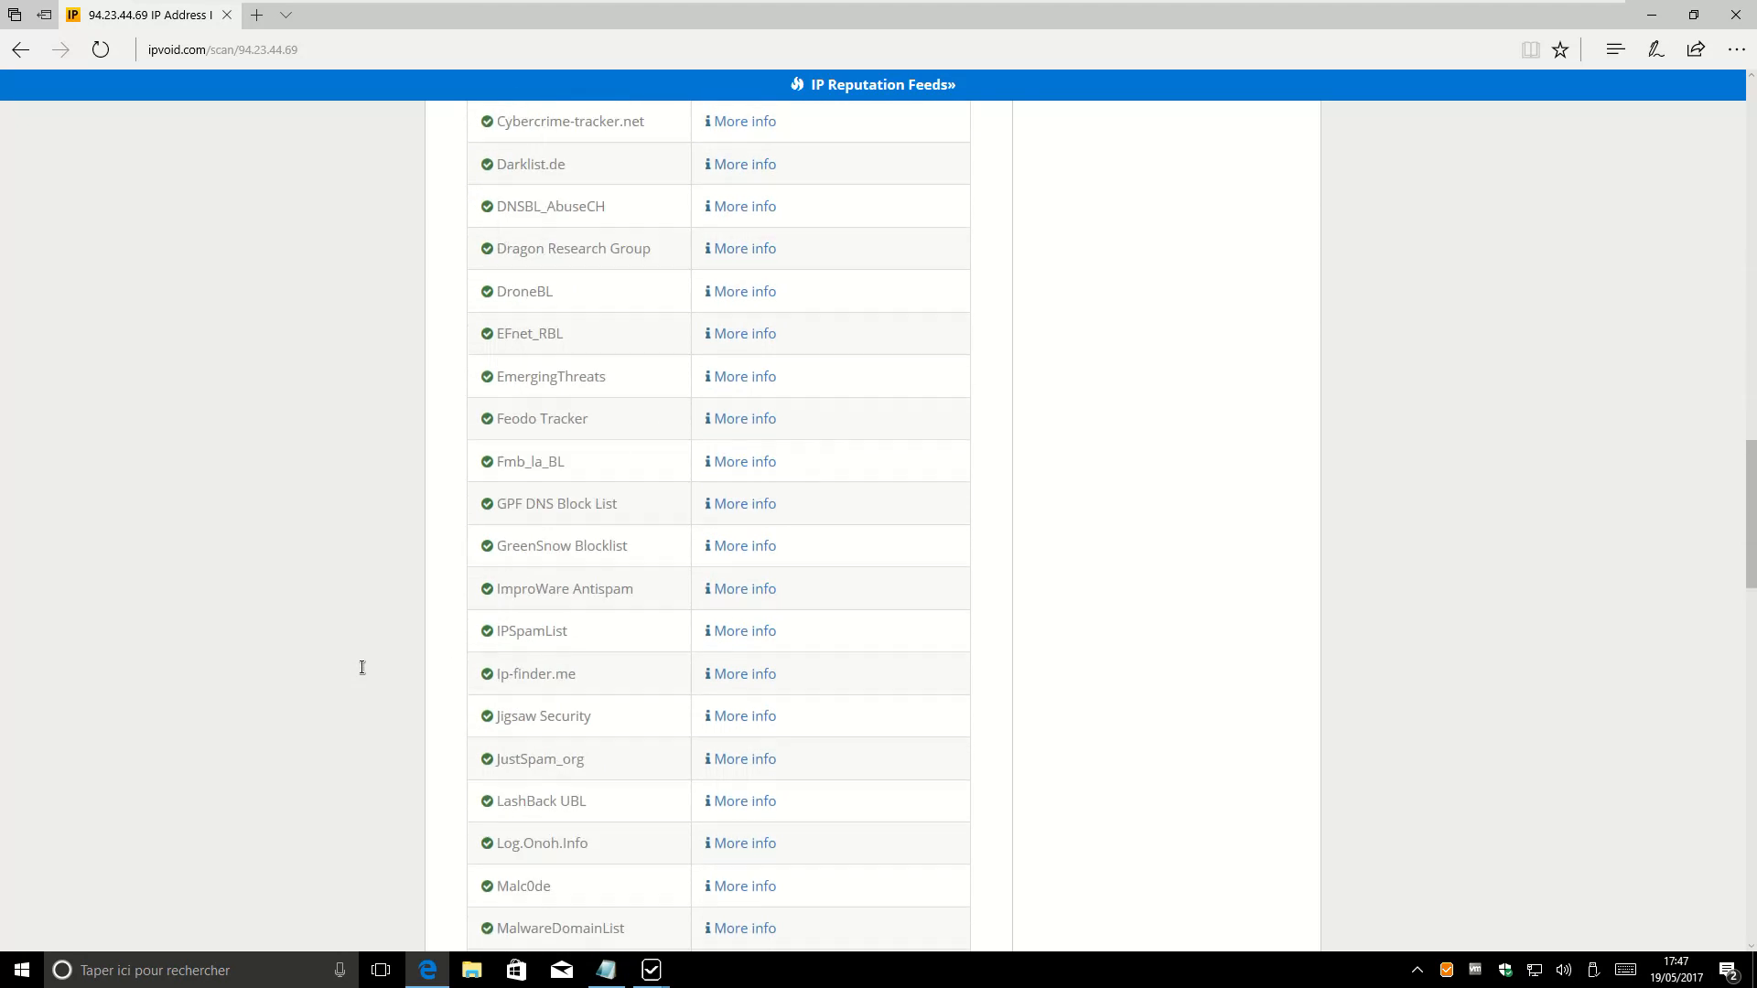
scroll(362, 667, up, 5)
scroll(362, 664, up, 4)
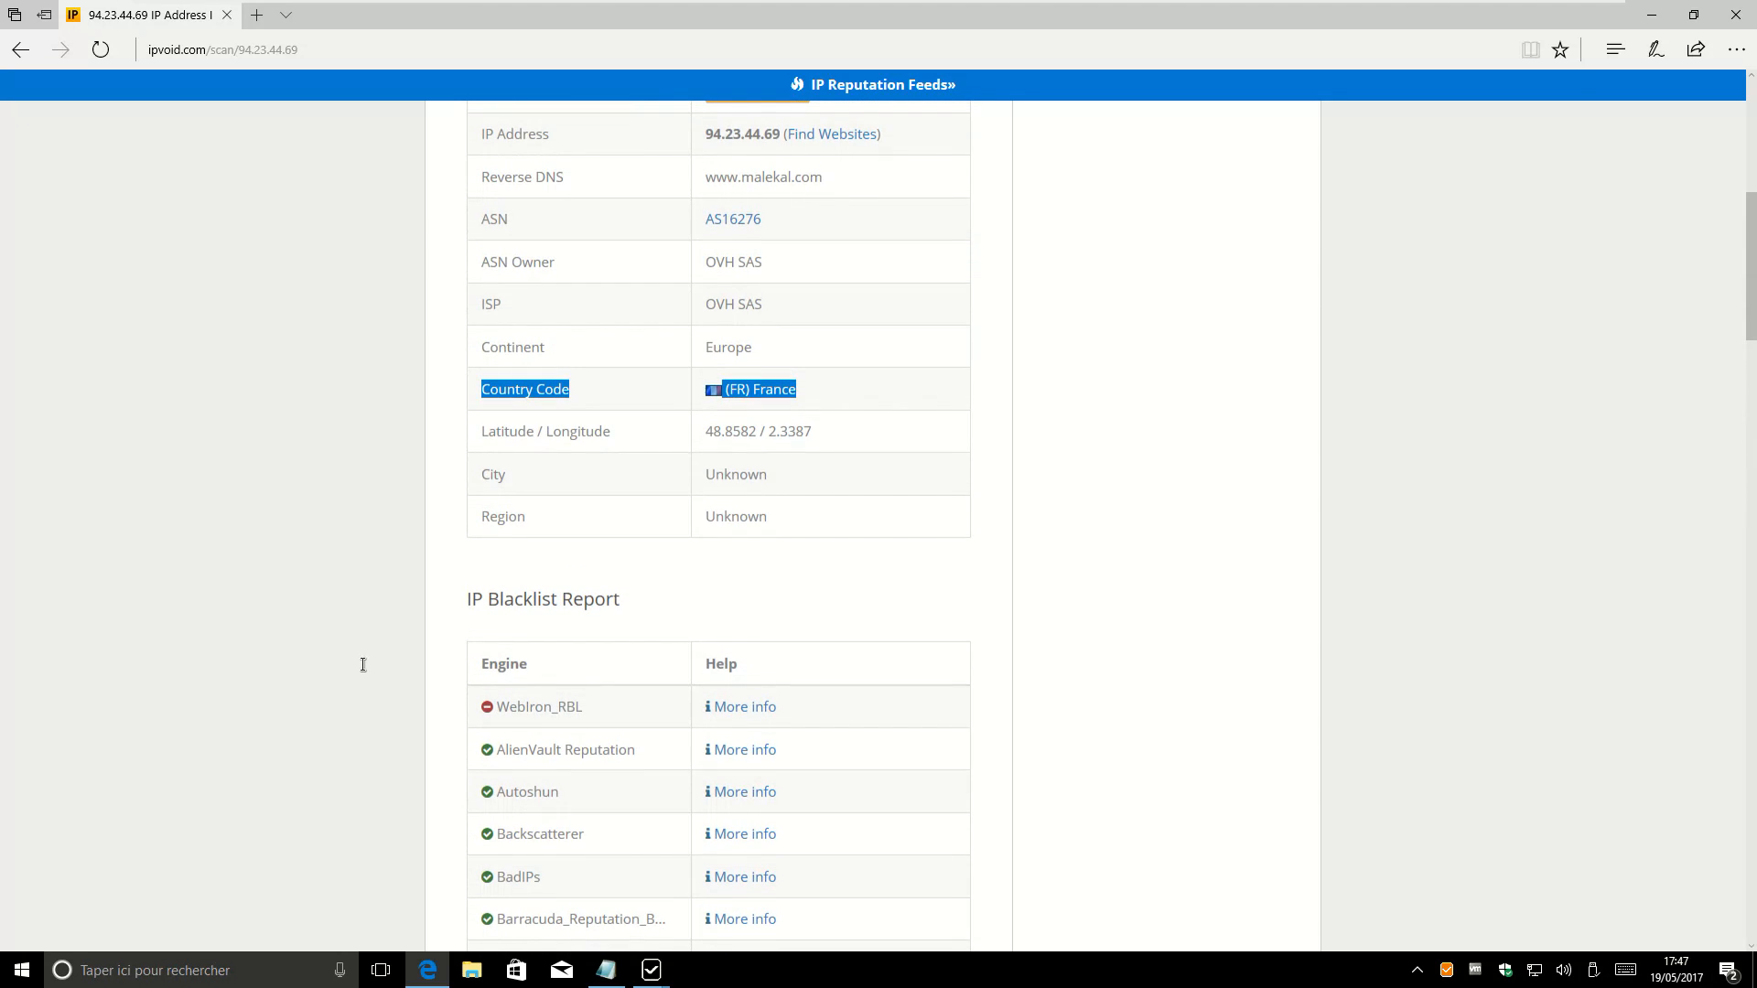
drag(600, 709, 513, 717)
scroll(349, 710, down, 12)
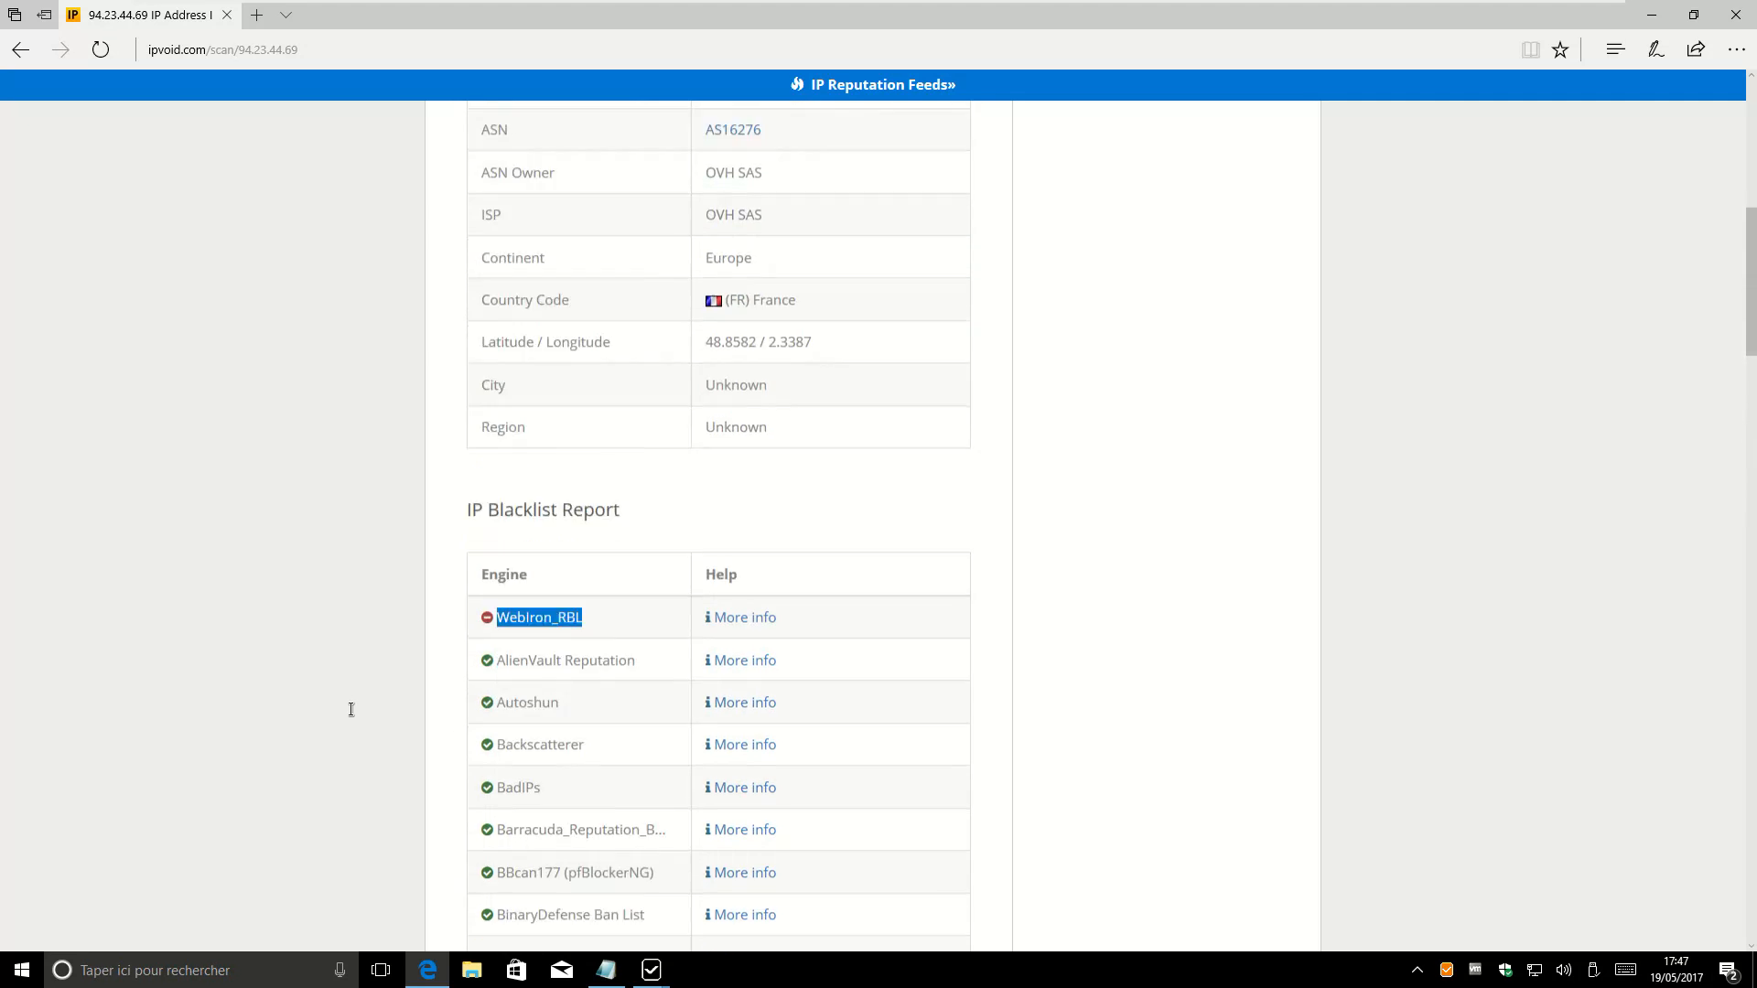
scroll(350, 701, down, 17)
scroll(350, 700, up, 11)
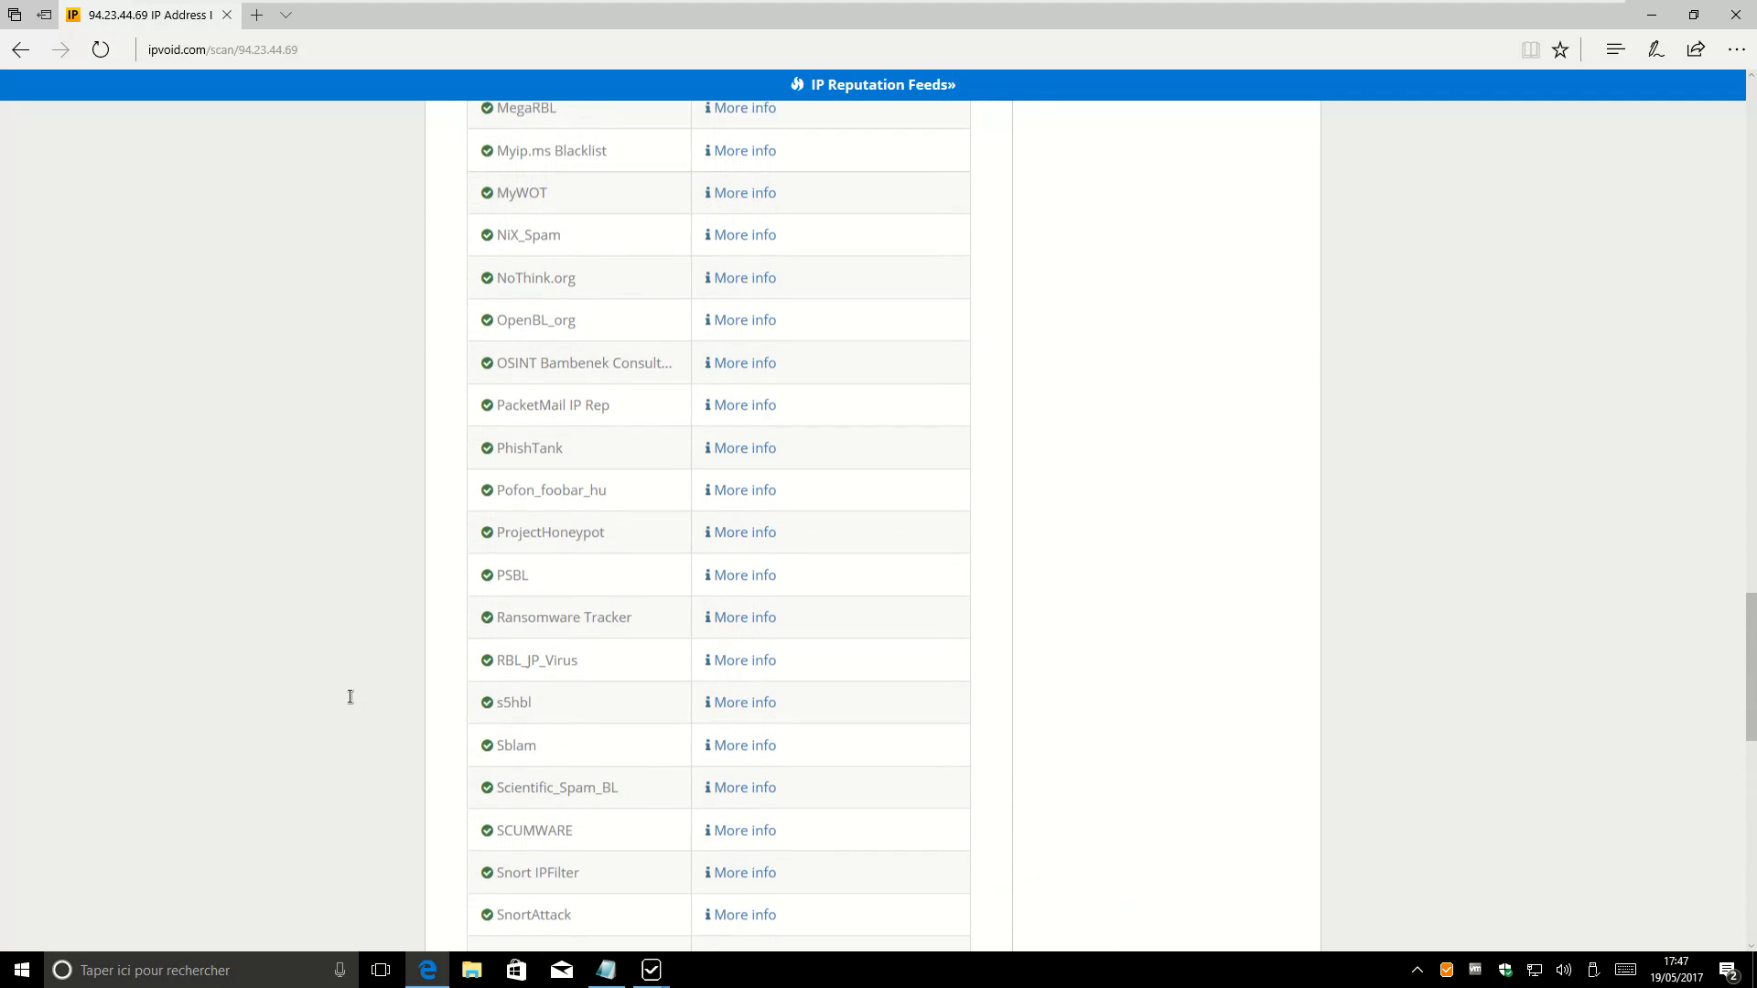
Return to the Connections Log, widen the Program column and fit the Name column to its contents
mouse_move(669, 968)
click(761, 892)
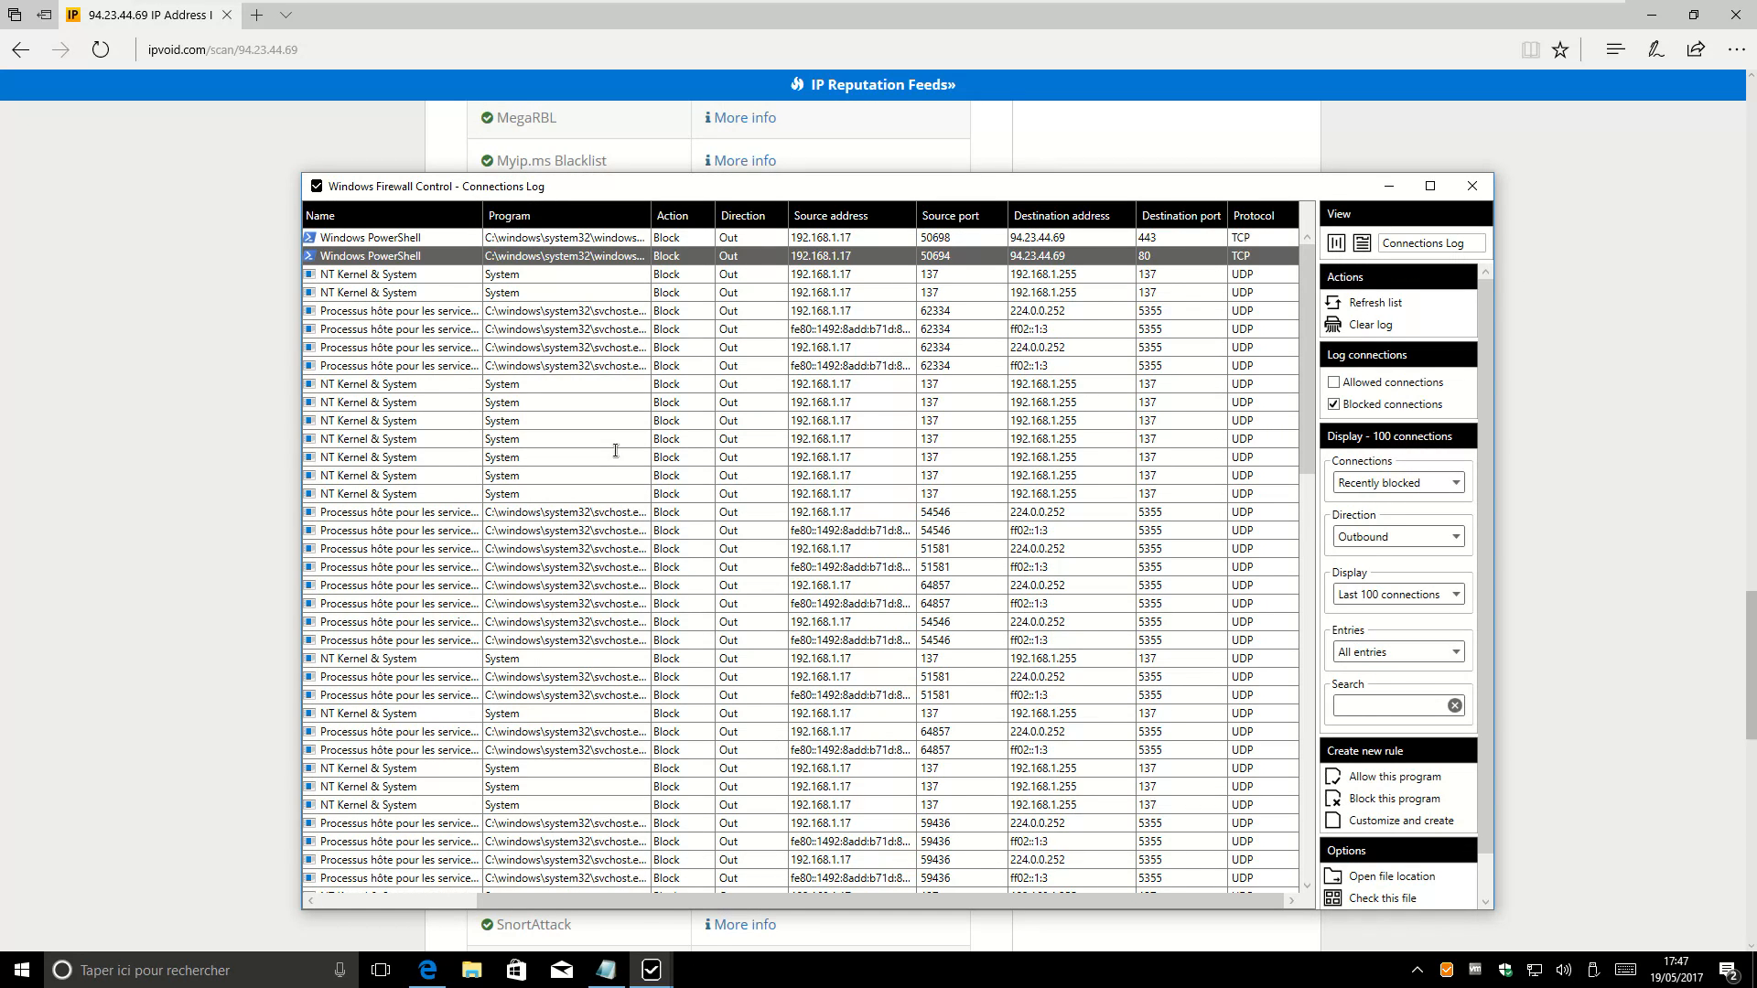
drag(651, 216, 689, 216)
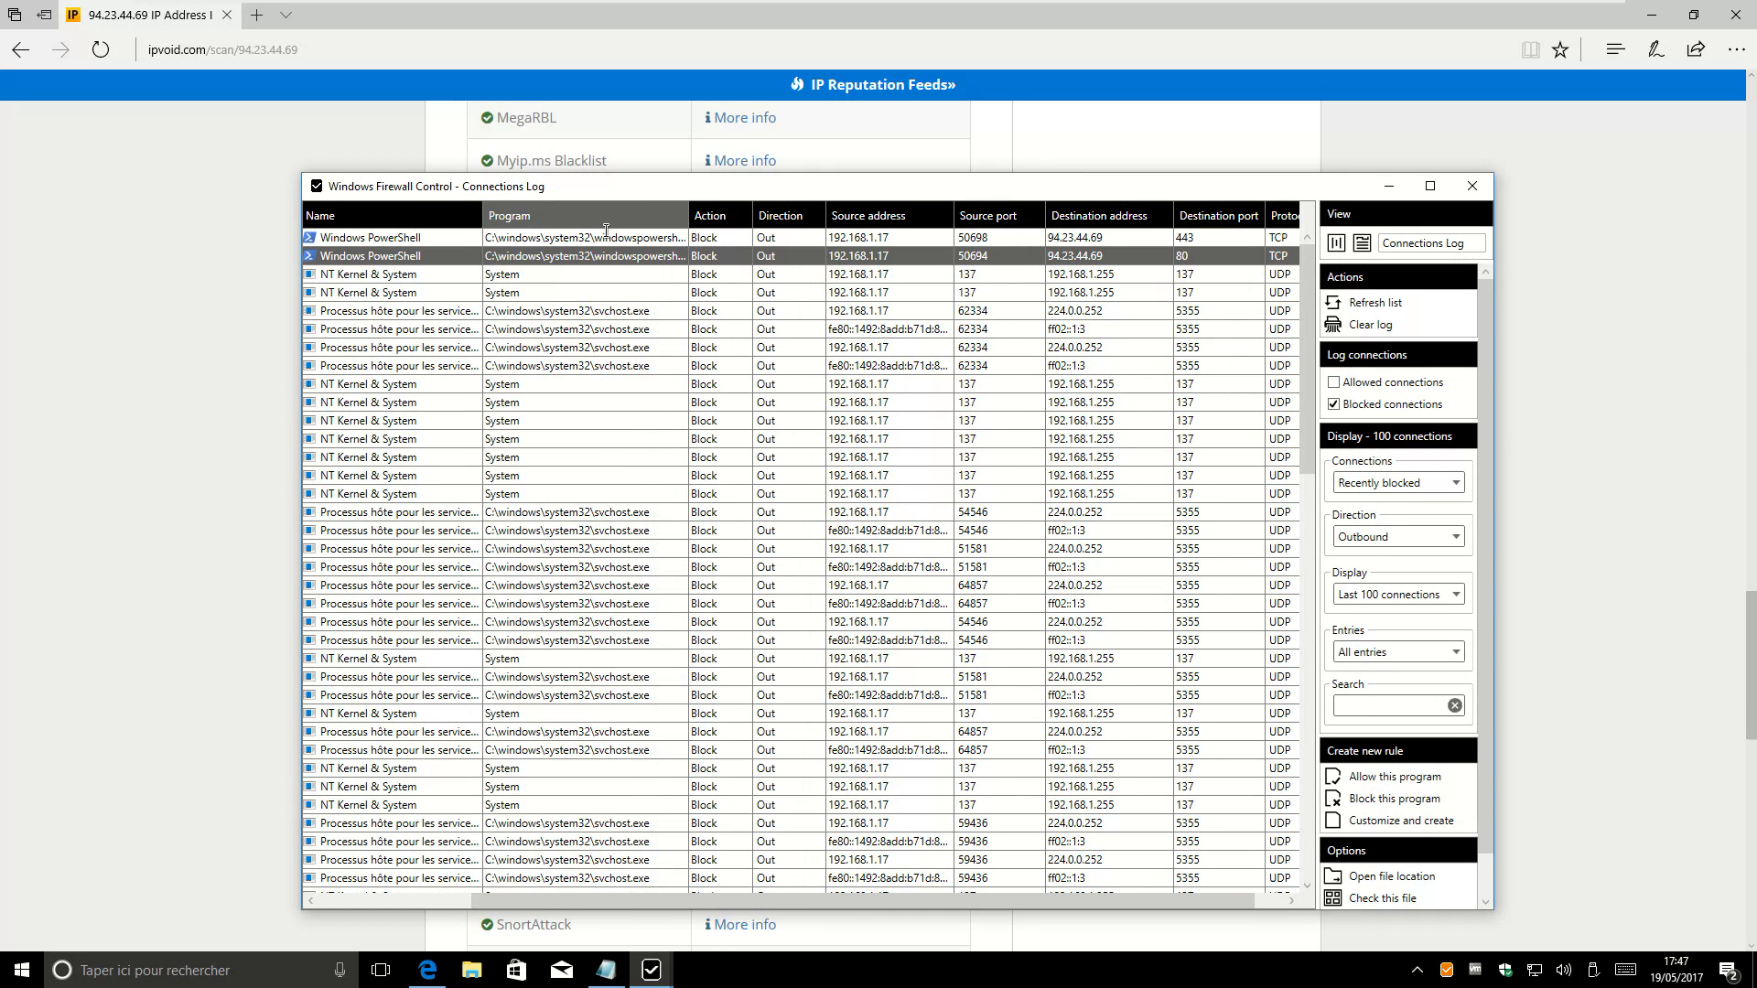
drag(483, 216, 492, 216)
double_click(492, 216)
Look through the blocked Google Chrome connections and the destination columns in the log, and enlarge the log window
scroll(437, 571, down, 3)
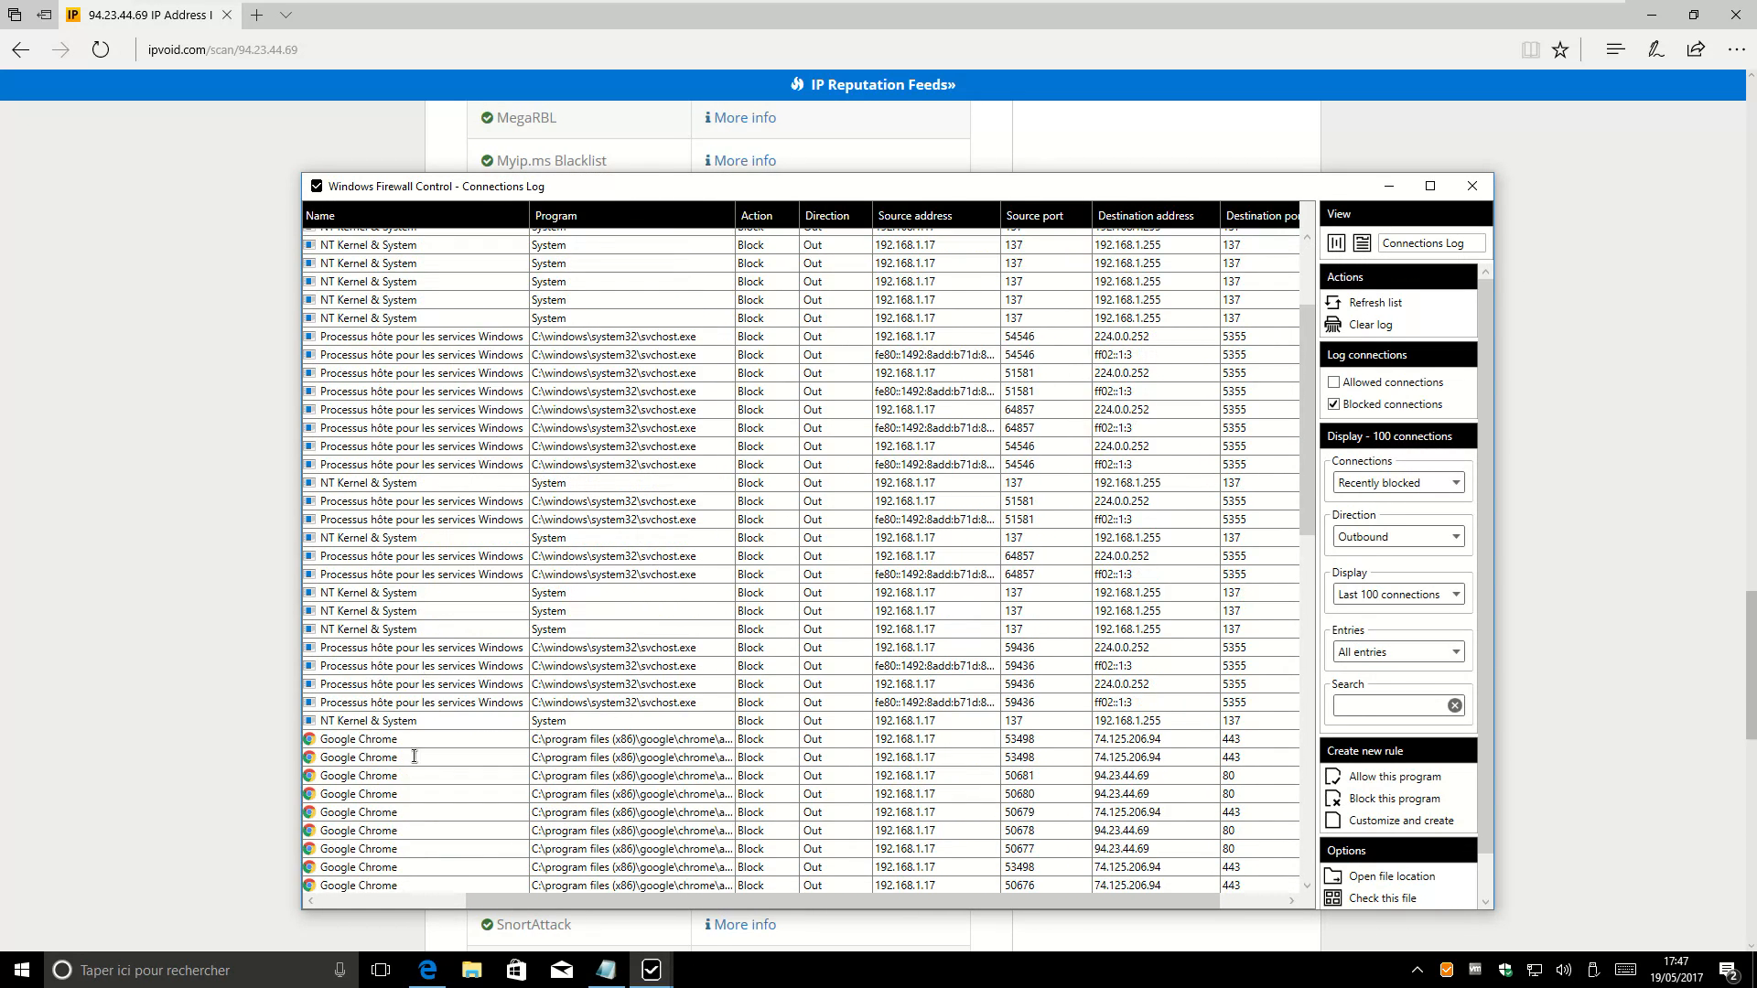
scroll(413, 759, down, 2)
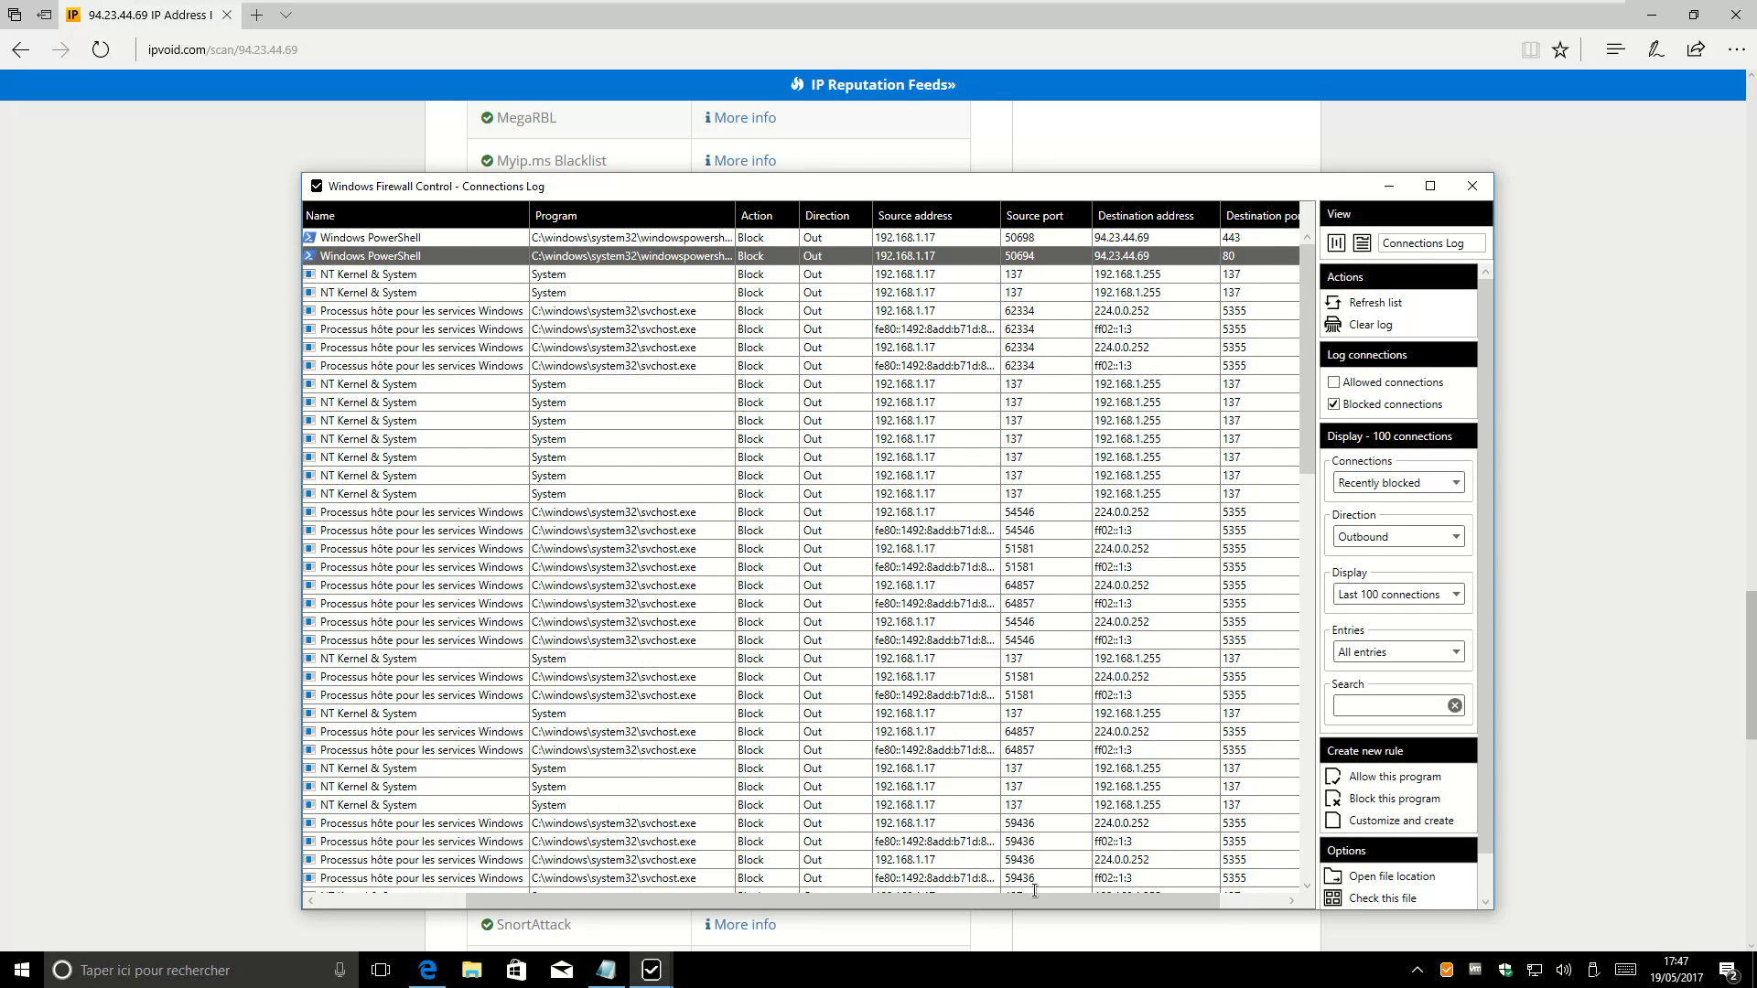
drag(1034, 900, 1116, 901)
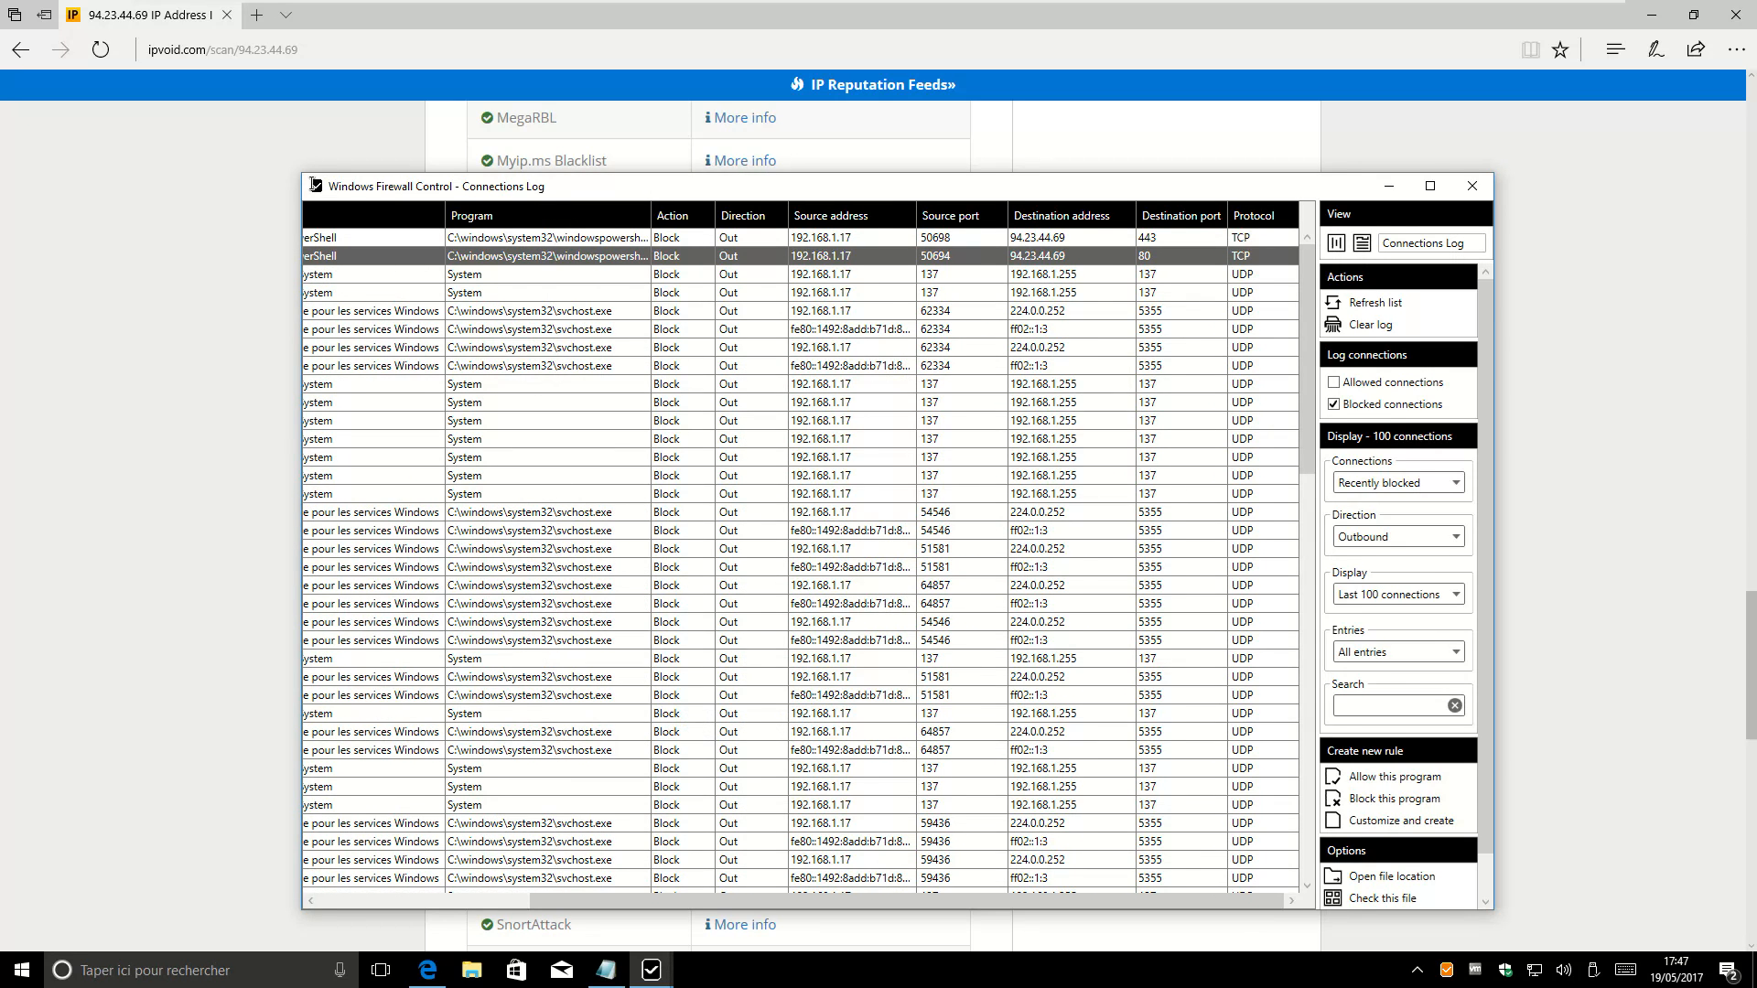
drag(309, 180, 201, 111)
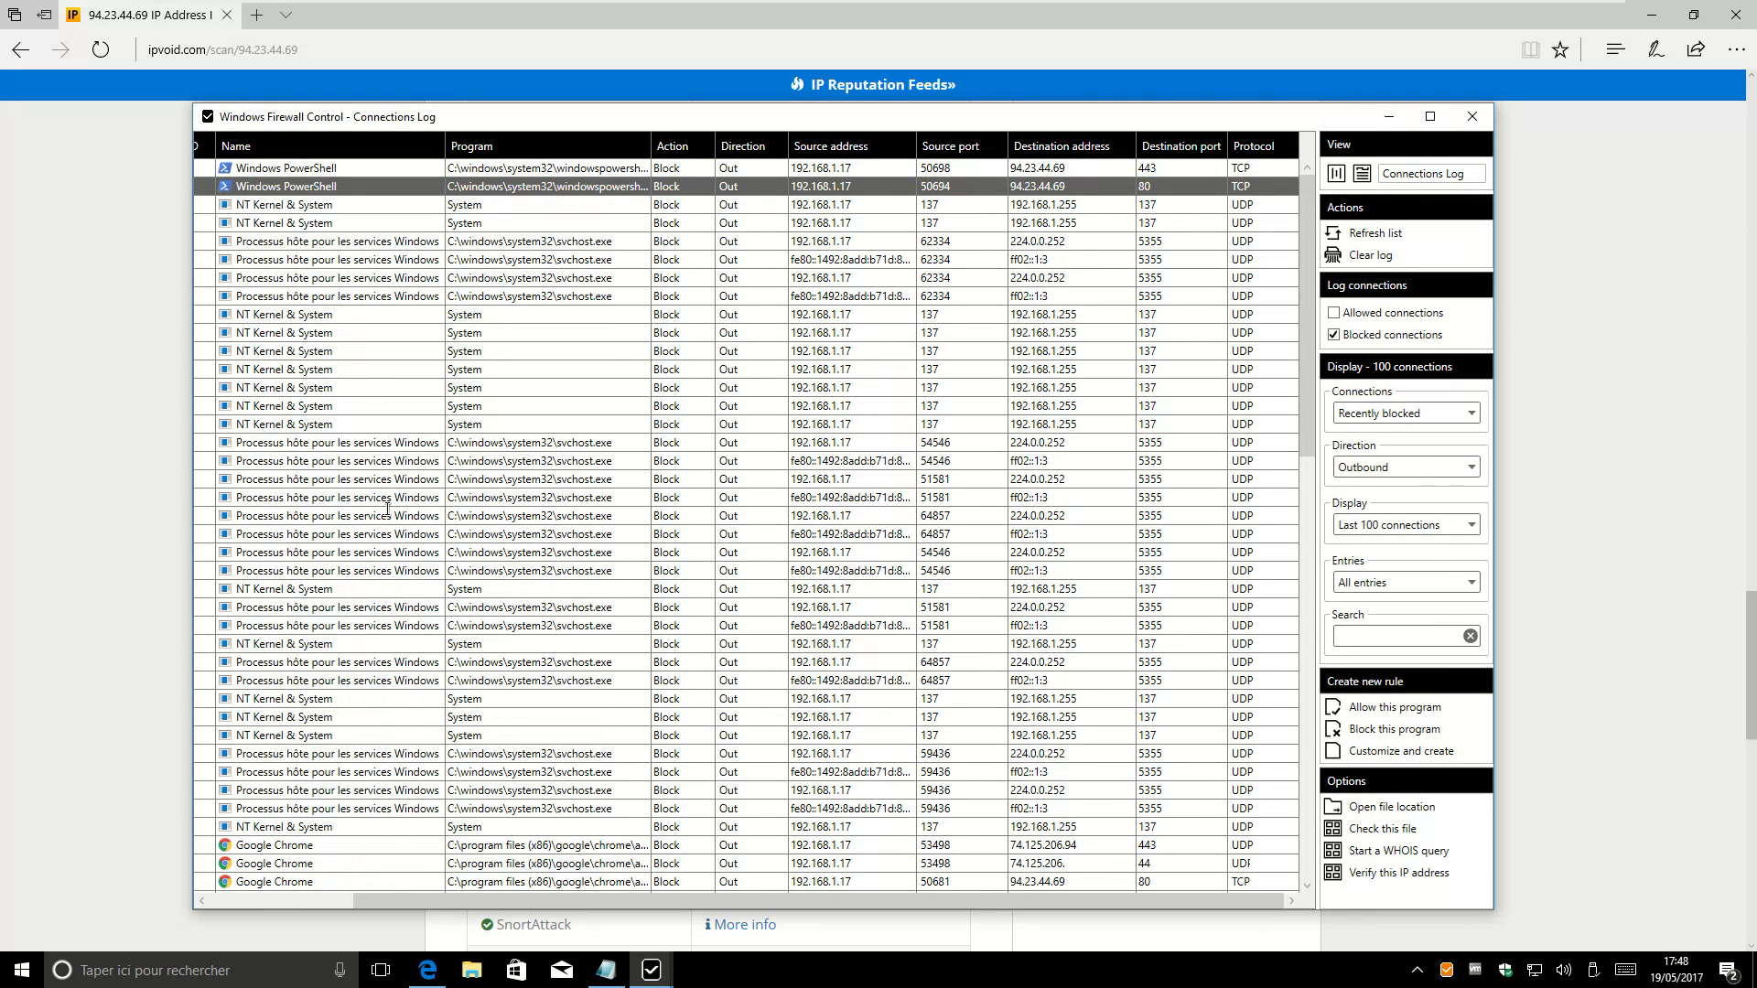
Close the Connections Log and minimize the browser to return to the desktop
click(1472, 116)
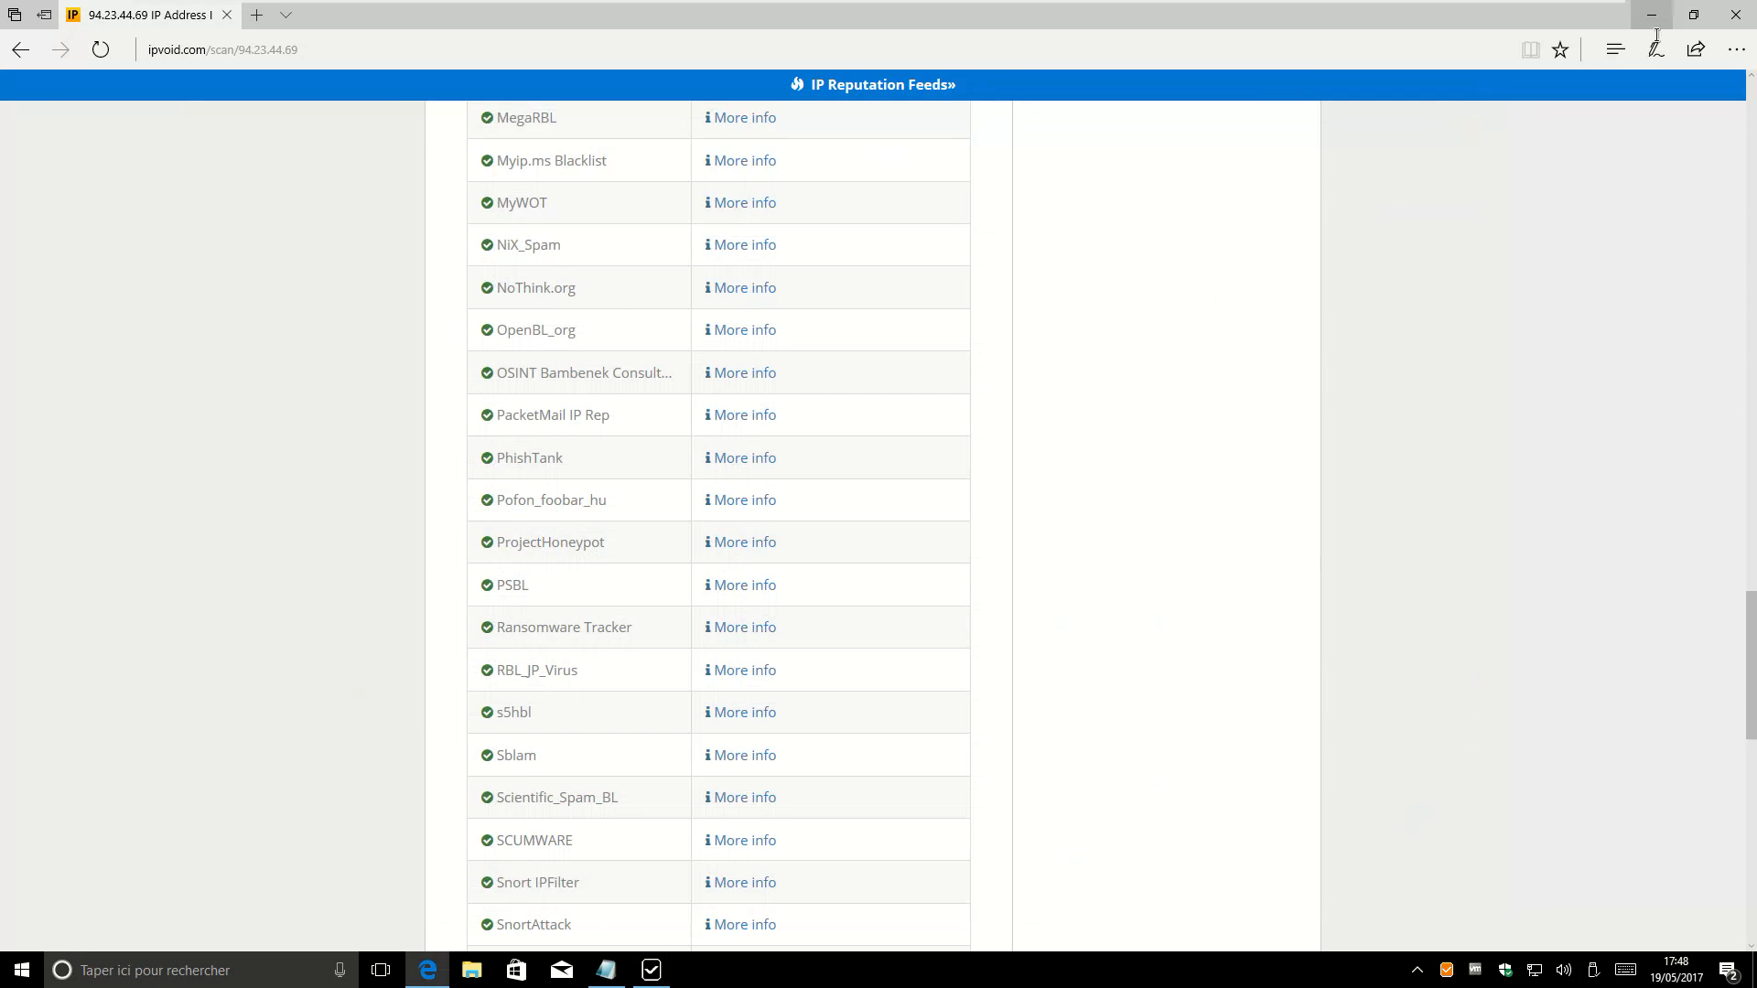
click(1652, 15)
click(1312, 211)
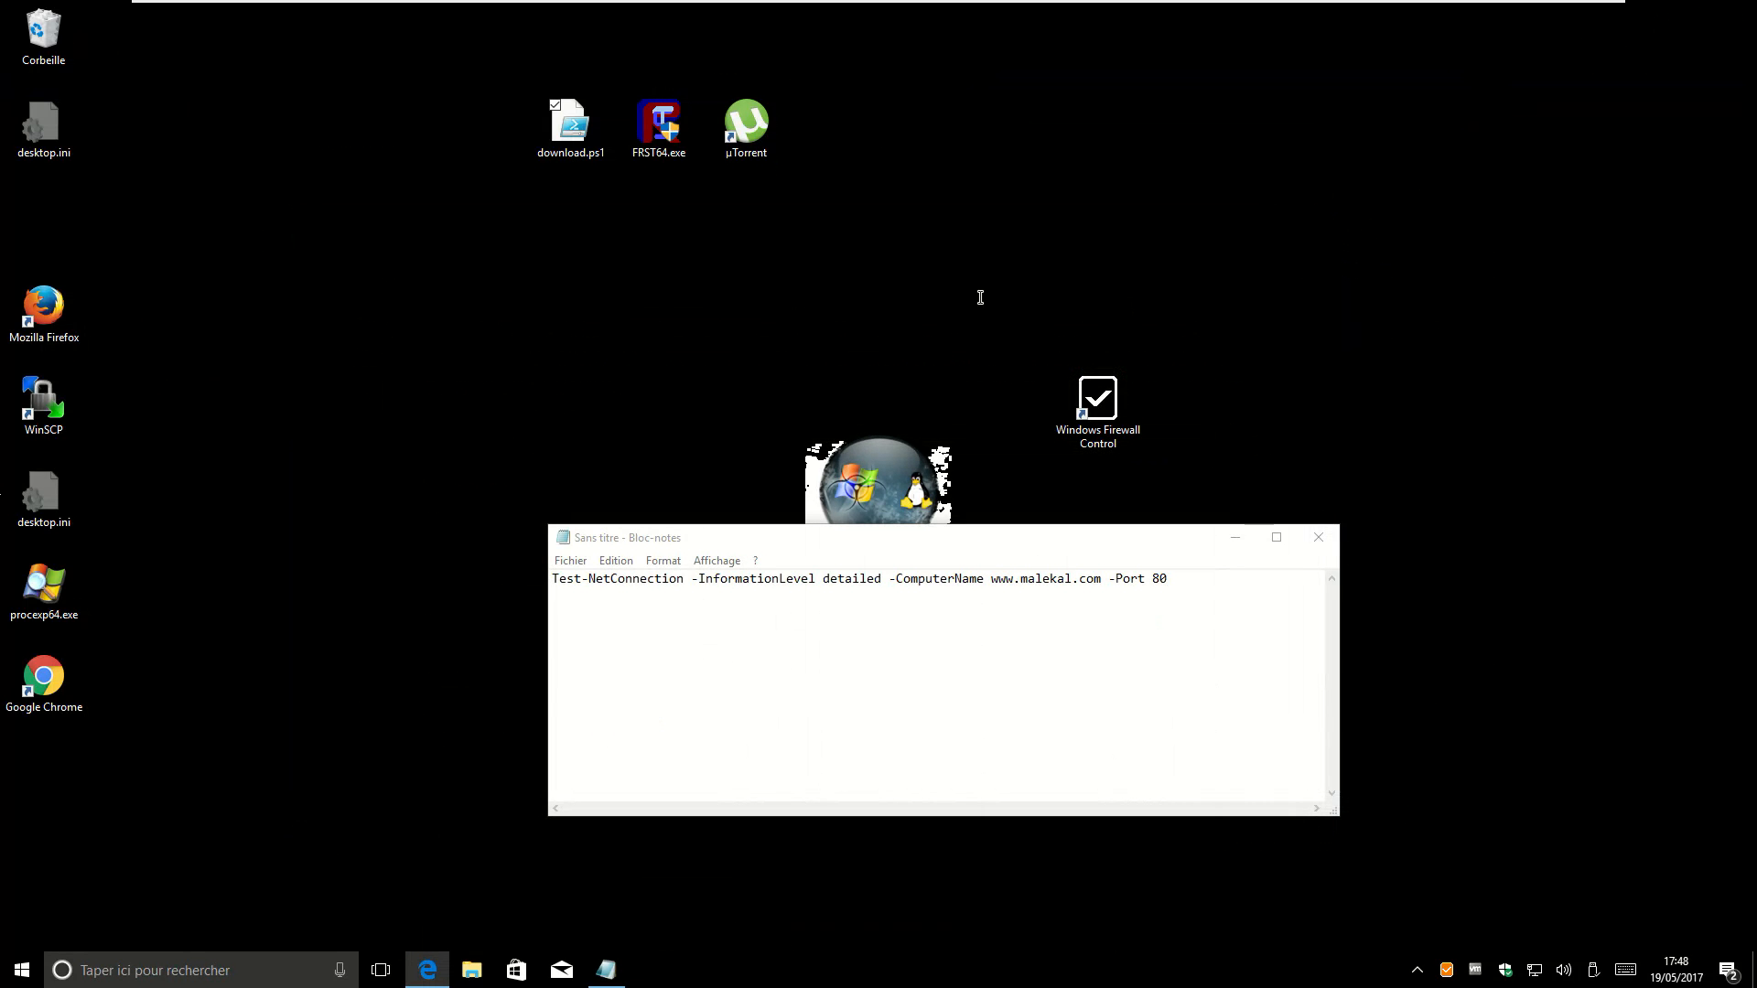
Run procexp64.exe from the desktop as administrator and approve the elevation request
right_click(5, 578)
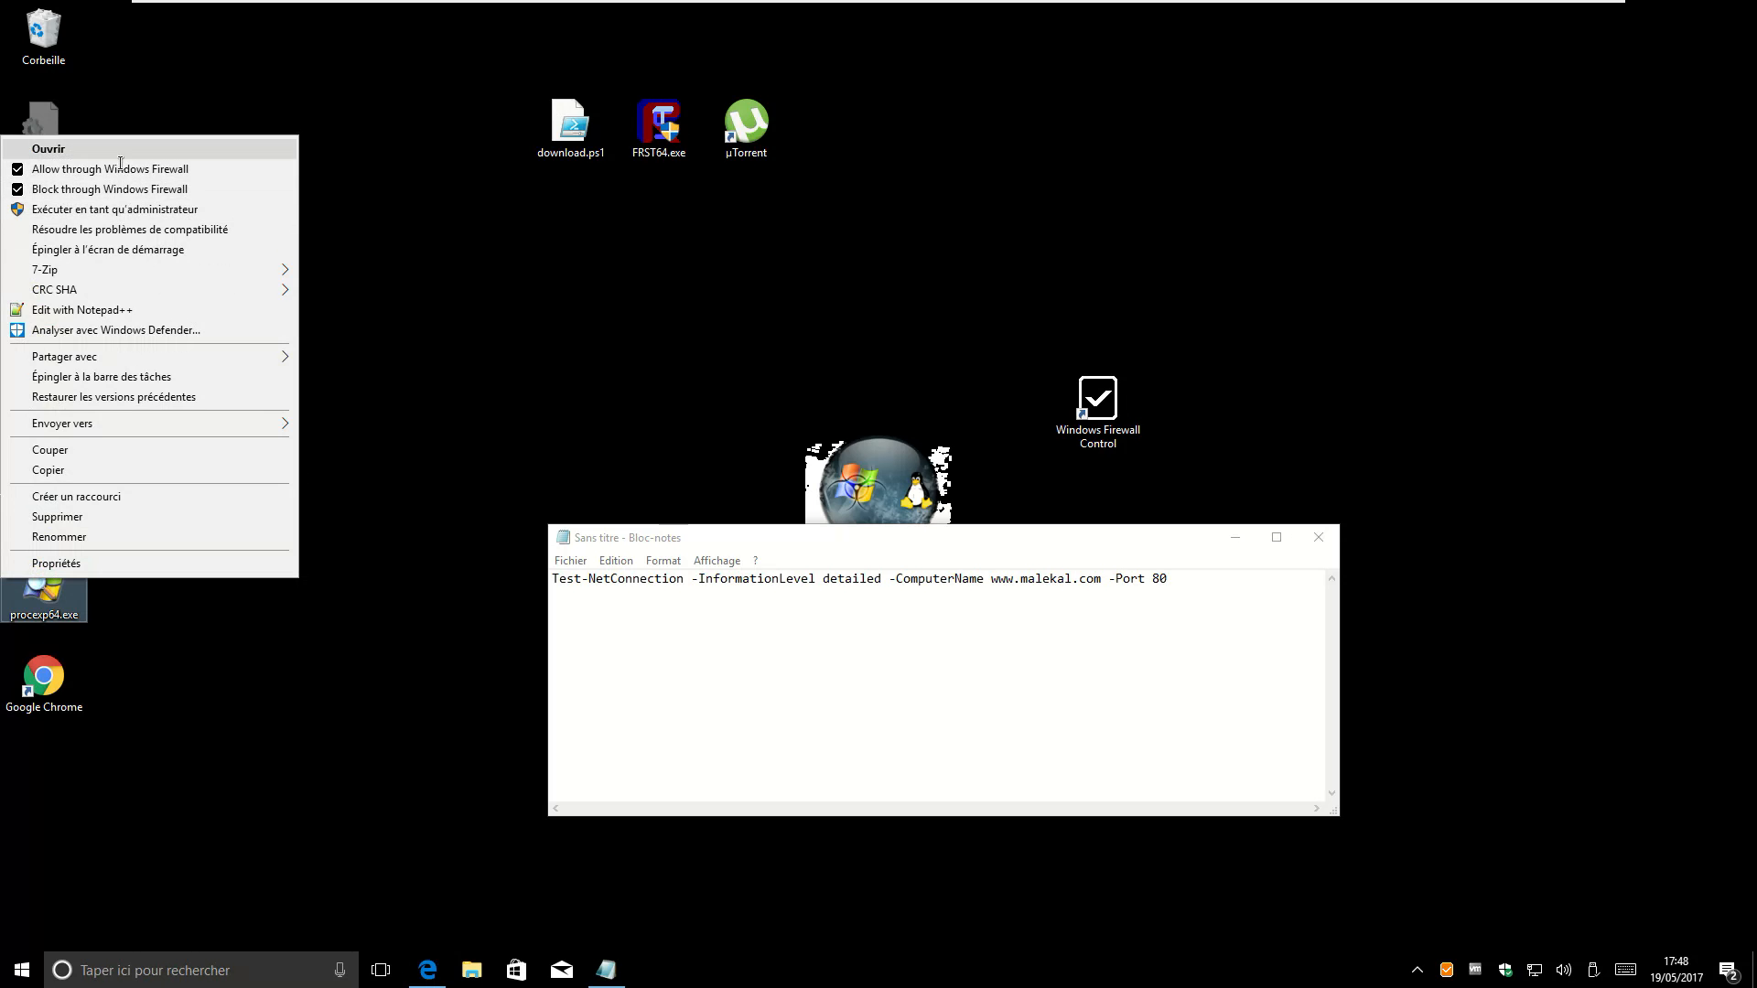
click(110, 209)
click(850, 607)
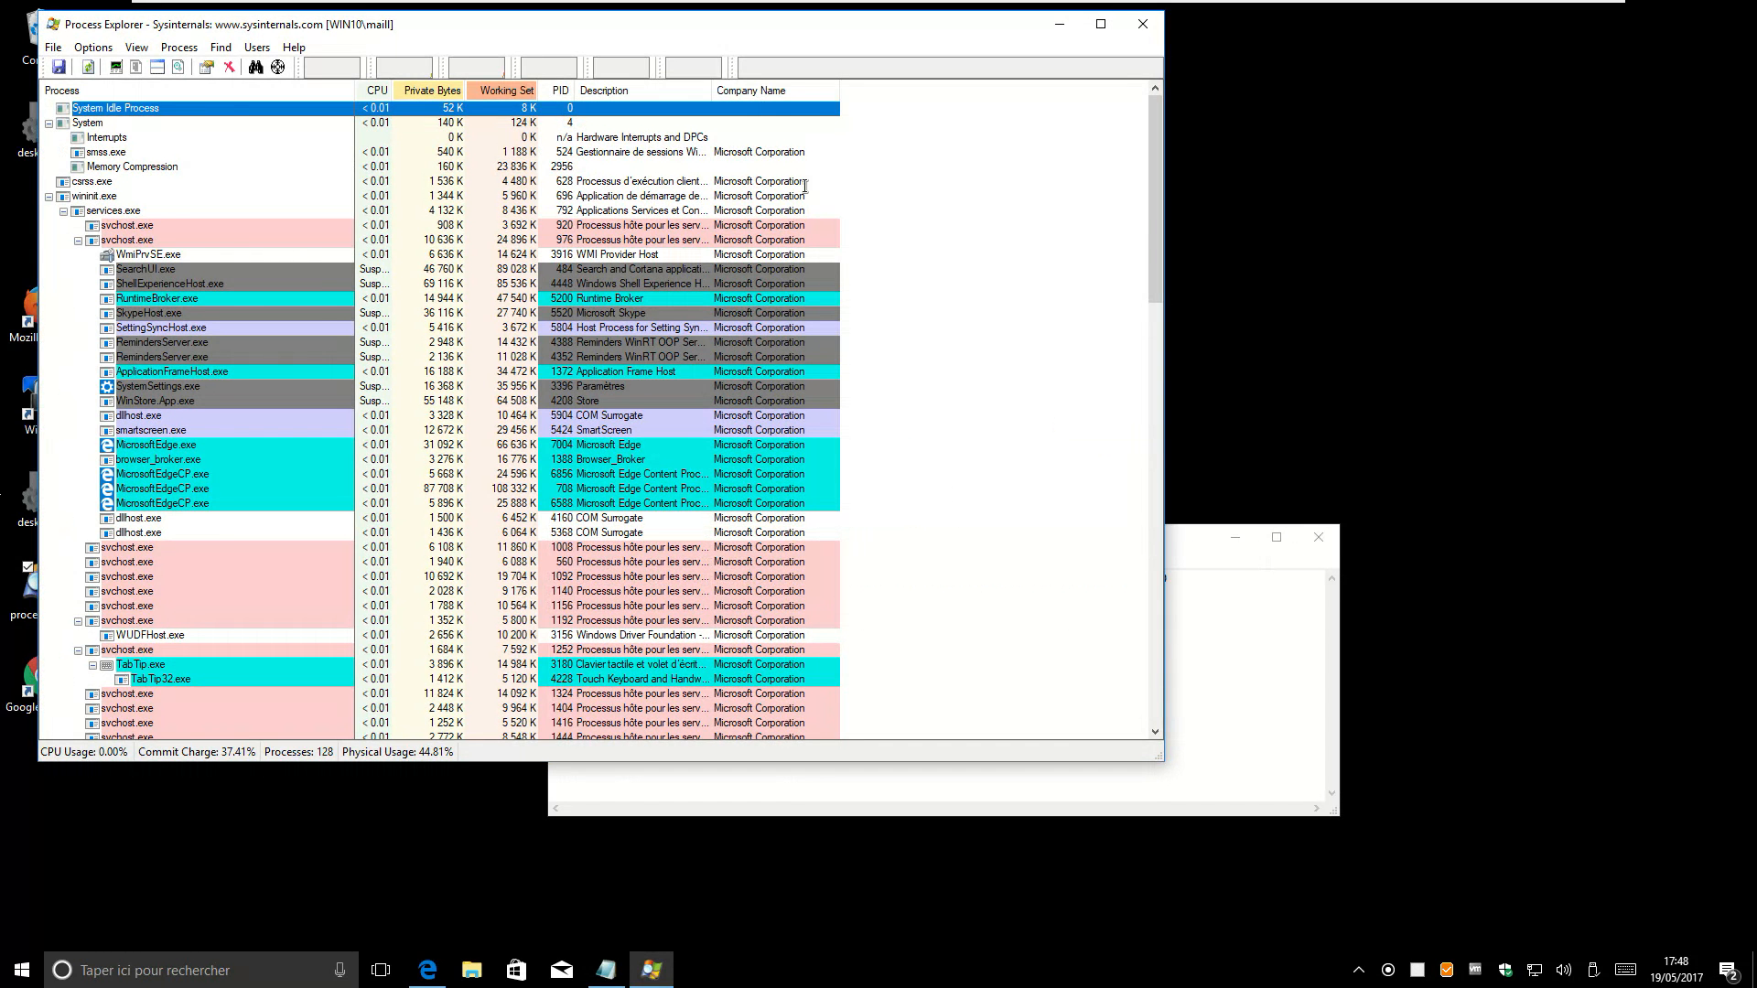
Add the Receive Bytes and Send Bytes network columns to the Process Explorer process list
right_click(770, 101)
click(810, 105)
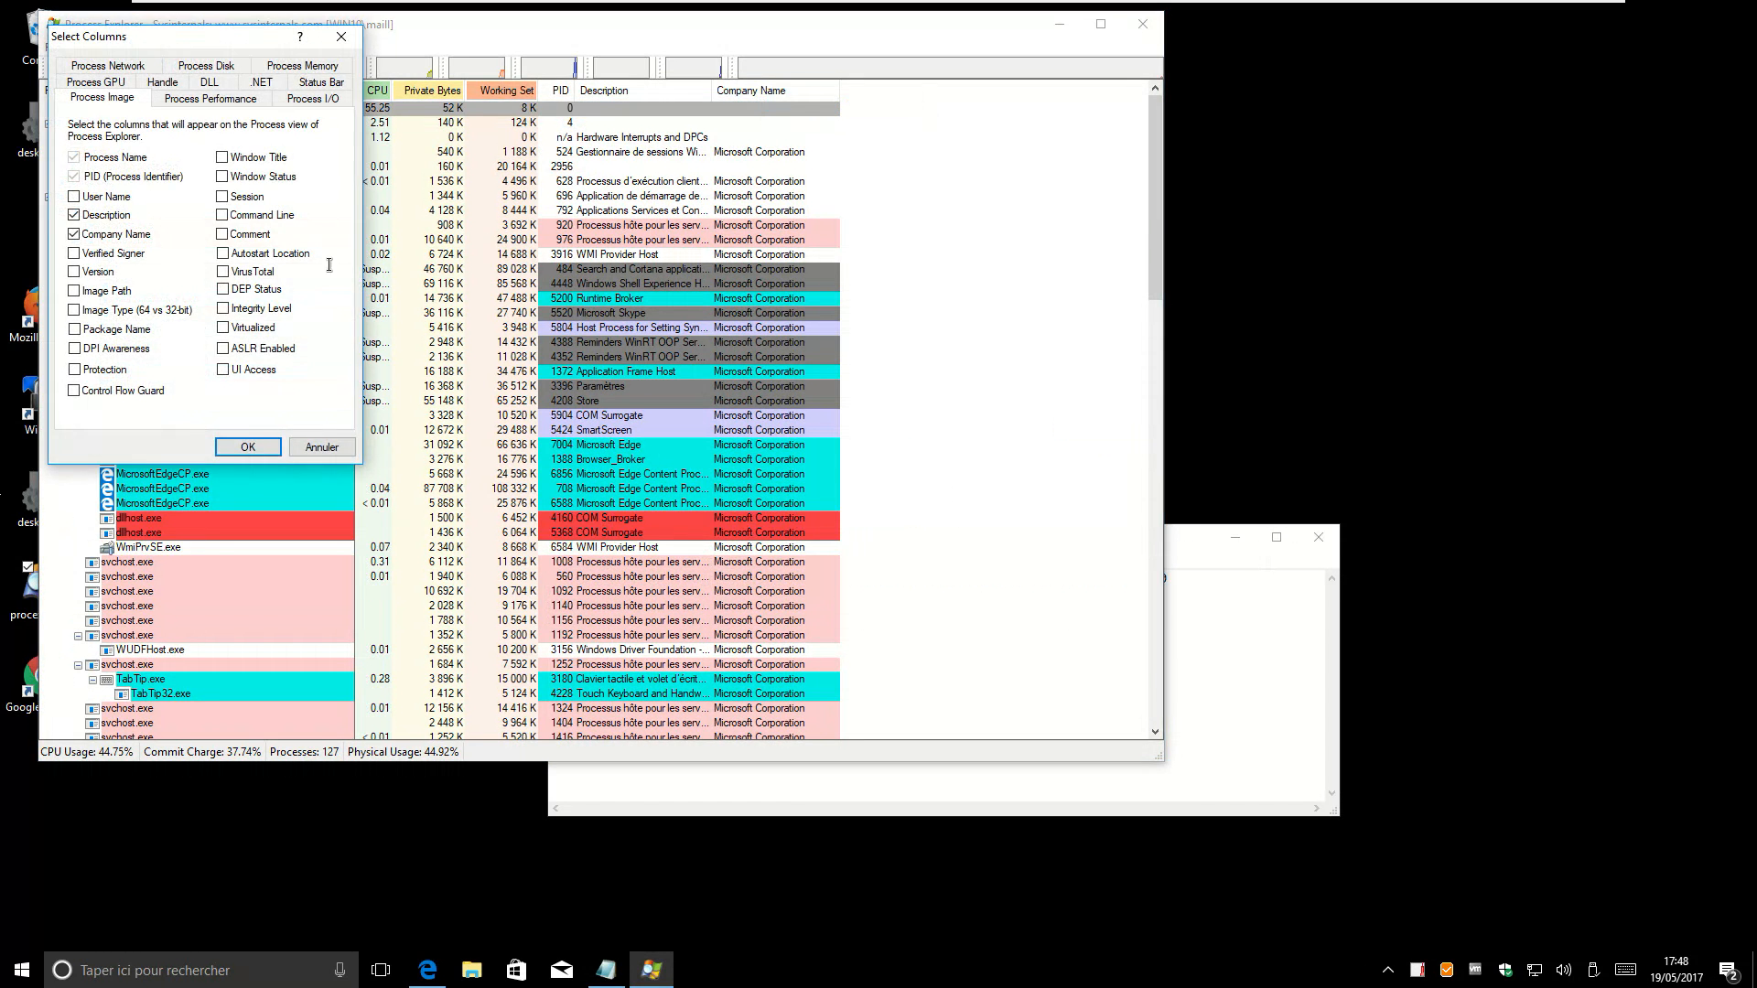
click(108, 65)
click(103, 160)
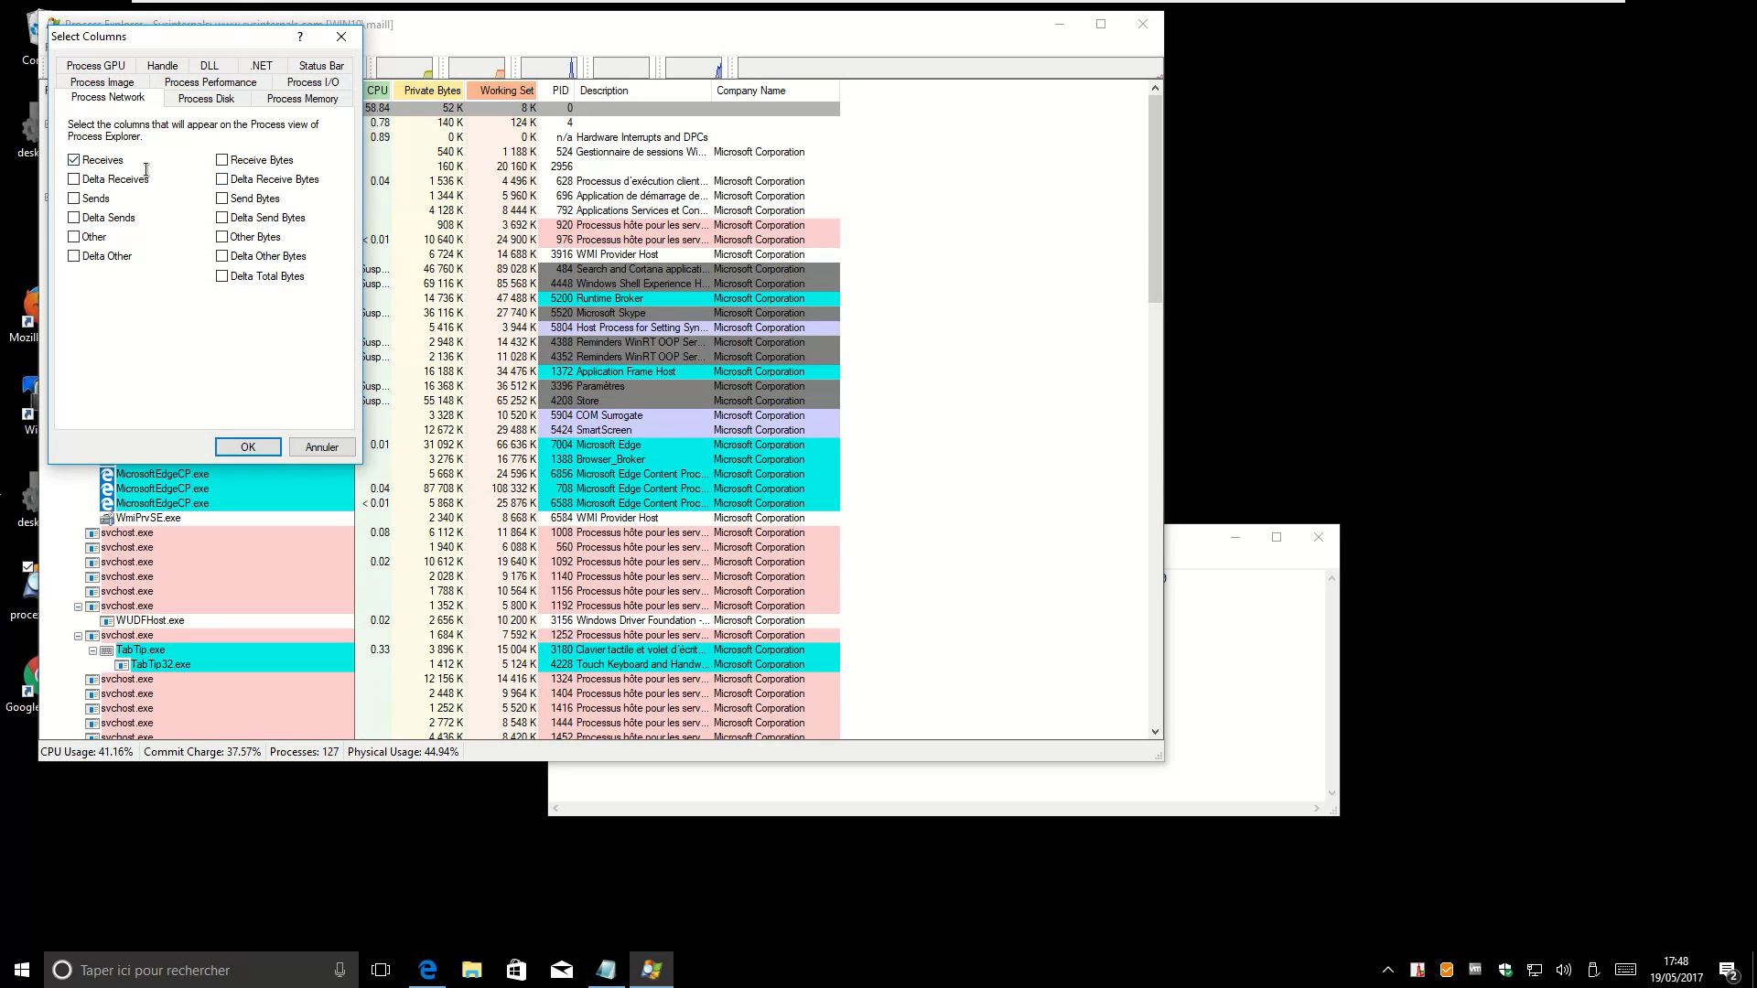
click(279, 163)
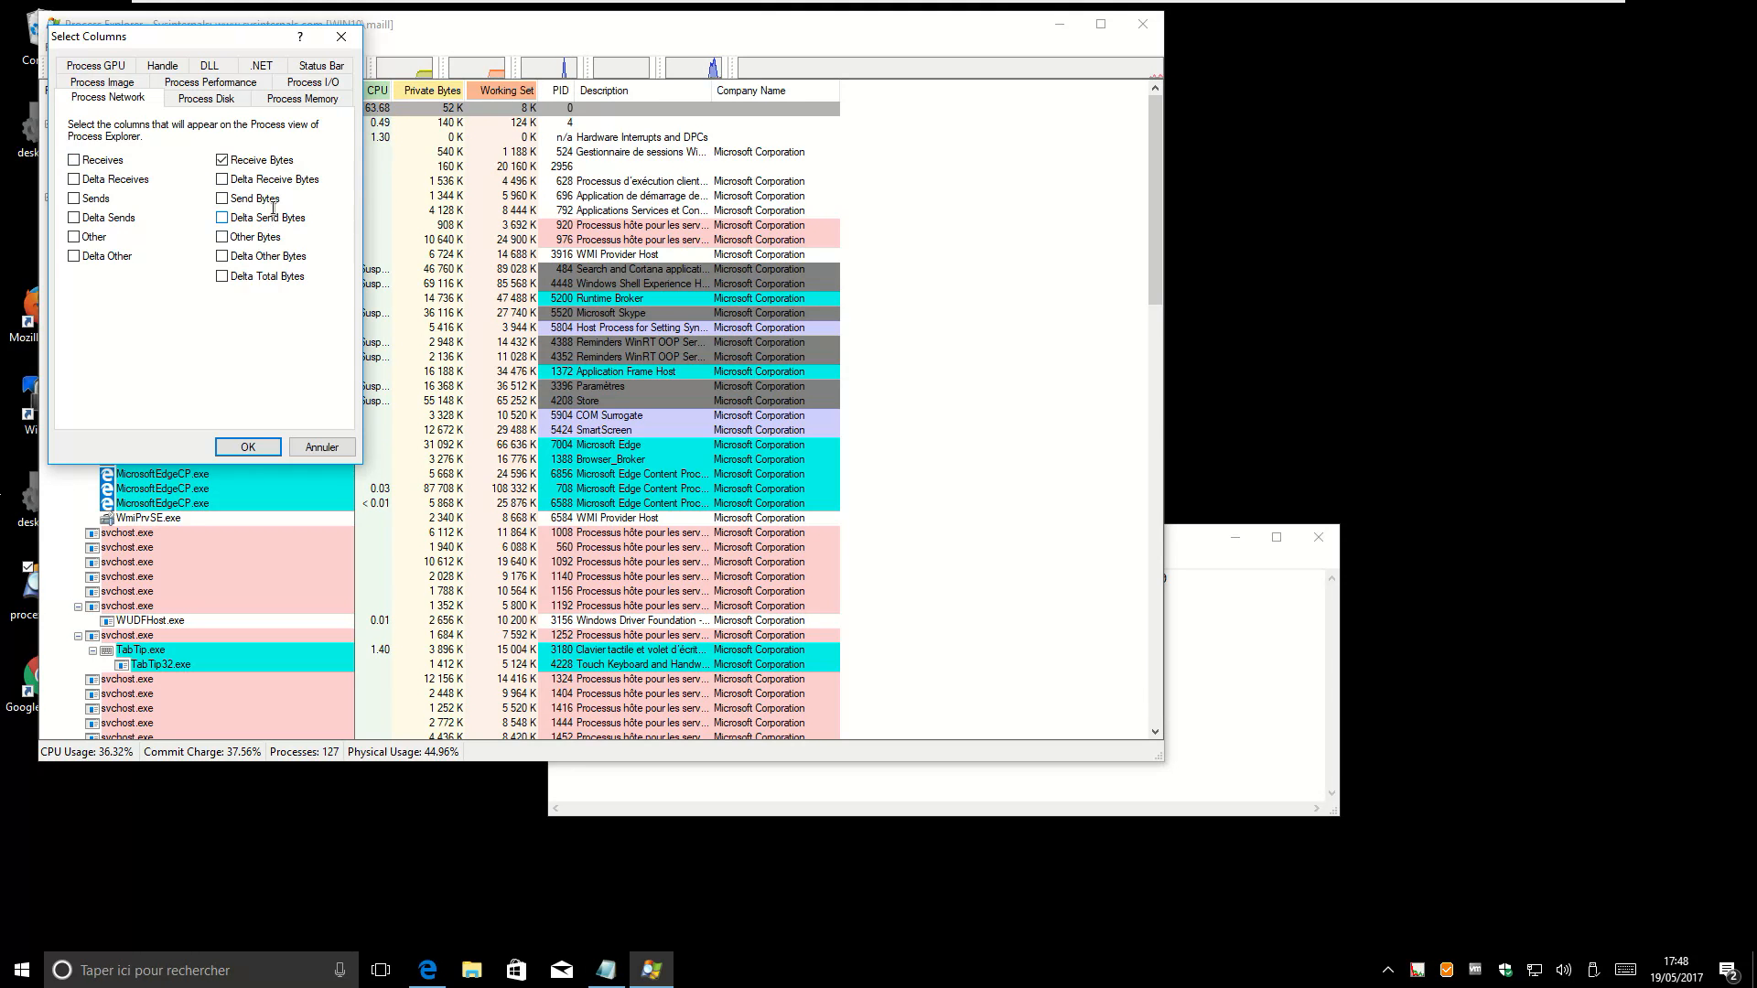
click(240, 200)
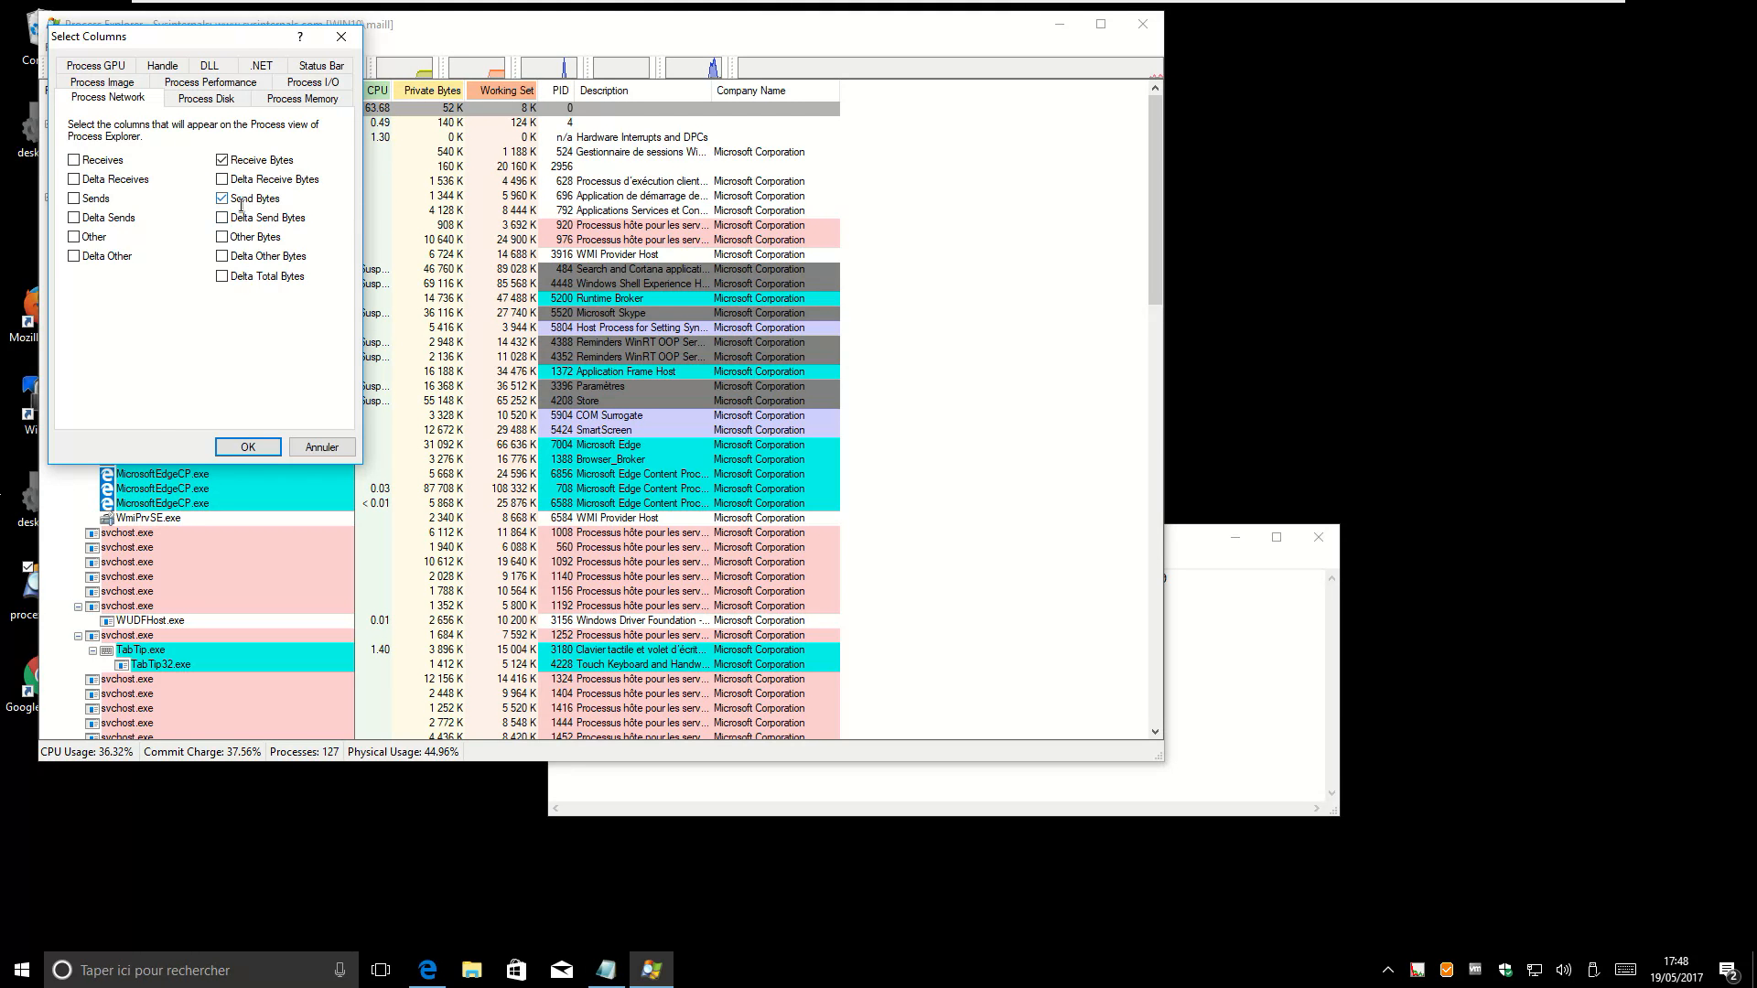
click(249, 448)
Move the Process Explorer window aside, launch Google Chrome, and bring Process Explorer back in front
drag(1156, 207, 1151, 262)
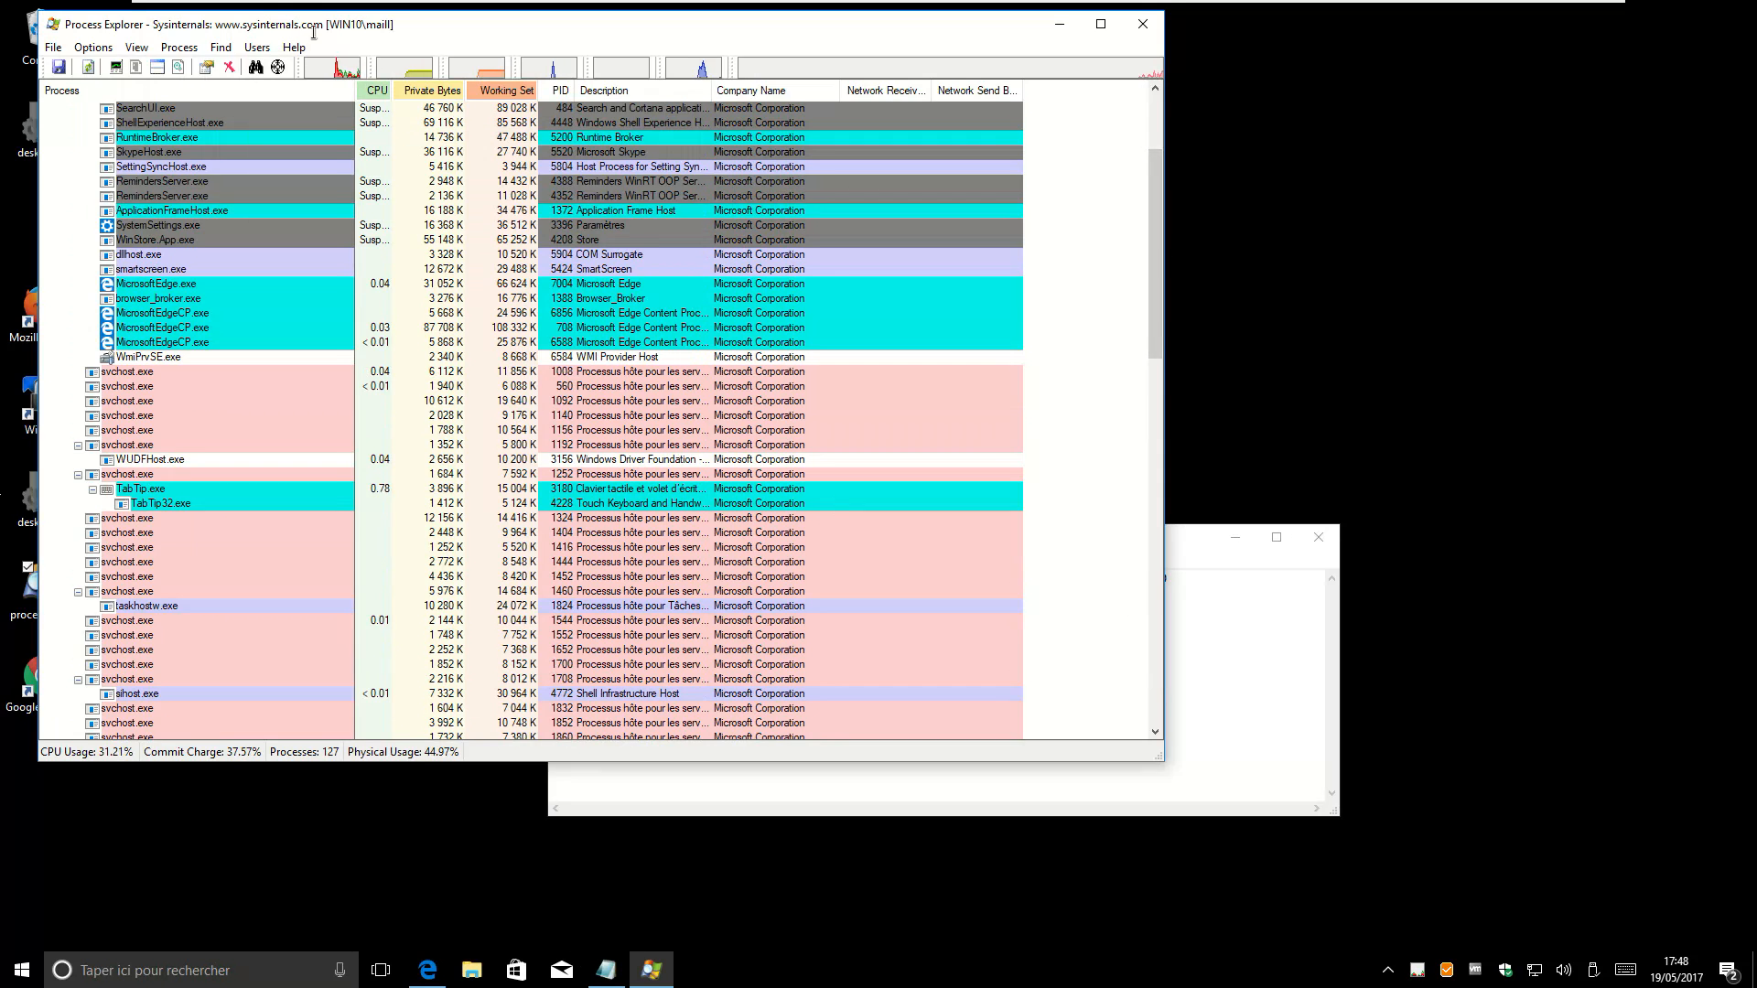
drag(314, 26, 588, 48)
double_click(44, 678)
click(737, 661)
Examine the network receive and send values of chrome.exe and the svchost.exe processes, and close Process Explorer
scroll(759, 674, down, 20)
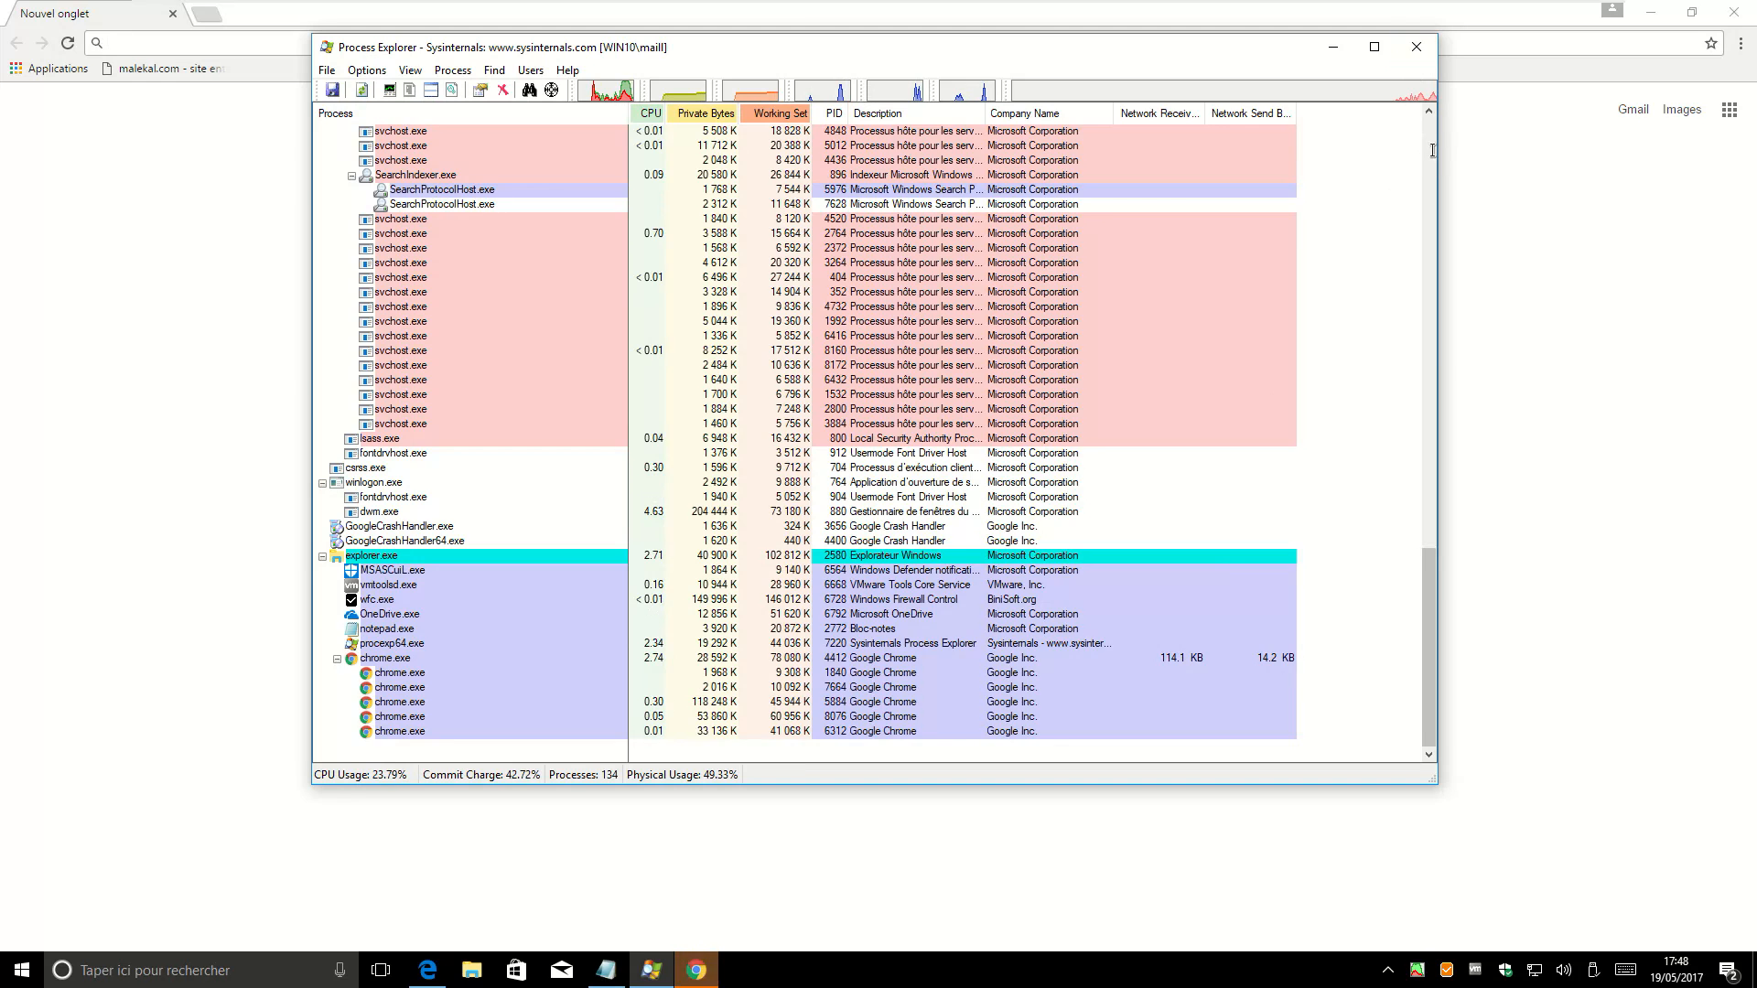
scroll(1435, 225, up, 20)
scroll(1435, 225, down, 3)
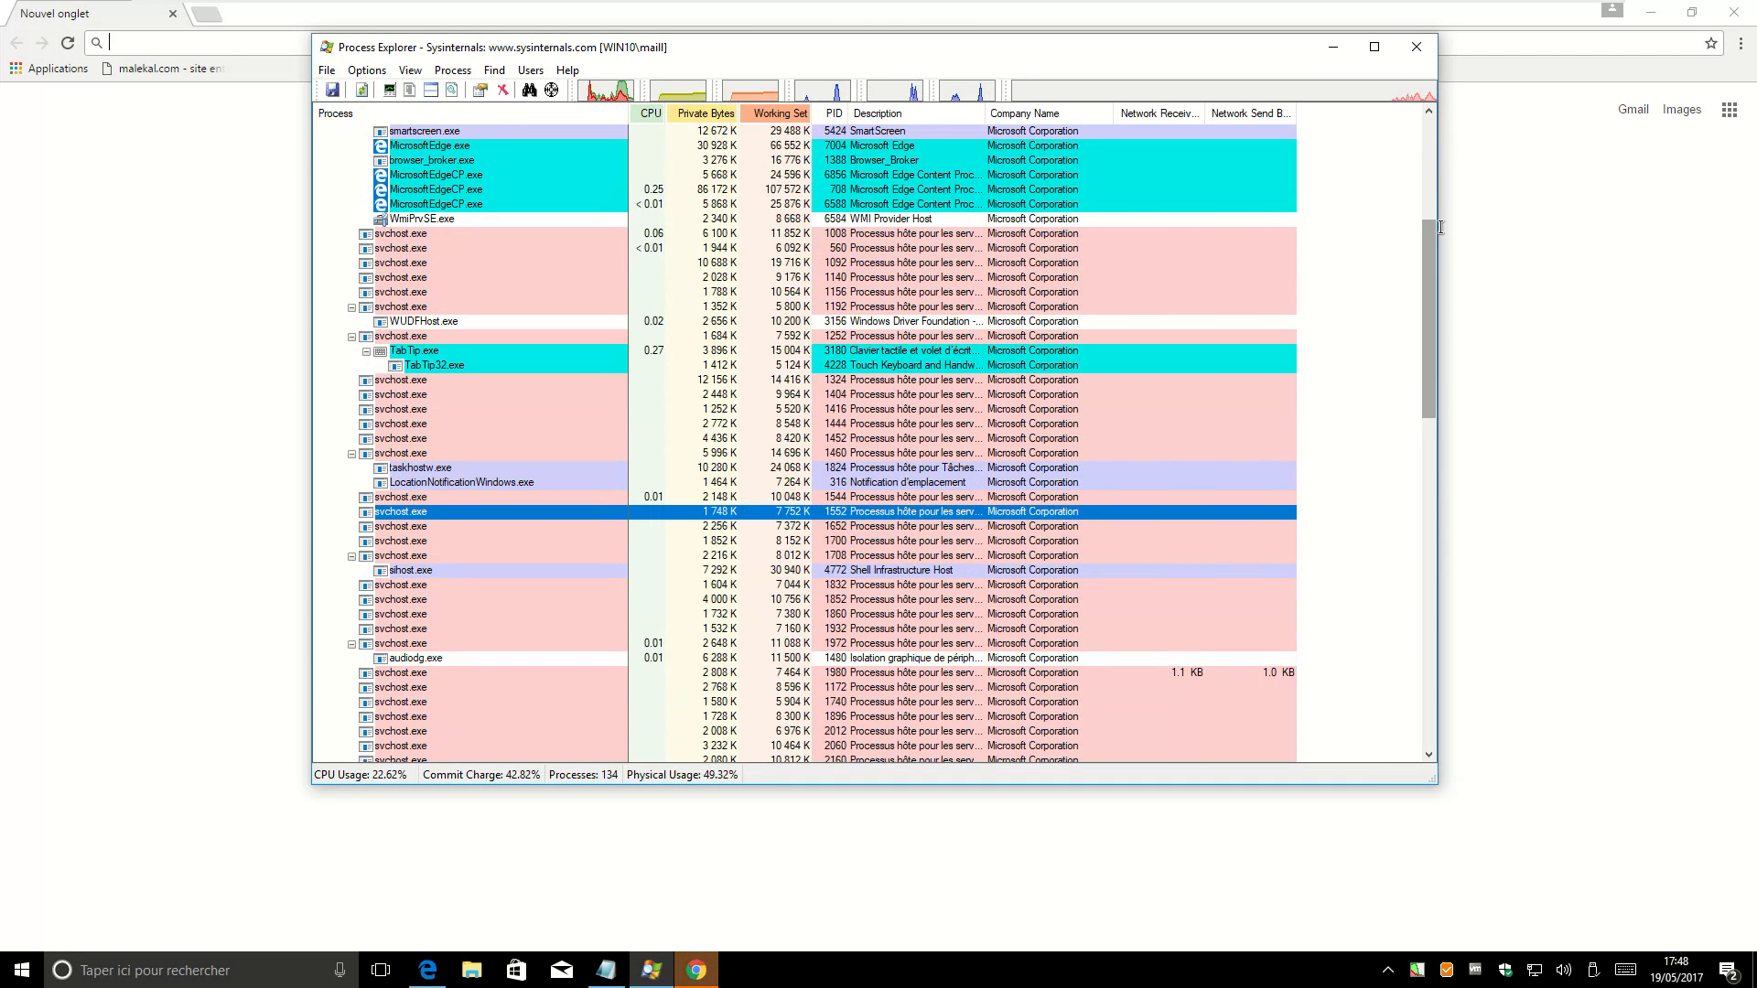
click(1430, 58)
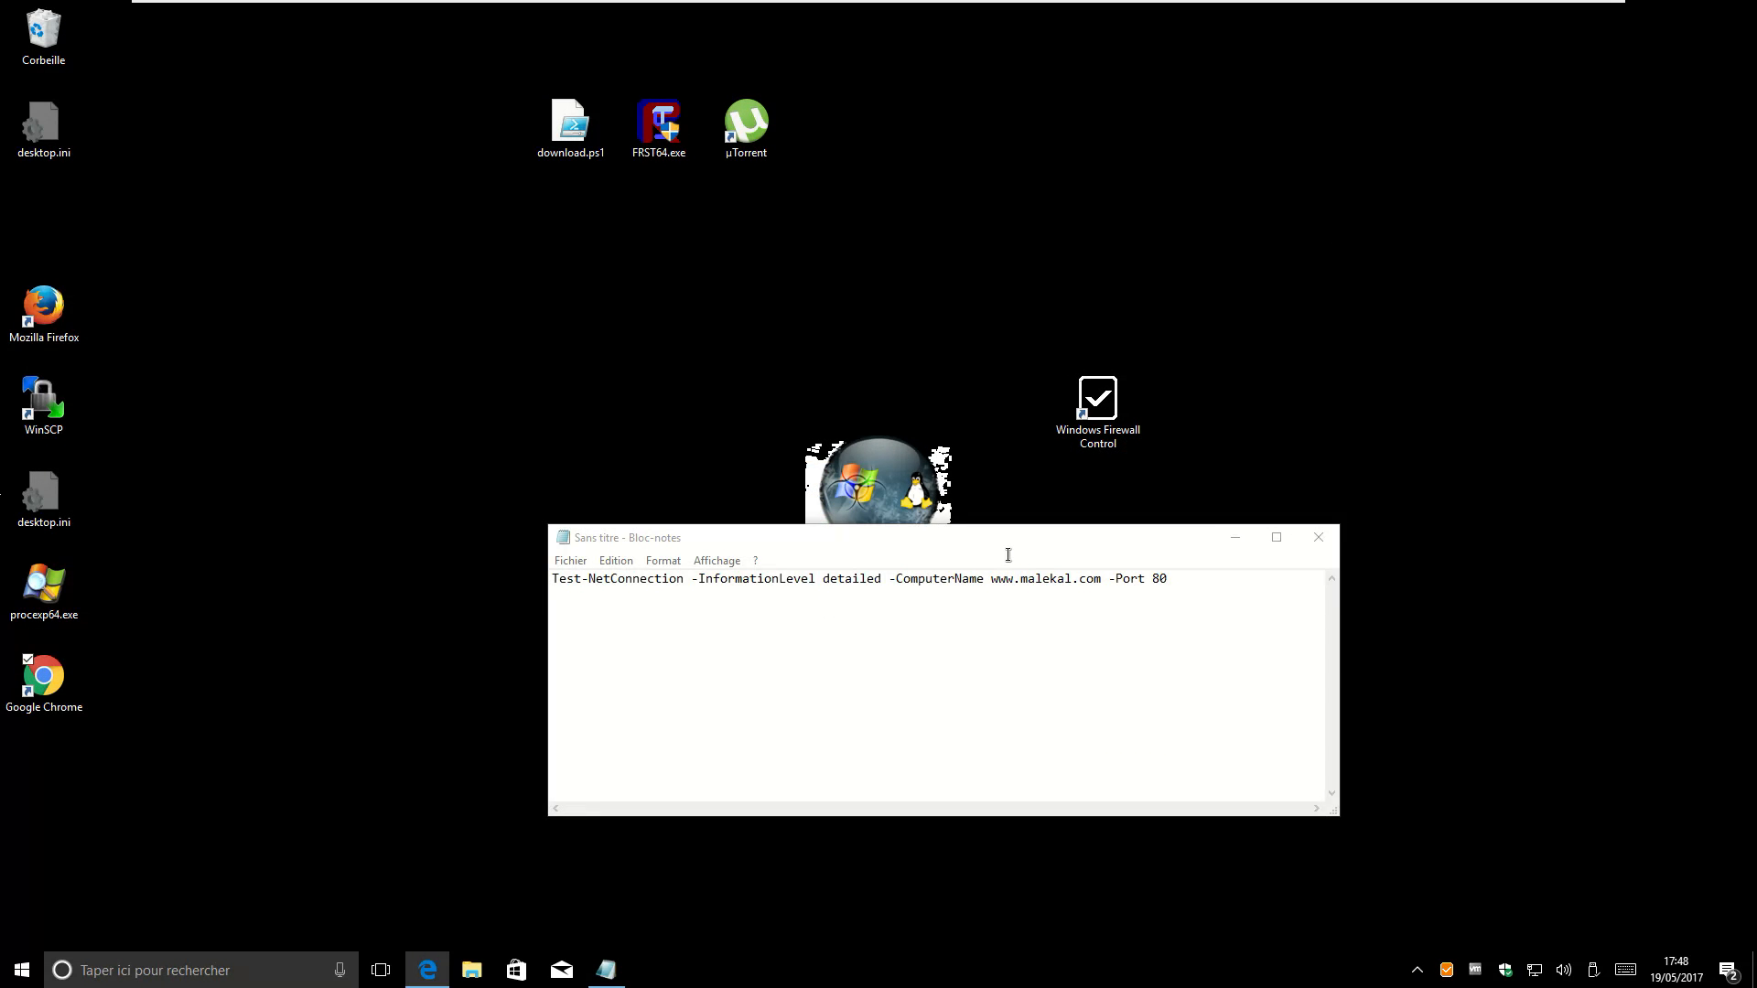
Reposition the Notepad window and the Windows Firewall Control shortcut on the desktop, and enlarge the Notepad window
drag(1005, 544, 1224, 593)
drag(1105, 423, 1193, 238)
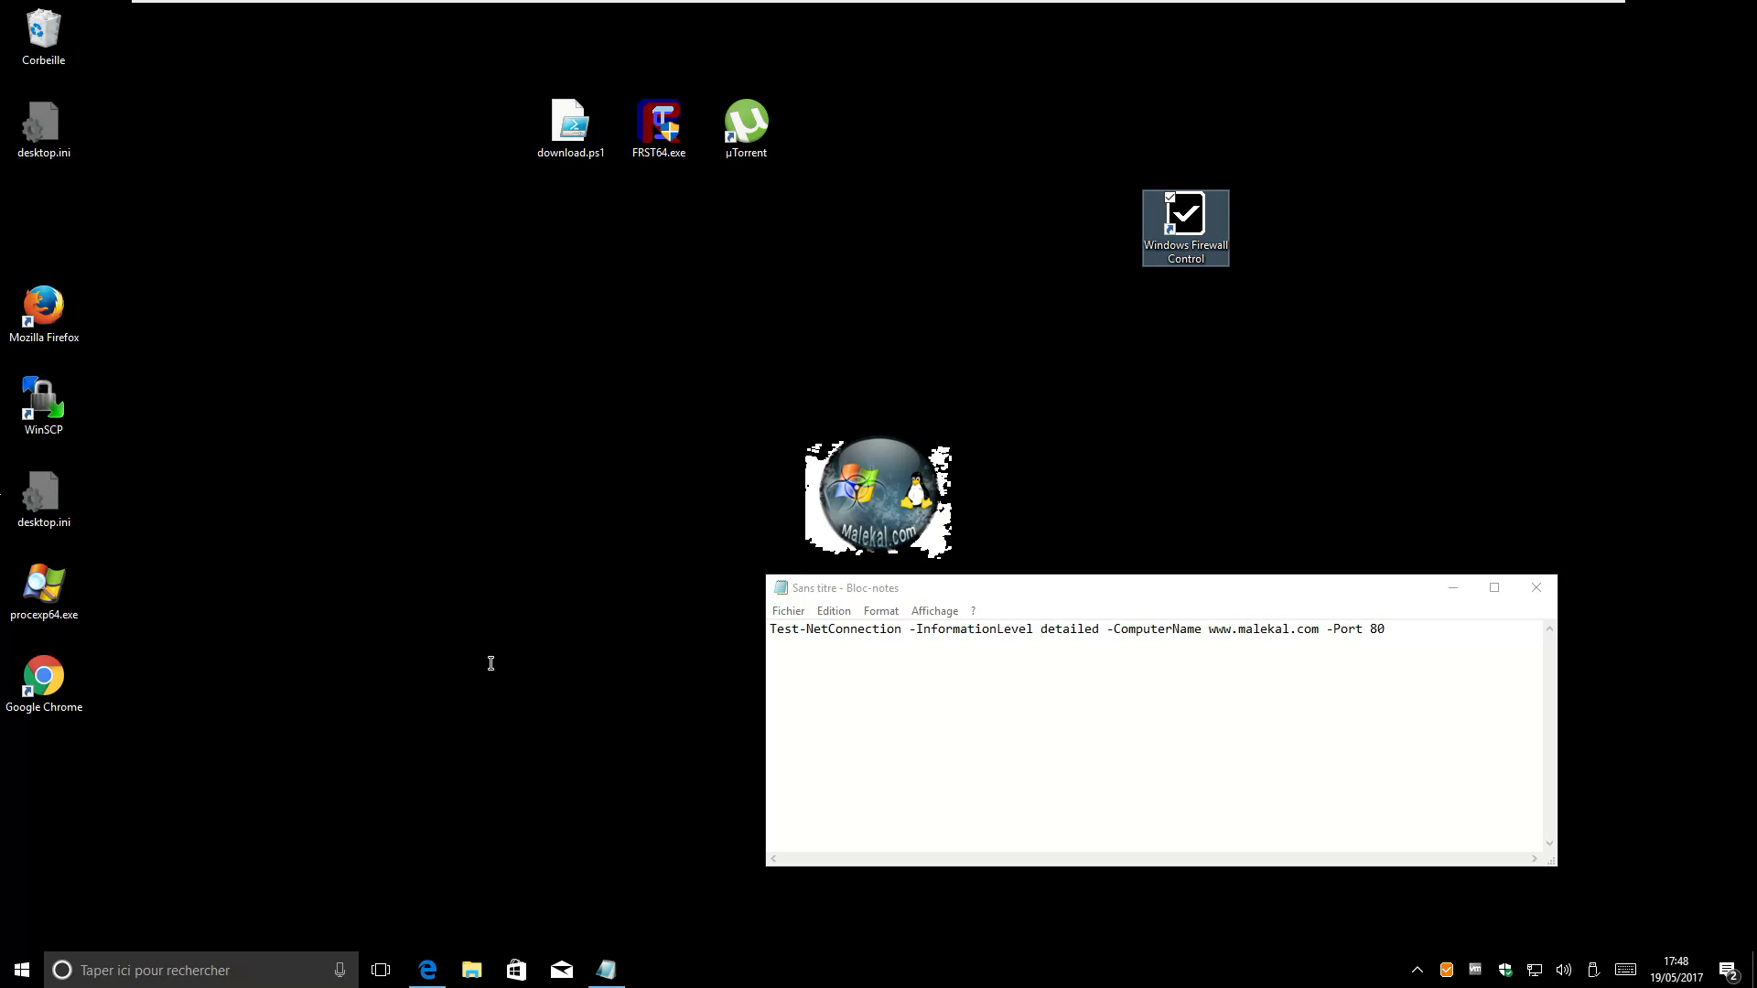
drag(950, 604, 707, 634)
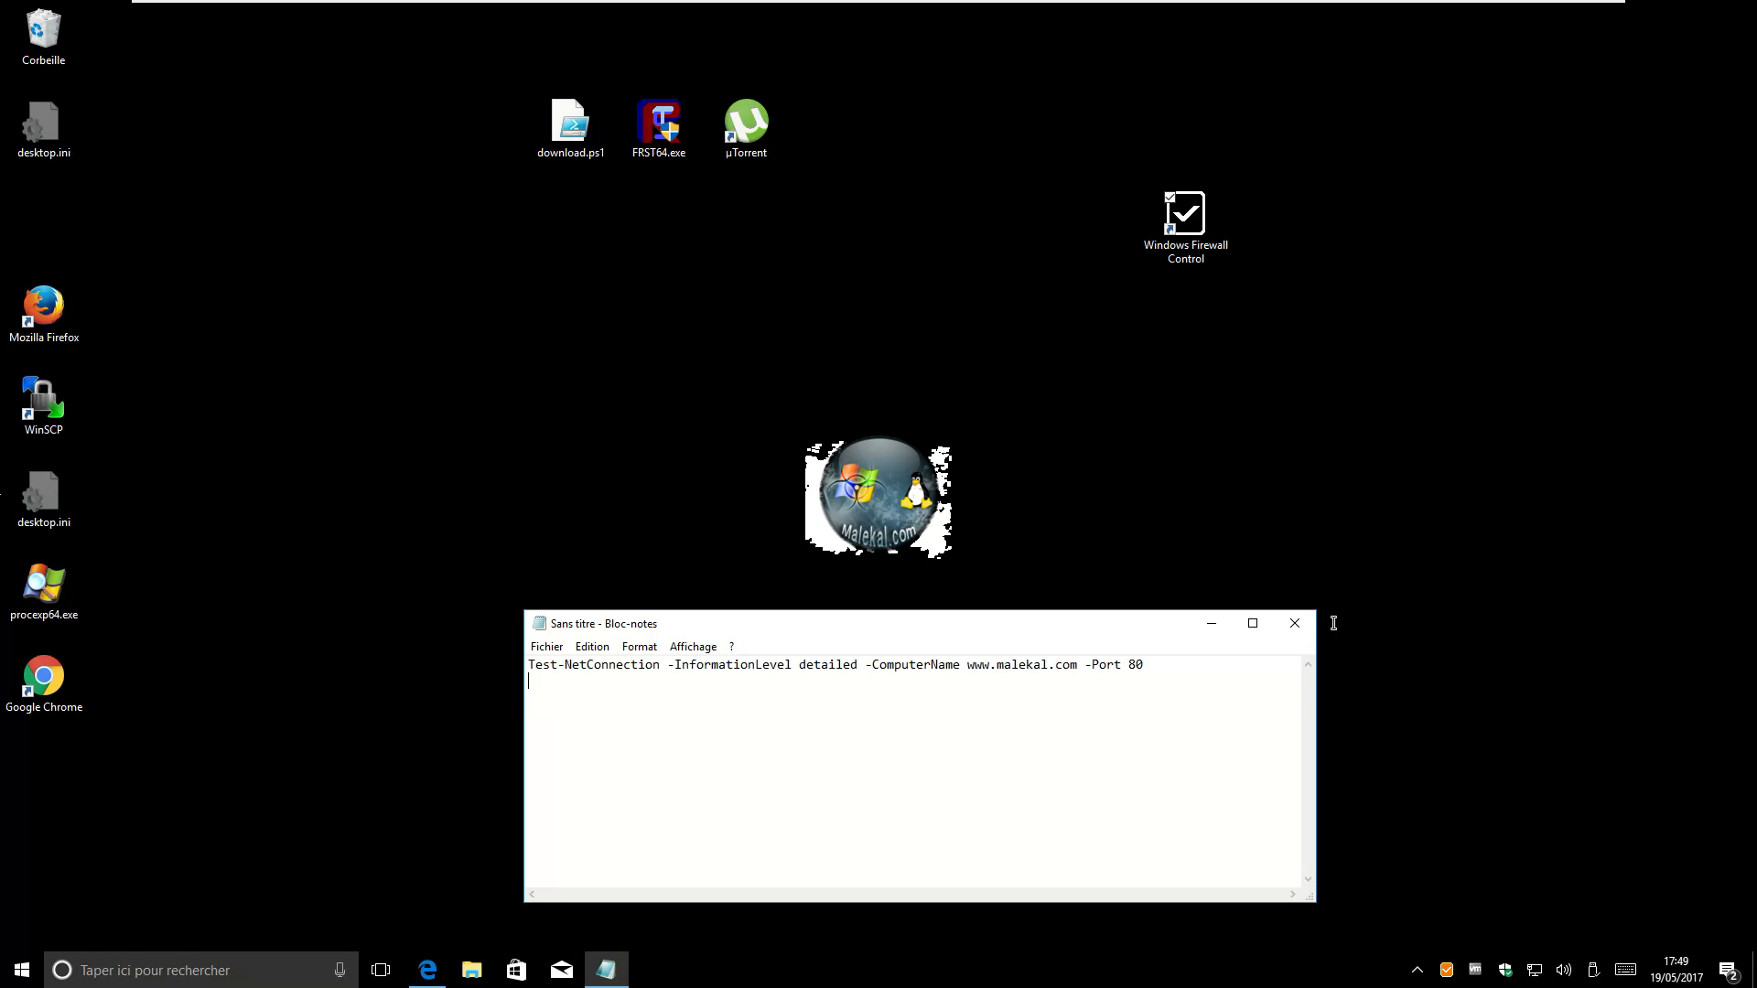
drag(1315, 612, 1457, 489)
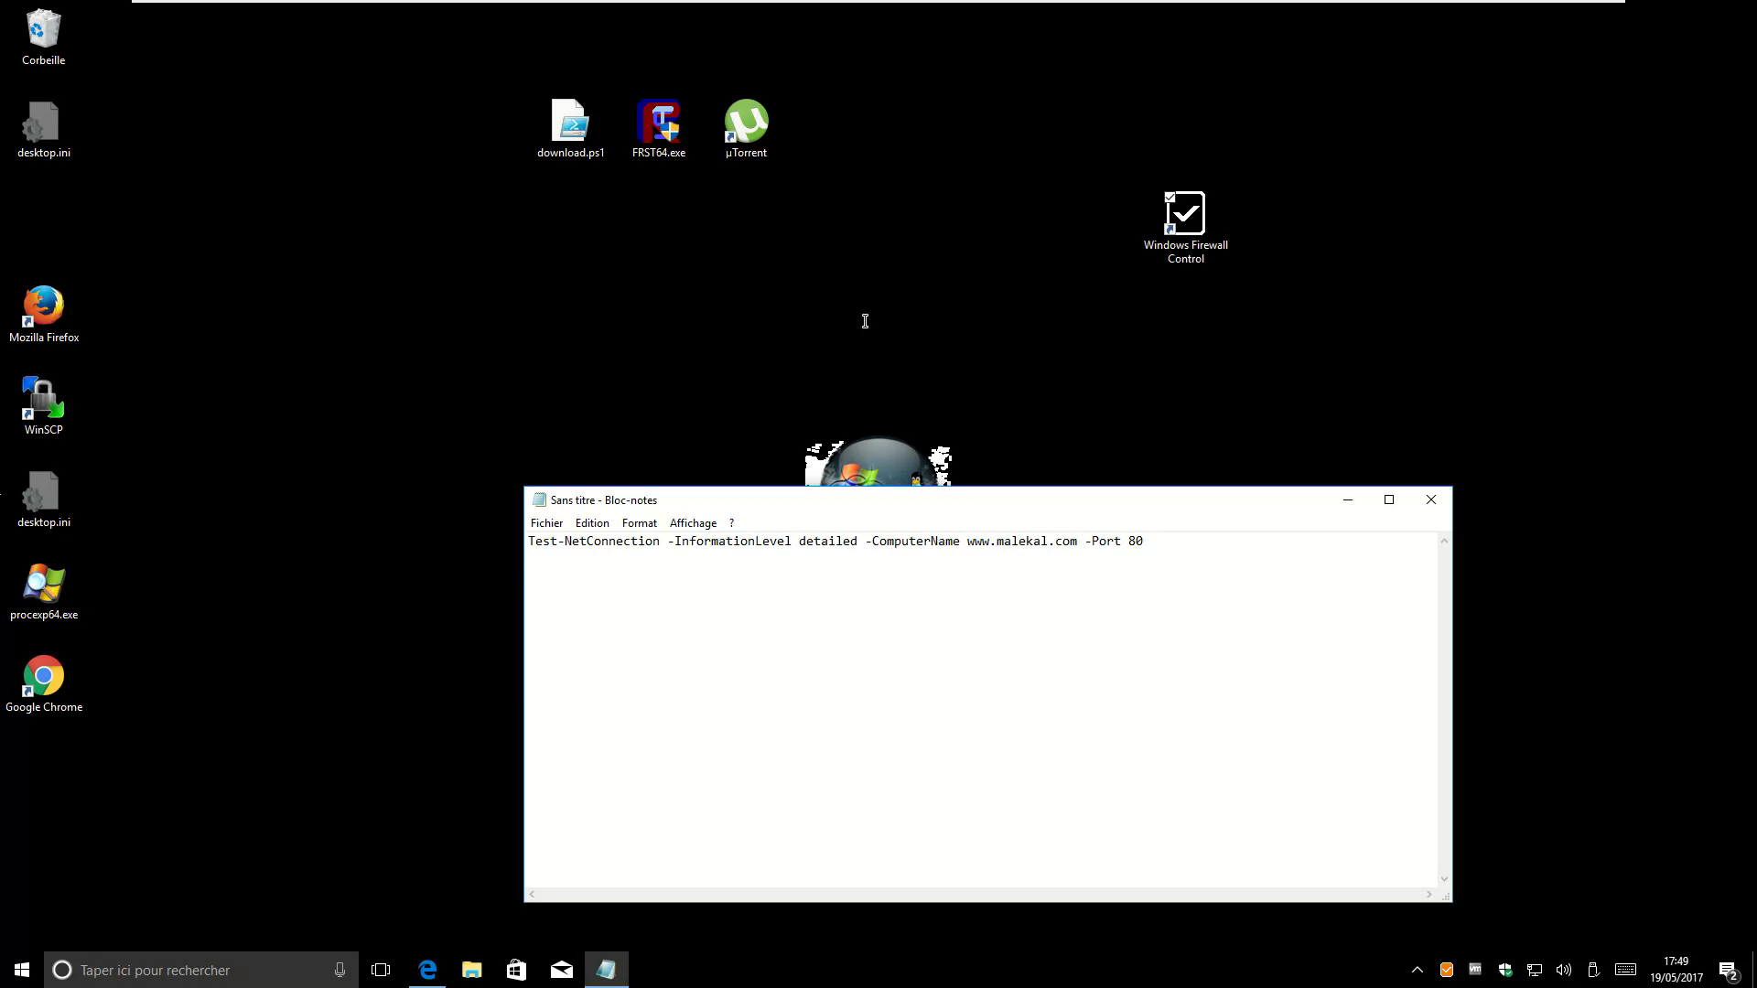
Minimize the Windows10 virtual machine window to switch to the firewall article in the host's Chrome browser
mouse_move(575, 7)
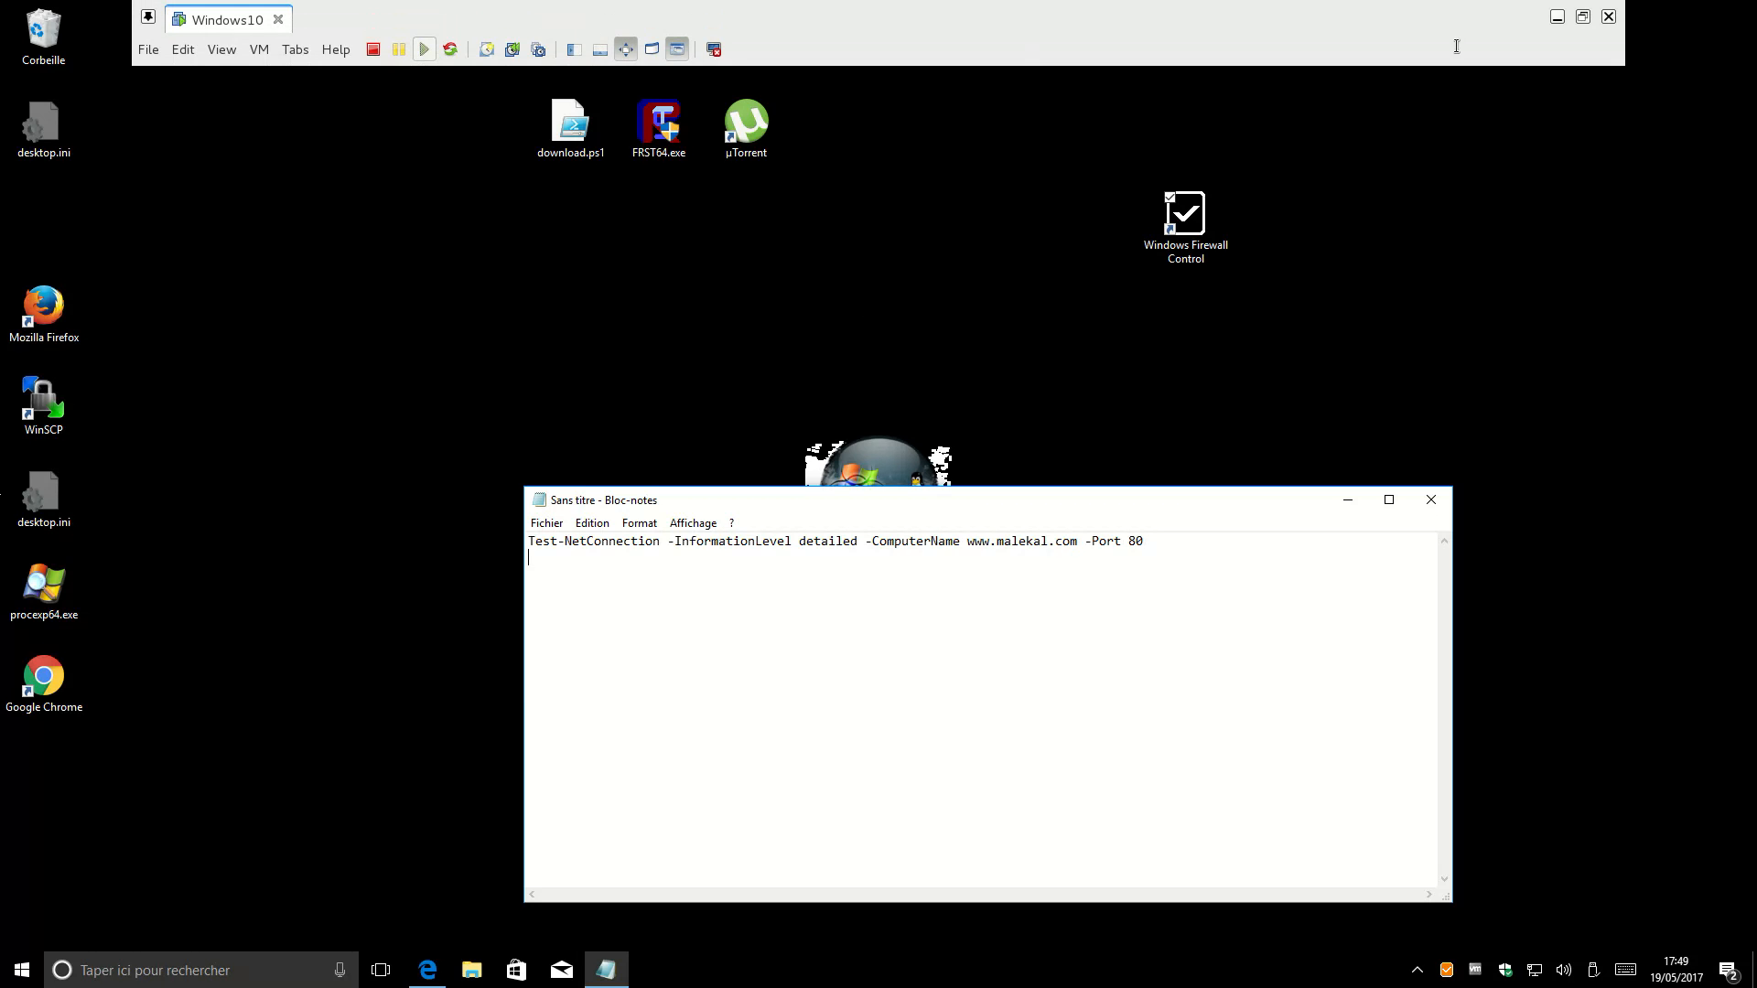
click(1556, 17)
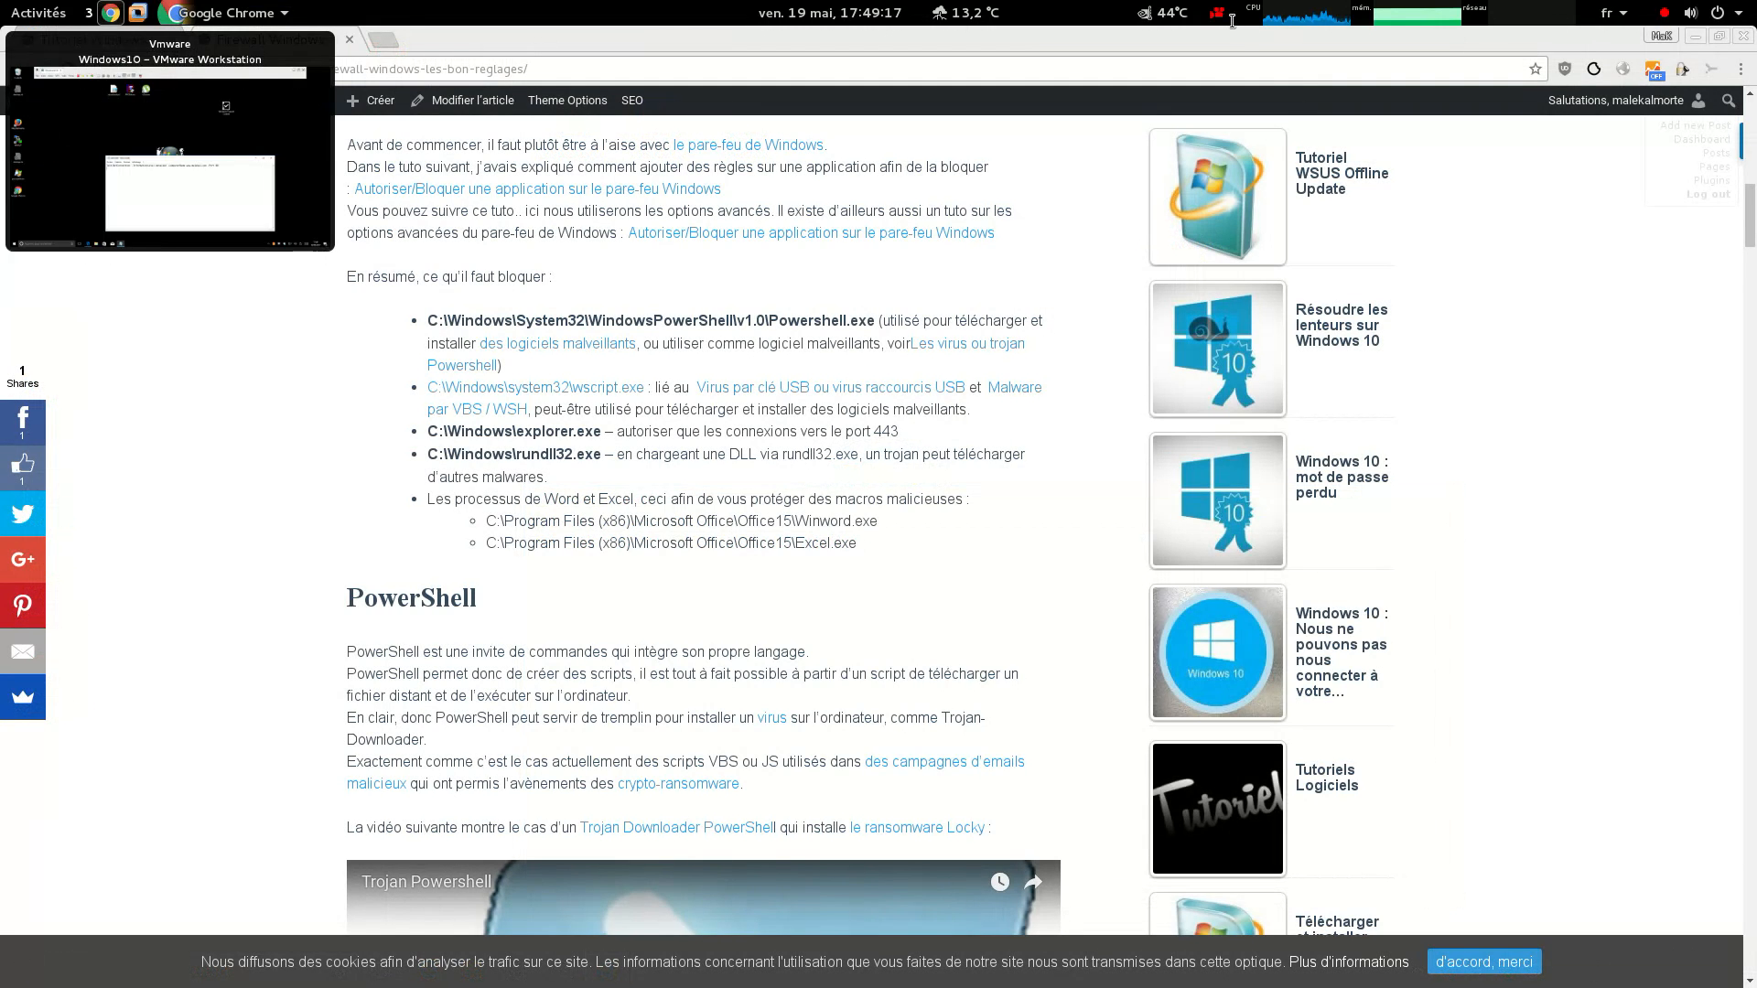